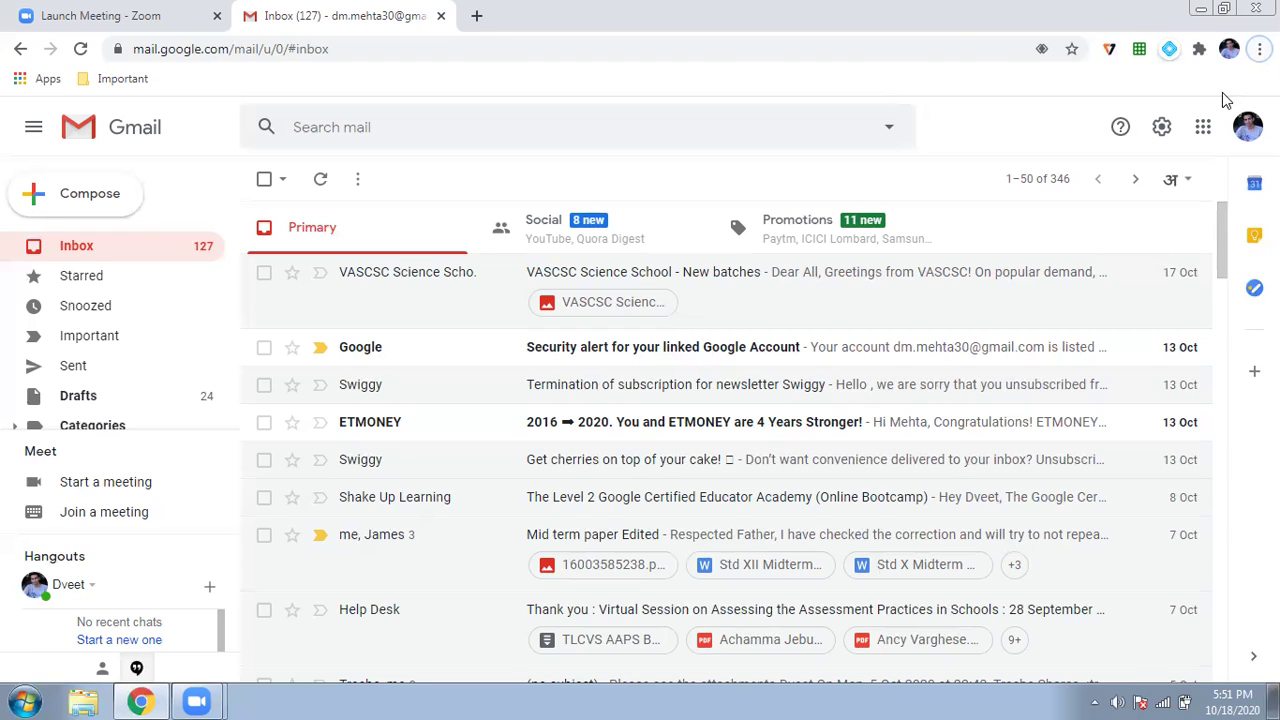
Step: Browse the list of Google apps from the Gmail inbox to look for Sites
click(1205, 126)
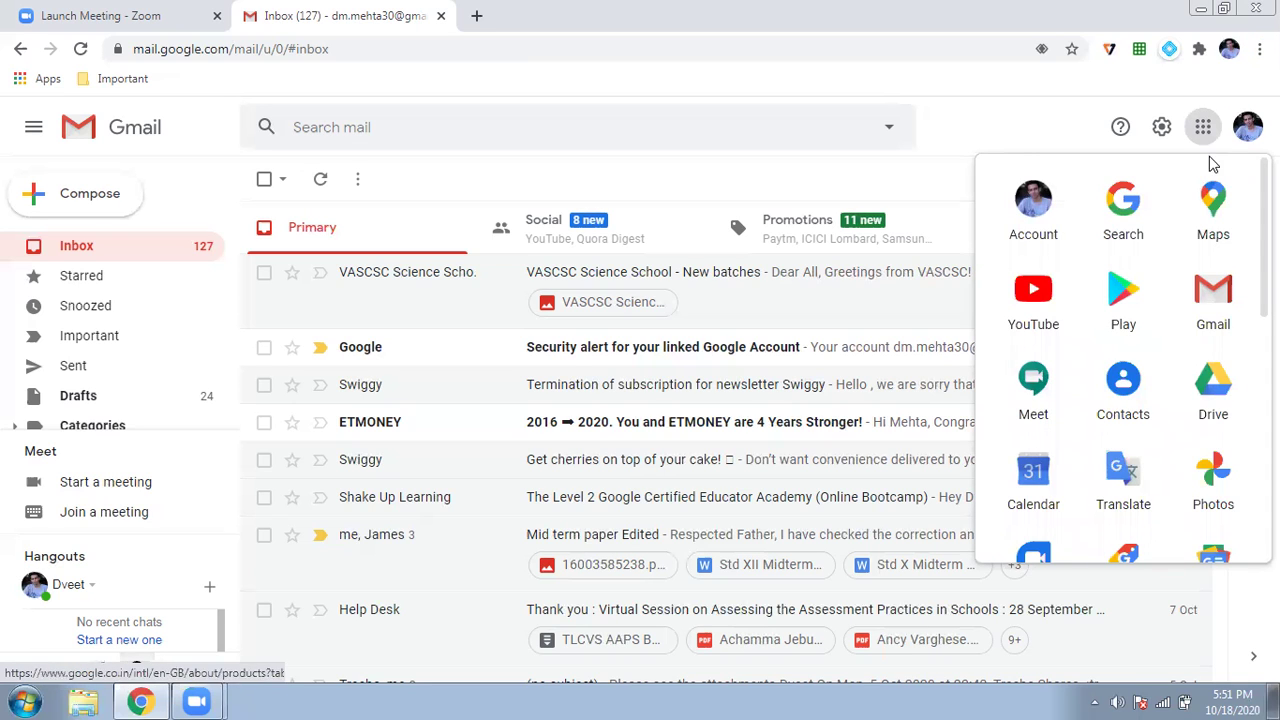
scroll(1174, 346, down, 4)
scroll(1176, 349, down, 3)
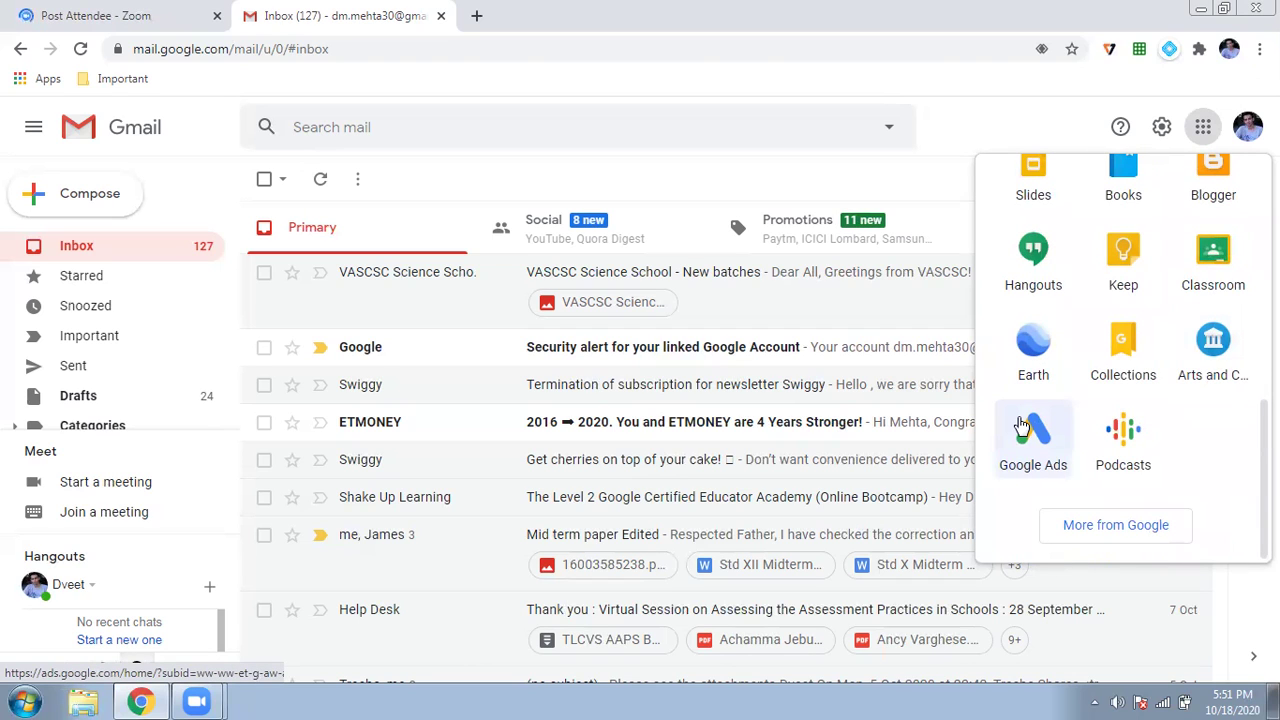
scroll(1021, 427, up, 1)
scroll(1021, 427, up, 2)
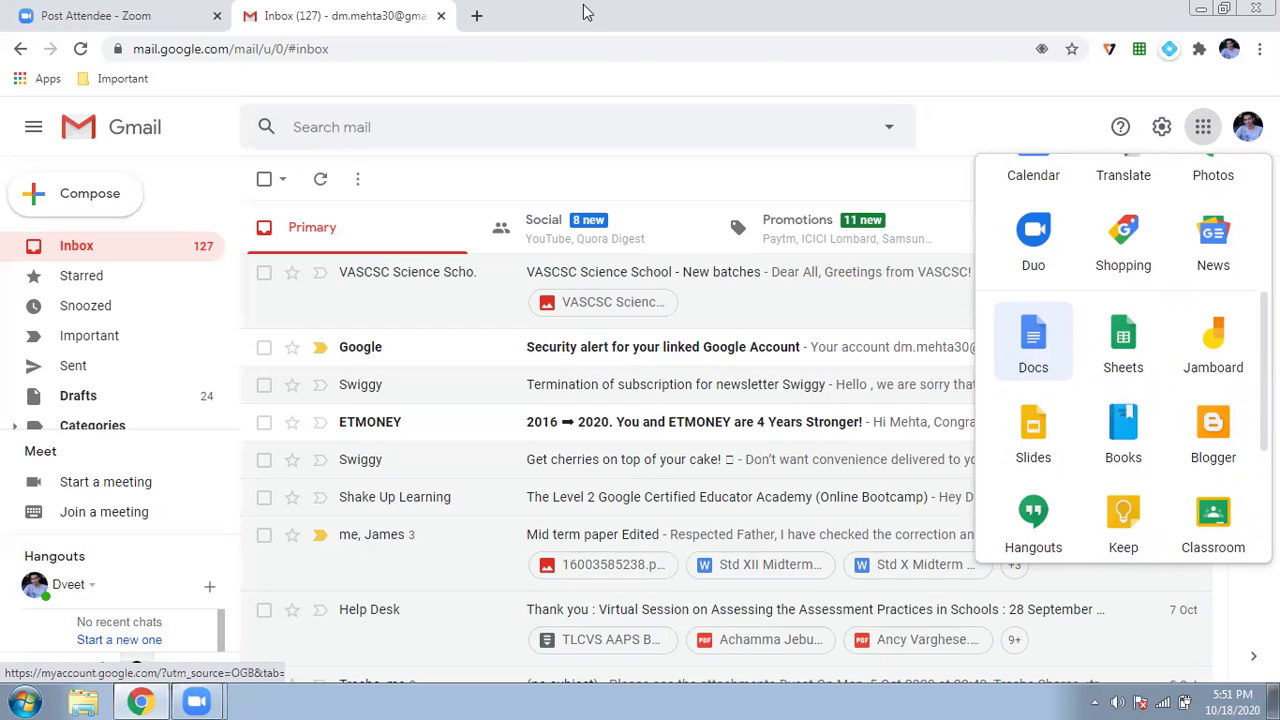
Step: Open Google Sites in a new browser tab at sites.google.com
click(477, 16)
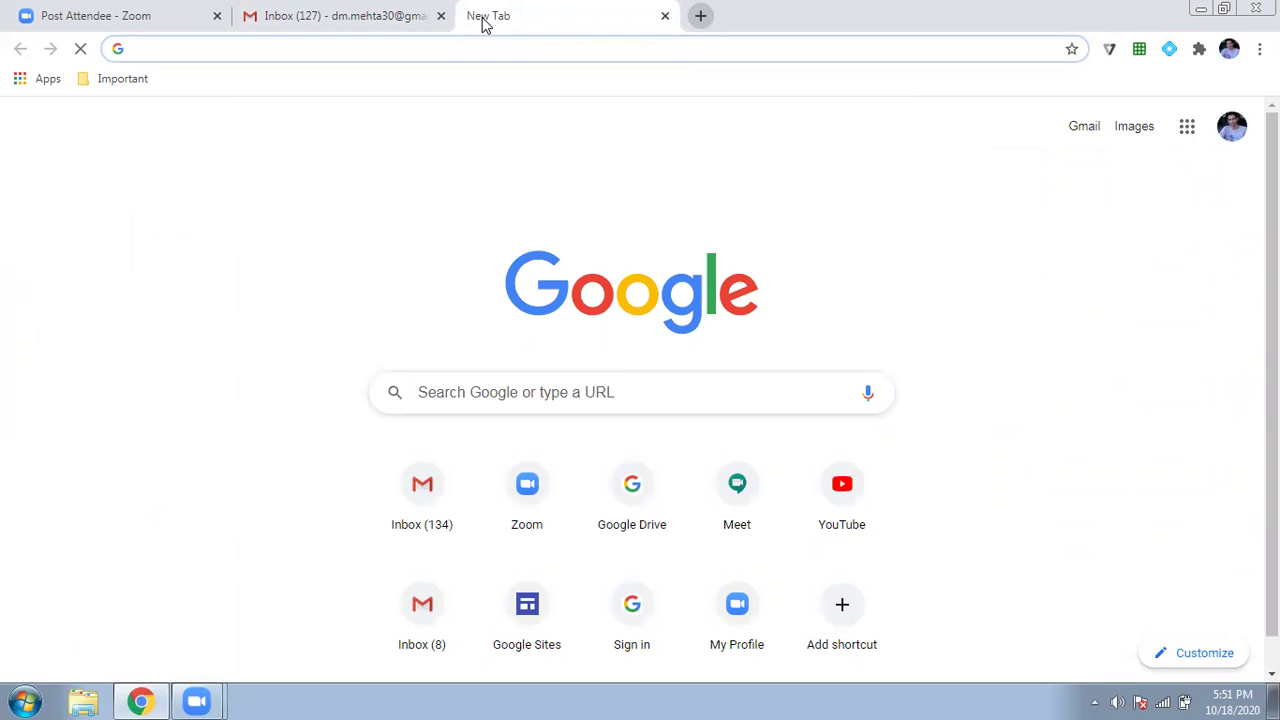
click(1183, 132)
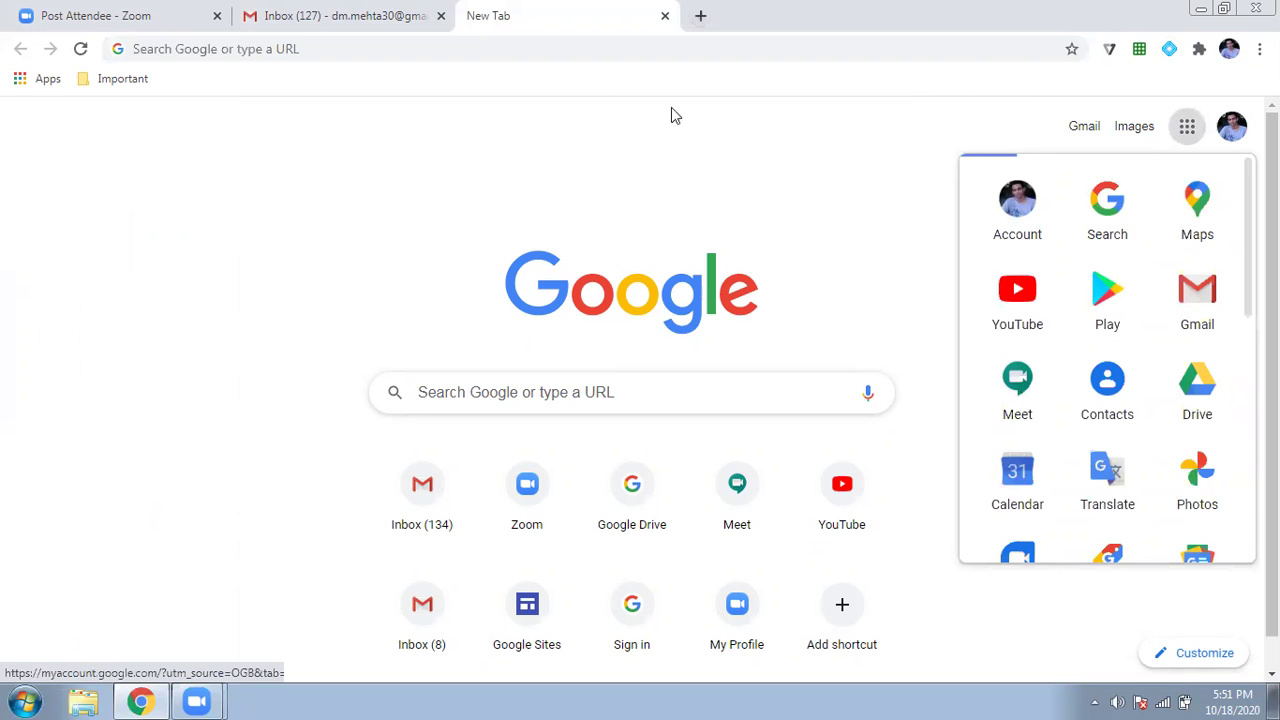
click(551, 48)
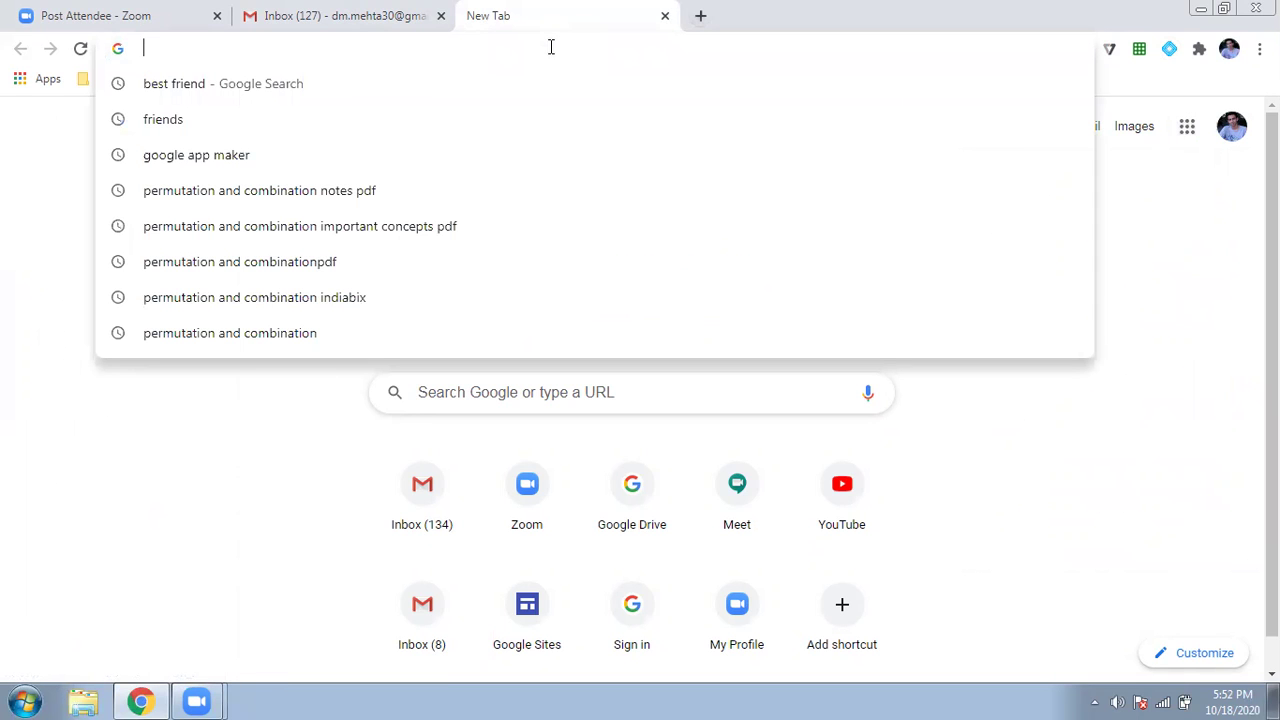
text(sites.google.com)
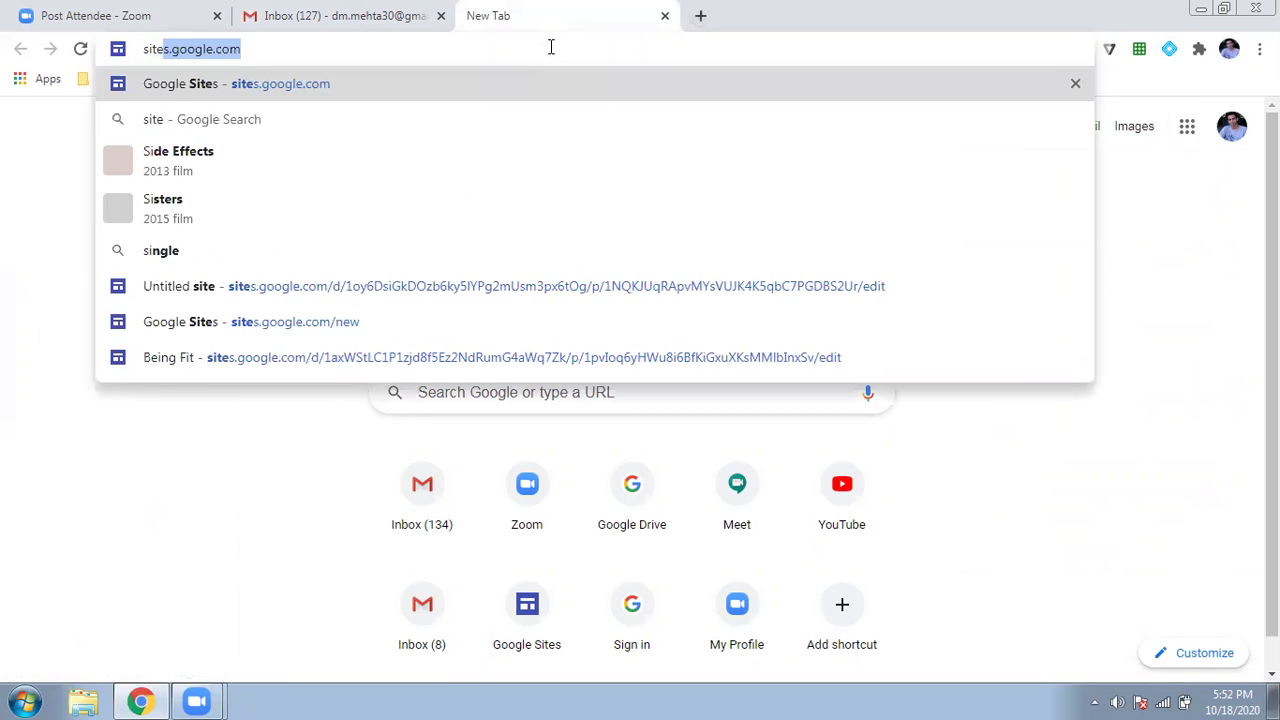
key(Right)
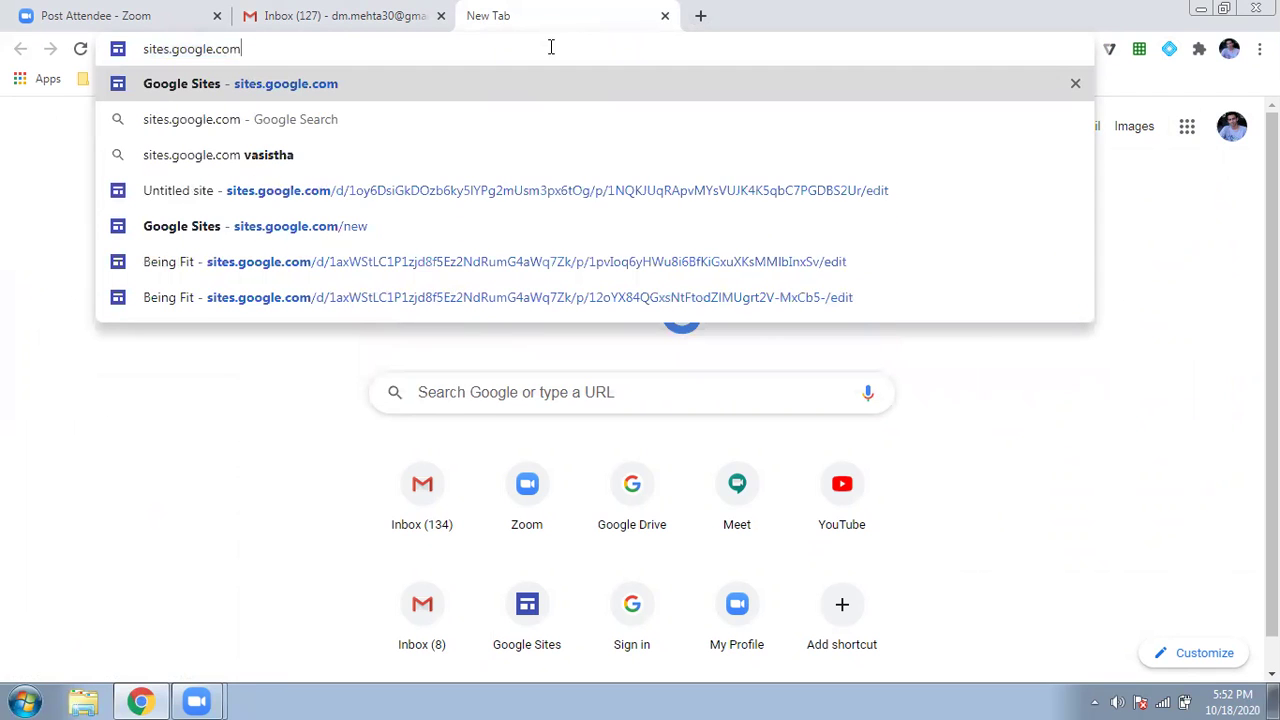
key(Return)
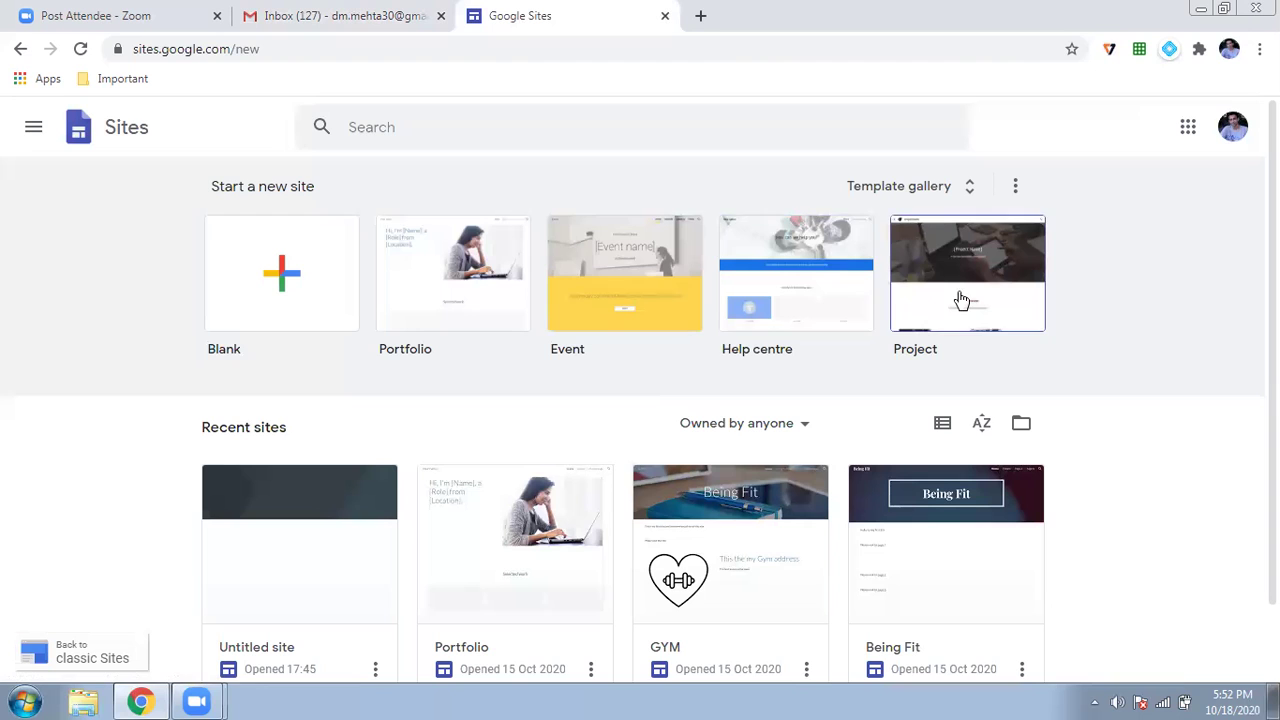
Step: Create a new blank site
scroll(66, 248, down, 1)
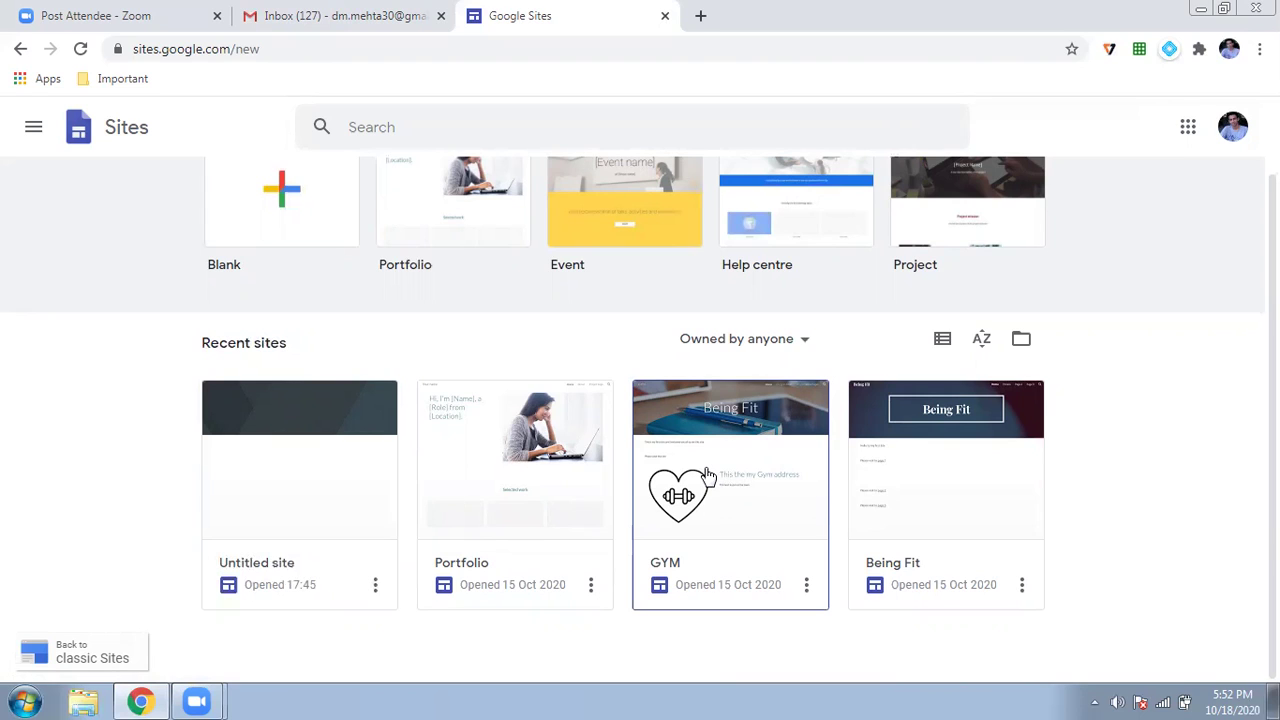
scroll(340, 221, up, 1)
click(337, 220)
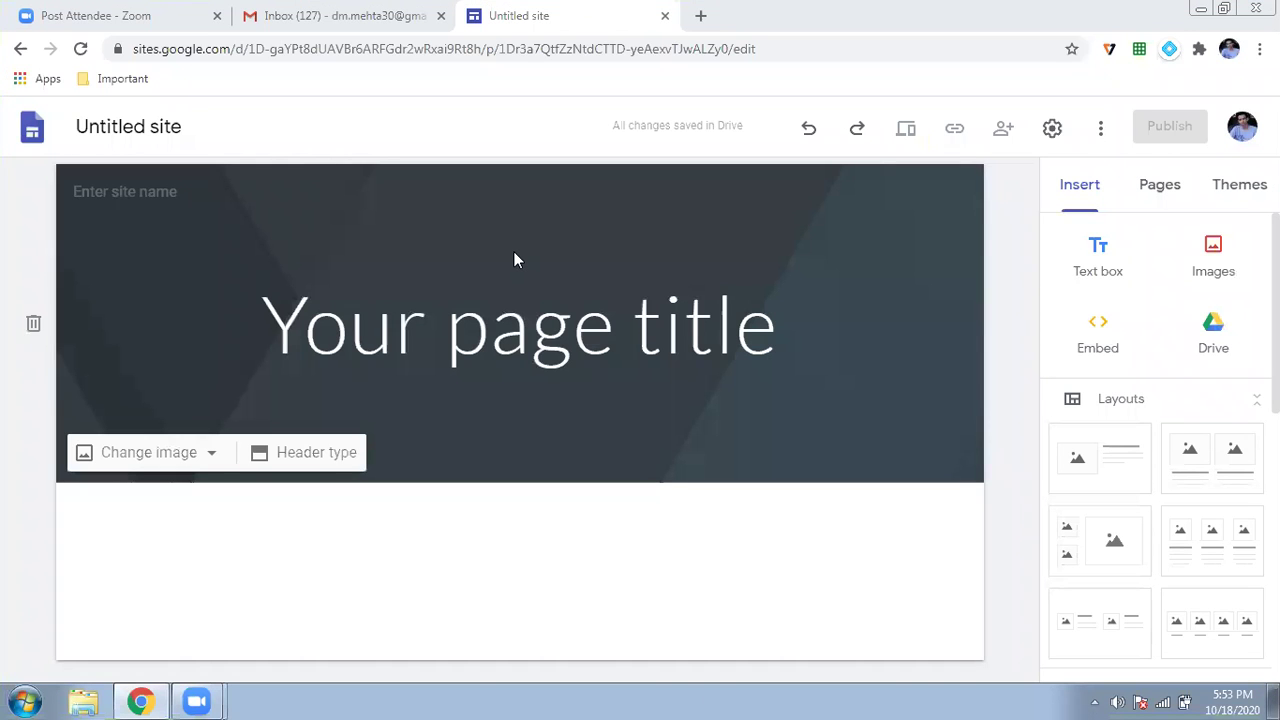
Step: Name the site document Friends
click(141, 121)
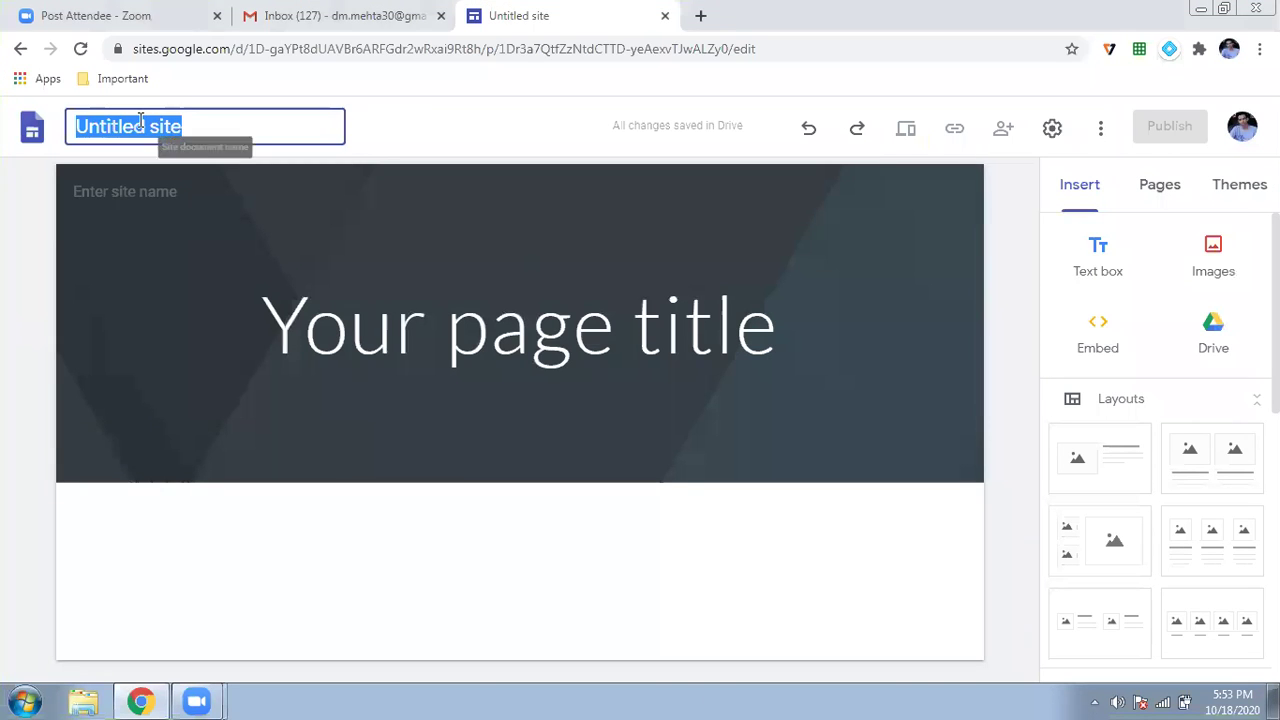
text(Friends)
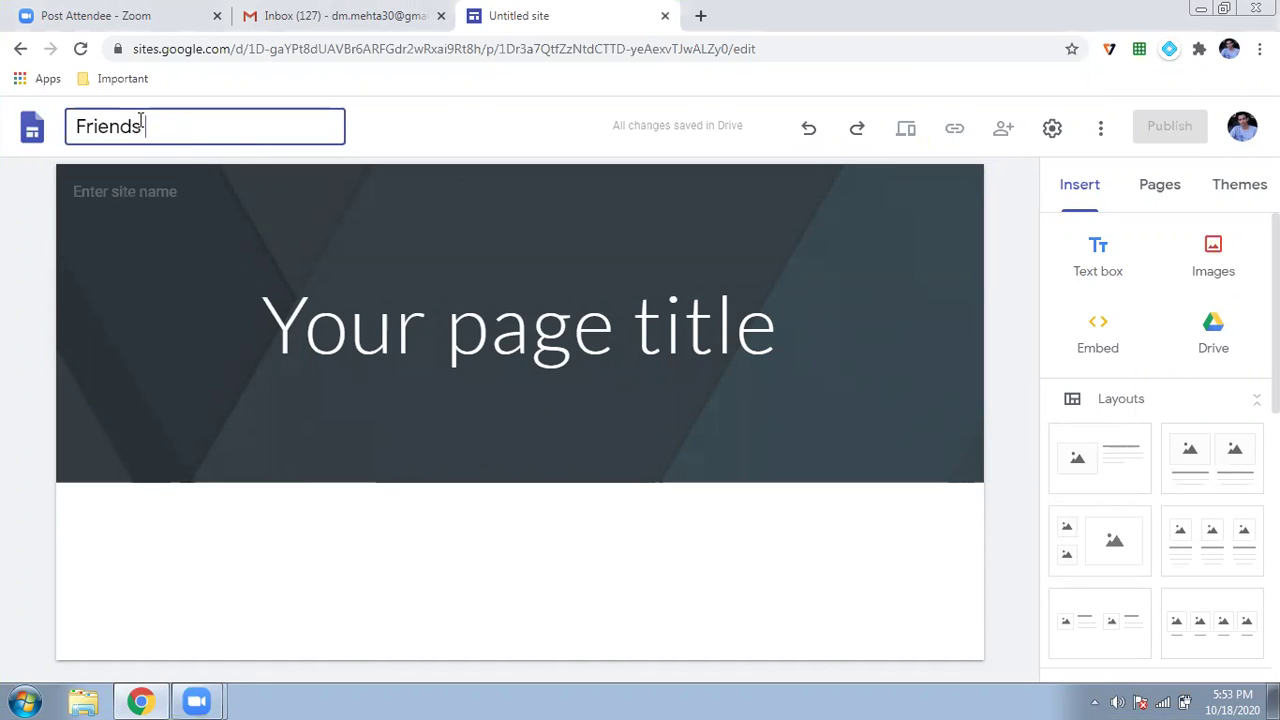
click(322, 325)
Step: Replace the placeholder page title in the header with "My Best Friend"
triple_click(326, 326)
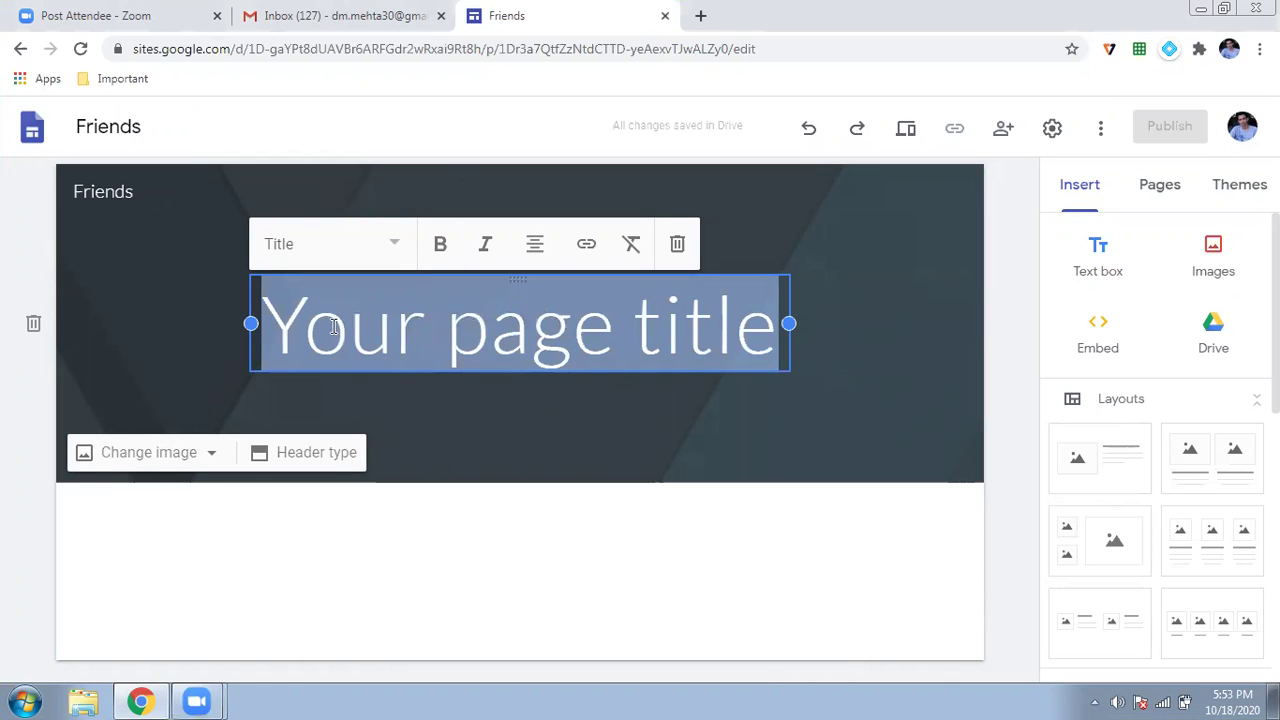
text(Muy)
key(BackSpace)
key(BackSpace)
text(y Best Friedns)
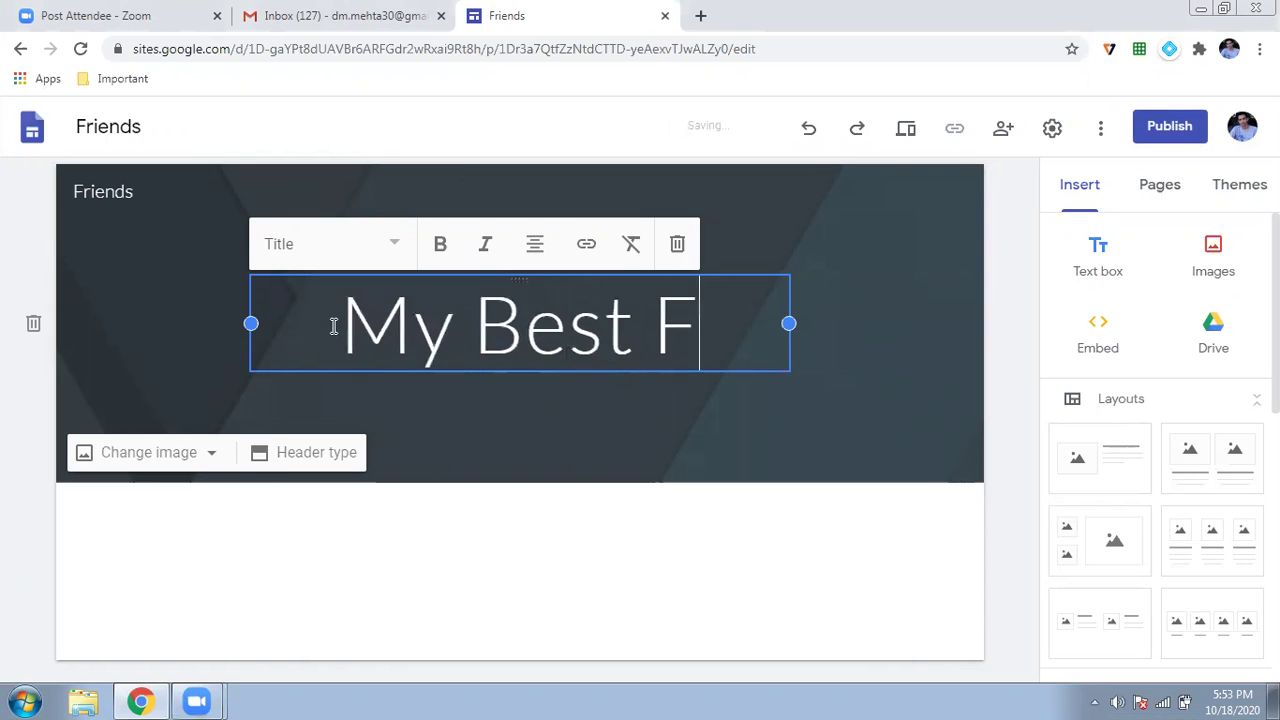
key(BackSpace)
key(BackSpace)
key(BackSpace)
text(nf)
key(BackSpace)
text(d)
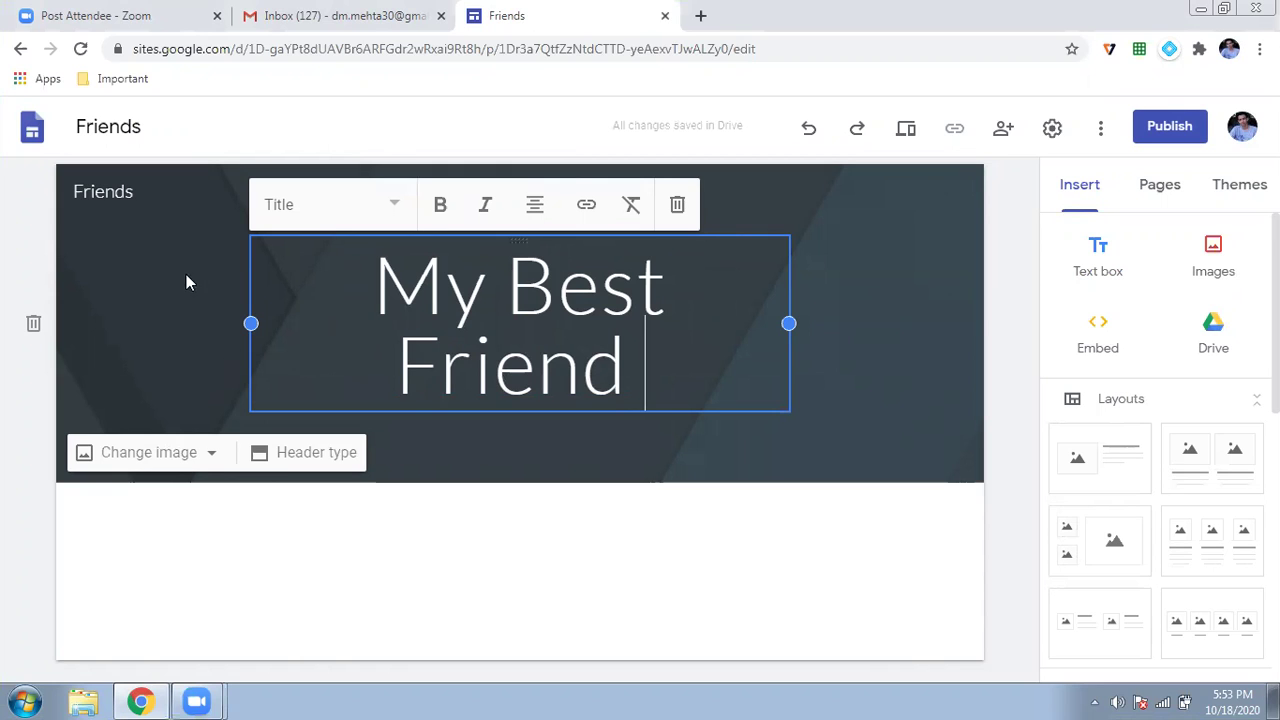
Step: Search the web images for "Friends" and set the F.R.I.E.N.D.S logo with coloured dots as the header image
click(200, 456)
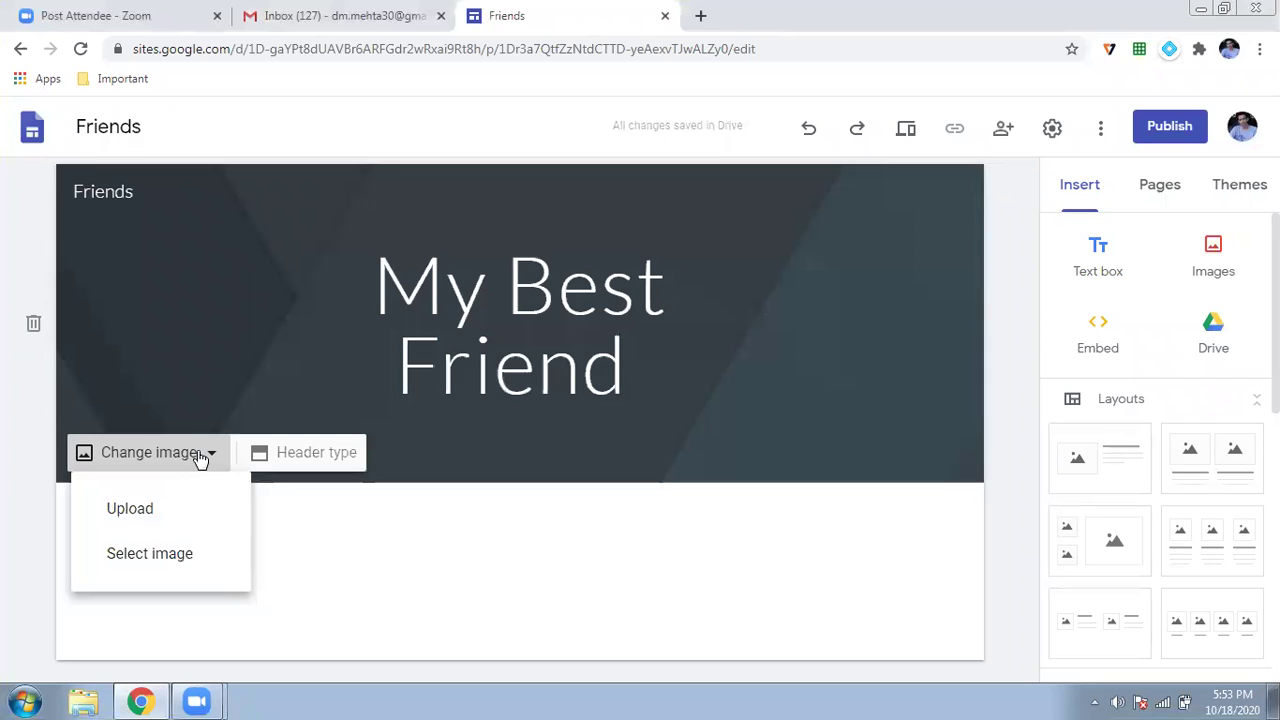
click(180, 551)
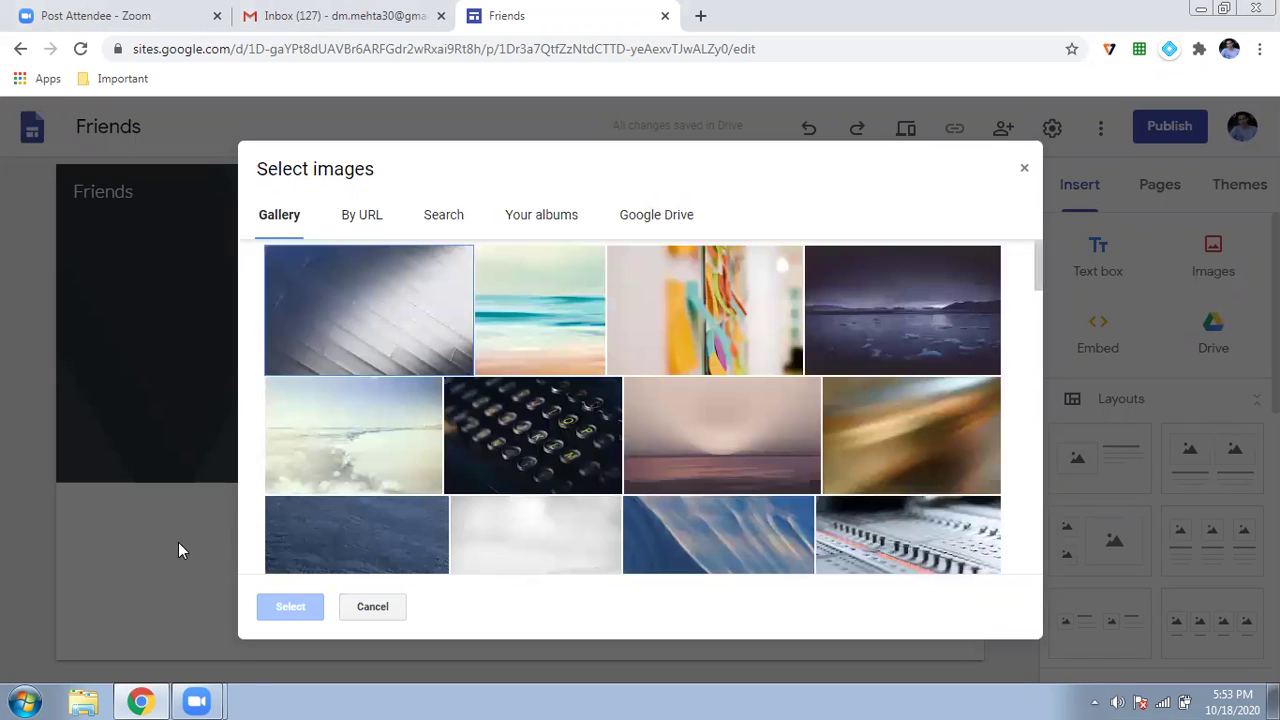
click(443, 227)
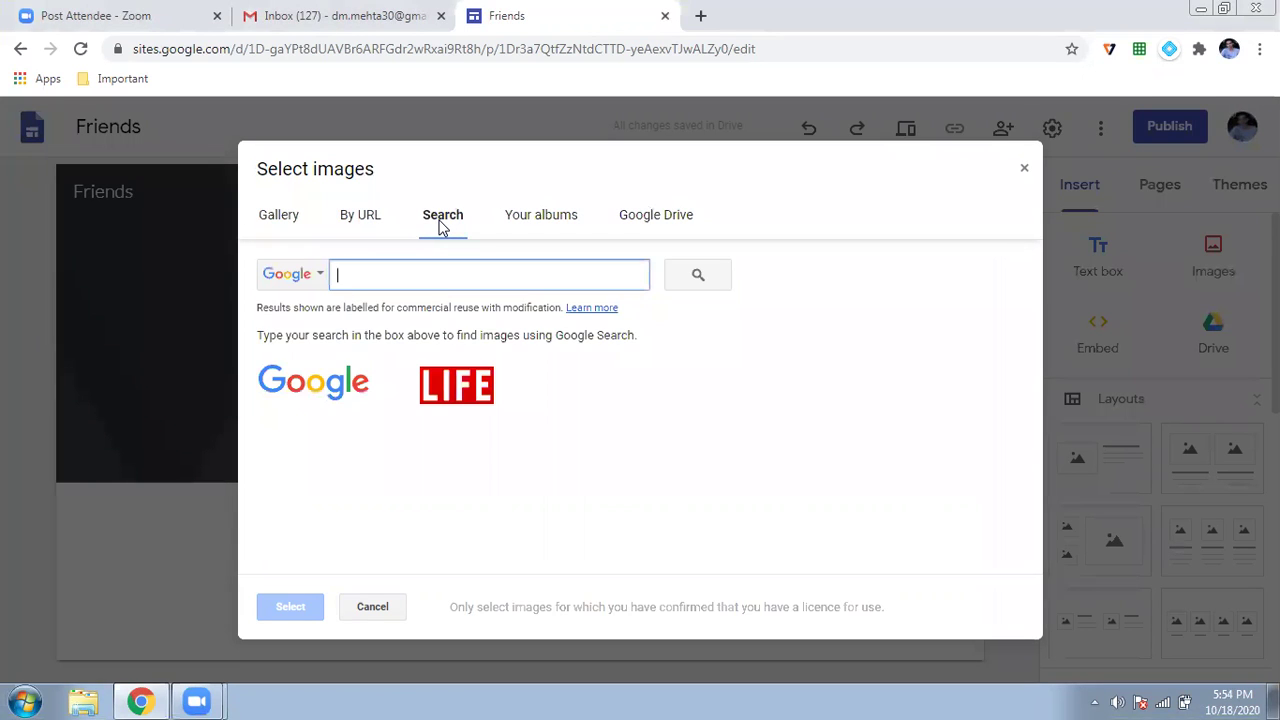
text(Fru)
key(BackSpace)
text(iends)
key(Return)
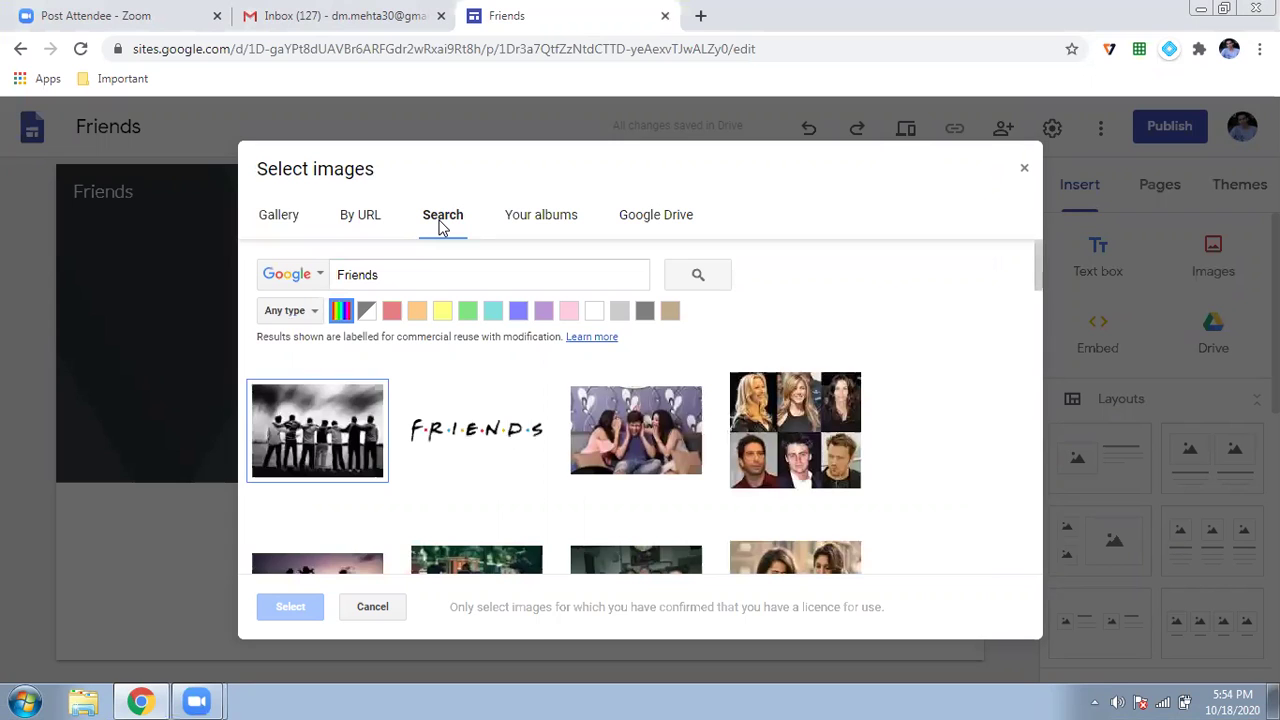
click(466, 444)
click(288, 609)
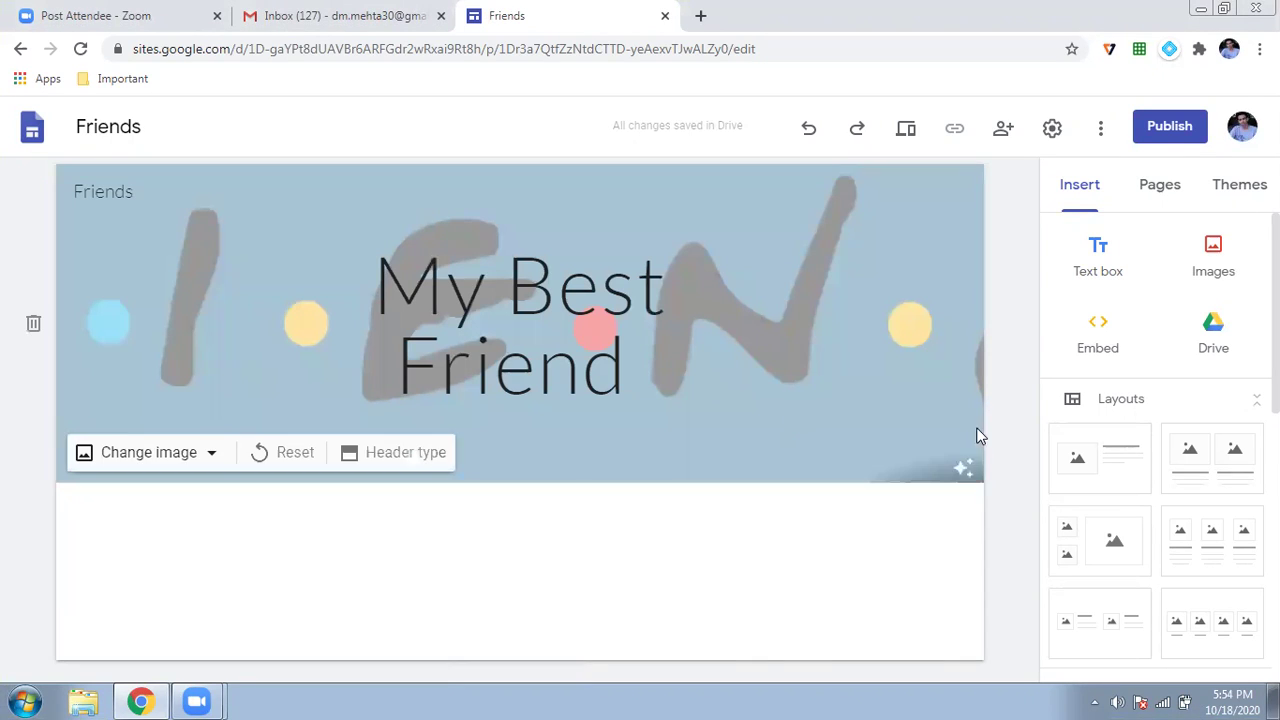
Step: Change the header image to the wooden Friends lettering picture found by searching the web images for "Friends"
click(150, 452)
click(148, 554)
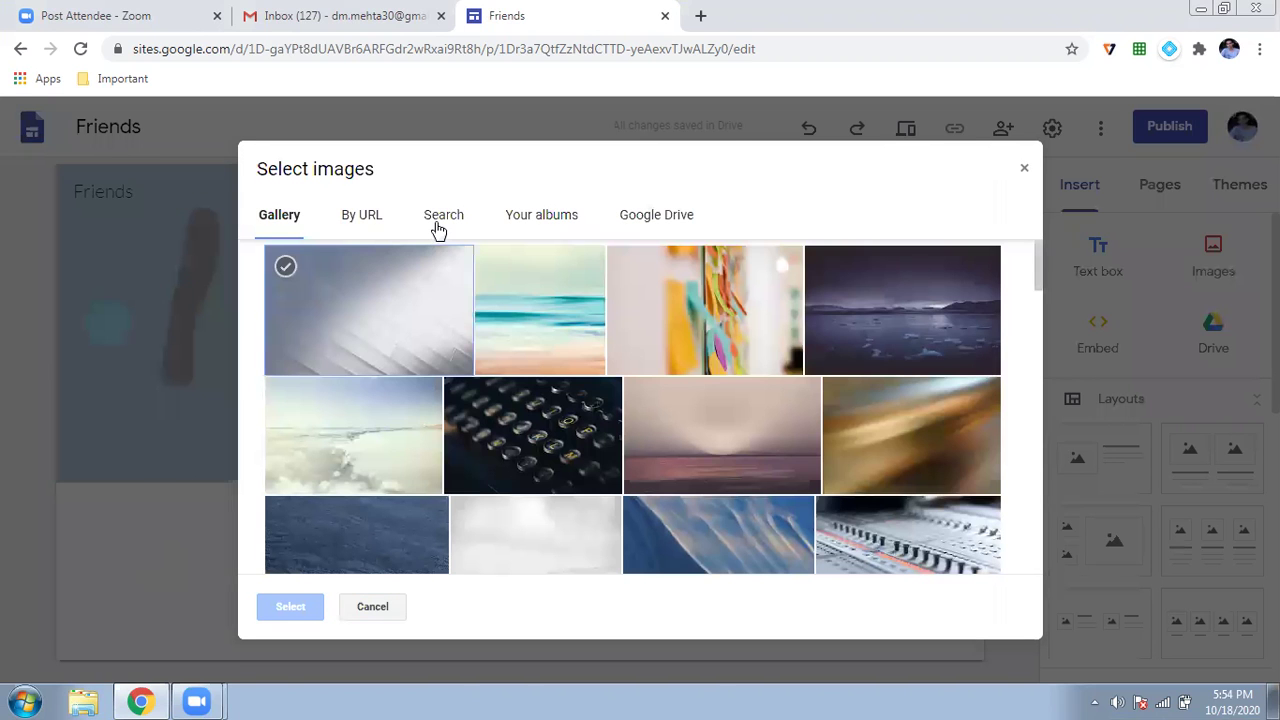
click(437, 226)
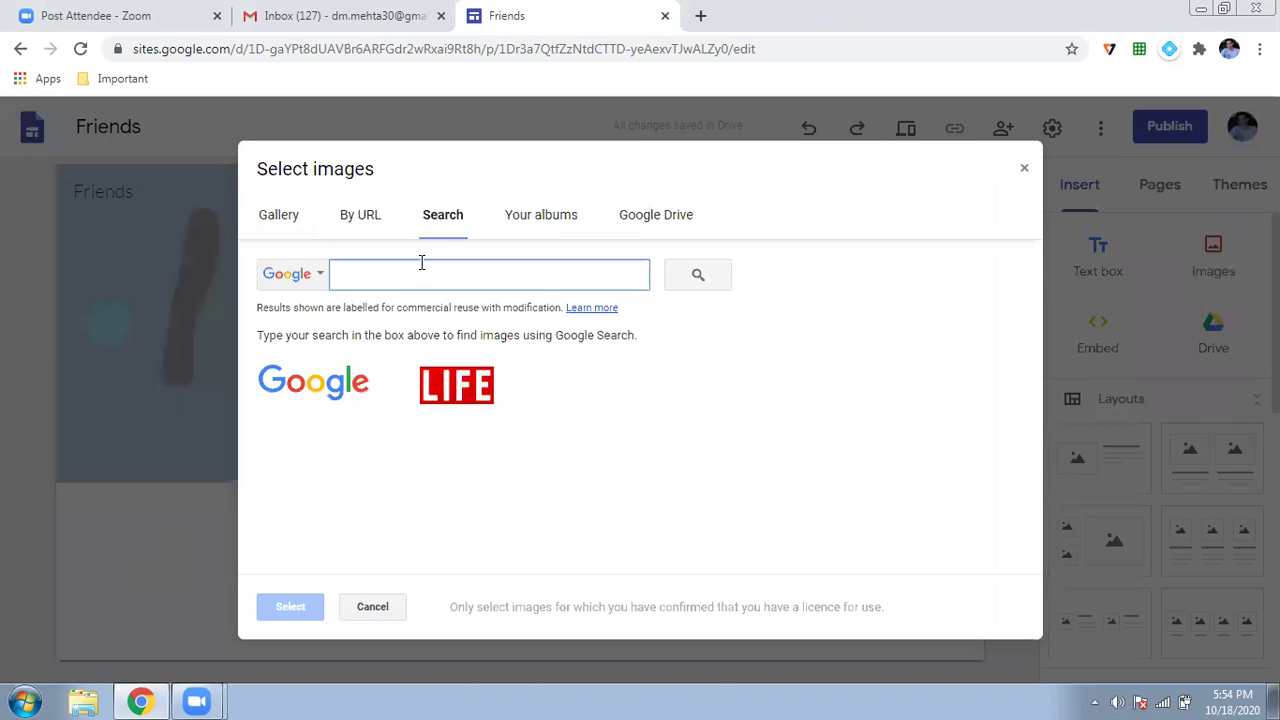
text(Friends)
key(Return)
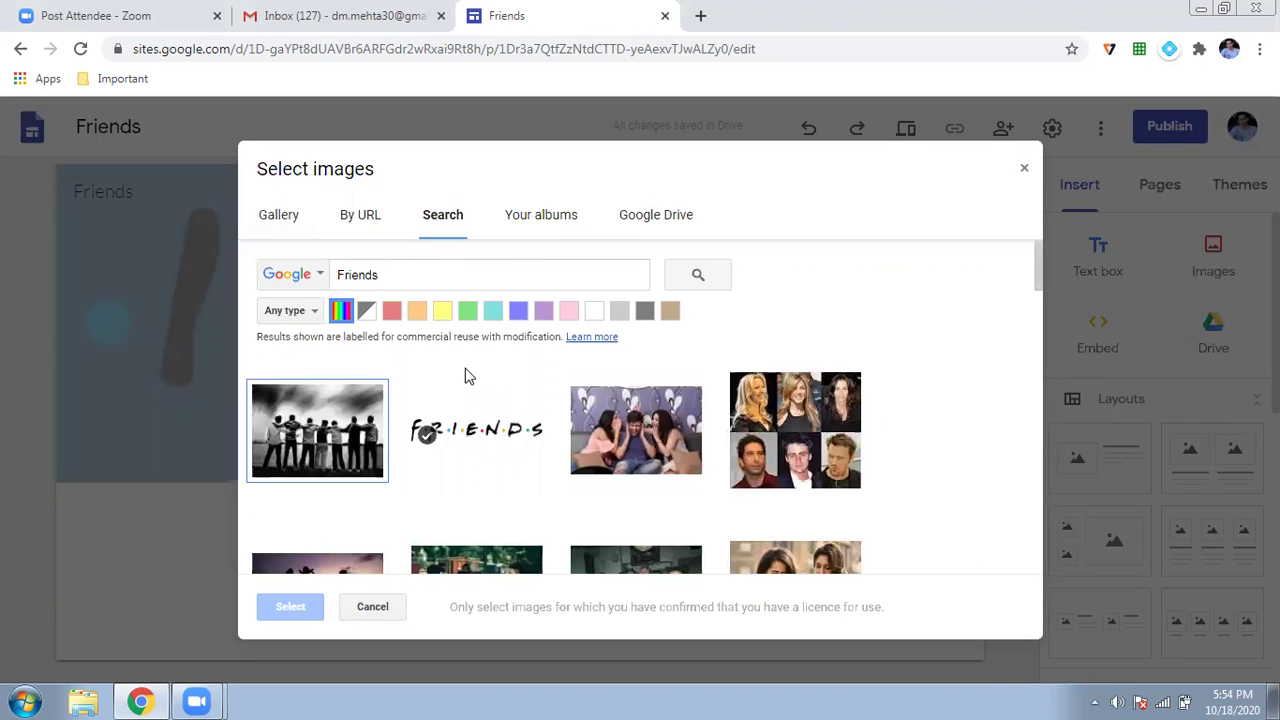
scroll(467, 375, down, 3)
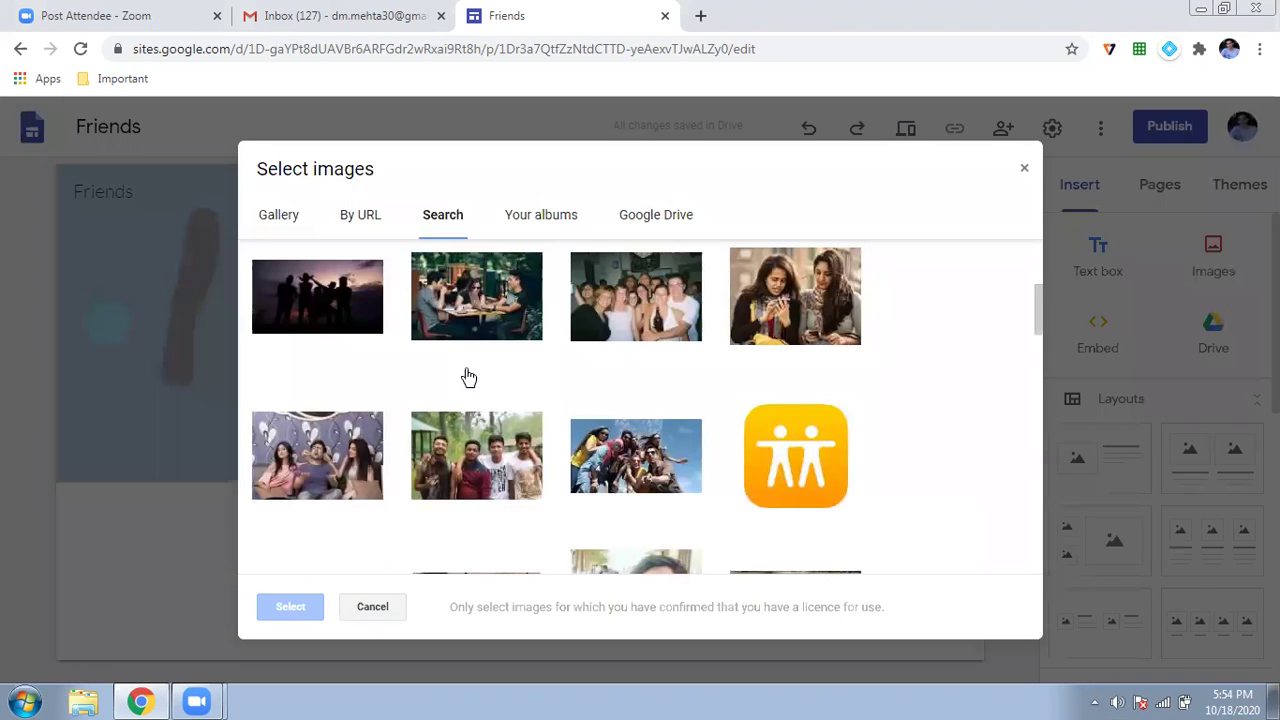
scroll(467, 376, down, 2)
scroll(467, 375, down, 3)
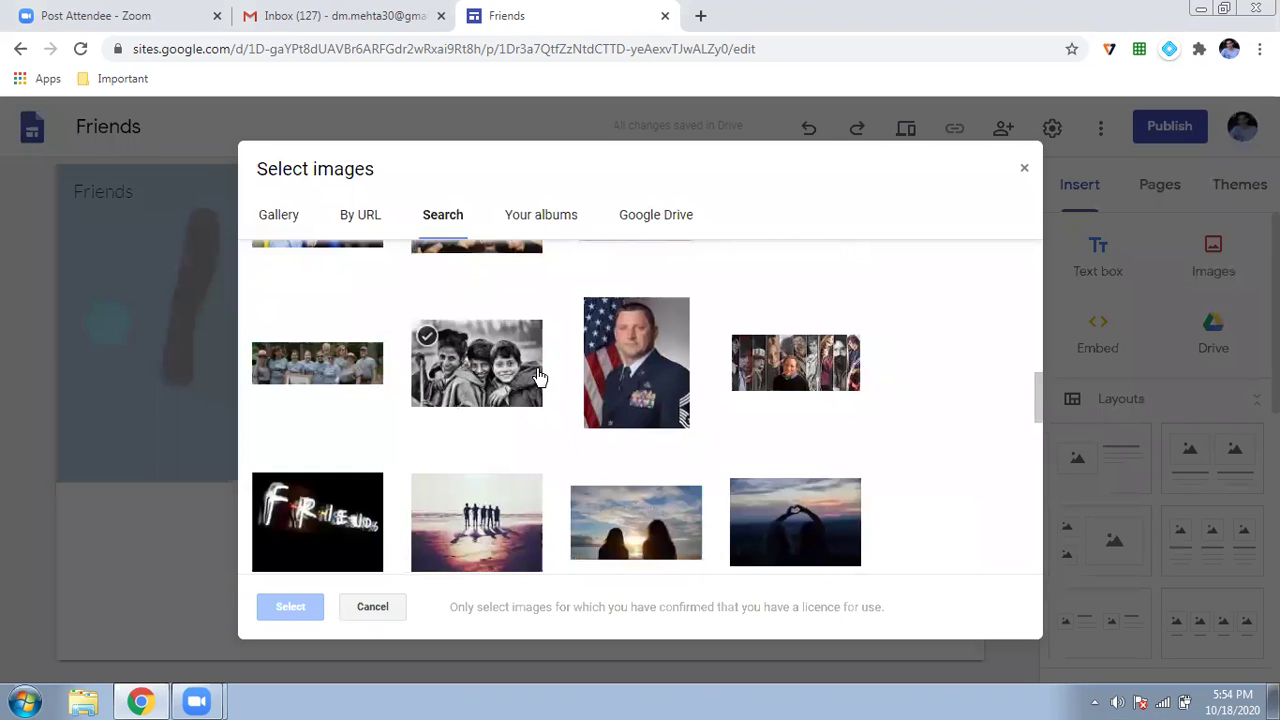
scroll(469, 378, up, 2)
click(470, 380)
click(795, 387)
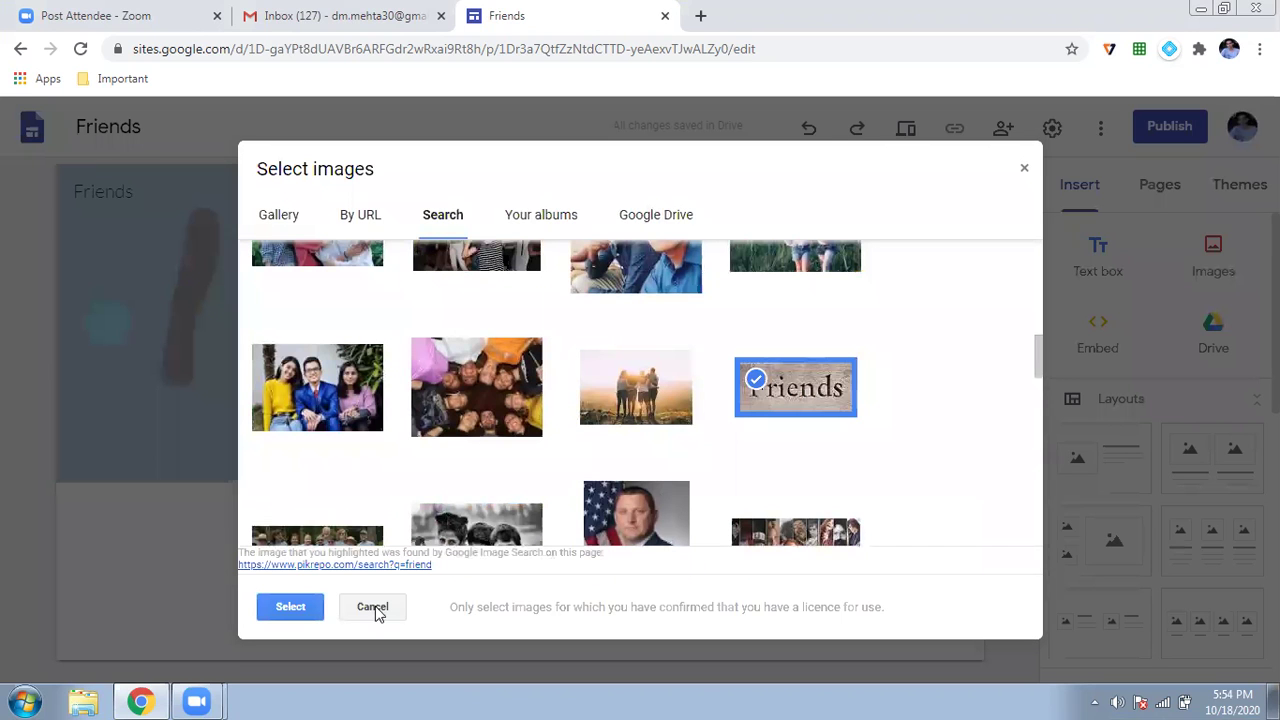
click(290, 606)
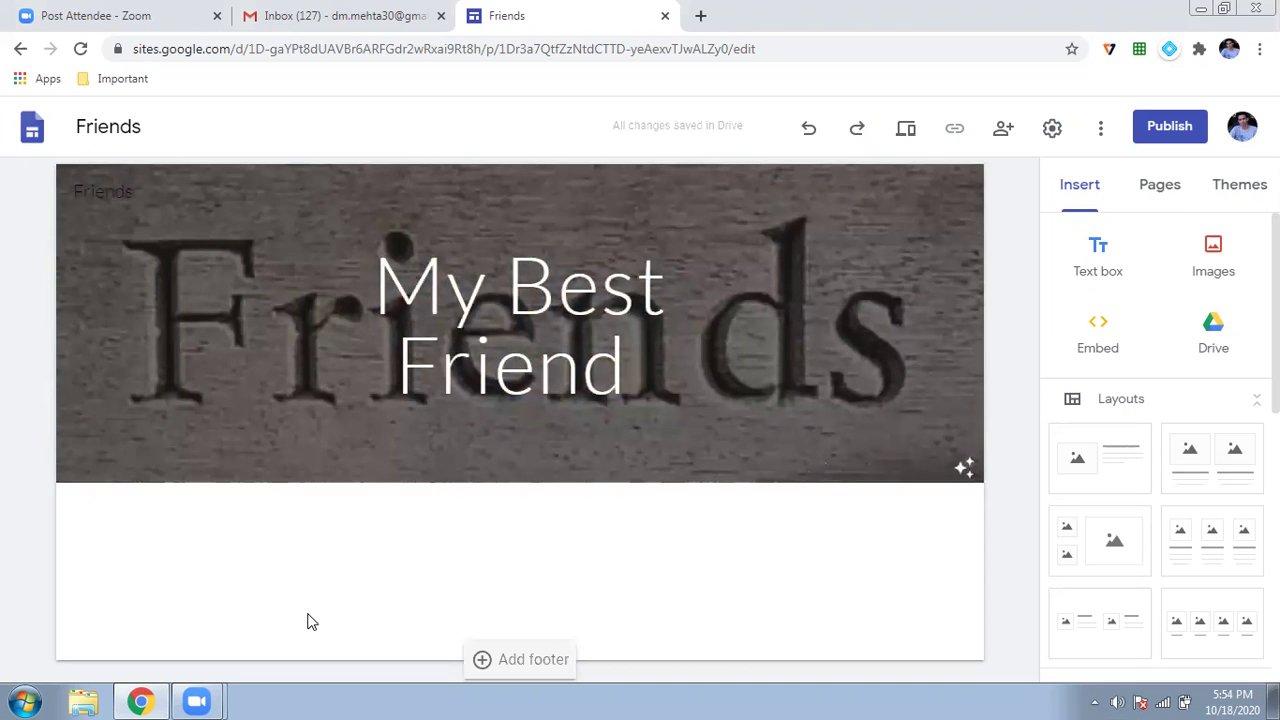
Step: Insert a text box below the header reading "My best Friends, Here we are to make a new site"
click(139, 460)
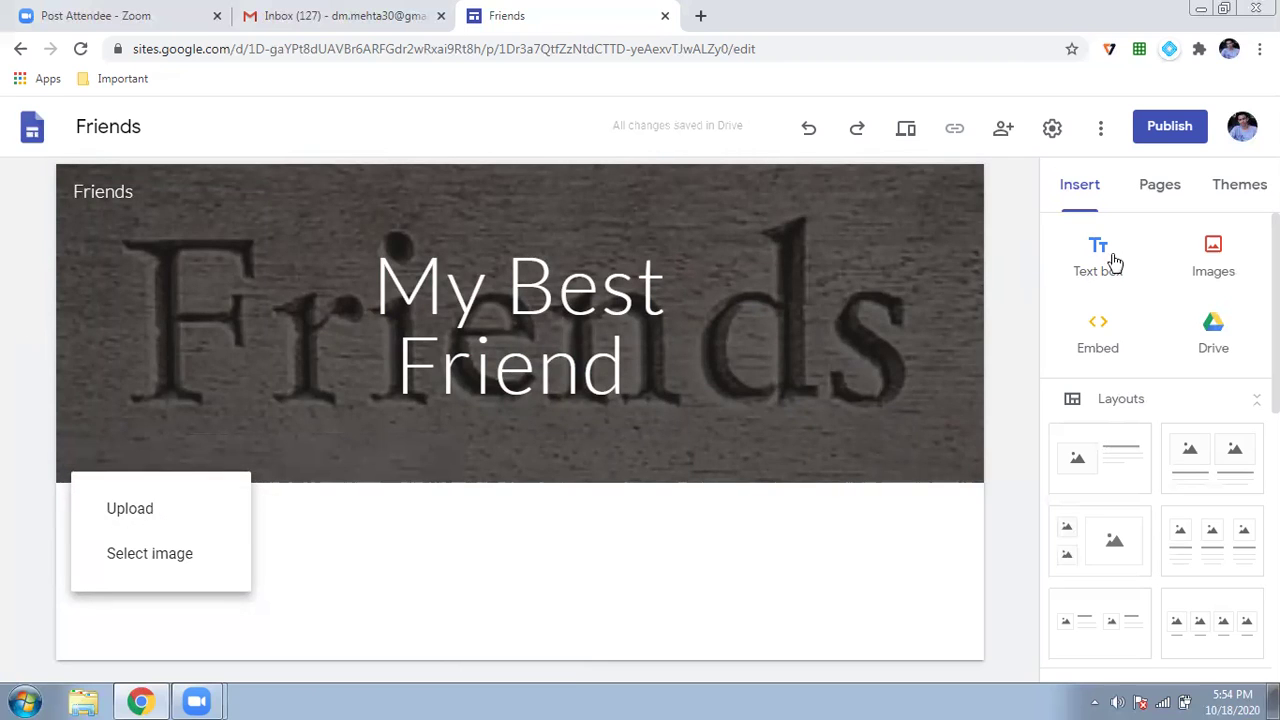
click(1102, 266)
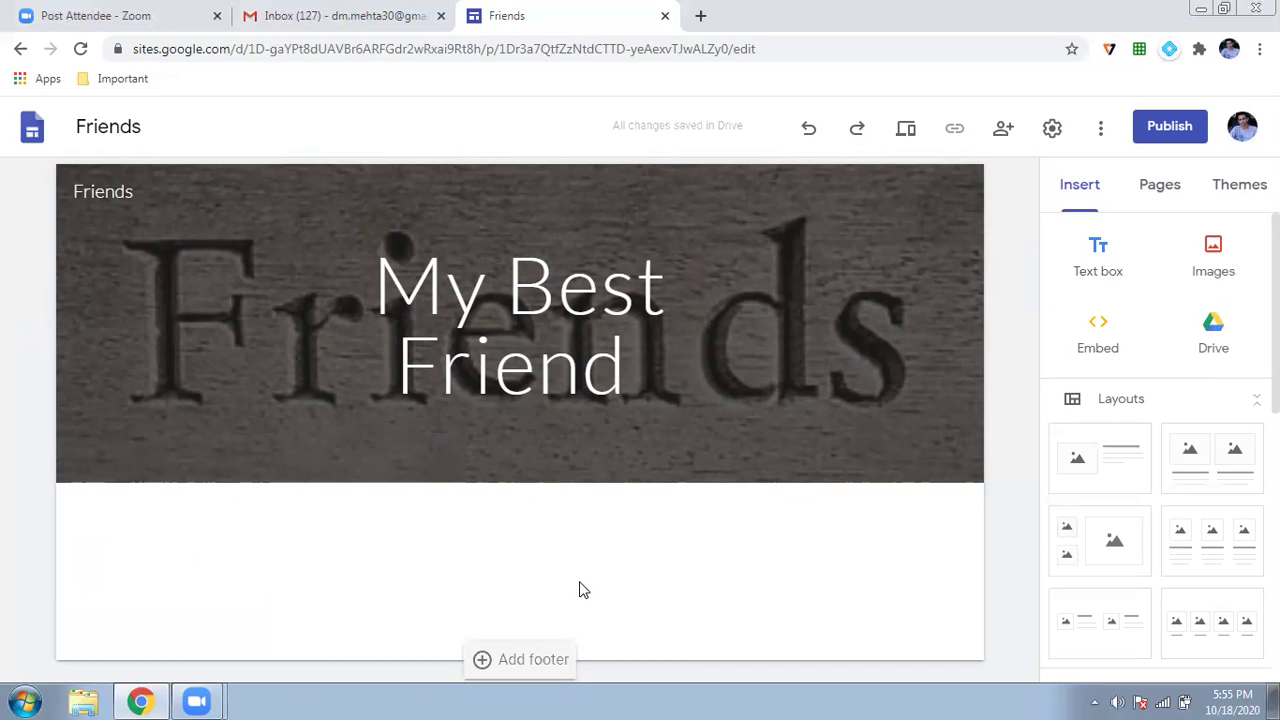
click(1099, 247)
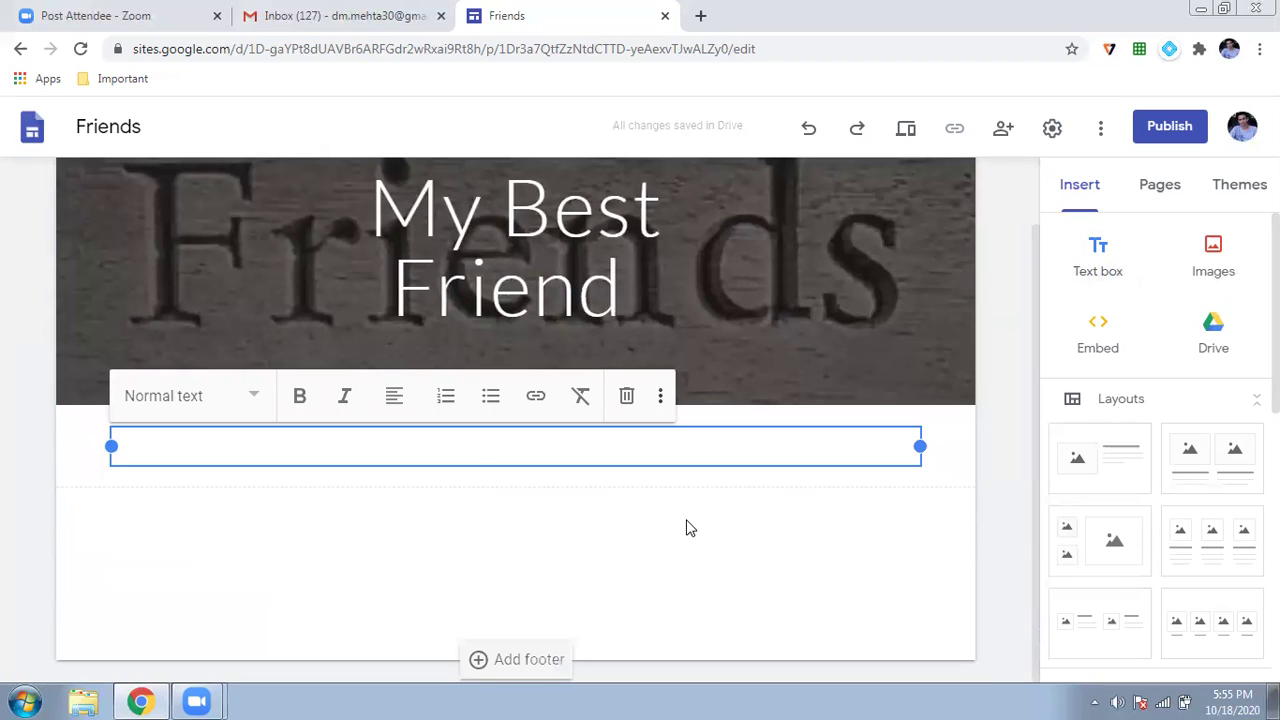
text(My best Frie)
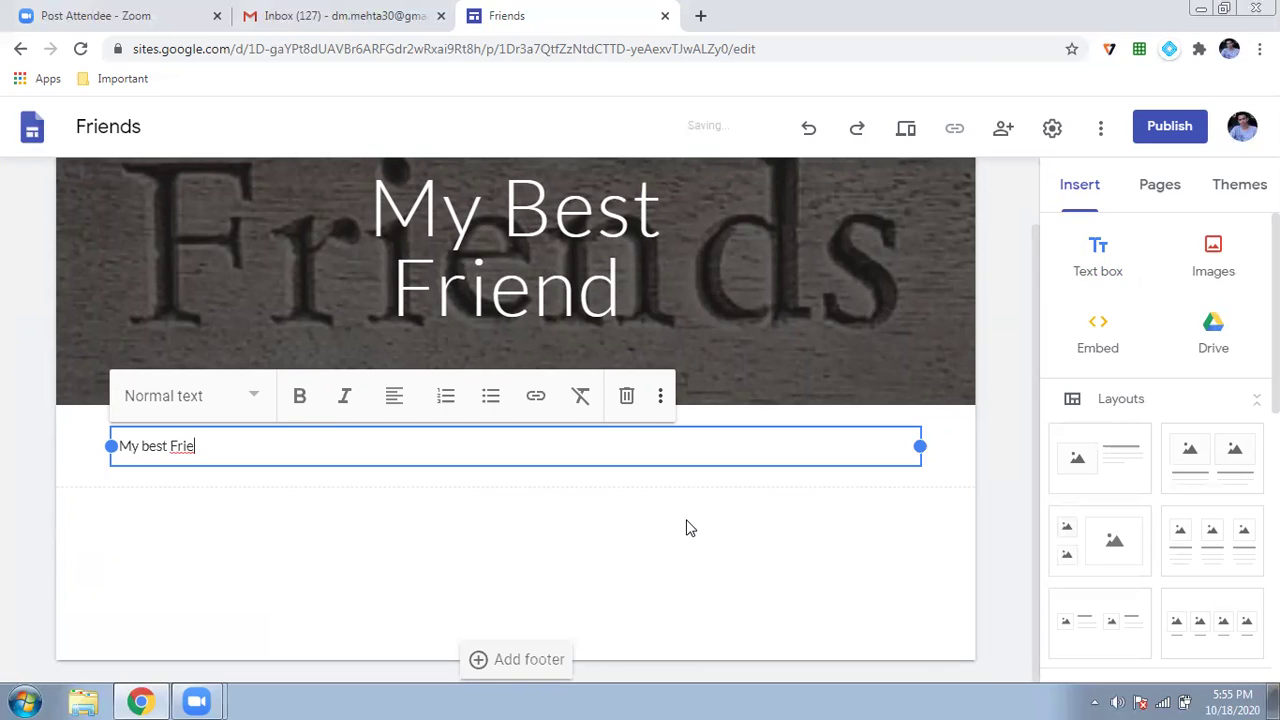
text(nds Here we are)
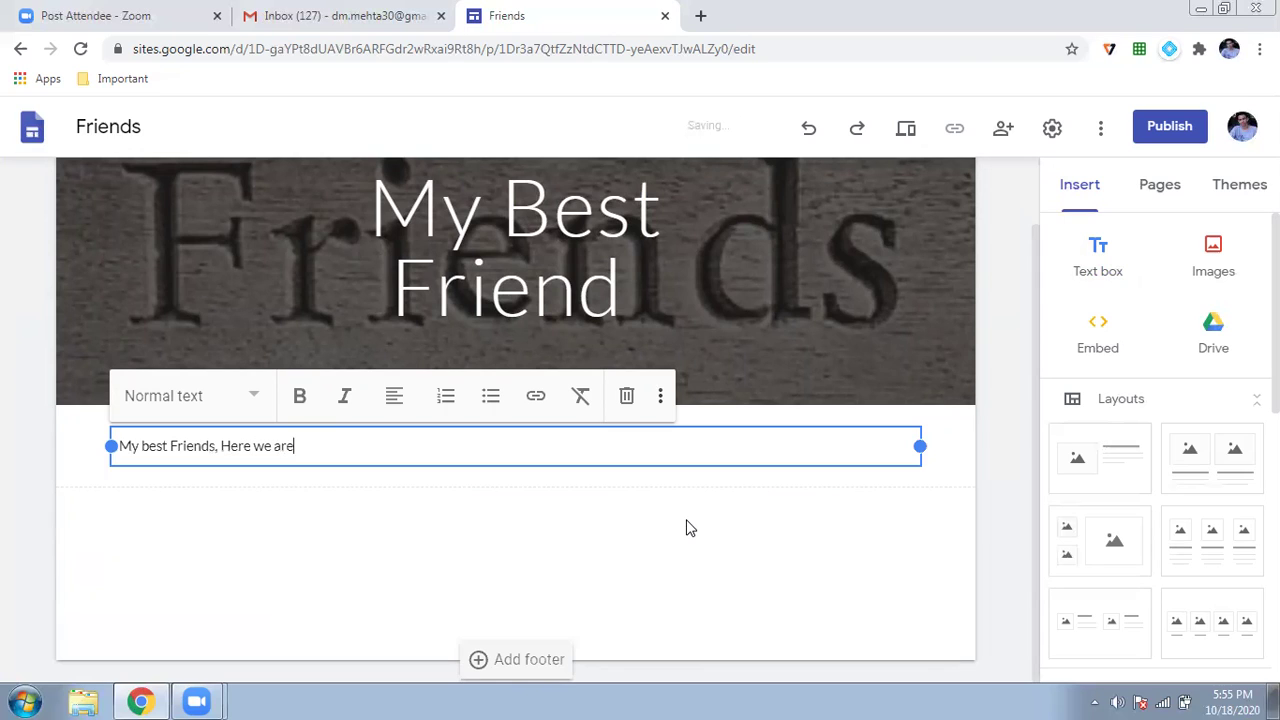
text( to maker )
text( a new sit)
text(e s)
key(BackSpace)
key(BackSpace)
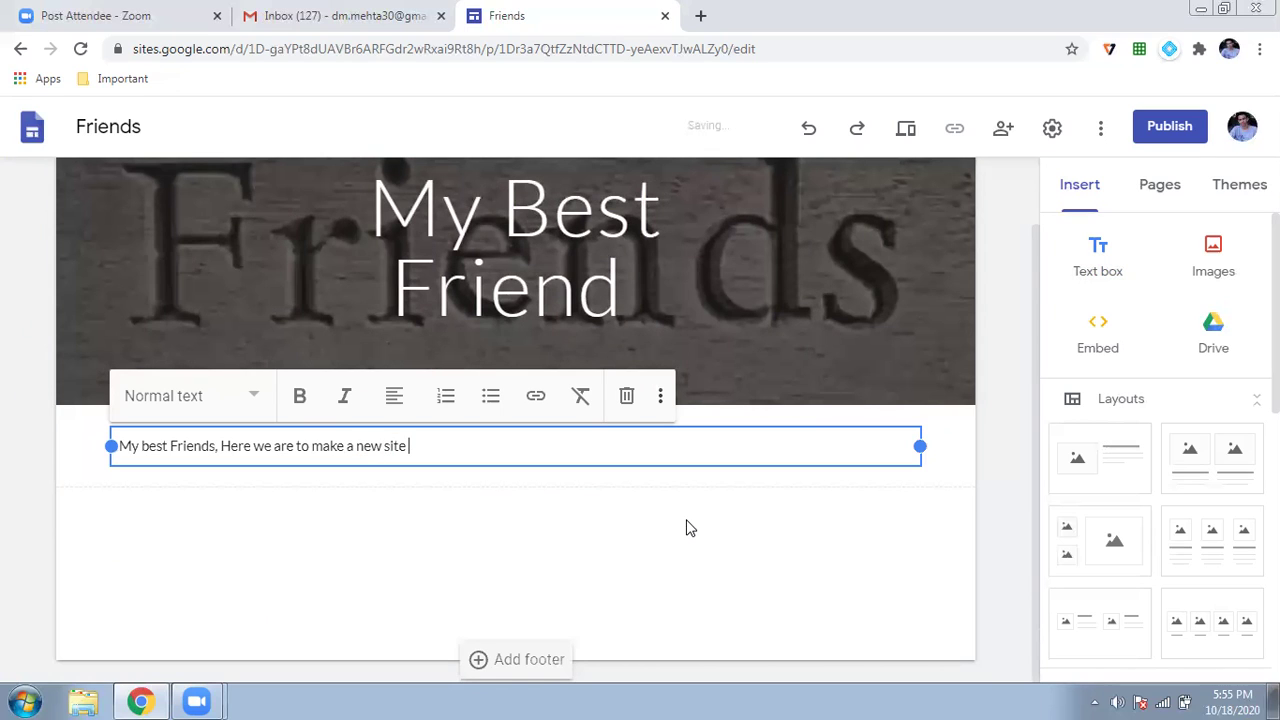
Step: Apply the Title style to the text "My best Friends, Here we are to make a new site"
triple_click(190, 445)
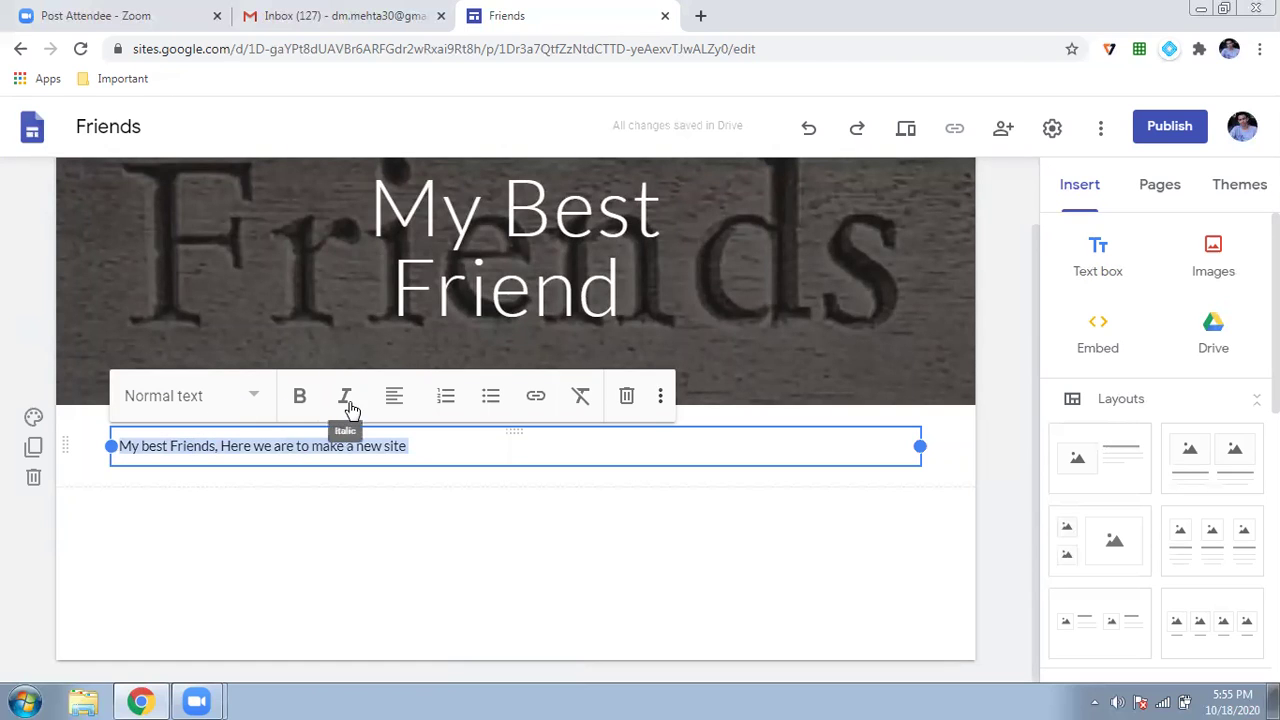
click(251, 398)
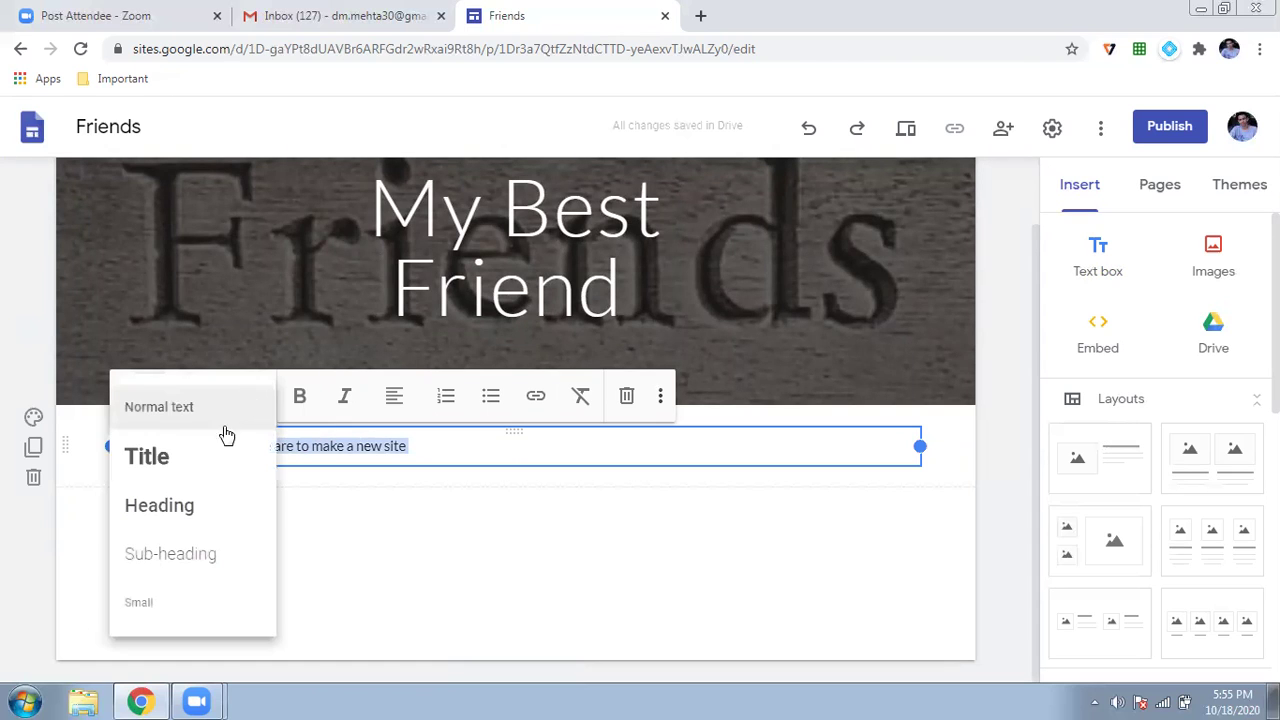
click(172, 470)
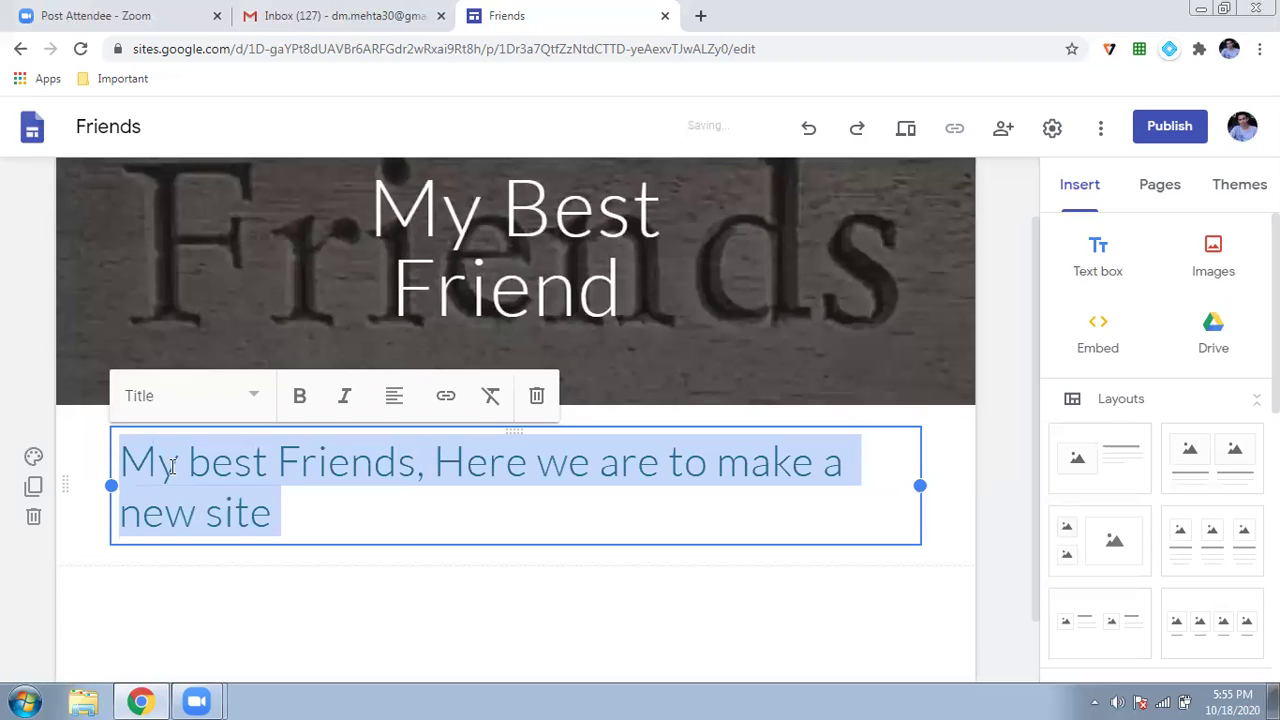
click(418, 520)
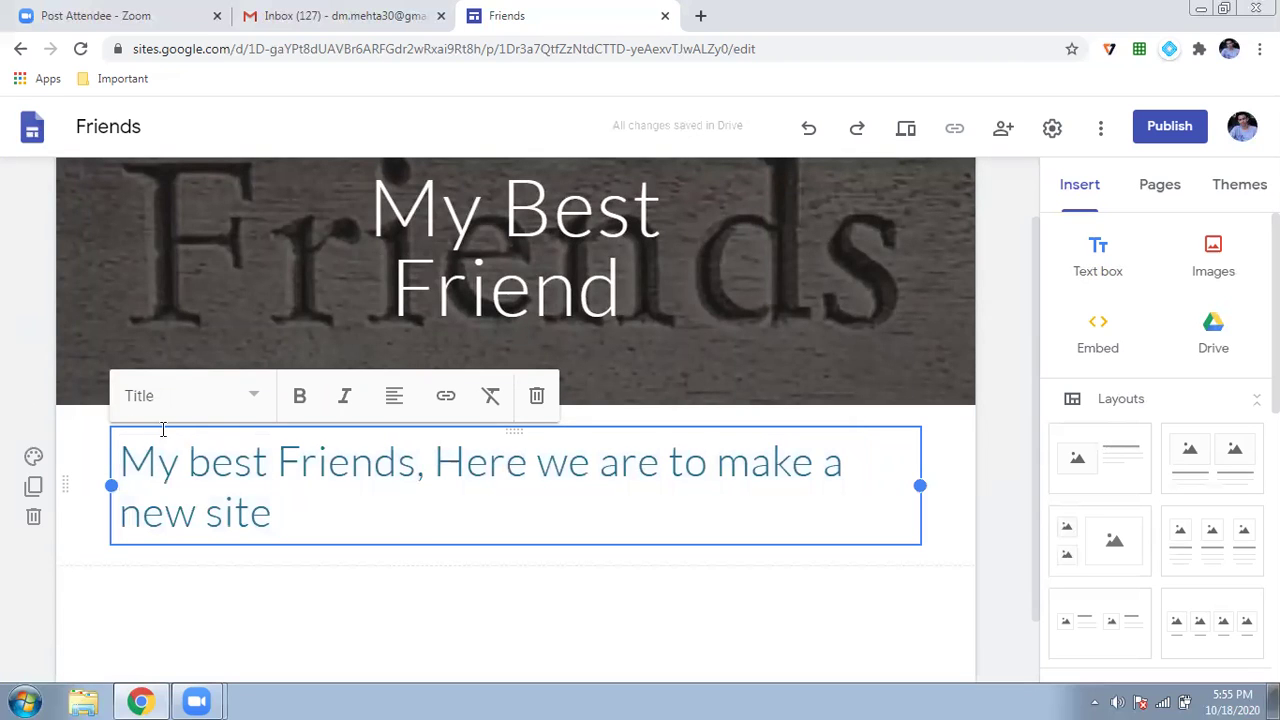
Step: Make the whole text below the header bold and italic
key(ctrl+a)
click(300, 406)
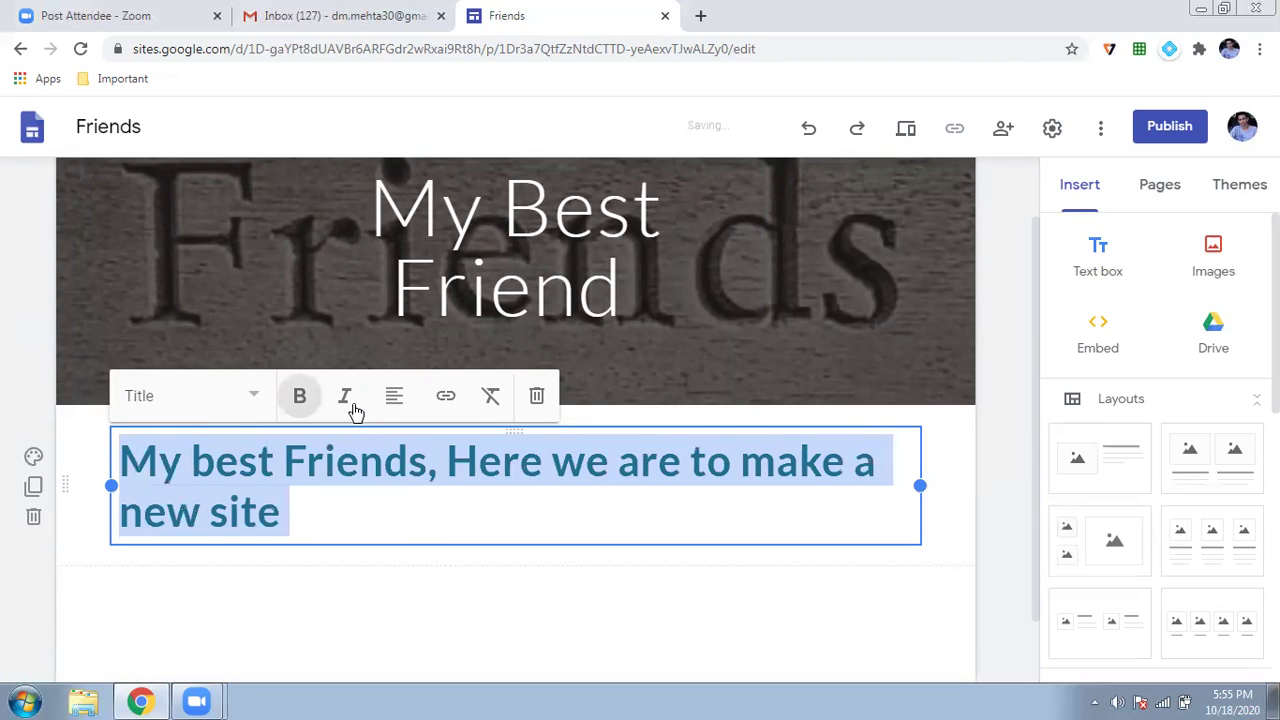
click(350, 408)
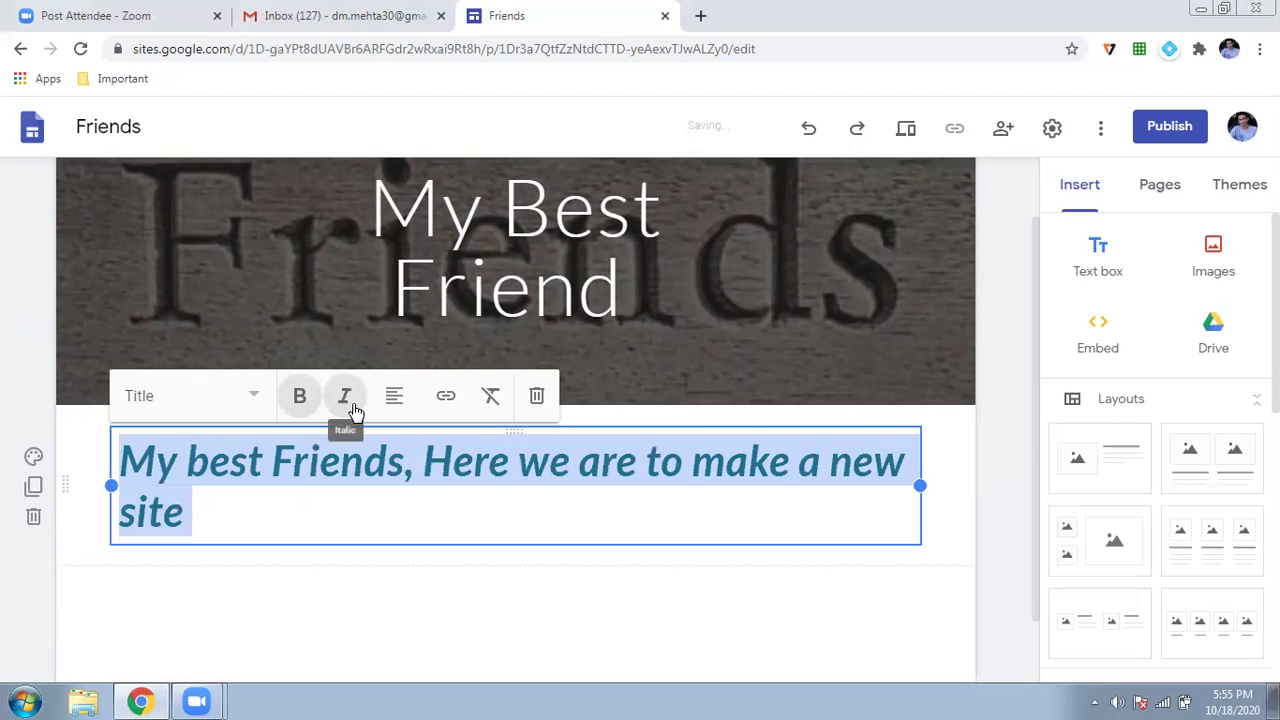
click(430, 523)
click(369, 625)
Step: Start an image carousel below the text and open the selection of existing images for its first picture
scroll(369, 625, down, 1)
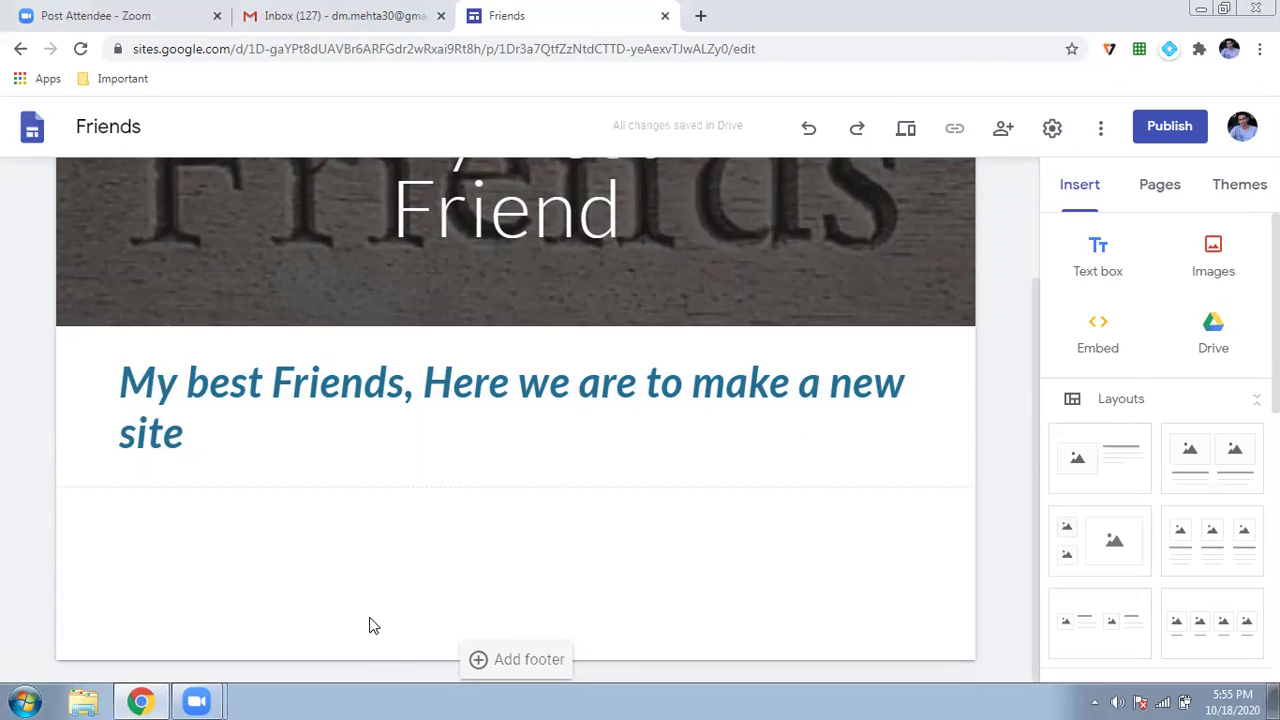
scroll(1134, 244, down, 1)
scroll(1134, 244, down, 2)
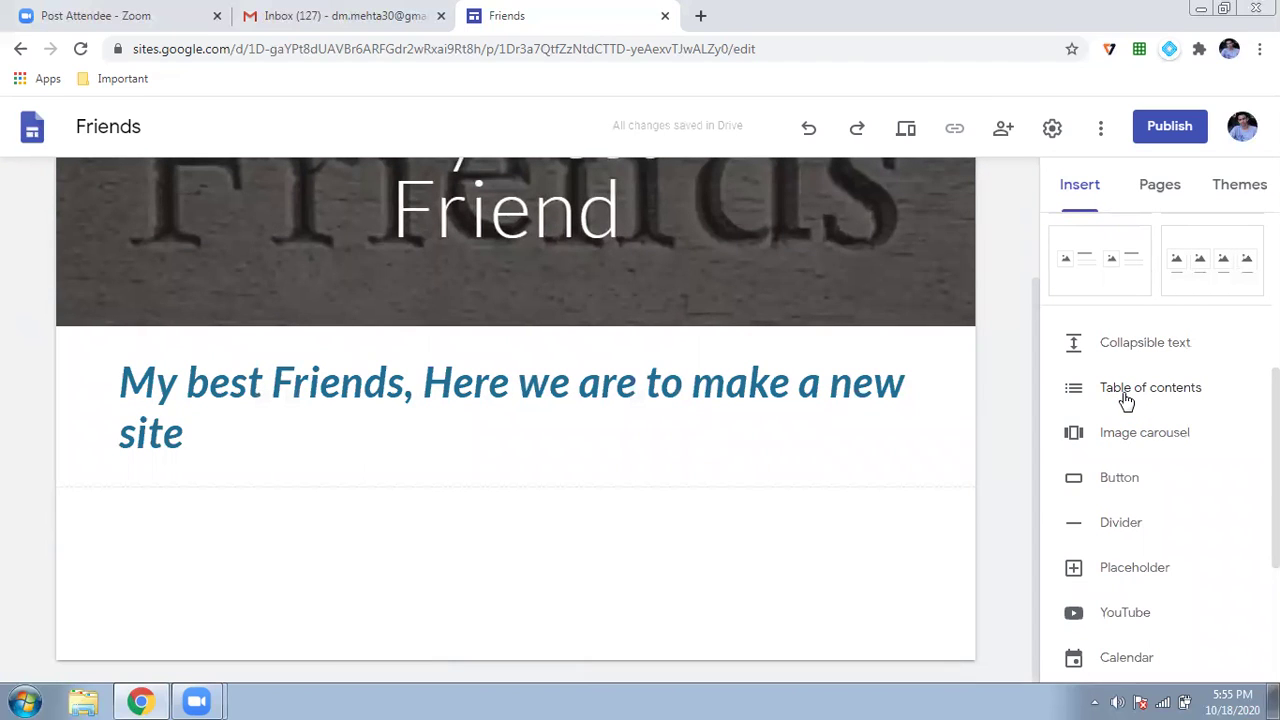
click(1124, 440)
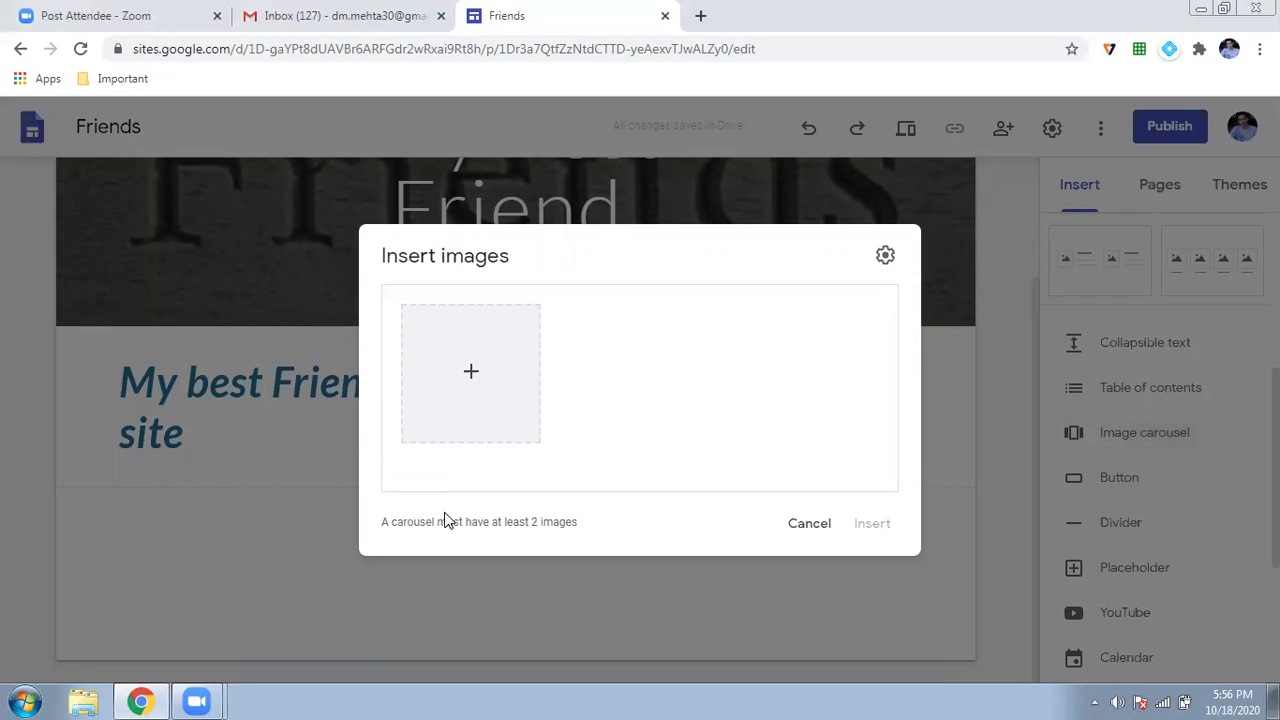
click(485, 377)
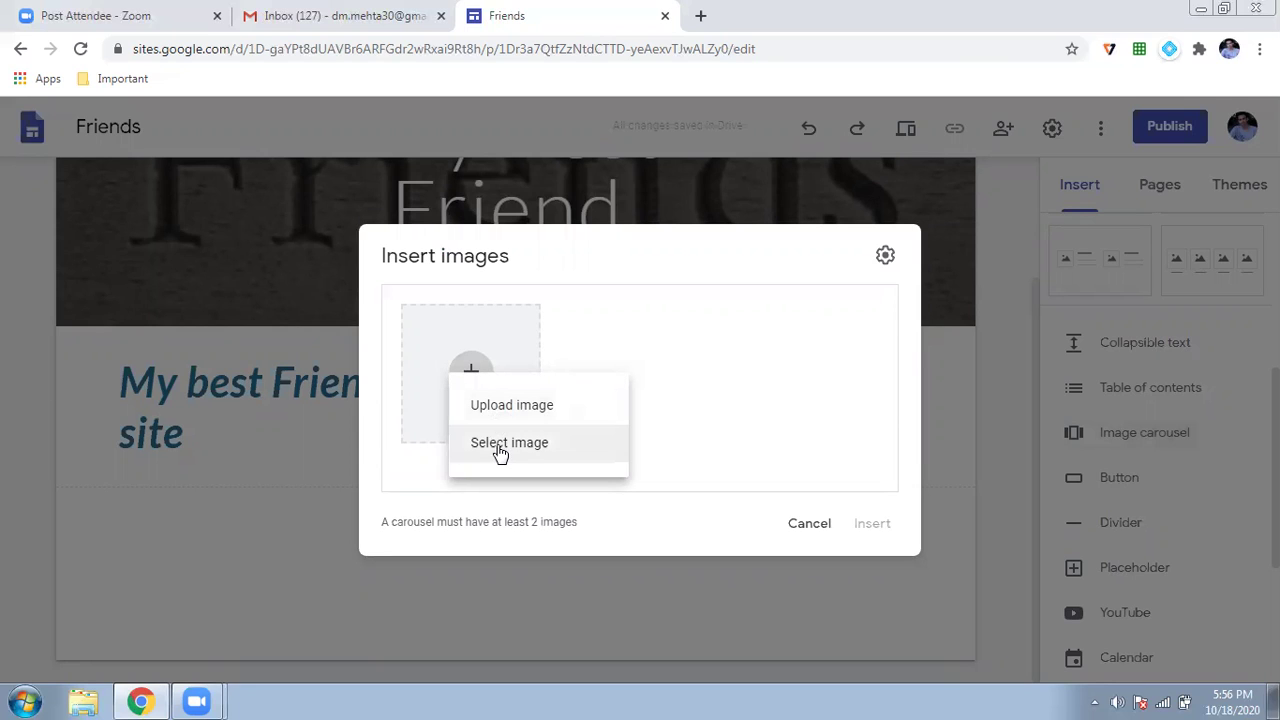
click(500, 450)
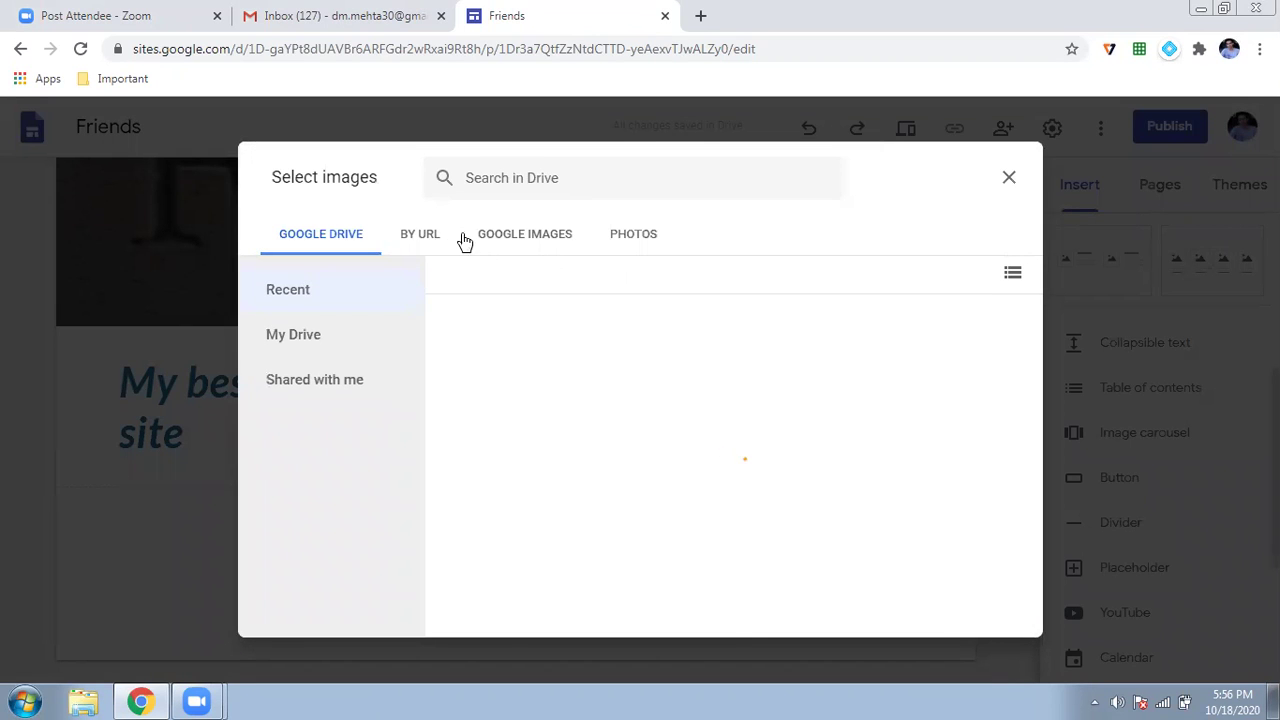
click(516, 240)
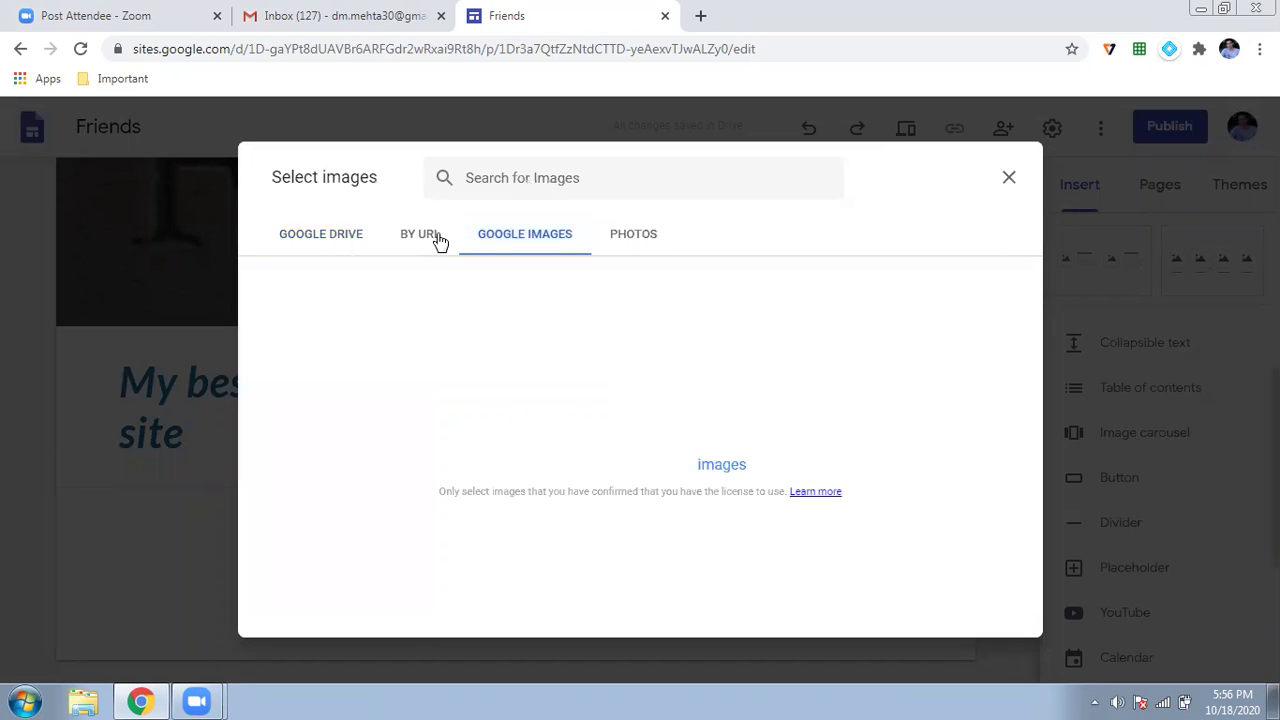
click(440, 240)
click(604, 244)
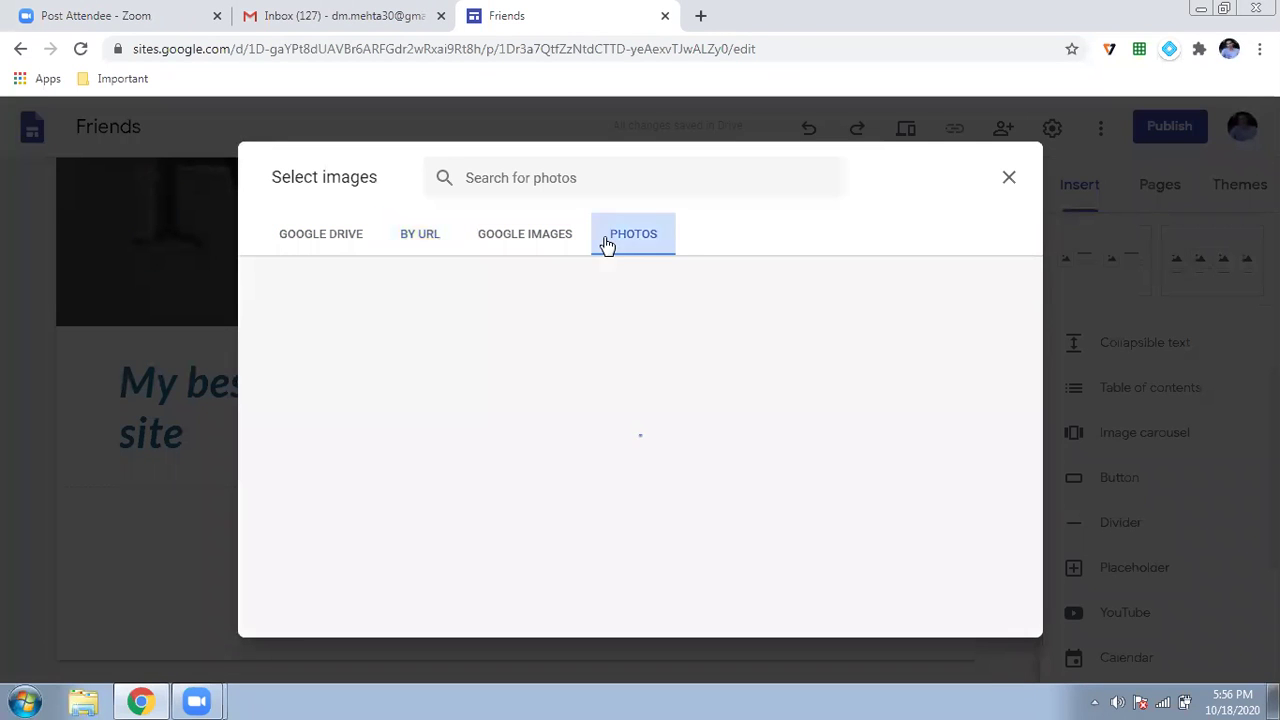
click(321, 250)
click(436, 240)
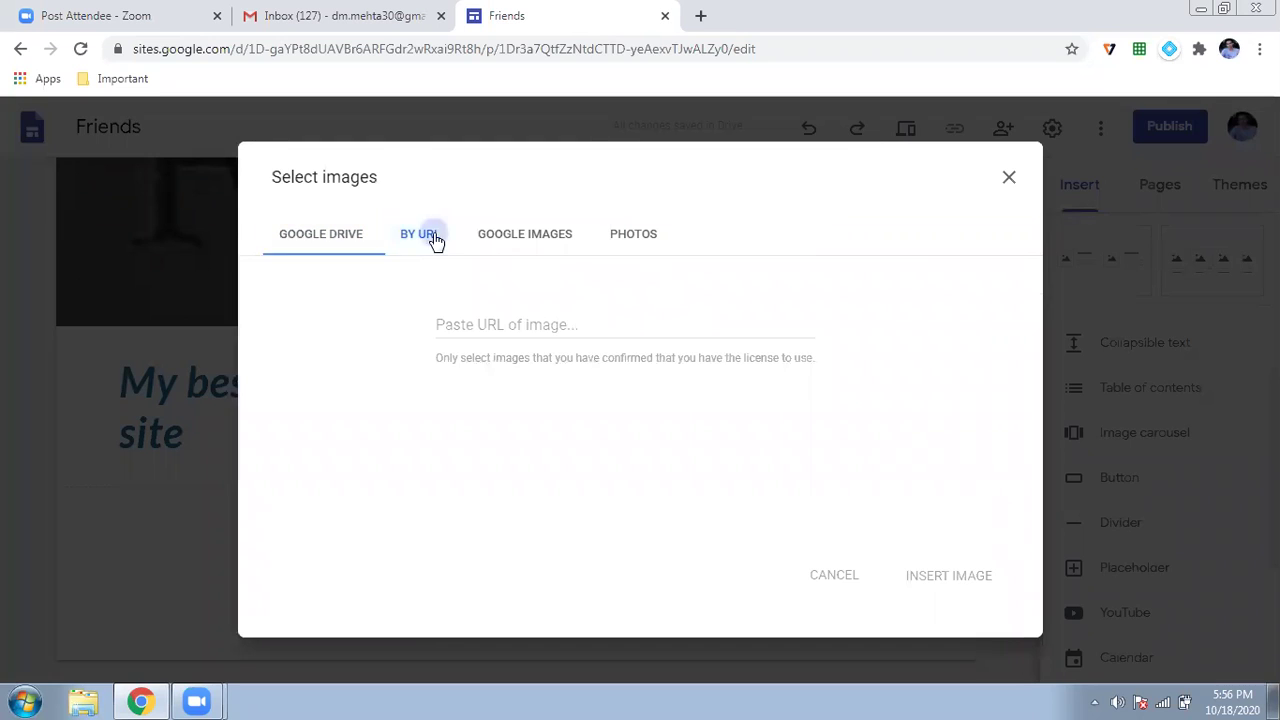
Step: Search the web images for "friendship quotes" and add the pink "A friend in need is a friend Indeed" picture to the carousel
click(531, 230)
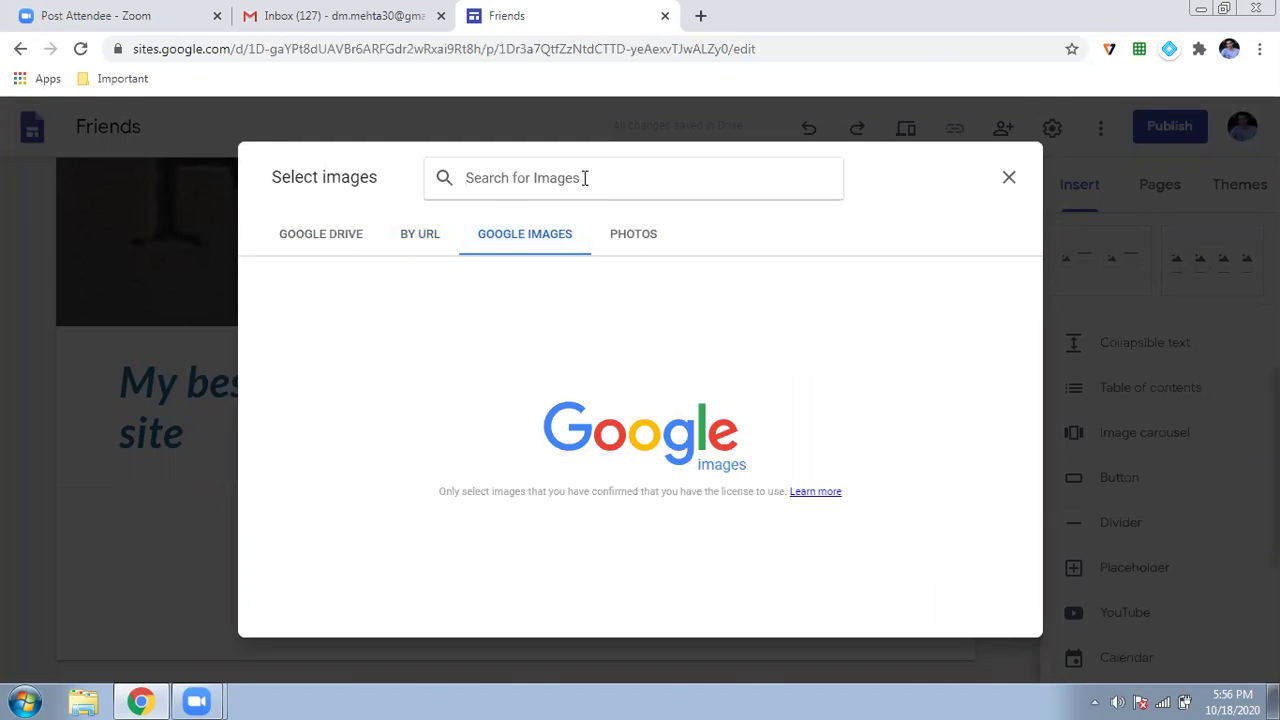
text(Friends)
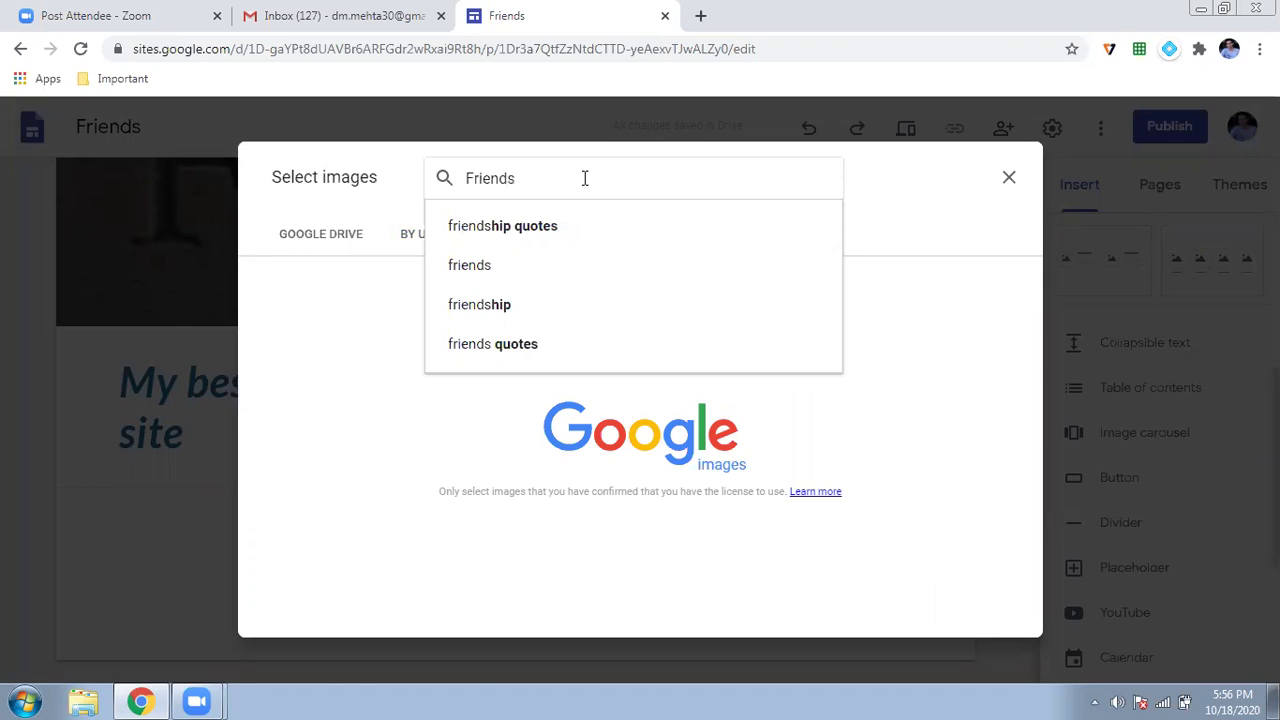
key(Down)
key(Return)
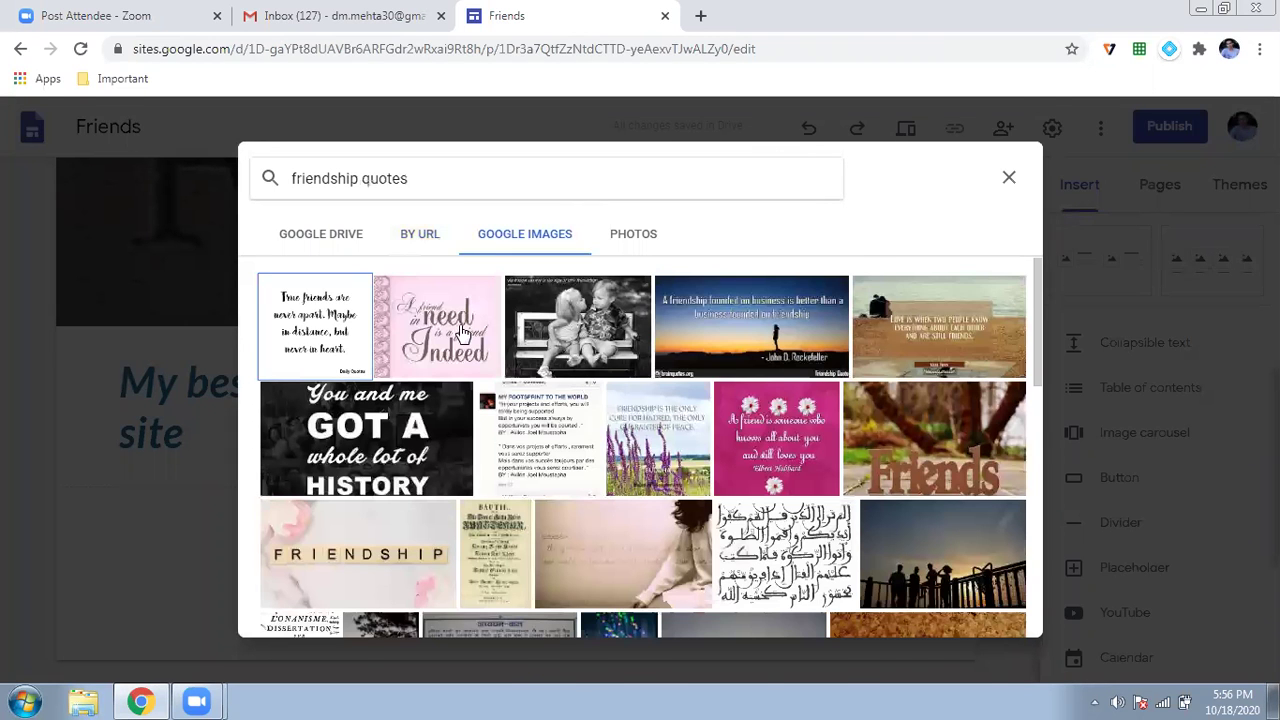
click(437, 320)
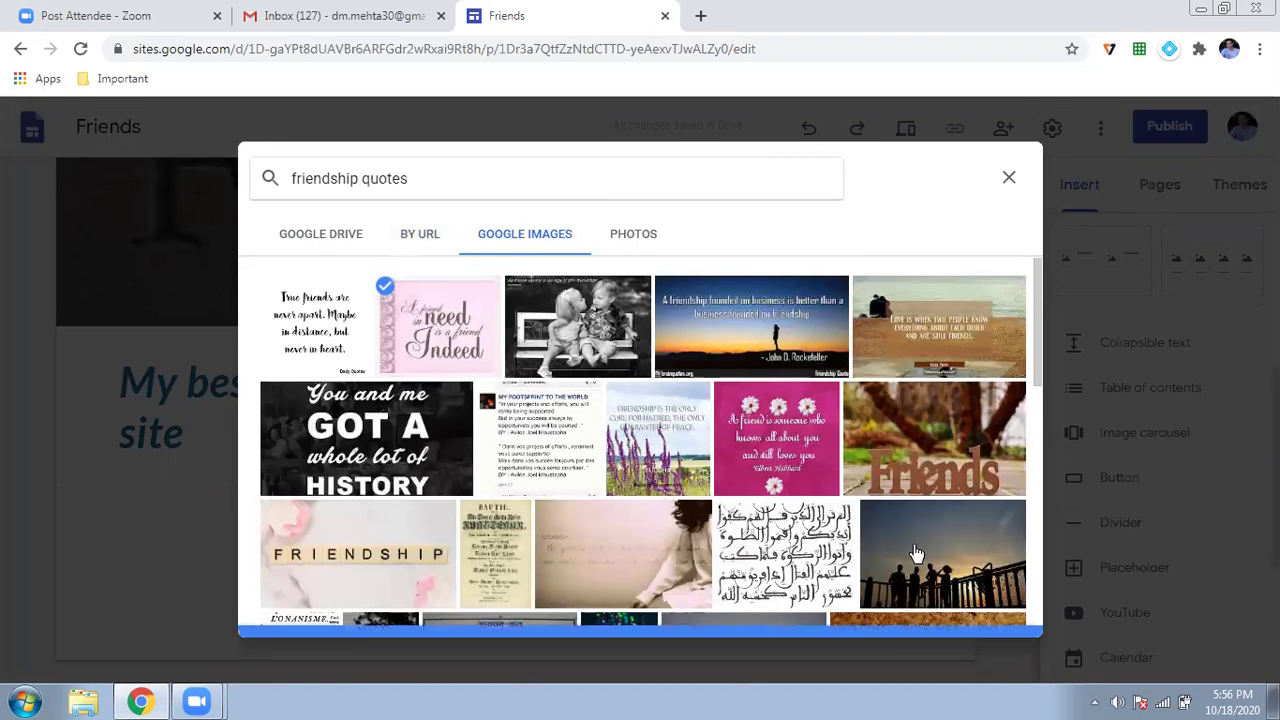
click(995, 614)
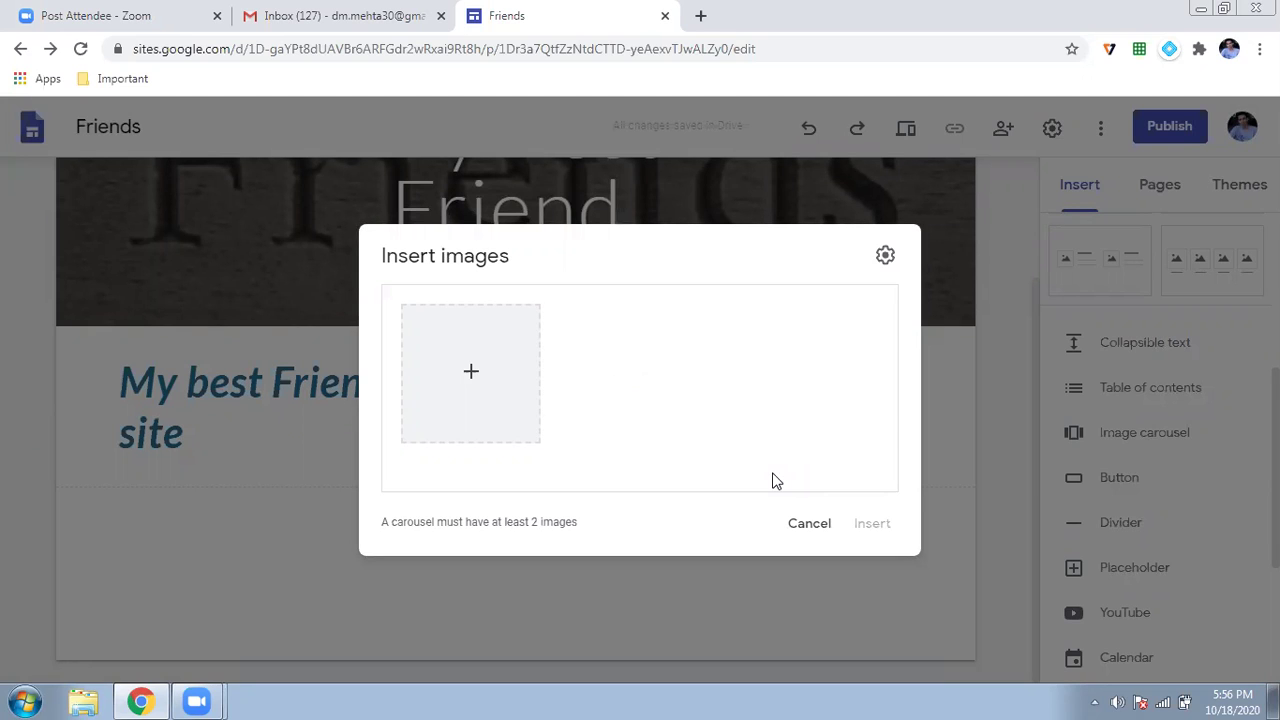
Step: Search the web images for "friendship quotes" to find the carousel's second picture
click(471, 380)
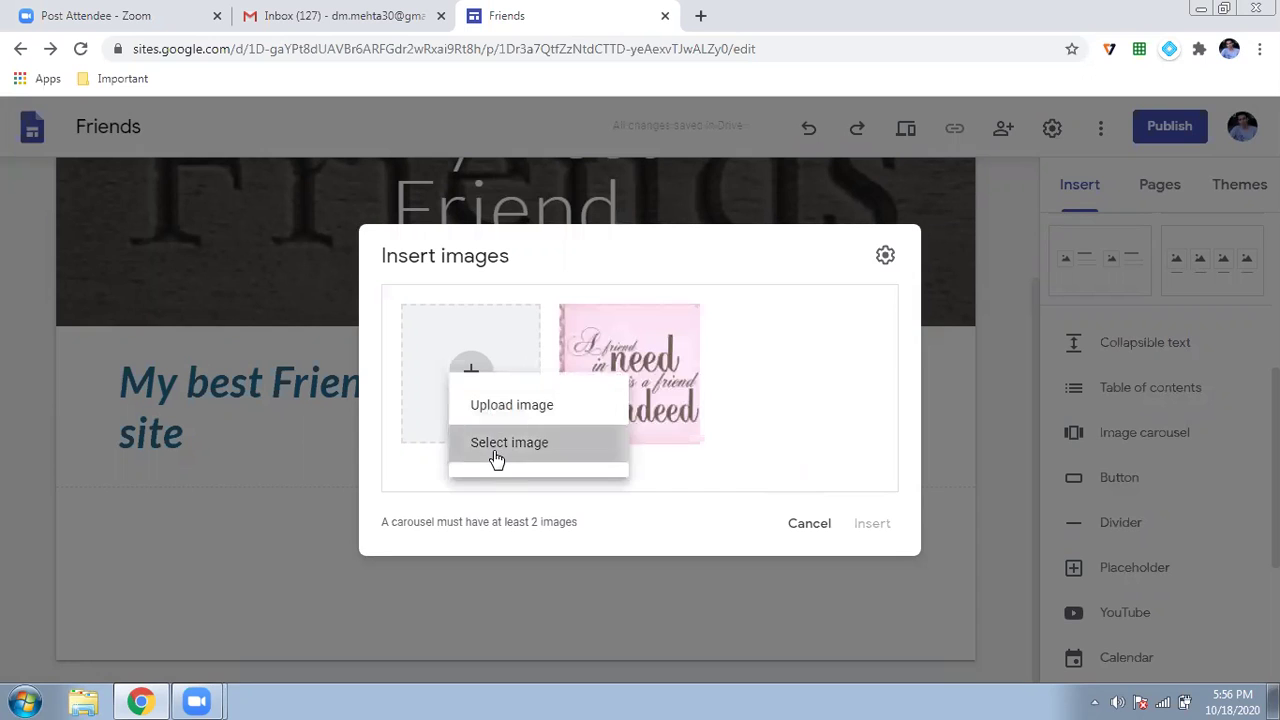
click(495, 455)
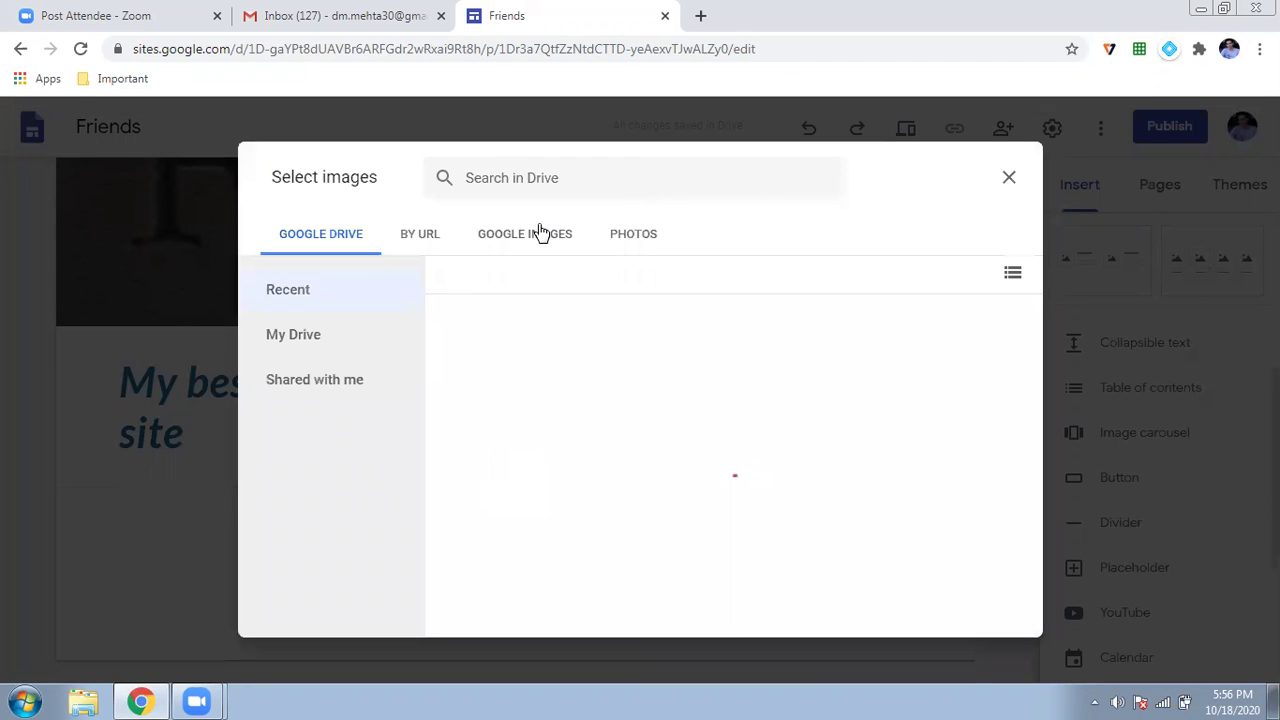
click(540, 233)
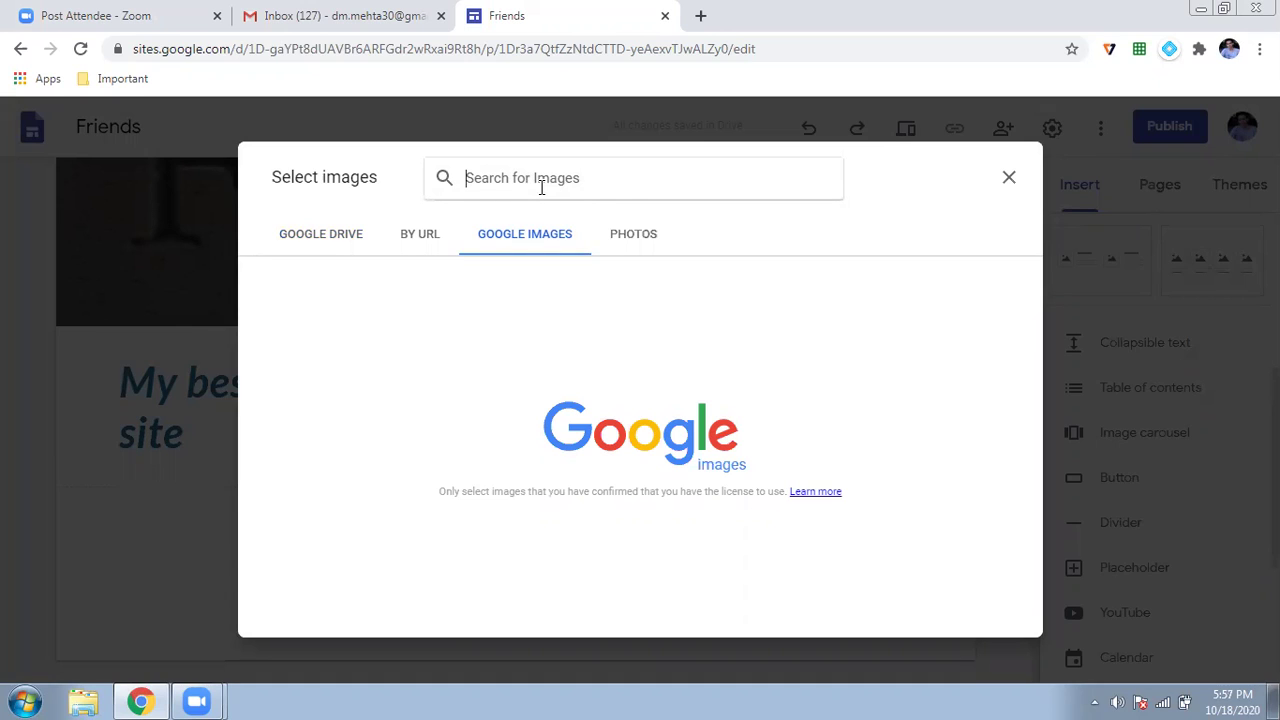
text(Fri)
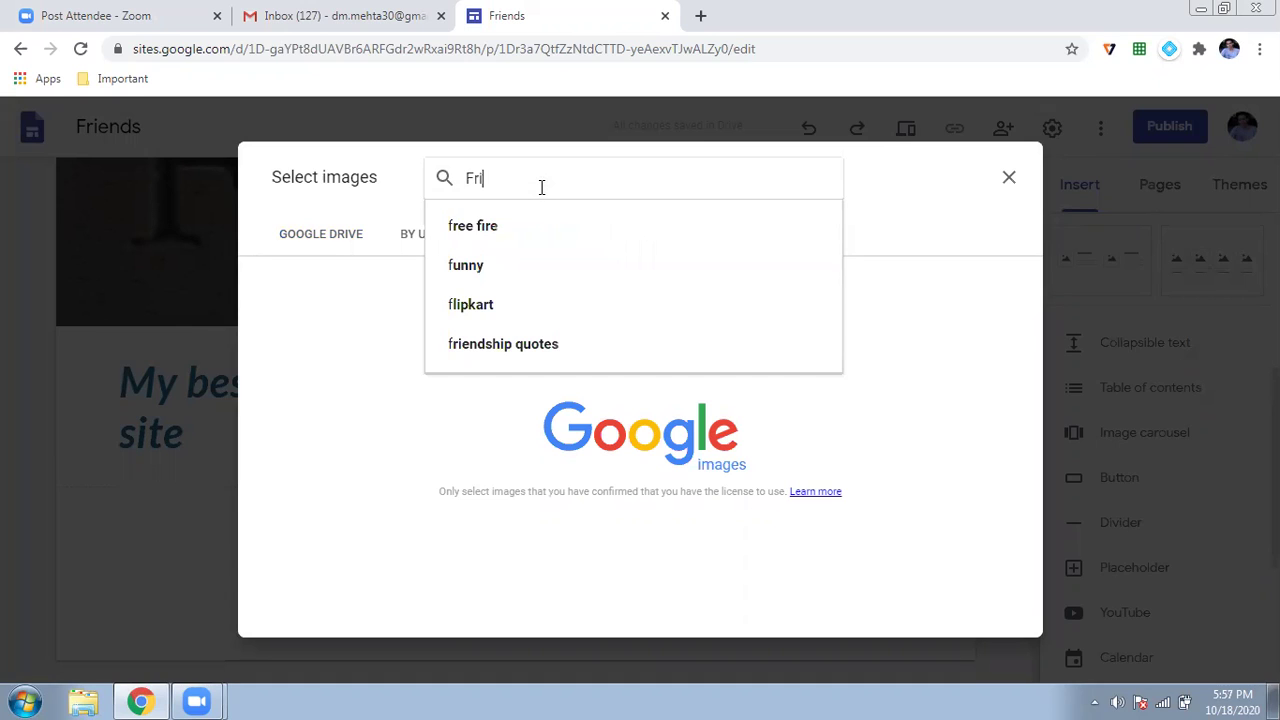
text(en)
key(Down)
key(Return)
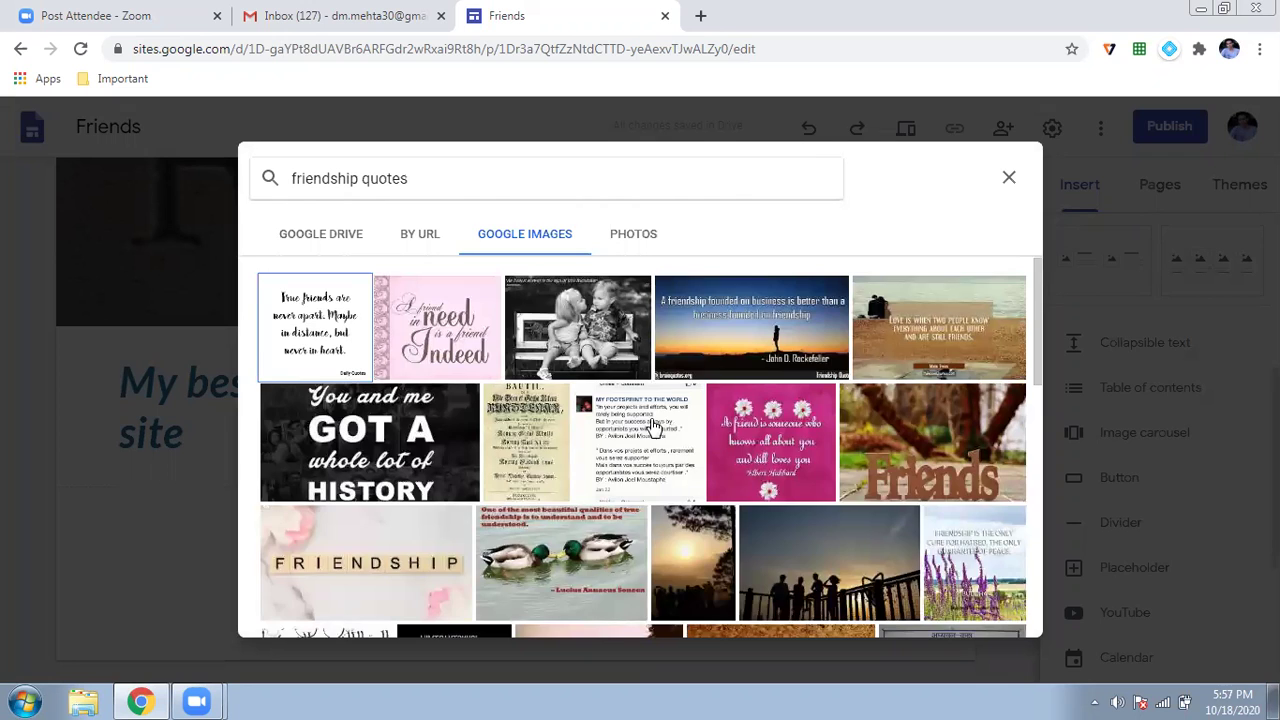
Step: Add the magenta quote picture with white flowers, "A friend is someone who knows all about you and still loves you", to the carousel
scroll(652, 428, down, 2)
scroll(652, 428, down, 1)
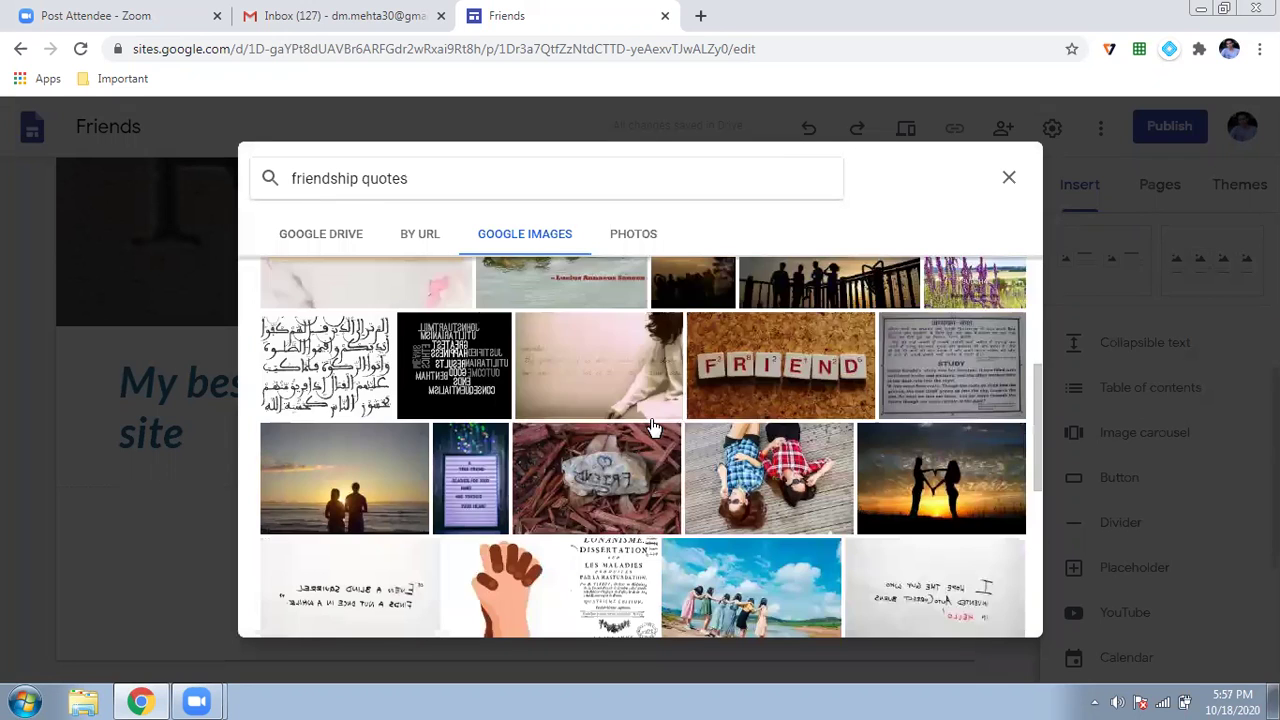
scroll(652, 428, down, 2)
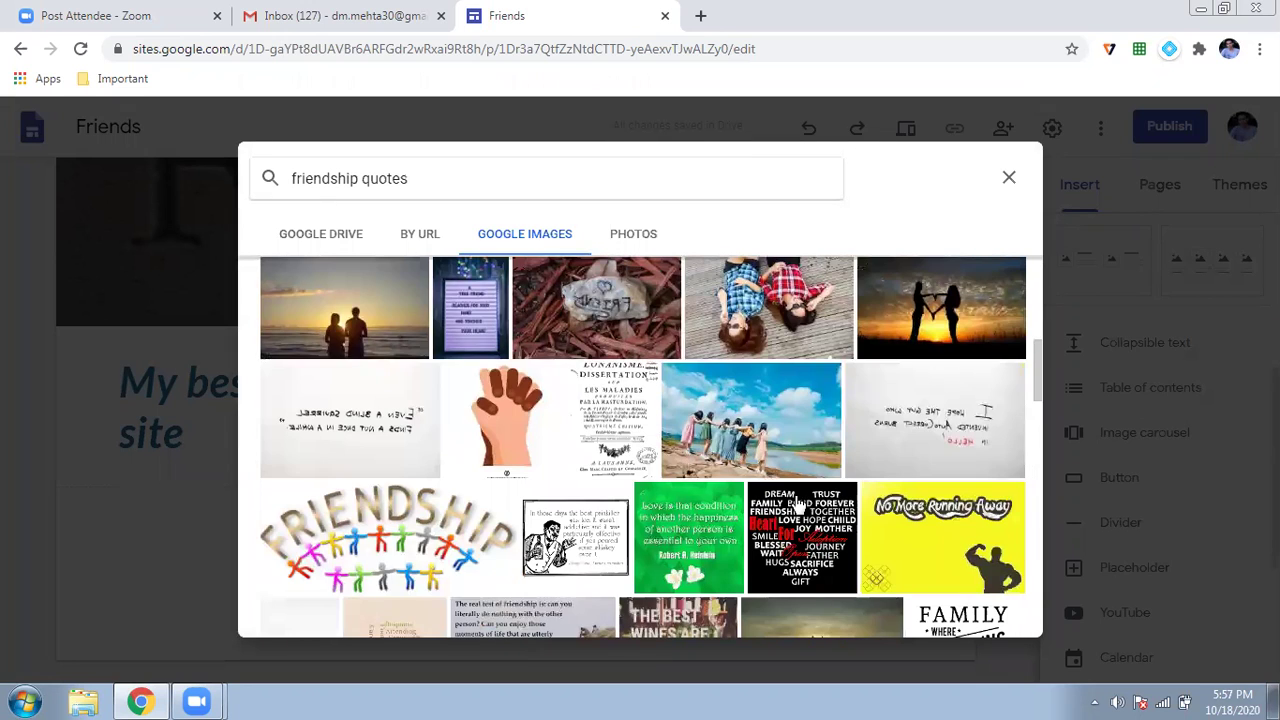
scroll(797, 508, up, 5)
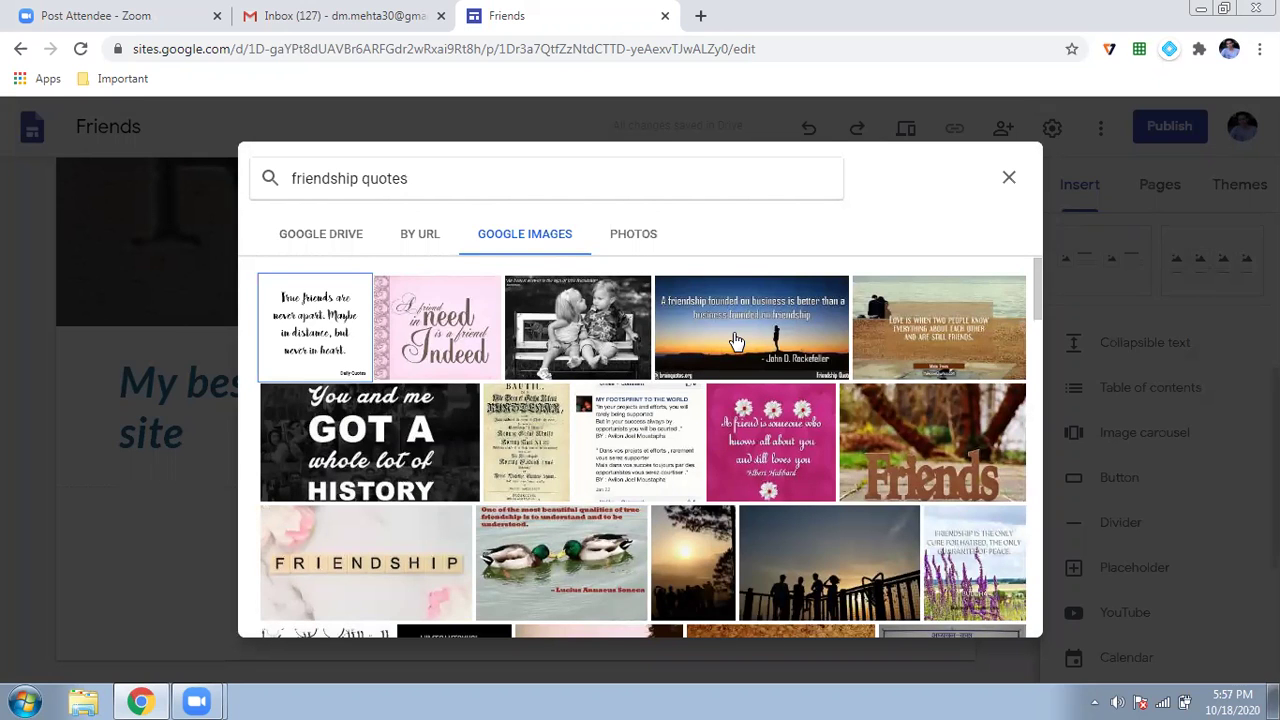
click(743, 434)
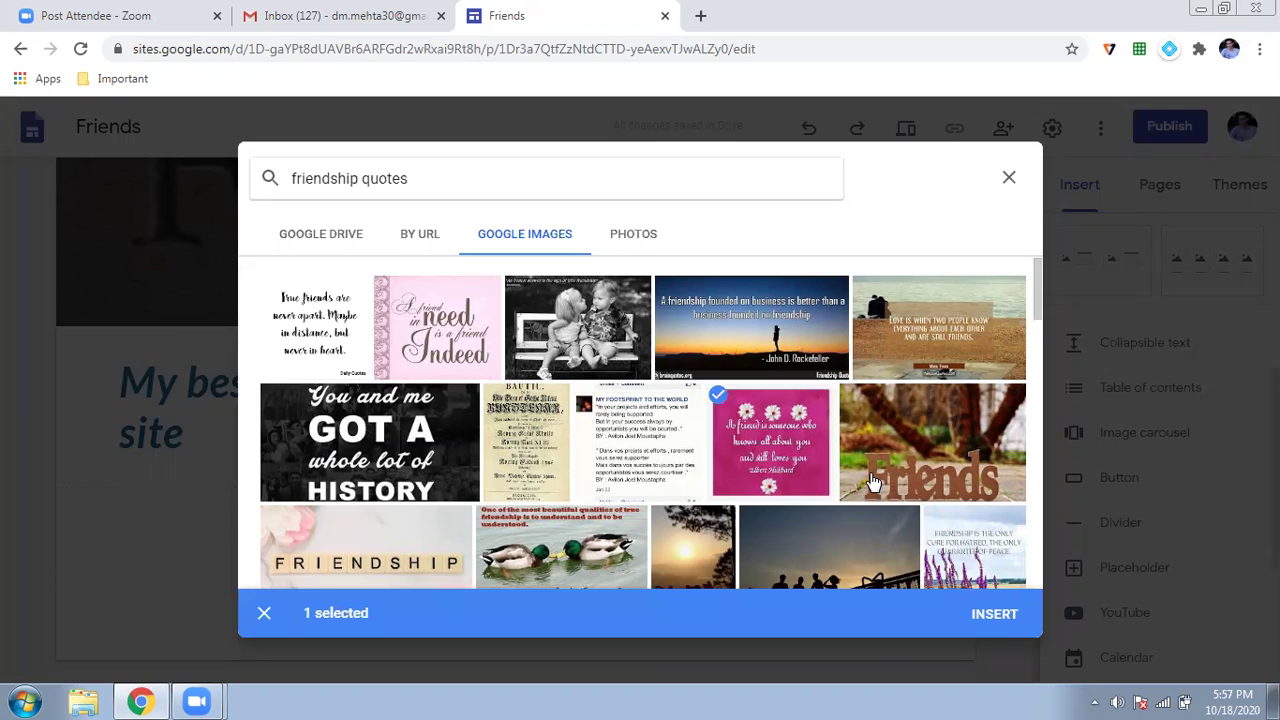
click(995, 628)
Step: Open the selection of existing images for the carousel's third picture
click(471, 373)
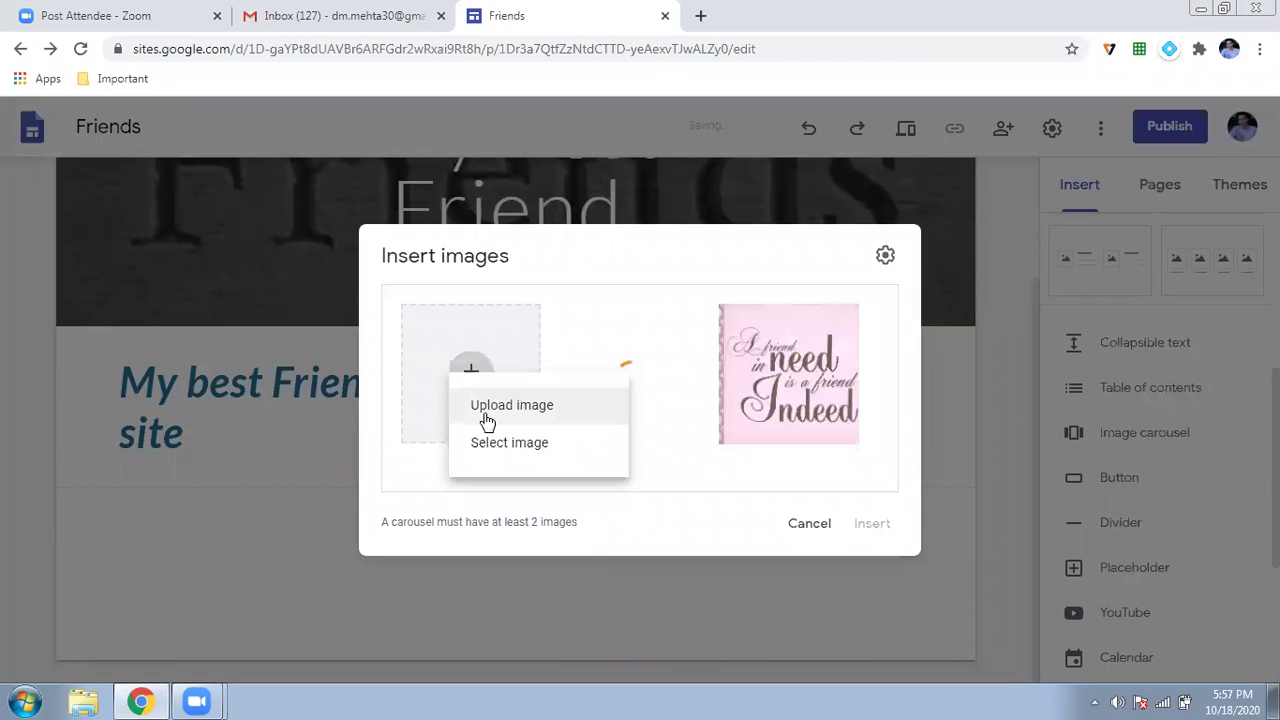
click(497, 443)
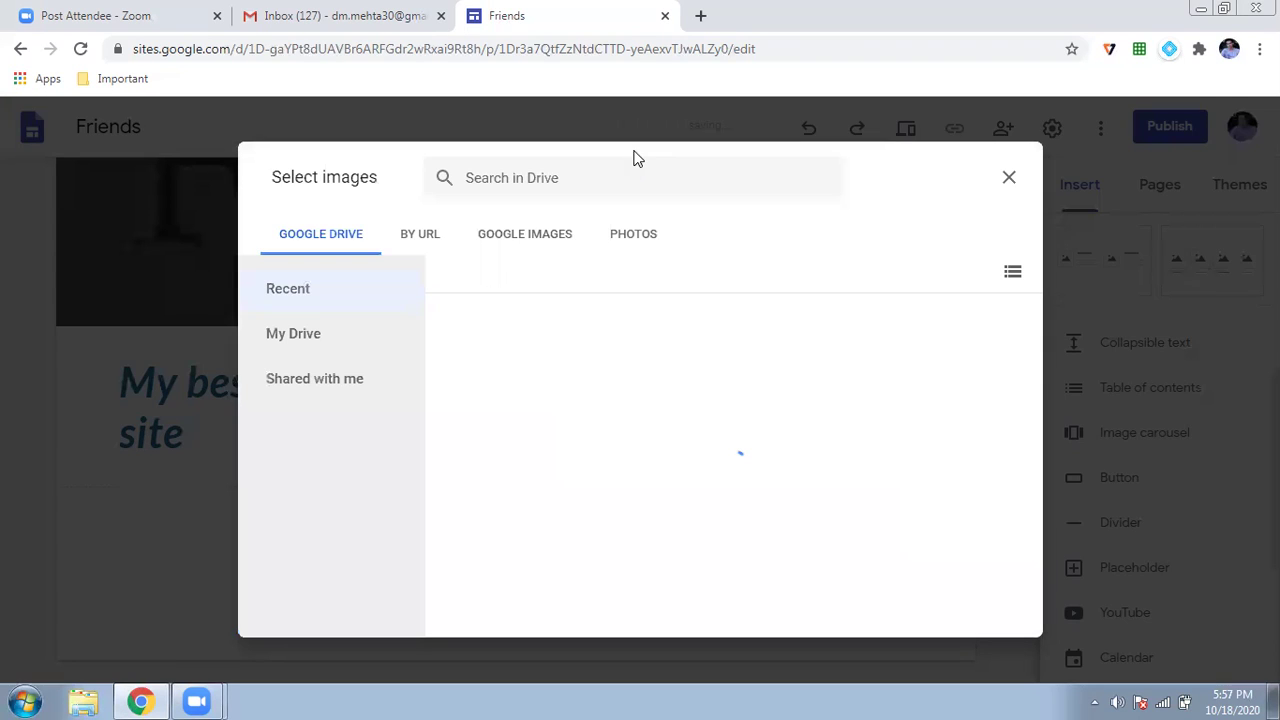
click(629, 167)
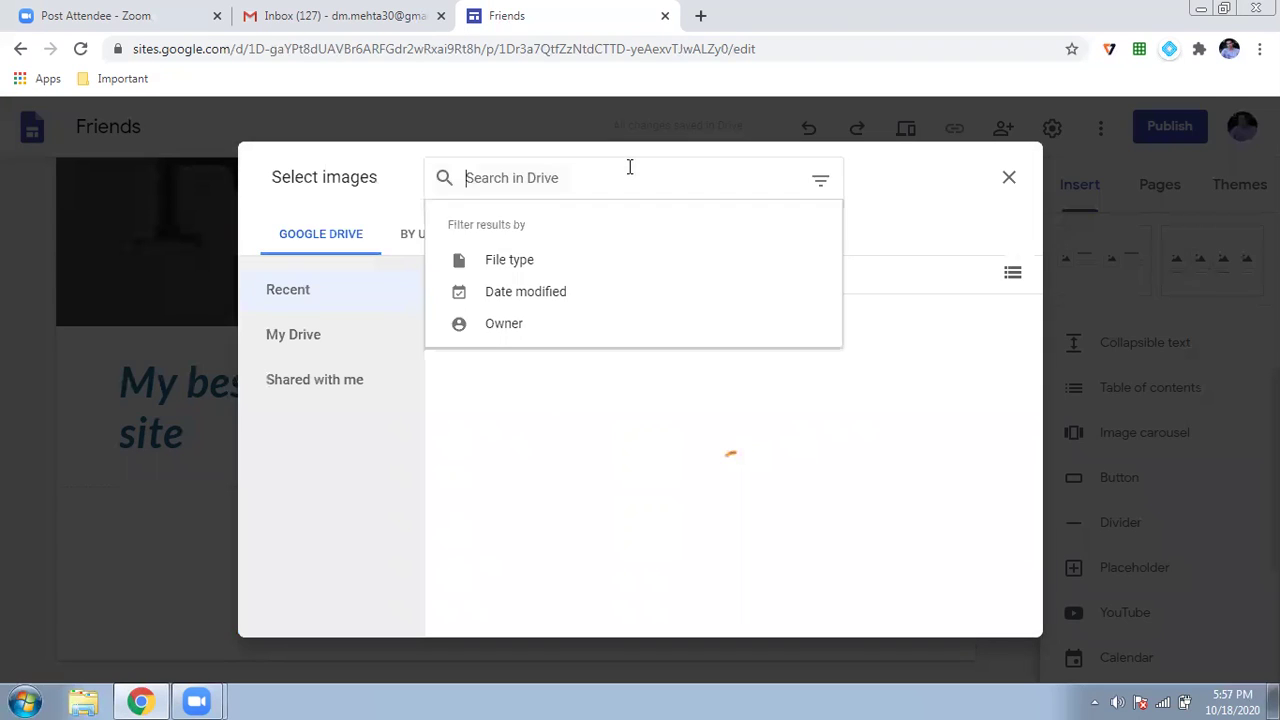
text(friends)
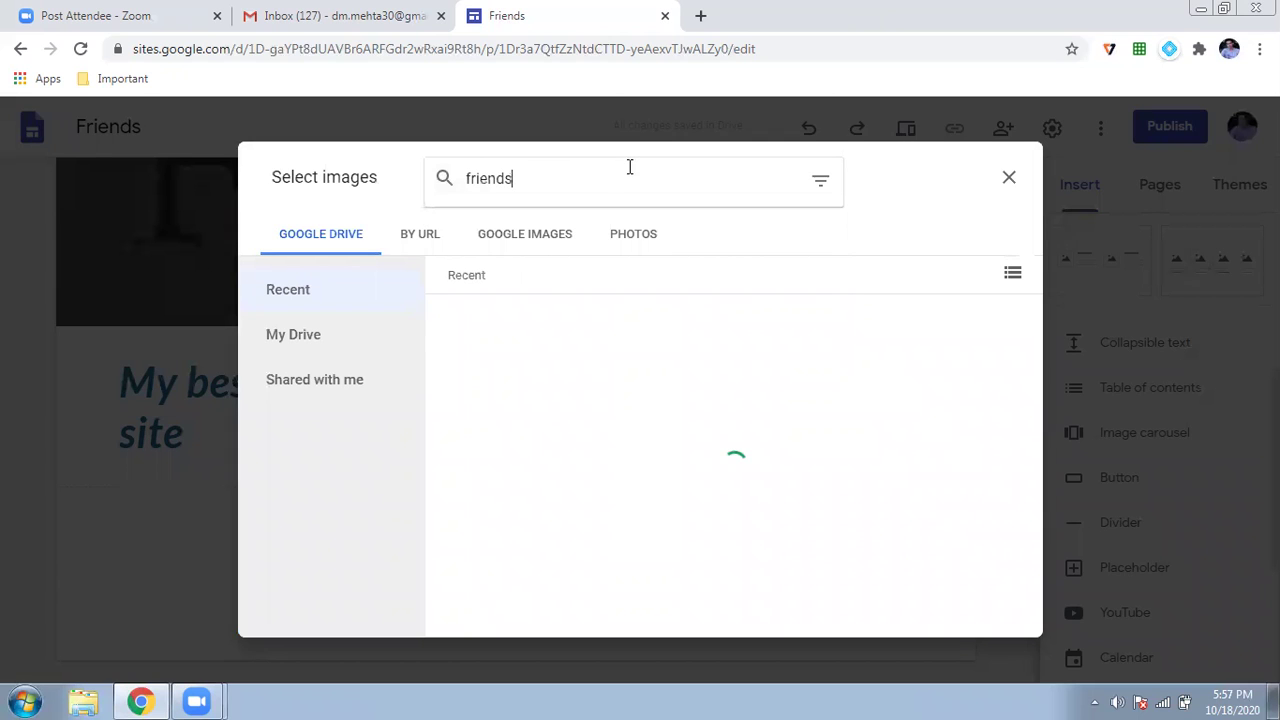
text(h)
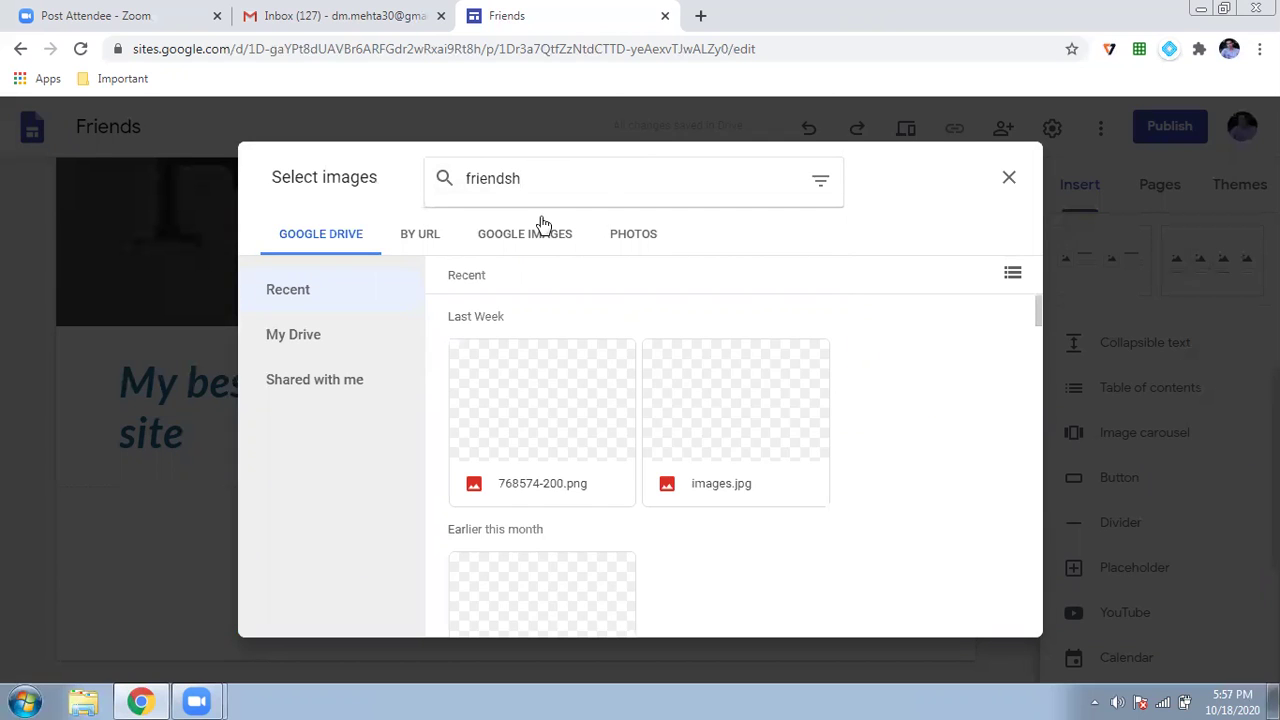
Step: Search the web images for "friendship quotes" to find the carousel's third picture
click(524, 233)
text(Frien)
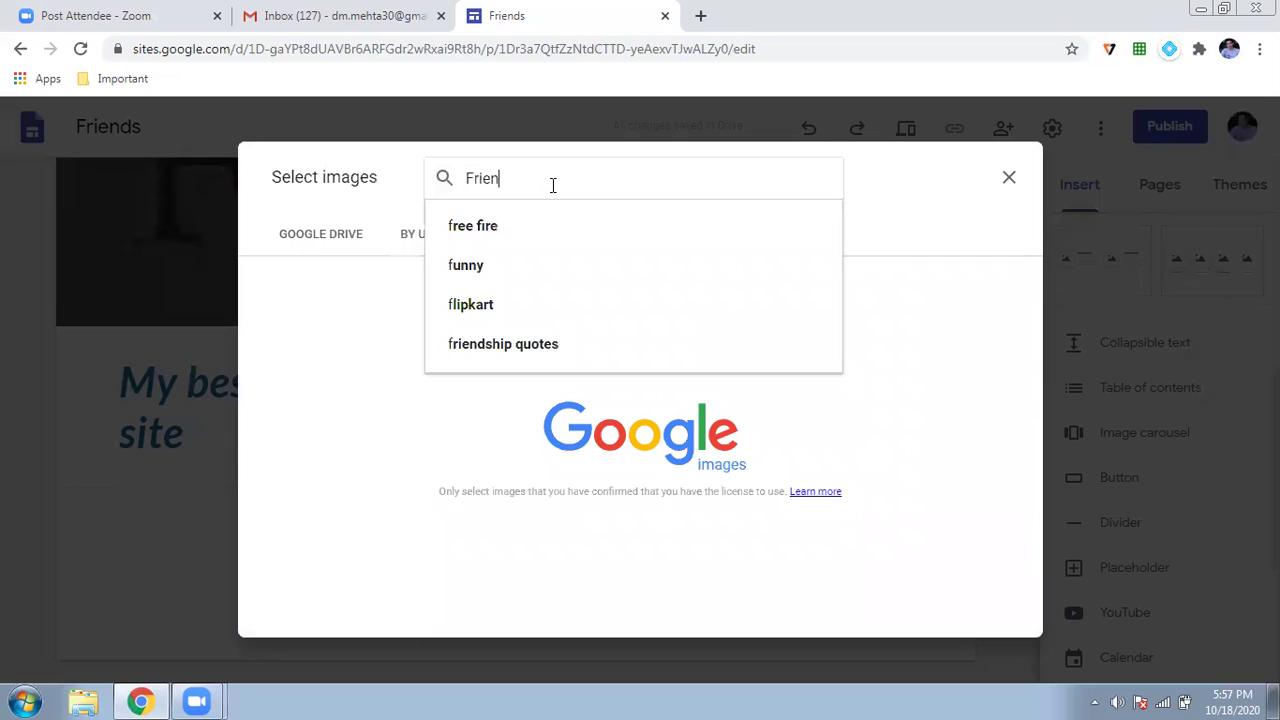
text(d)
key(Down)
key(Return)
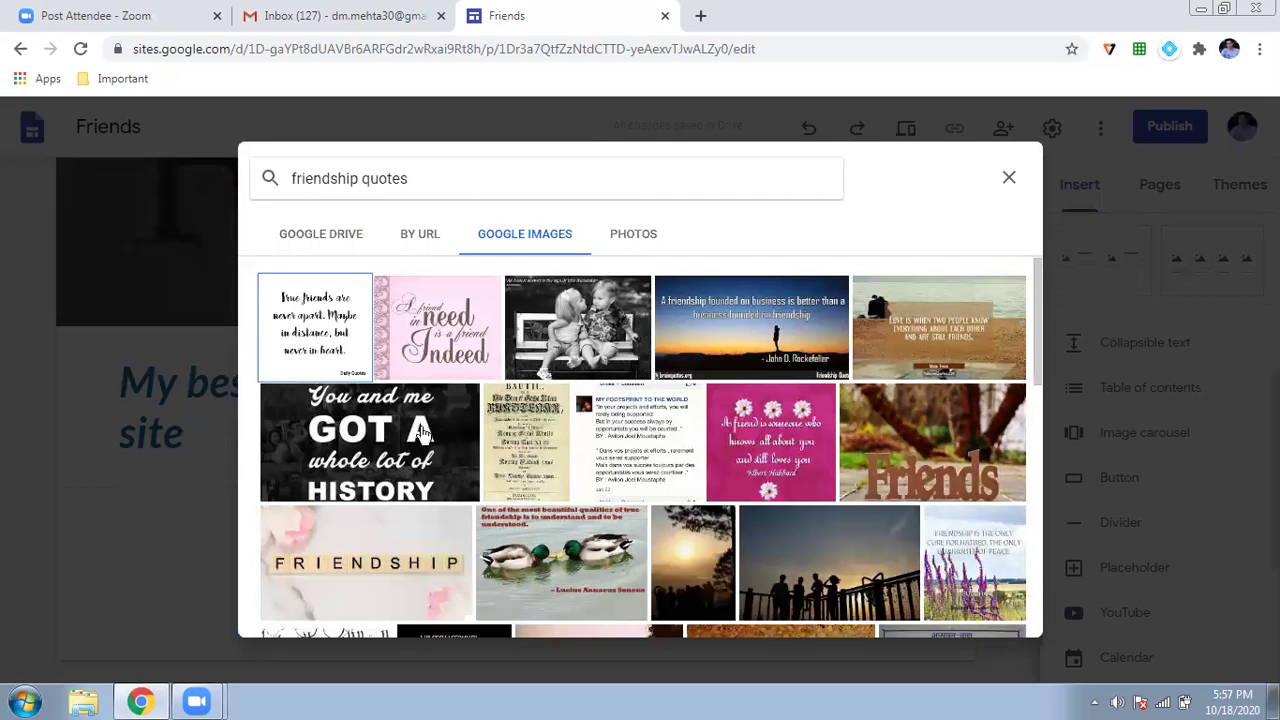
Step: Add the picture of the ducks with a friendship quote to the carousel and insert the carousel into the page
click(545, 580)
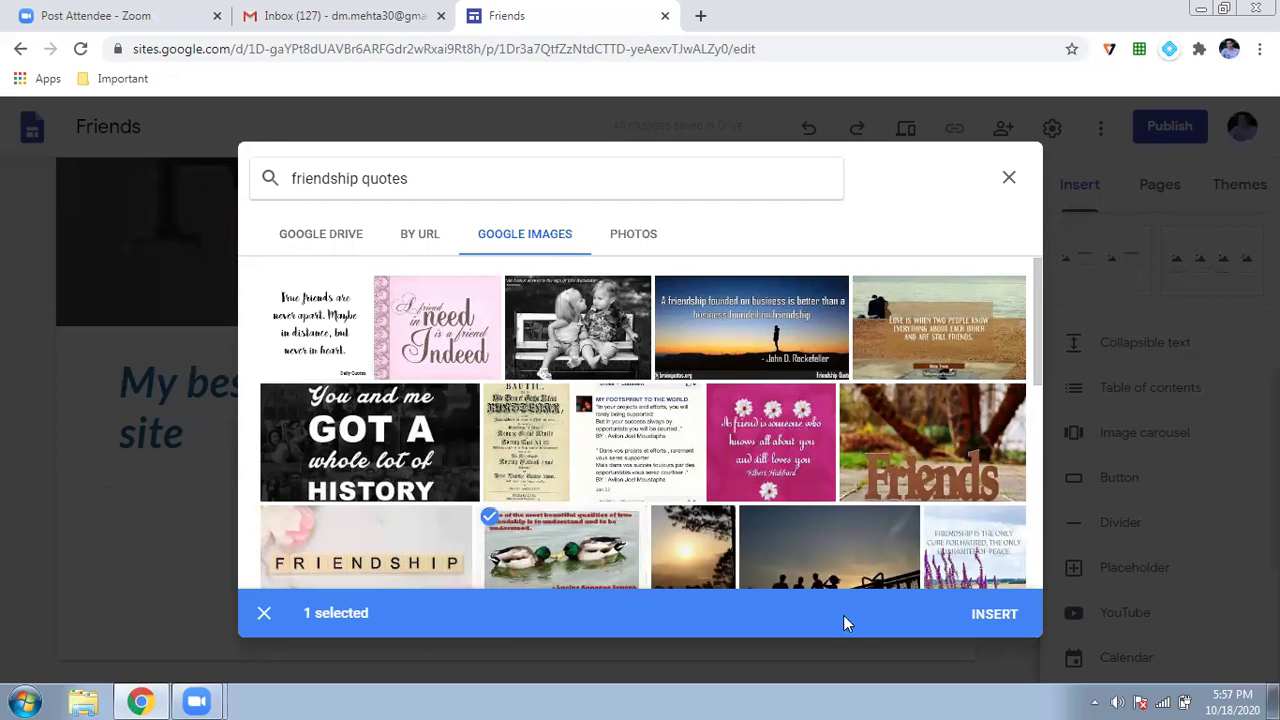
click(1023, 630)
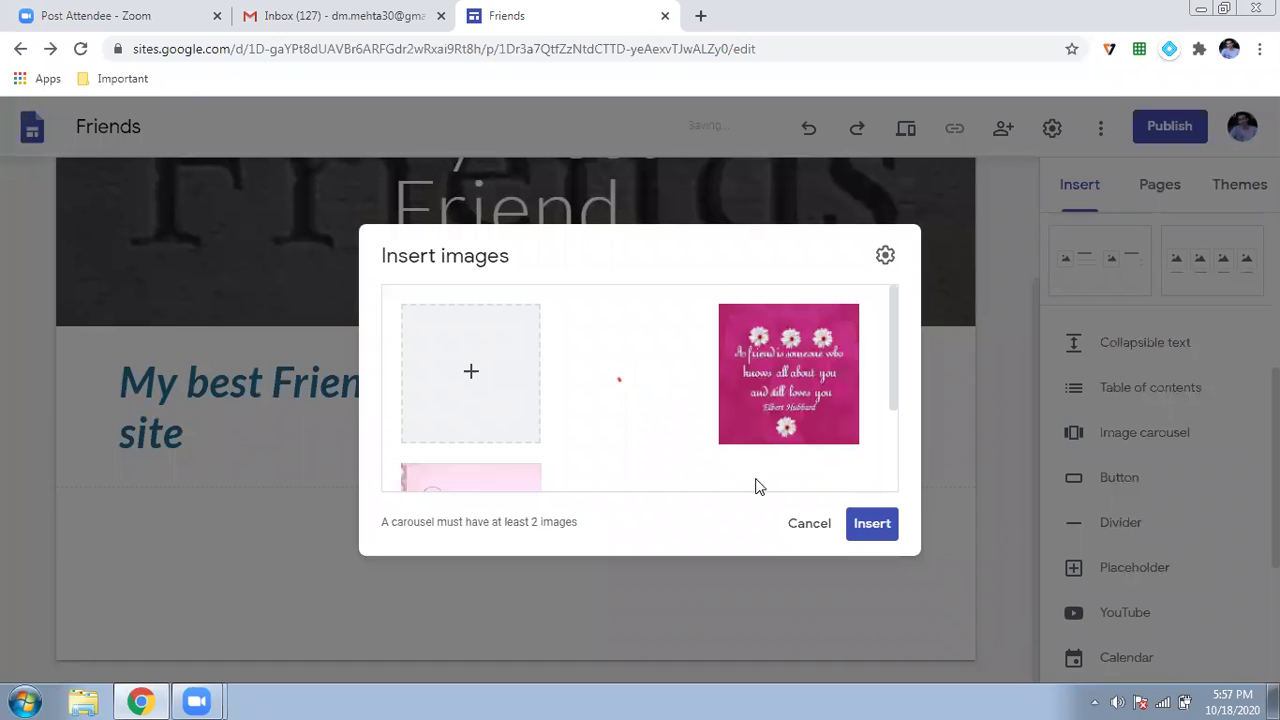
click(874, 534)
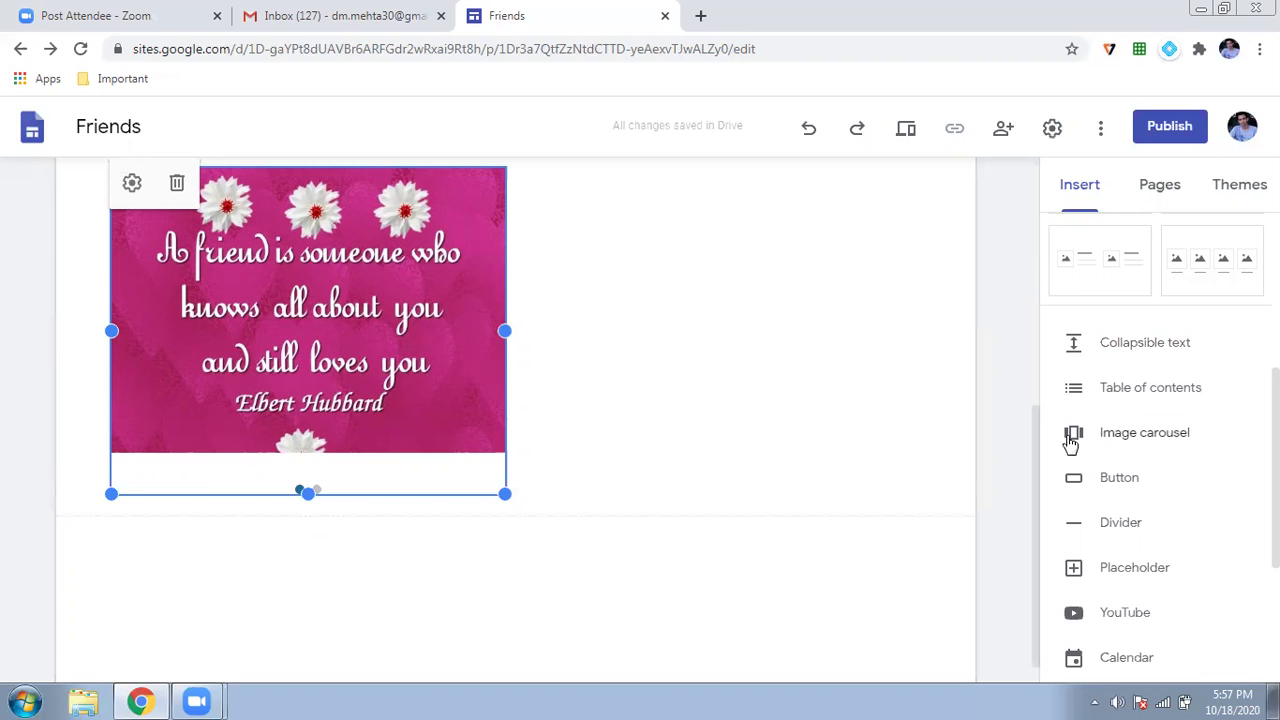
scroll(780, 362, up, 5)
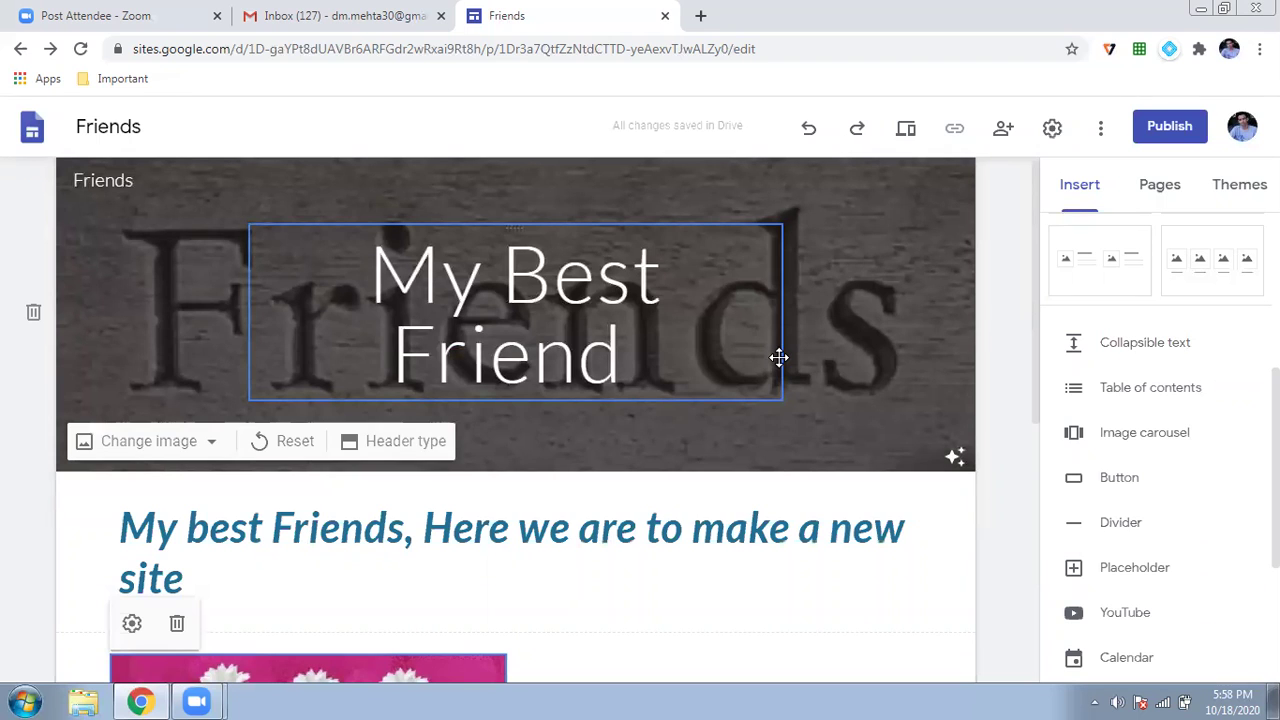
Step: Create a new page named "Friend 1" in the site
click(1157, 184)
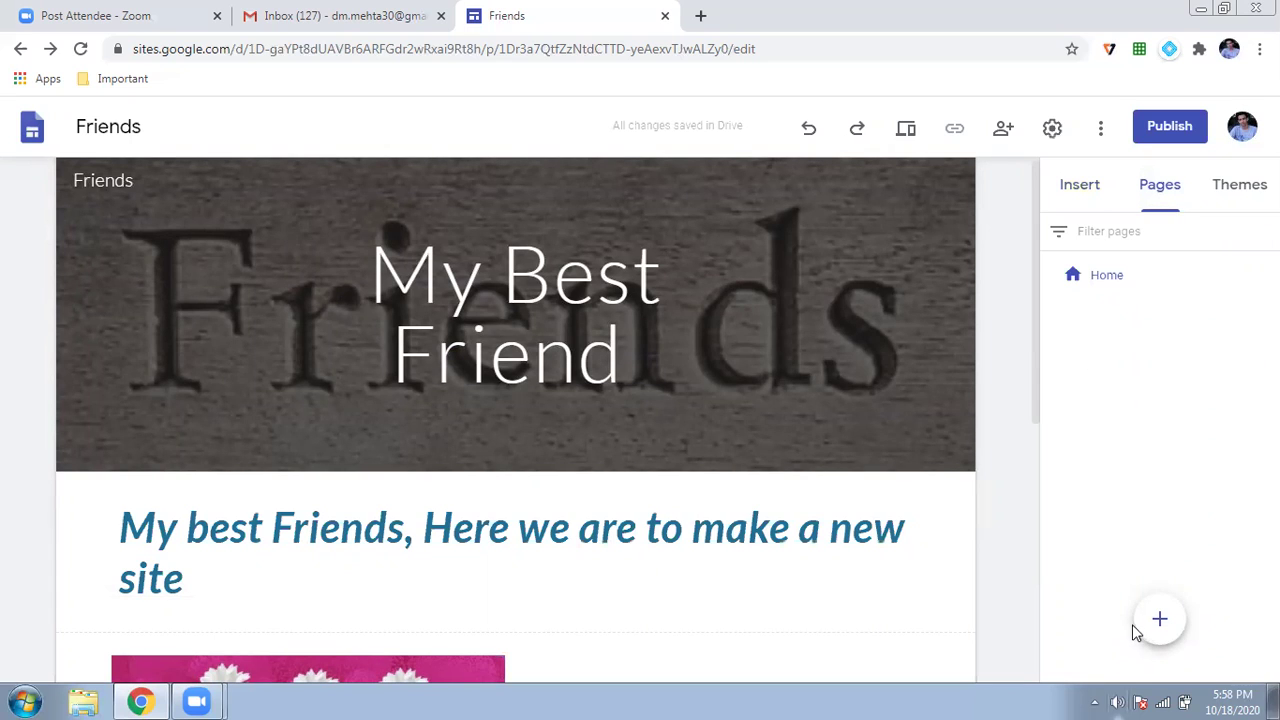
mouse_move(1163, 622)
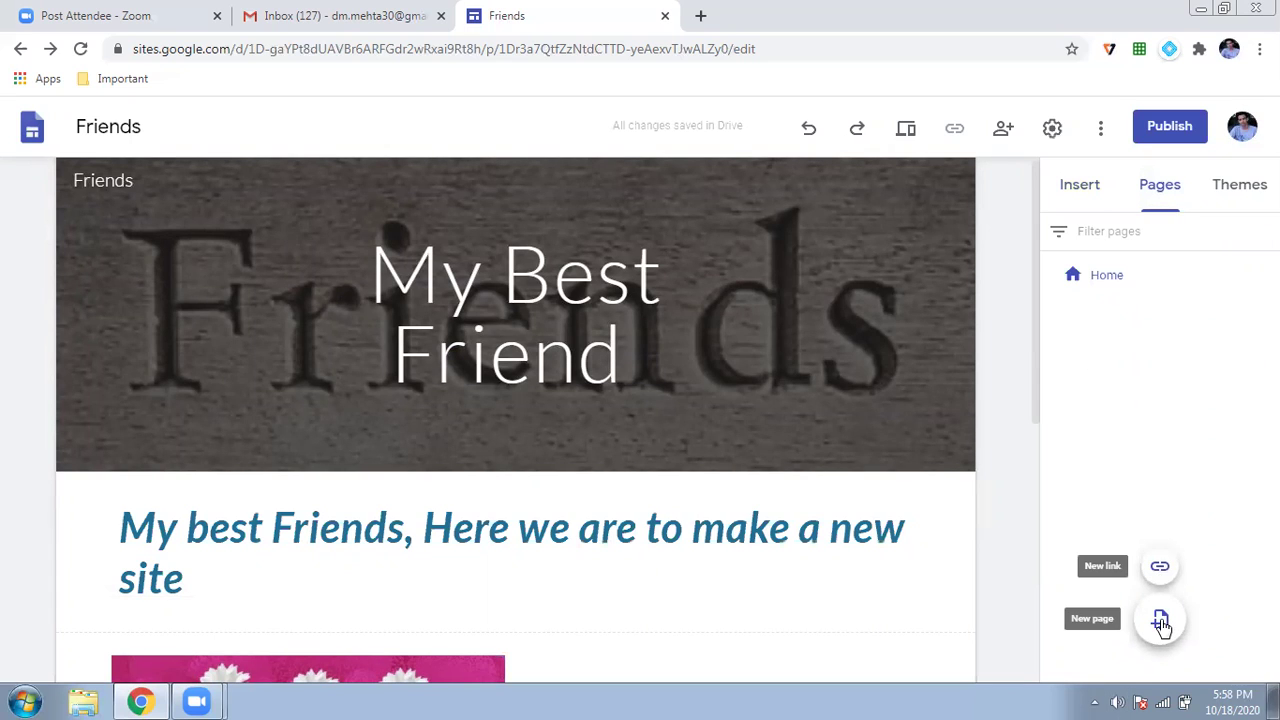
click(1161, 622)
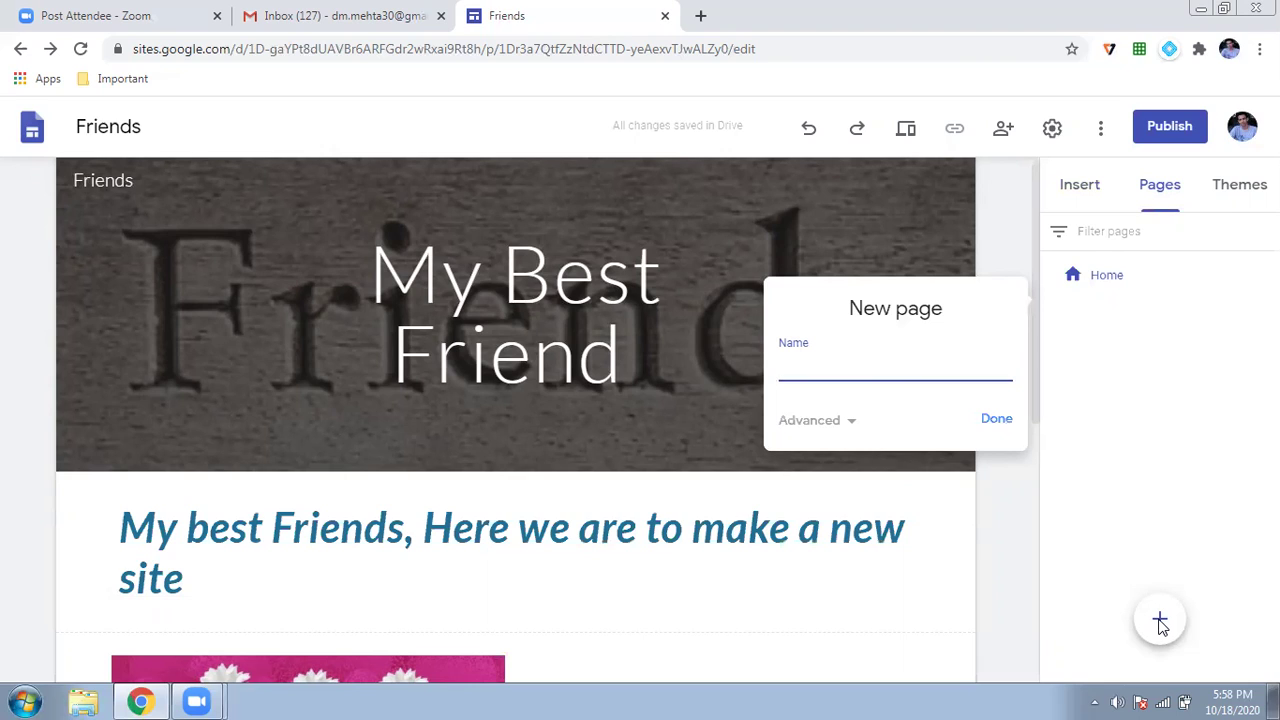
text(Friend 1)
click(1010, 430)
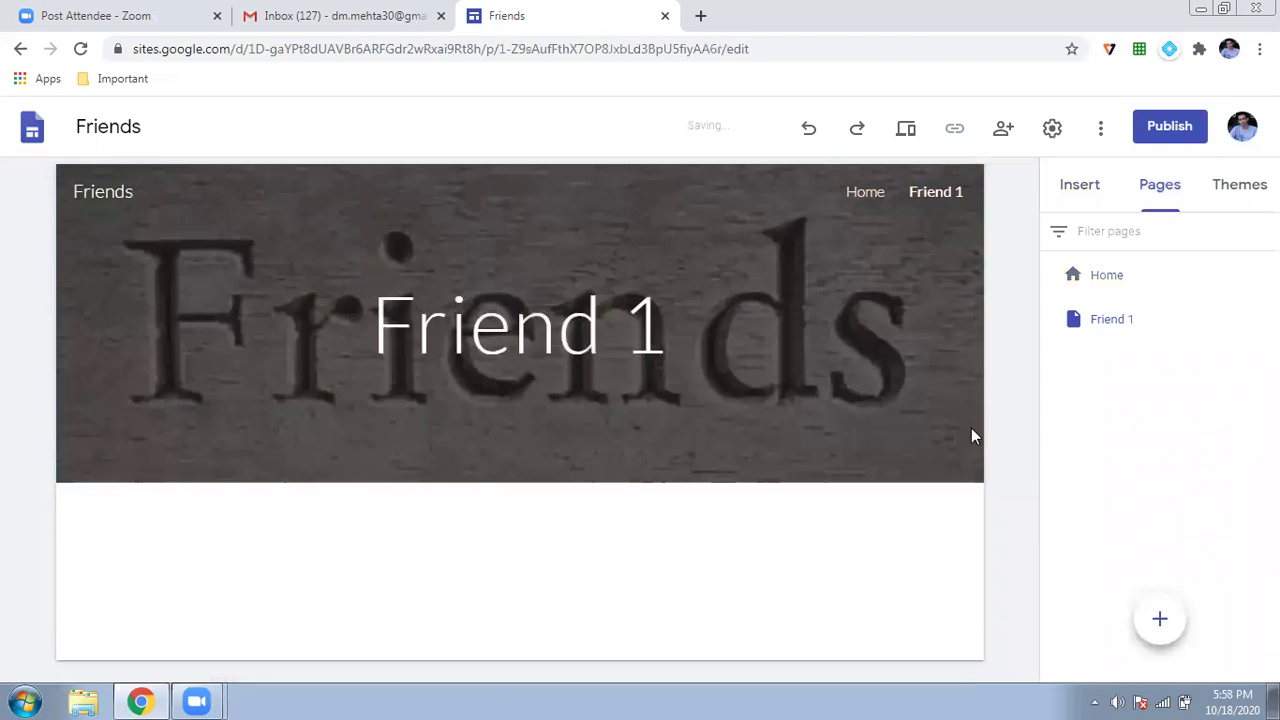
Step: Open the image selection for the Friend 1 page's header and search the web images for "friends"
mouse_move(200, 458)
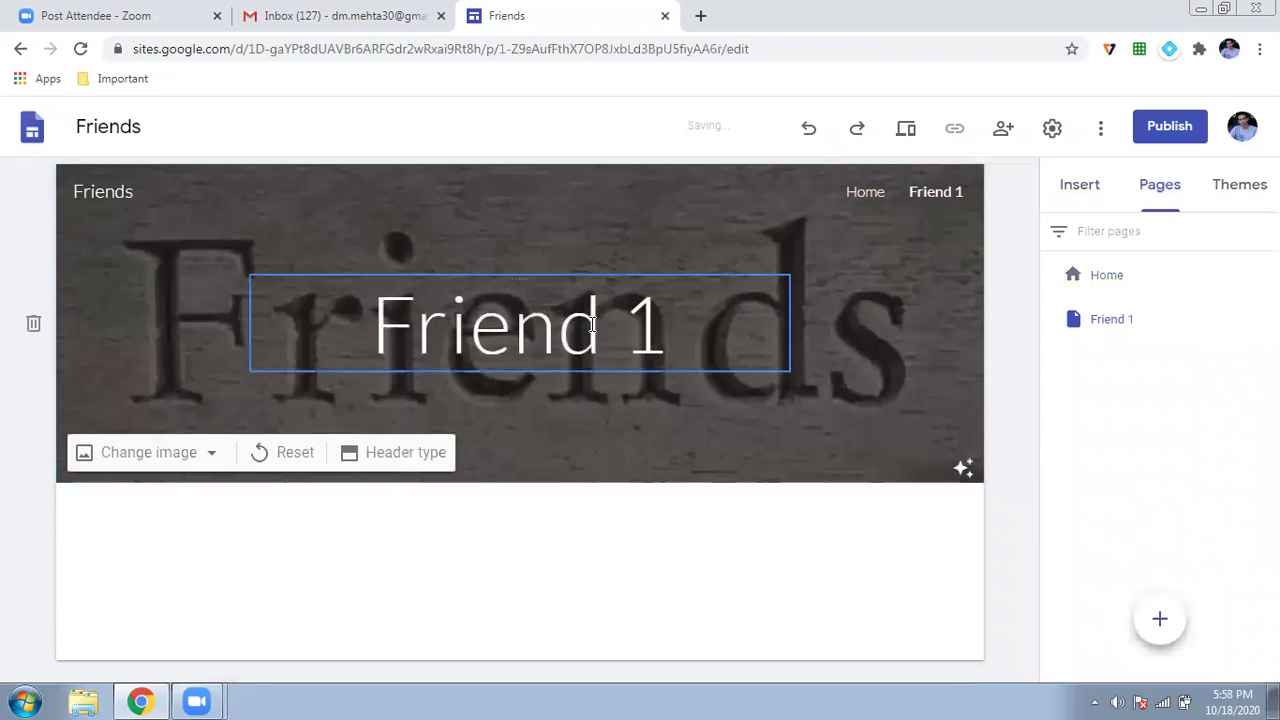
click(195, 457)
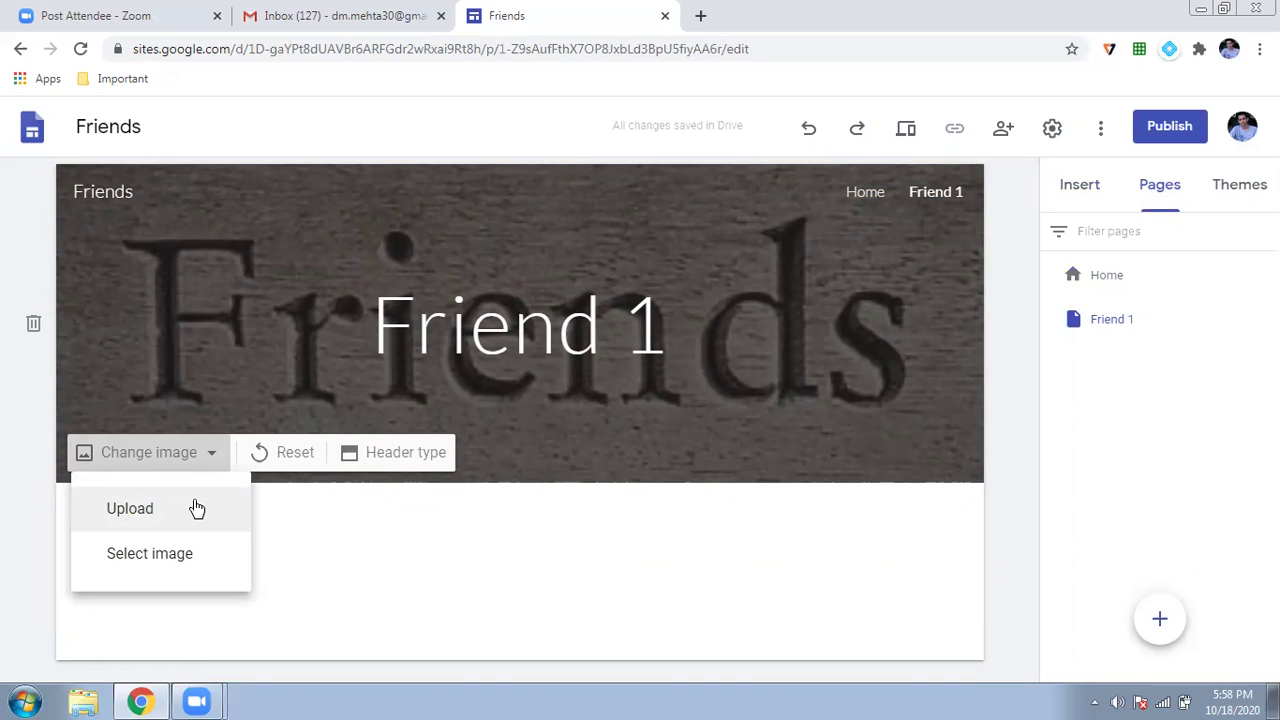
click(175, 553)
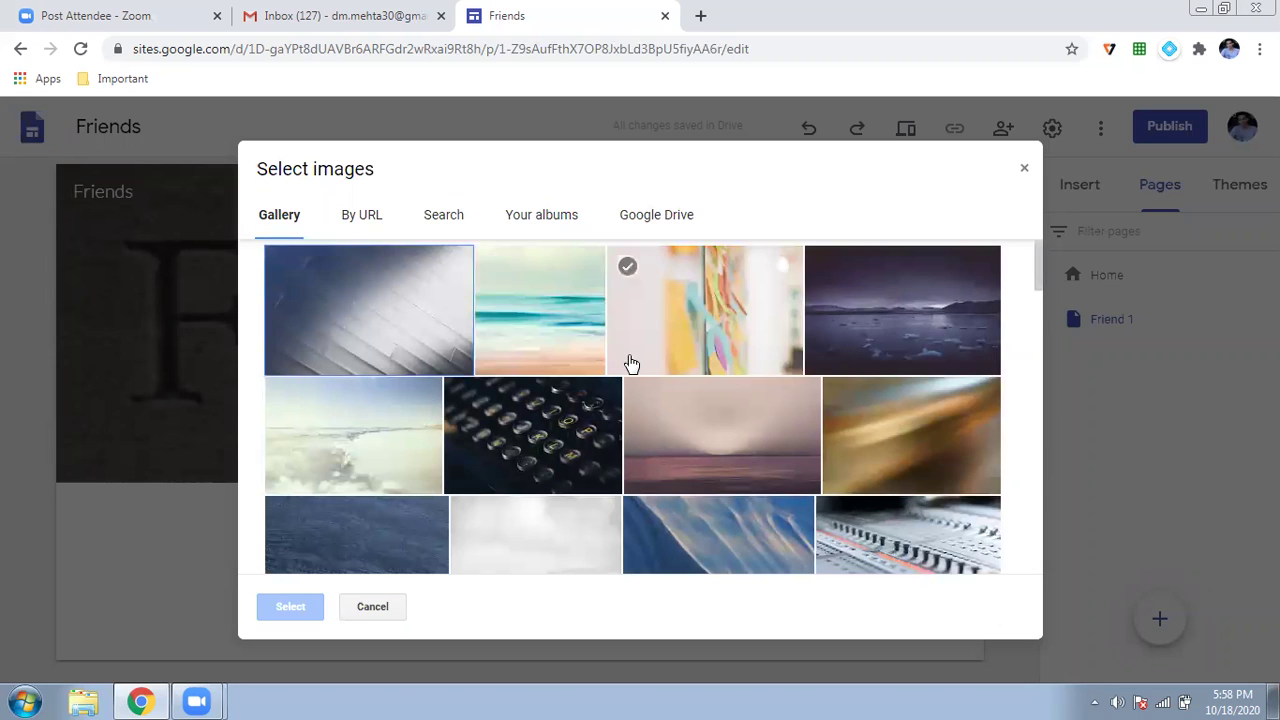
scroll(629, 363, down, 5)
scroll(629, 363, down, 3)
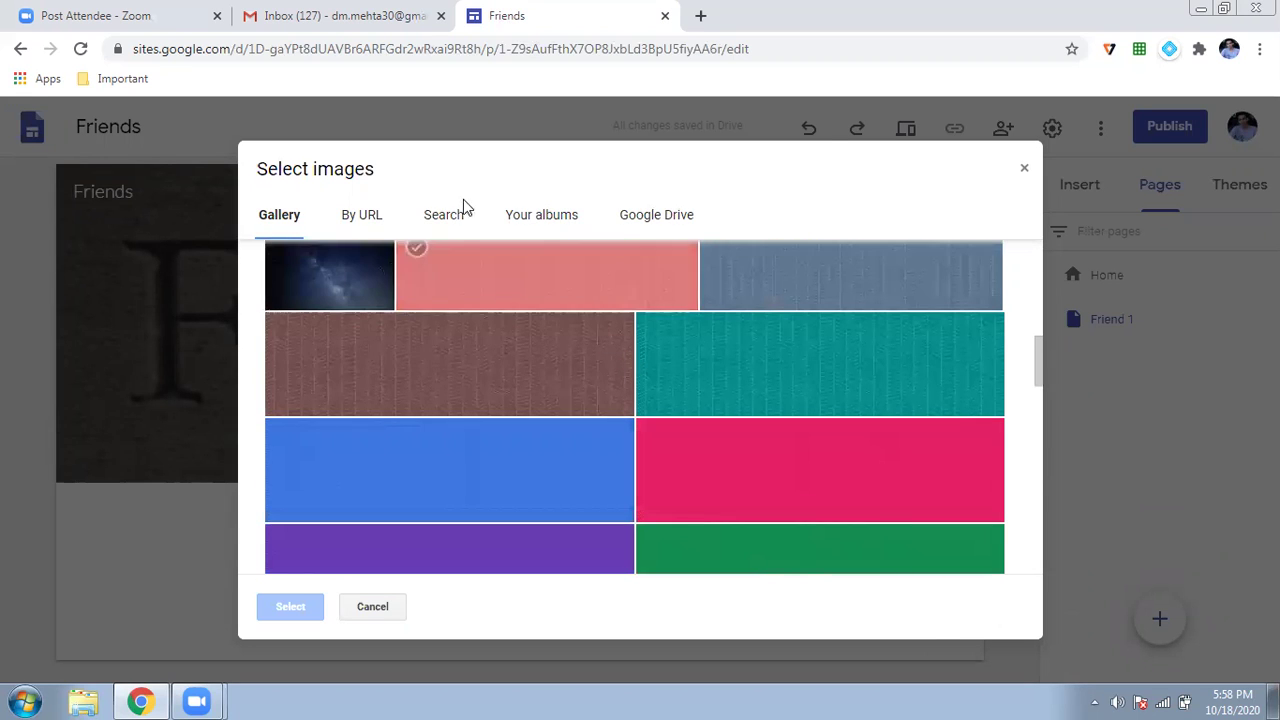
click(426, 212)
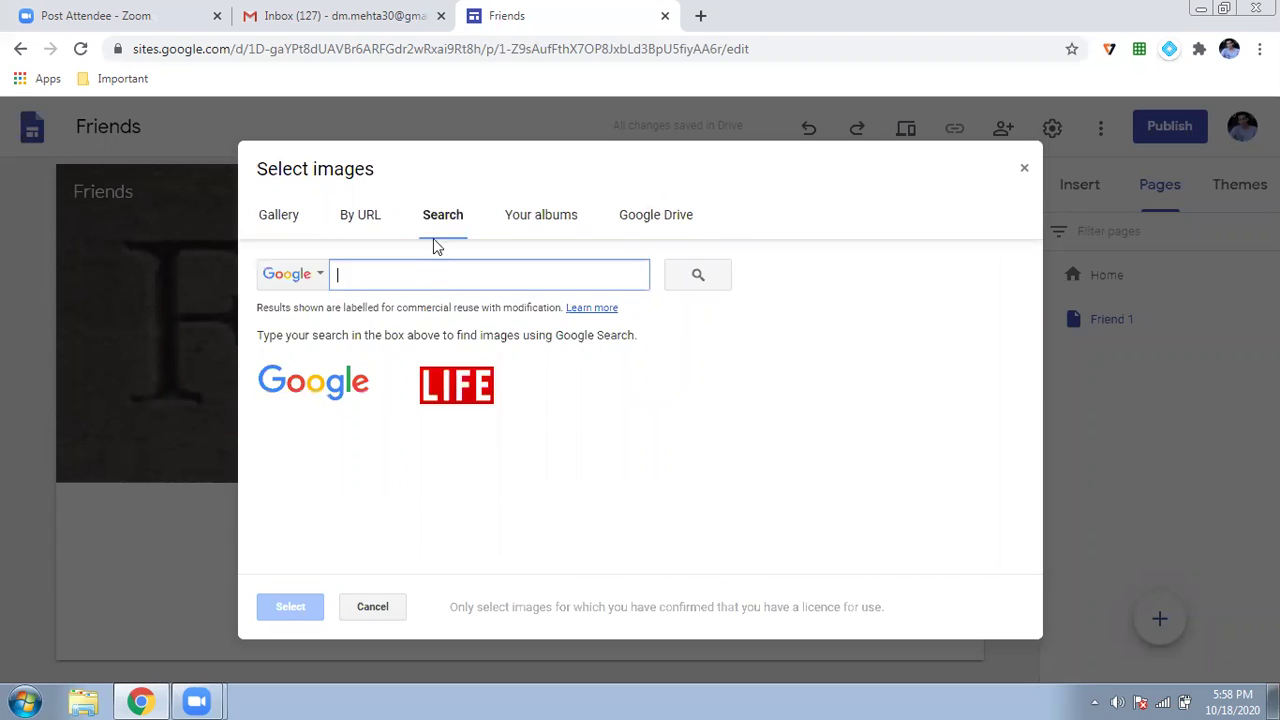
text(friends)
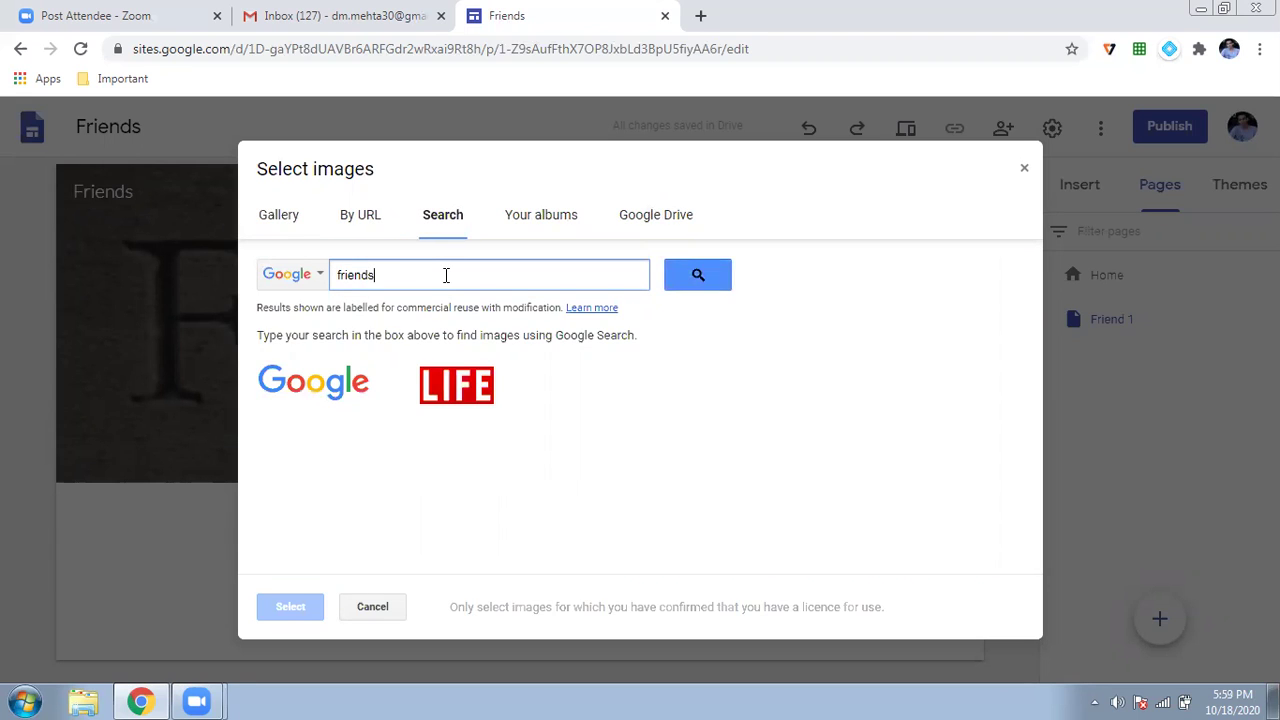
key(Return)
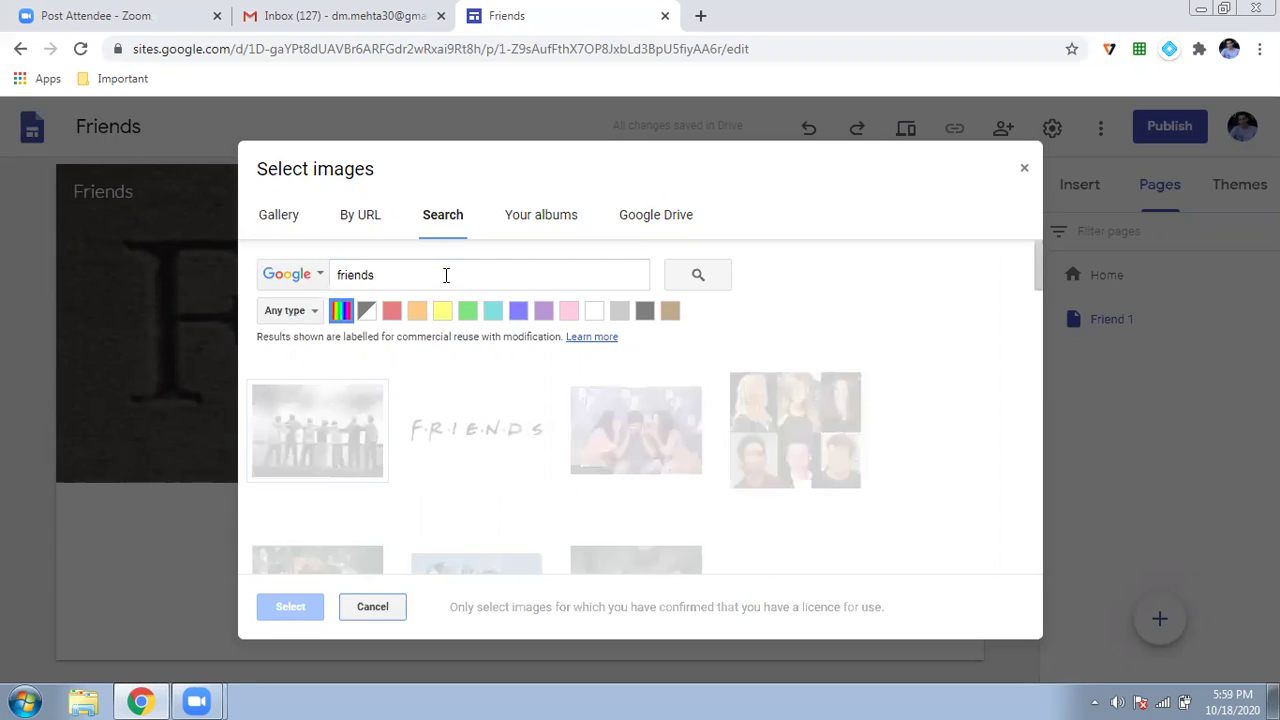
Step: Set the pink "A friend in need is a friend Indeed" picture as the Friend 1 page's header image
scroll(616, 553, down, 3)
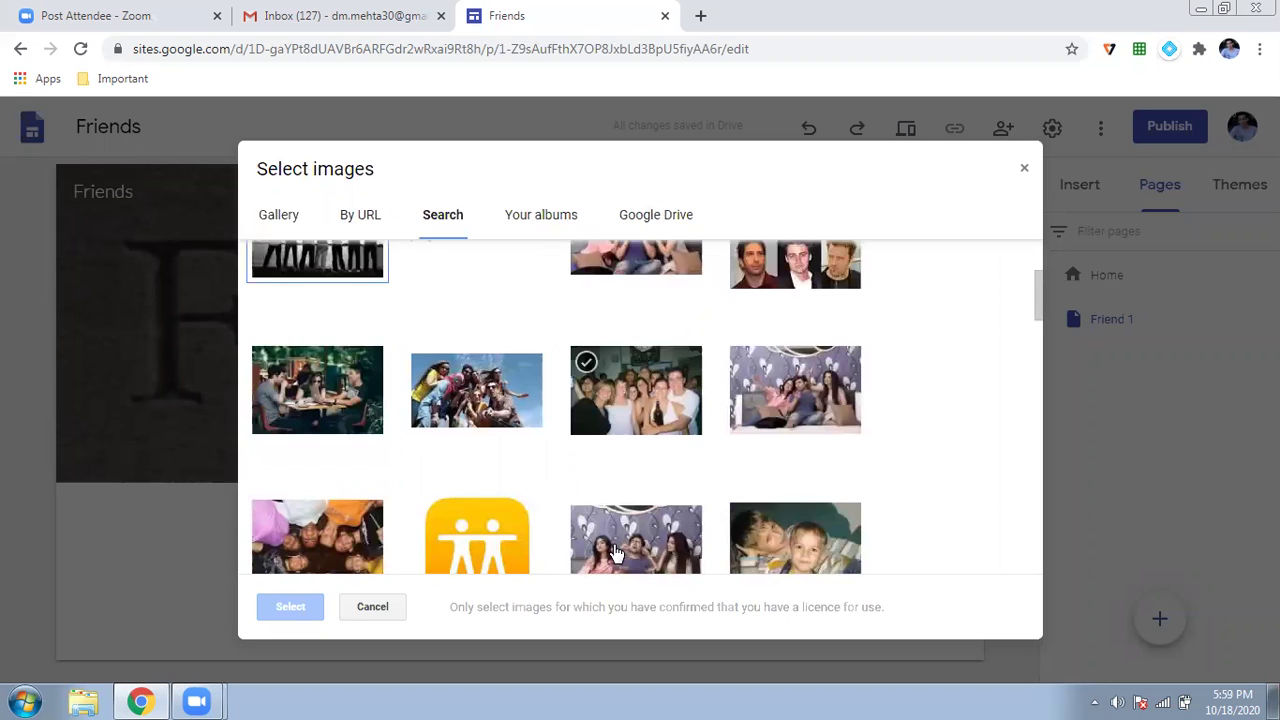
scroll(465, 370, down, 3)
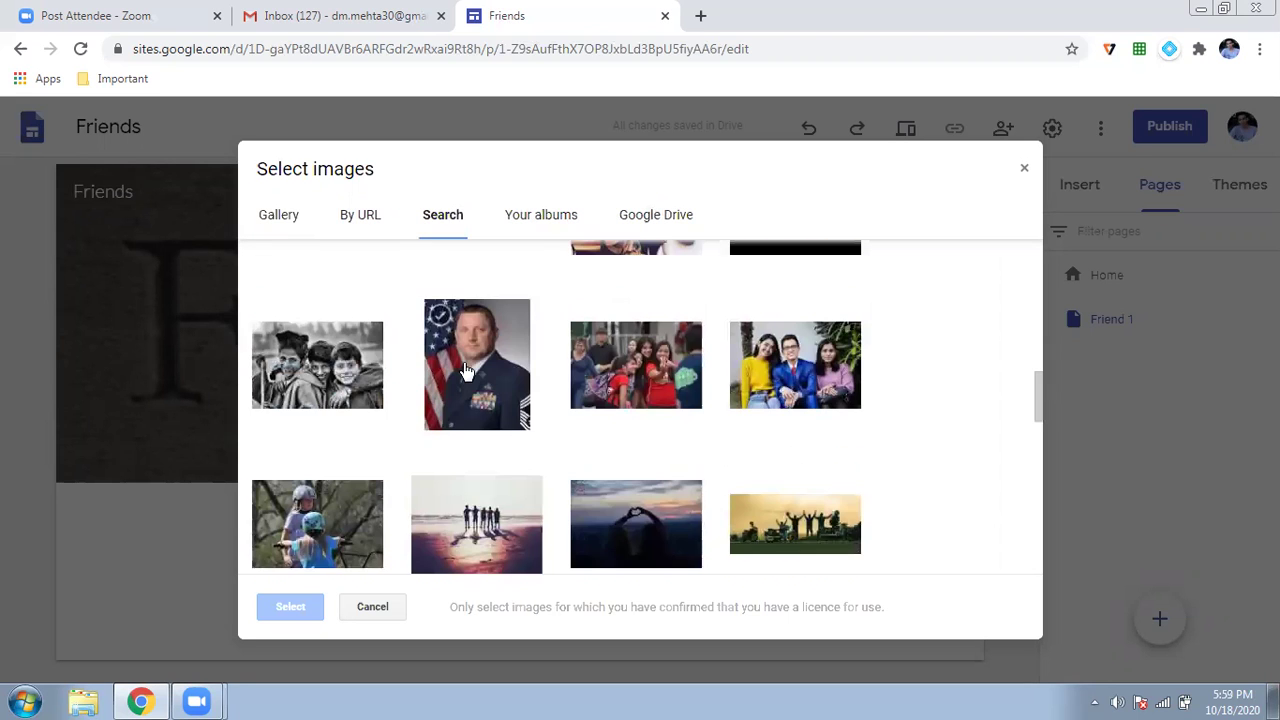
scroll(465, 370, down, 3)
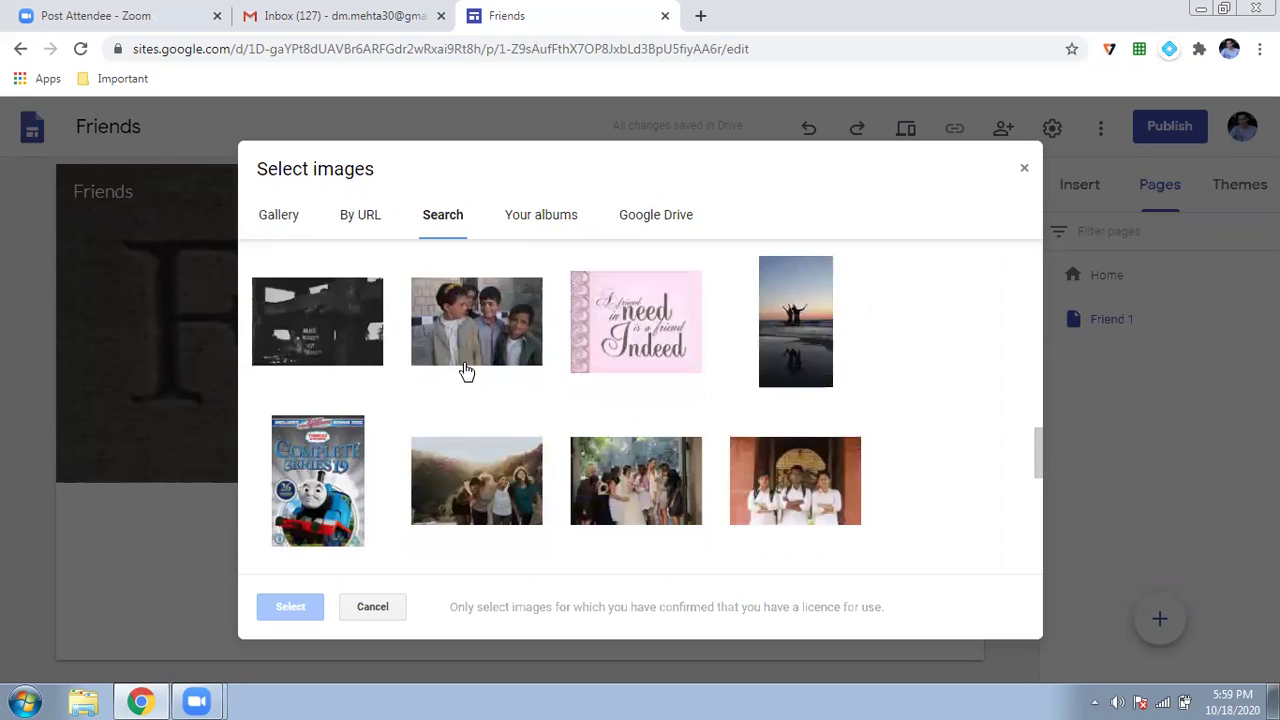
click(625, 325)
click(289, 607)
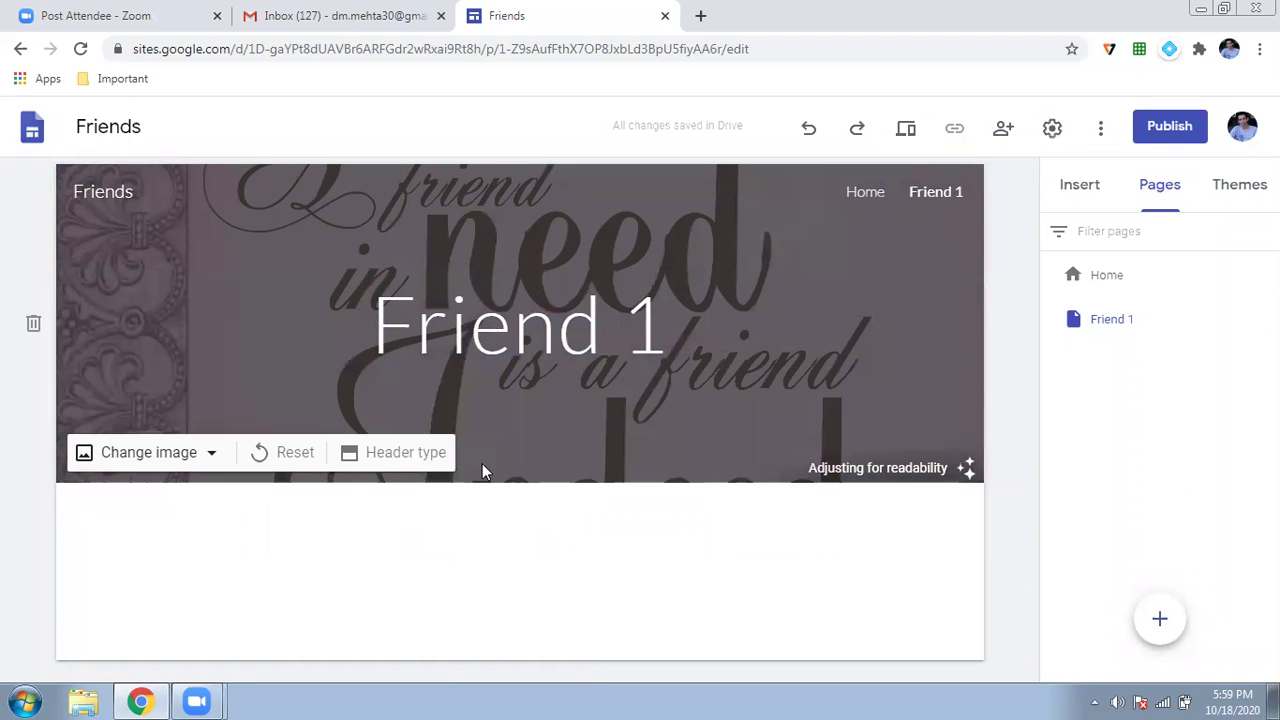
Step: Add a text box reading "Friend 1 : He/ she is very good in dance and i hope when you look this video you will be amazed."
click(1062, 196)
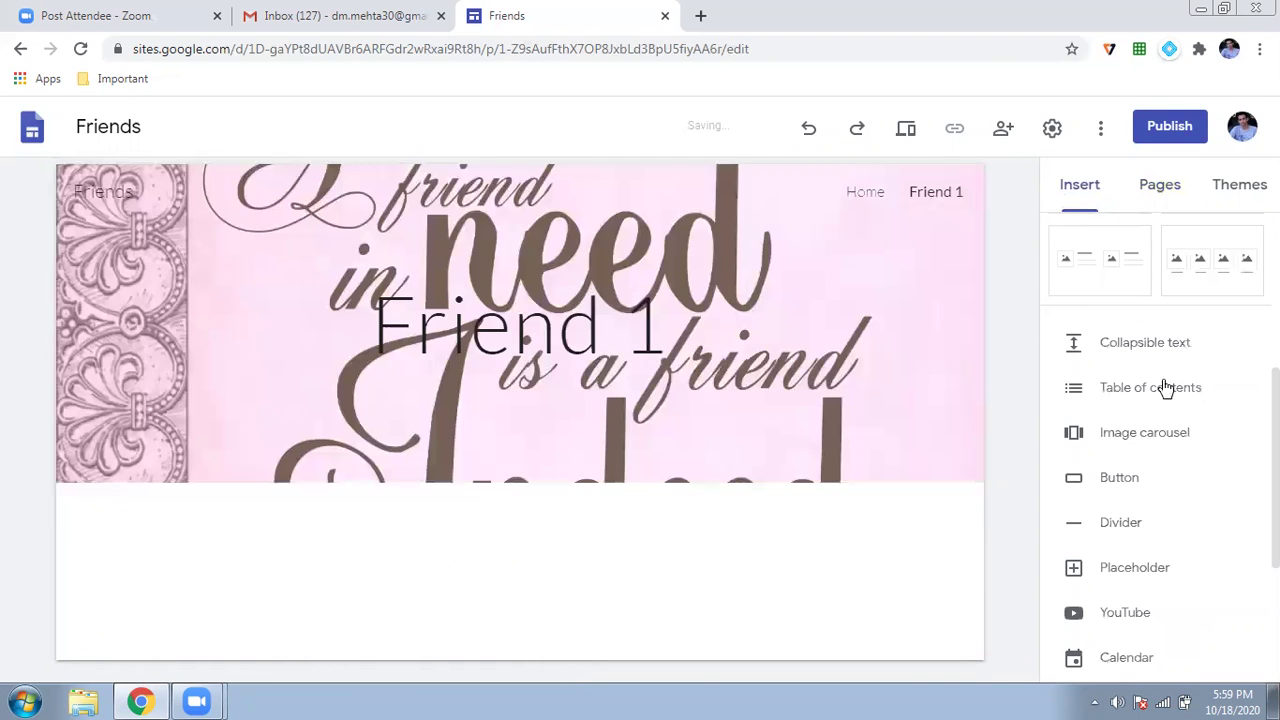
scroll(1090, 387, up, 4)
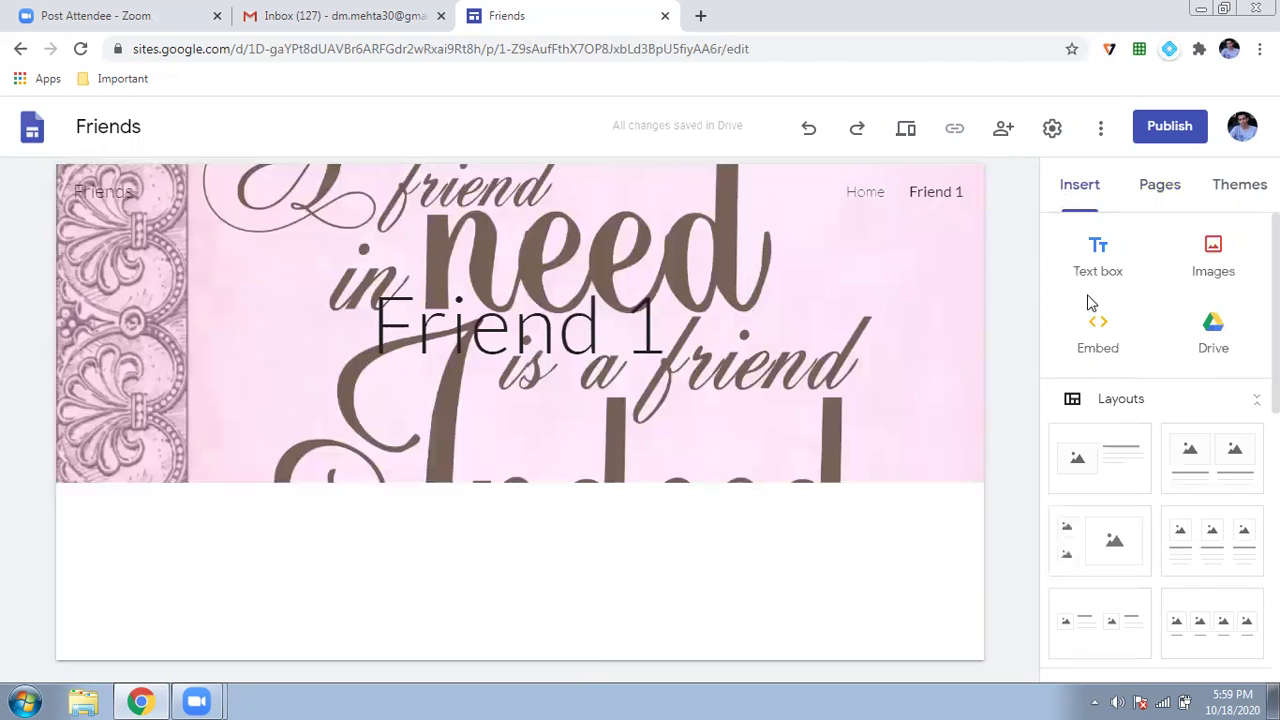
click(1097, 262)
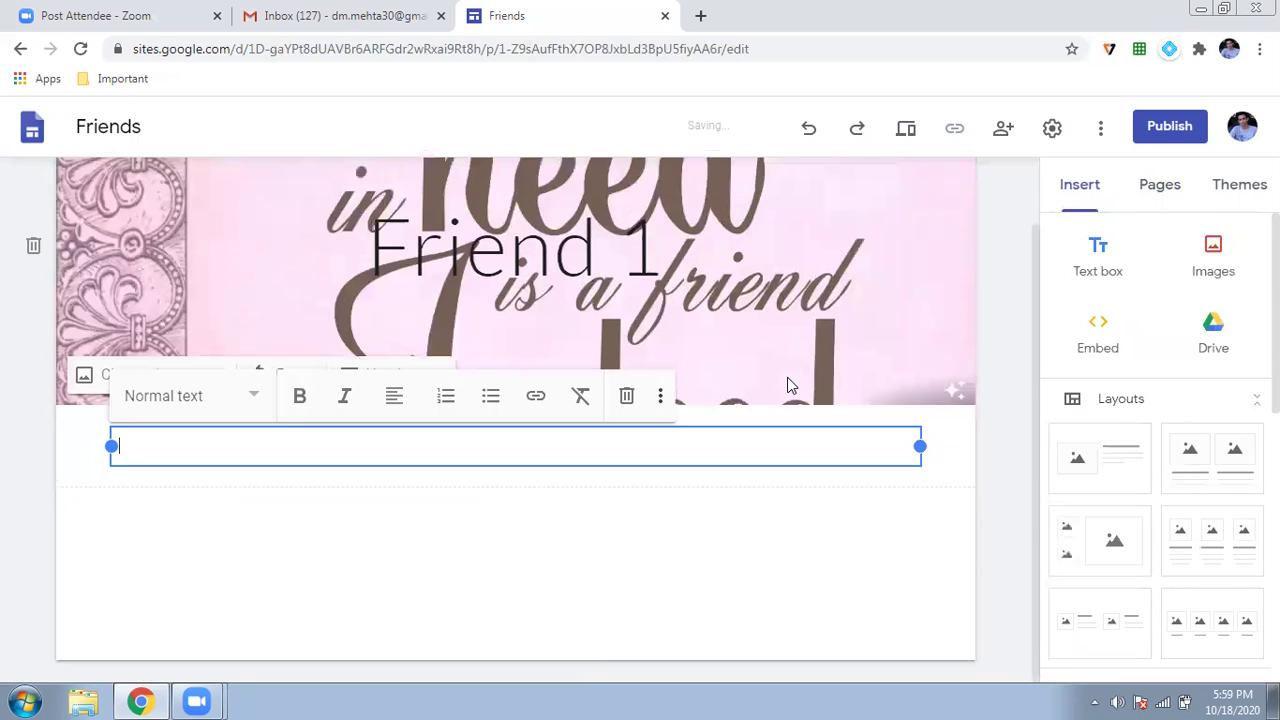
text(Friend 1 : He h)
key(BackSpace)
key(BackSpace)
text(/ she is very good in dance and)
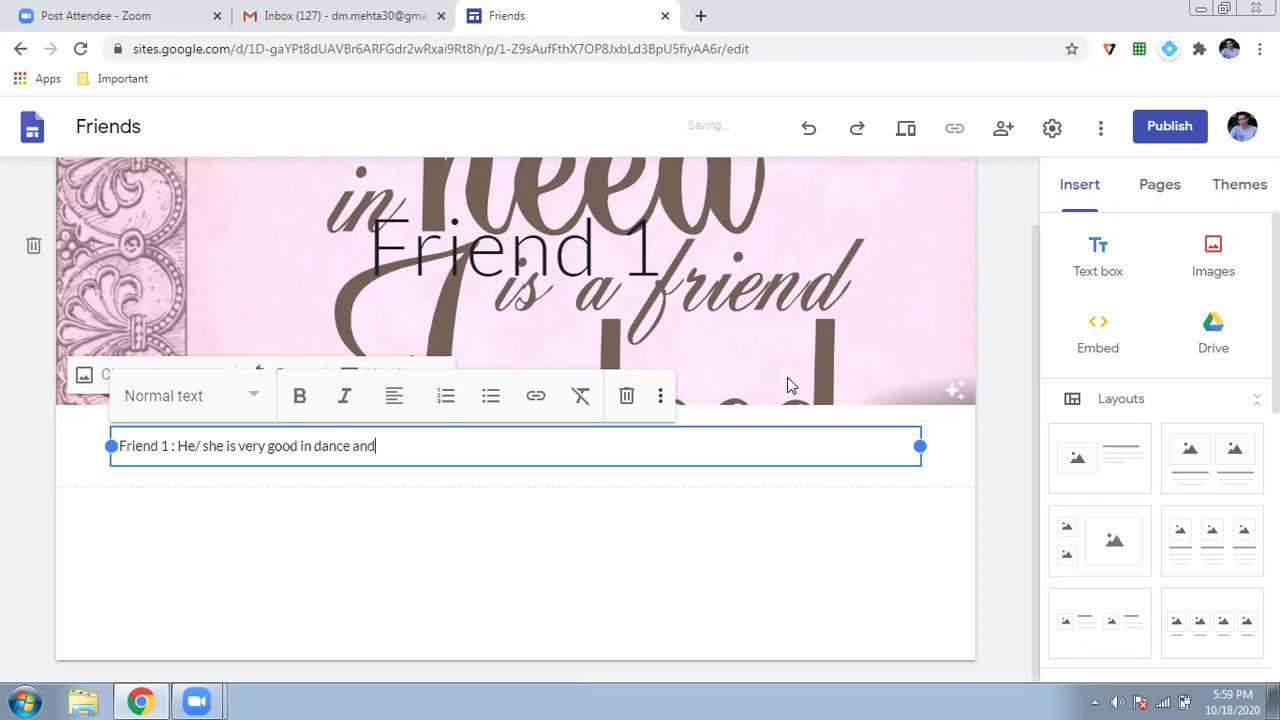
text( i hope when you look th)
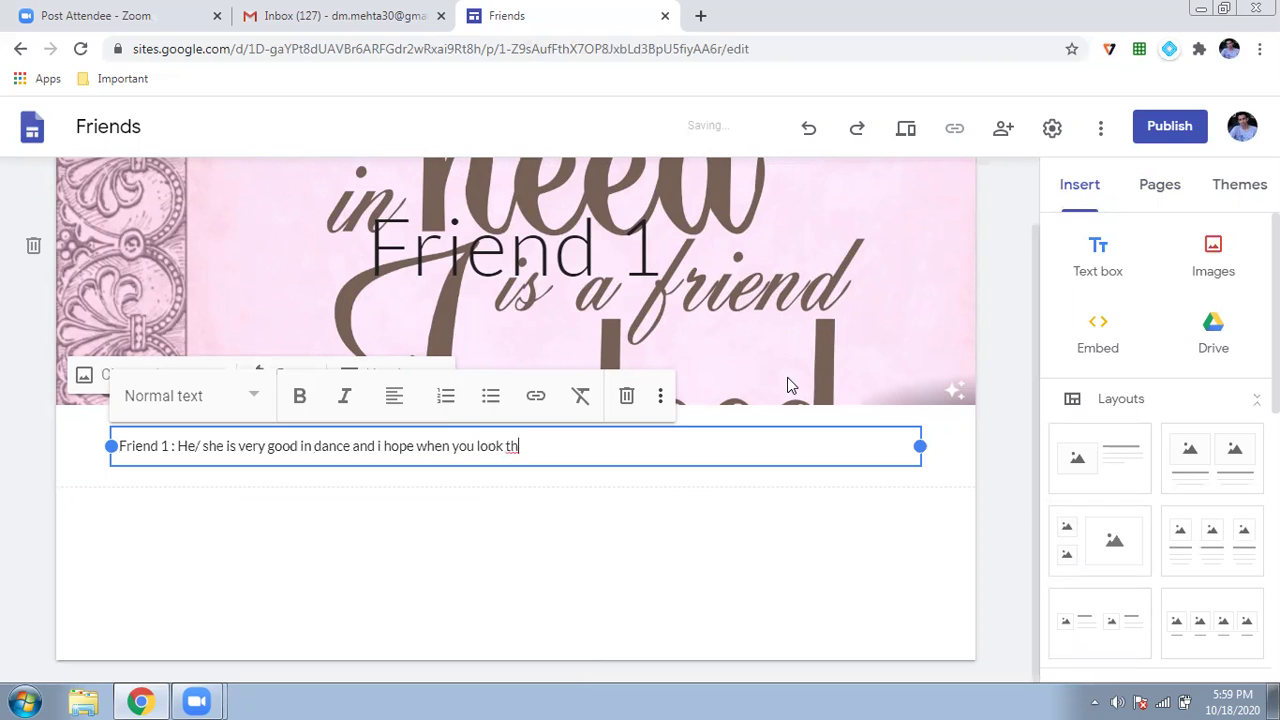
text(is video you will be amazed)
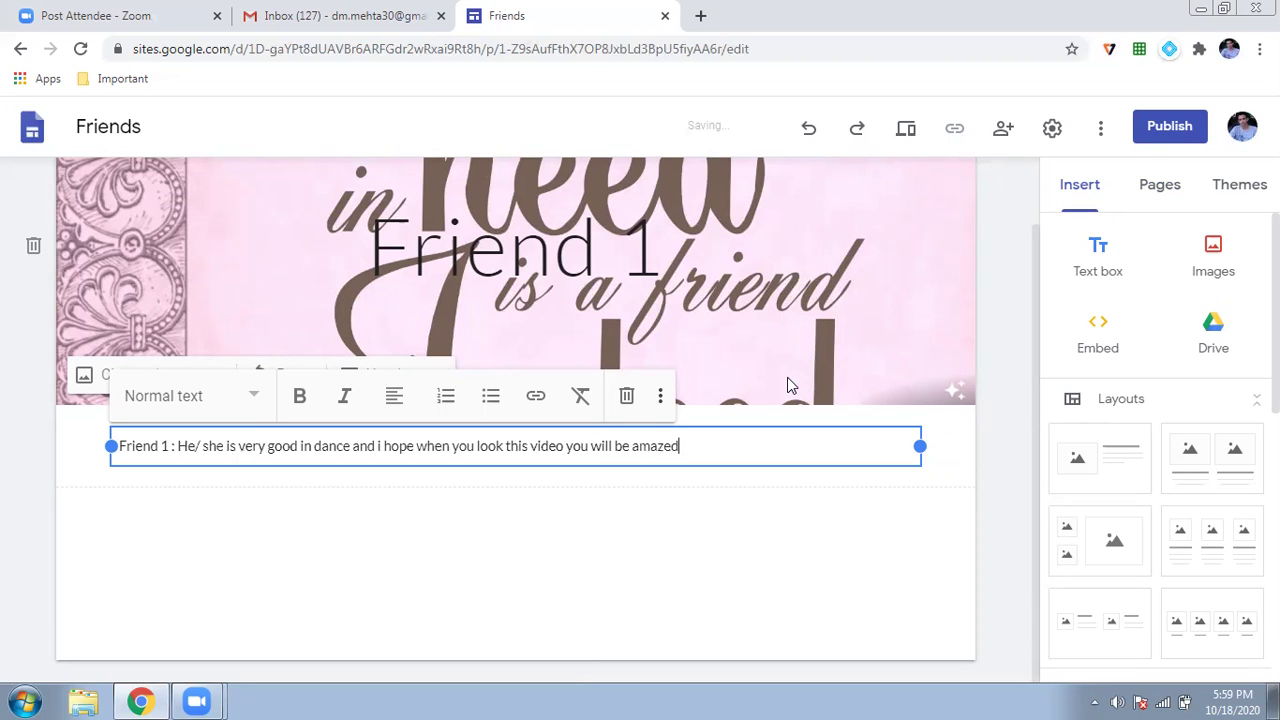
text(.)
click(700, 540)
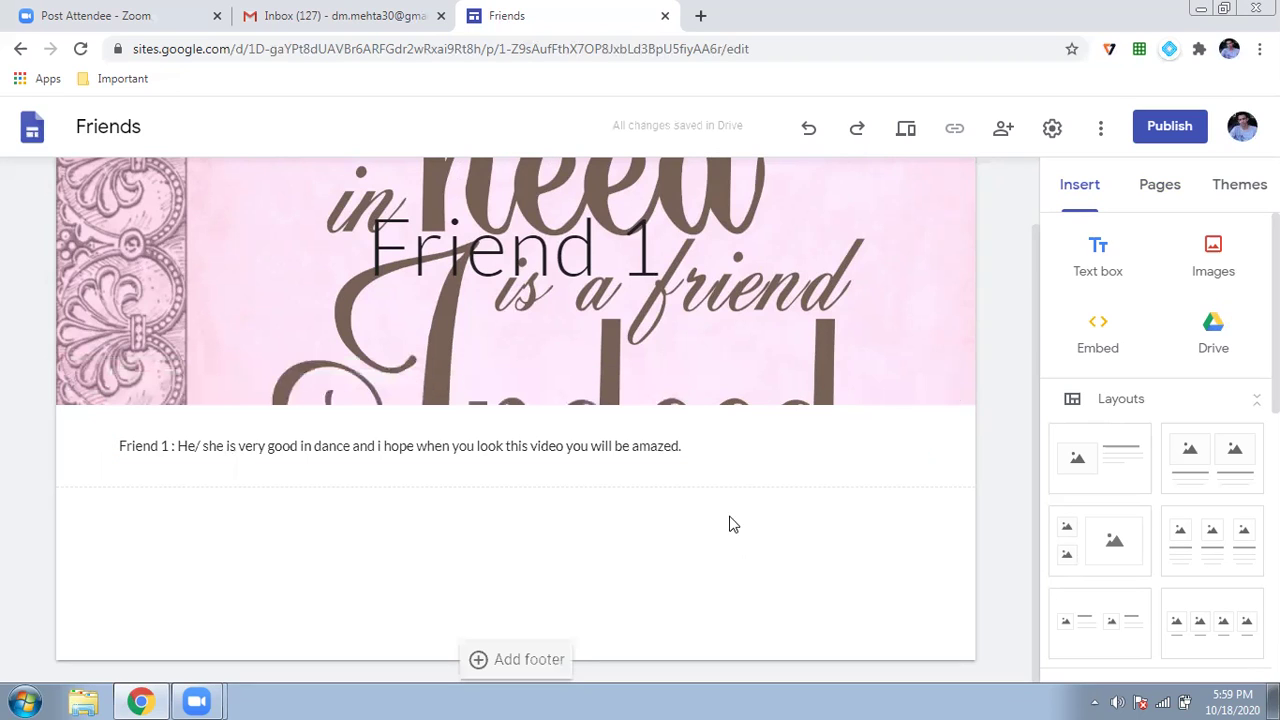
Step: Start inserting a YouTube video below the text and search for Google docs videos by the creator's name
click(1157, 205)
click(1087, 193)
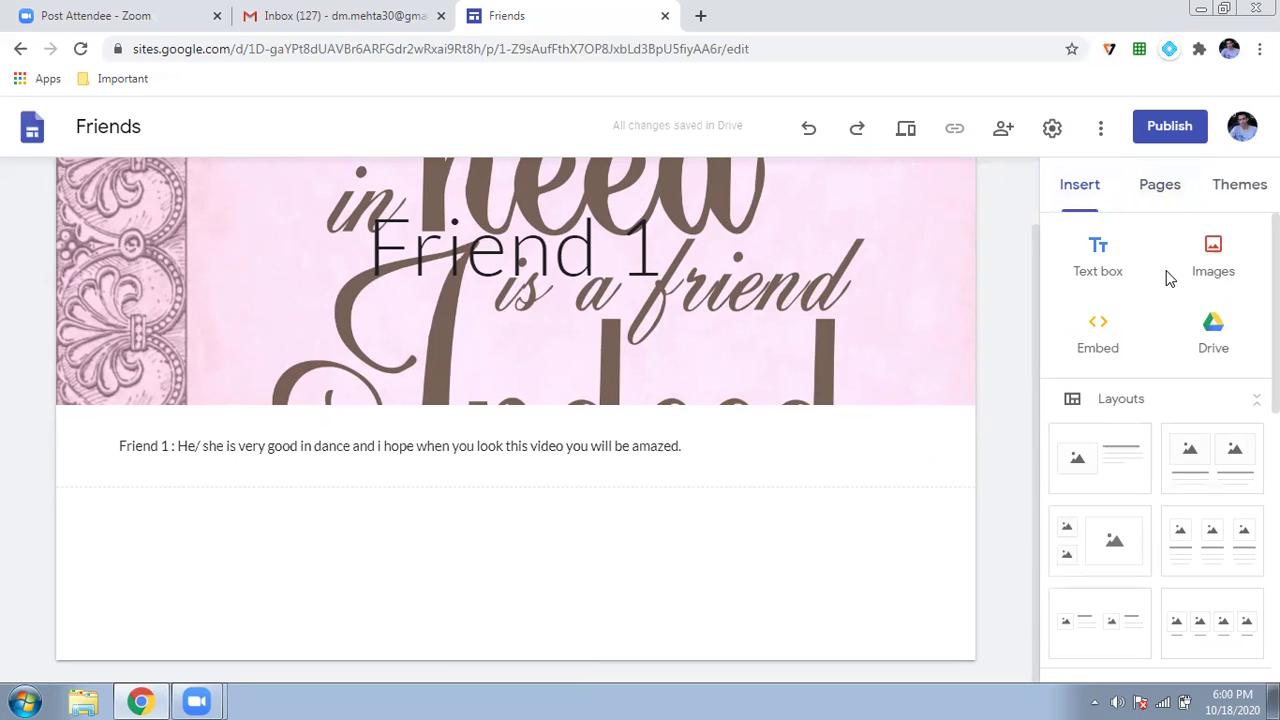
scroll(1205, 280, down, 2)
scroll(1122, 498, down, 5)
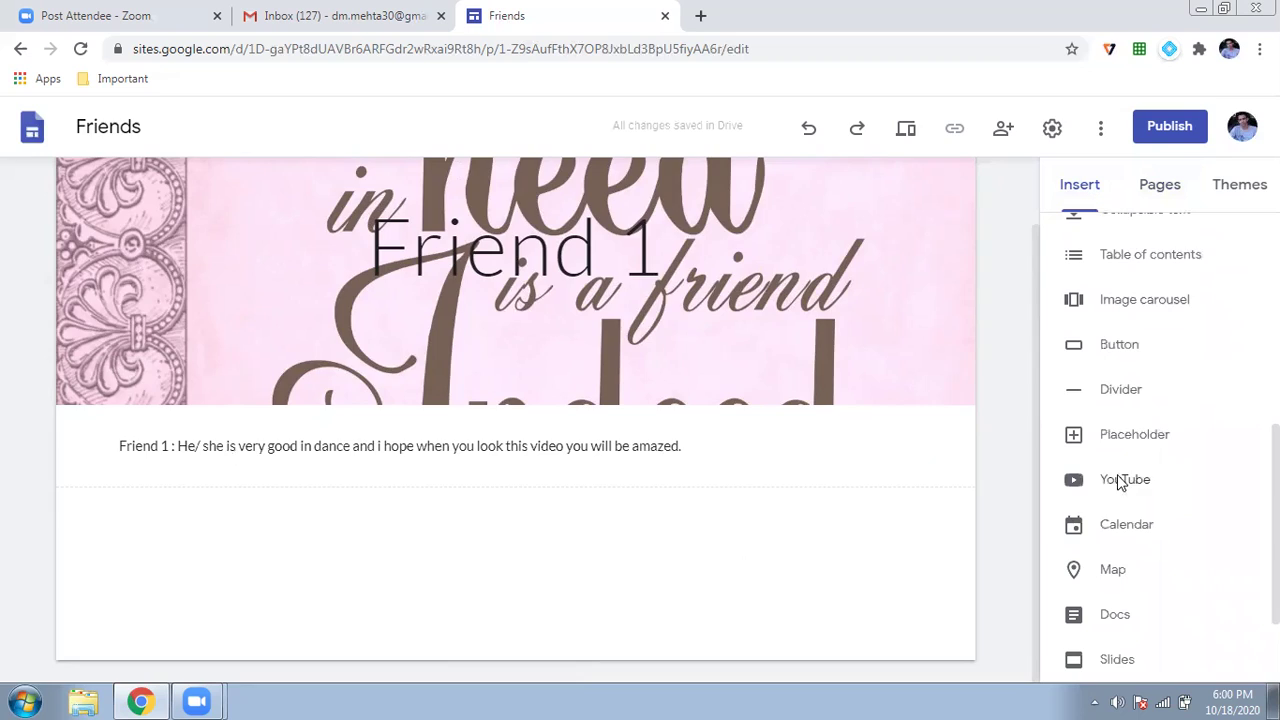
click(1120, 480)
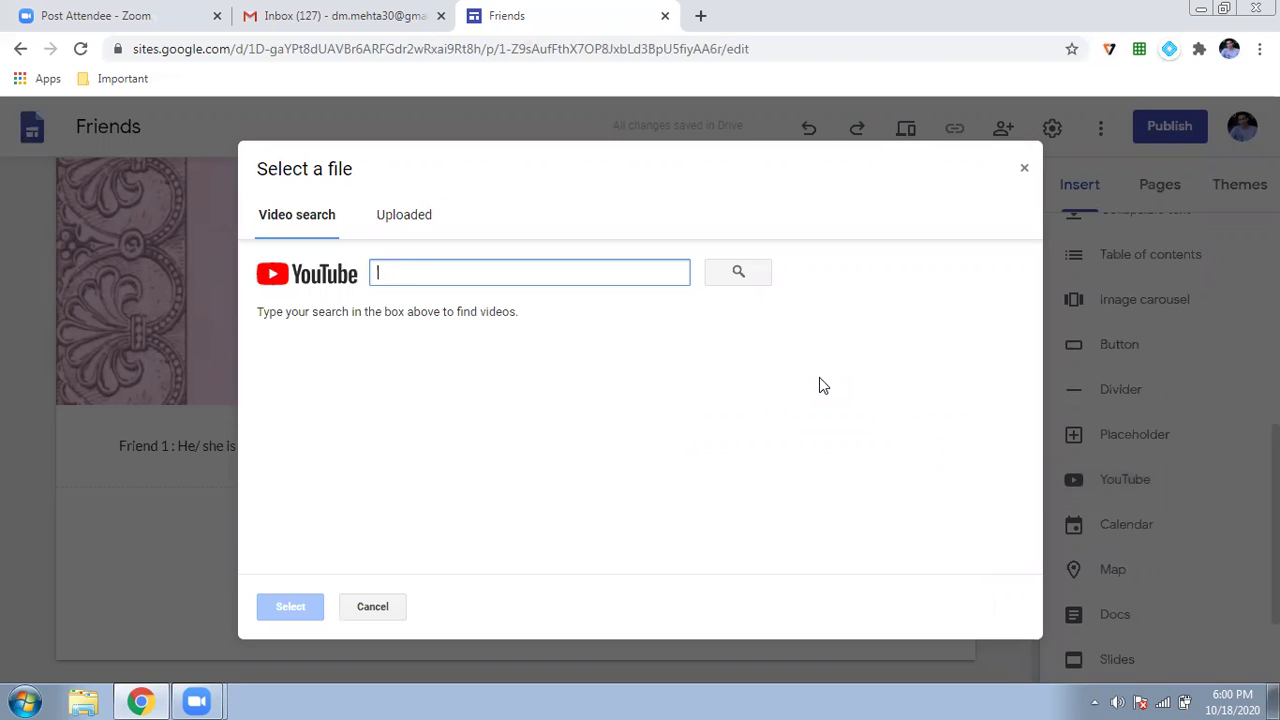
text(Goo)
key(BackSpace)
key(BackSpace)
key(BackSpace)
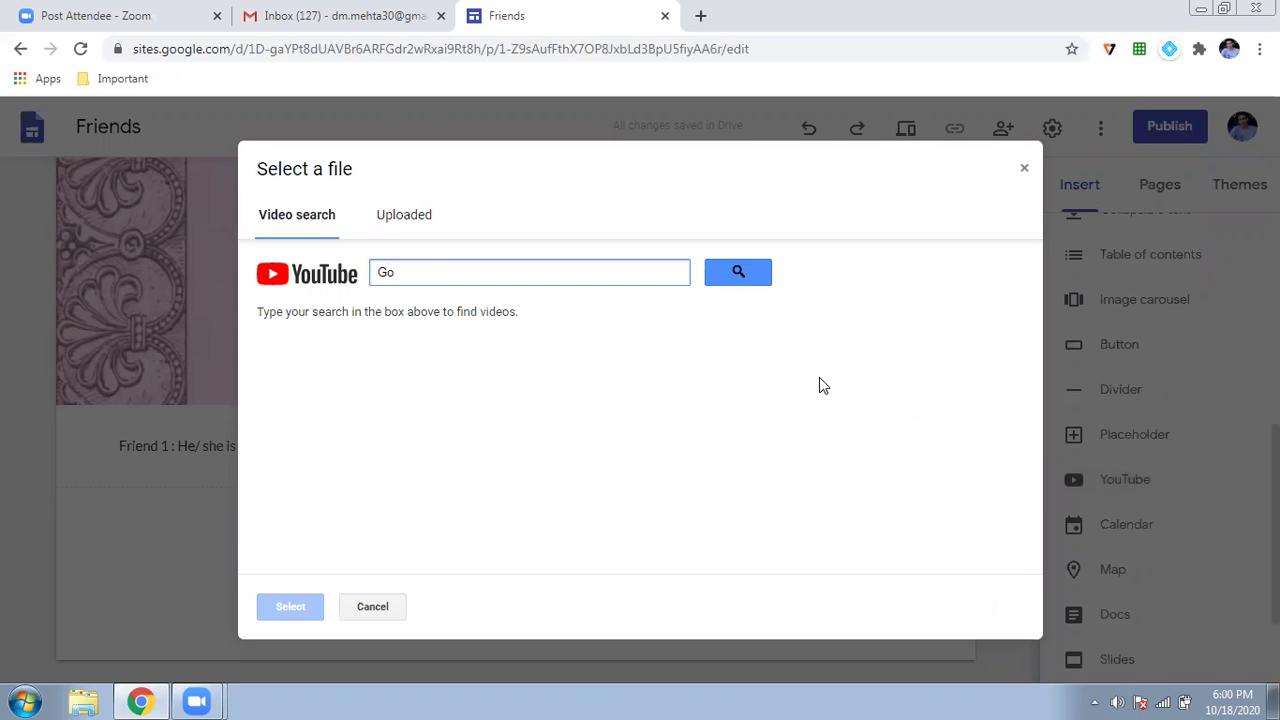
text(Google docs by dveet)
key(Return)
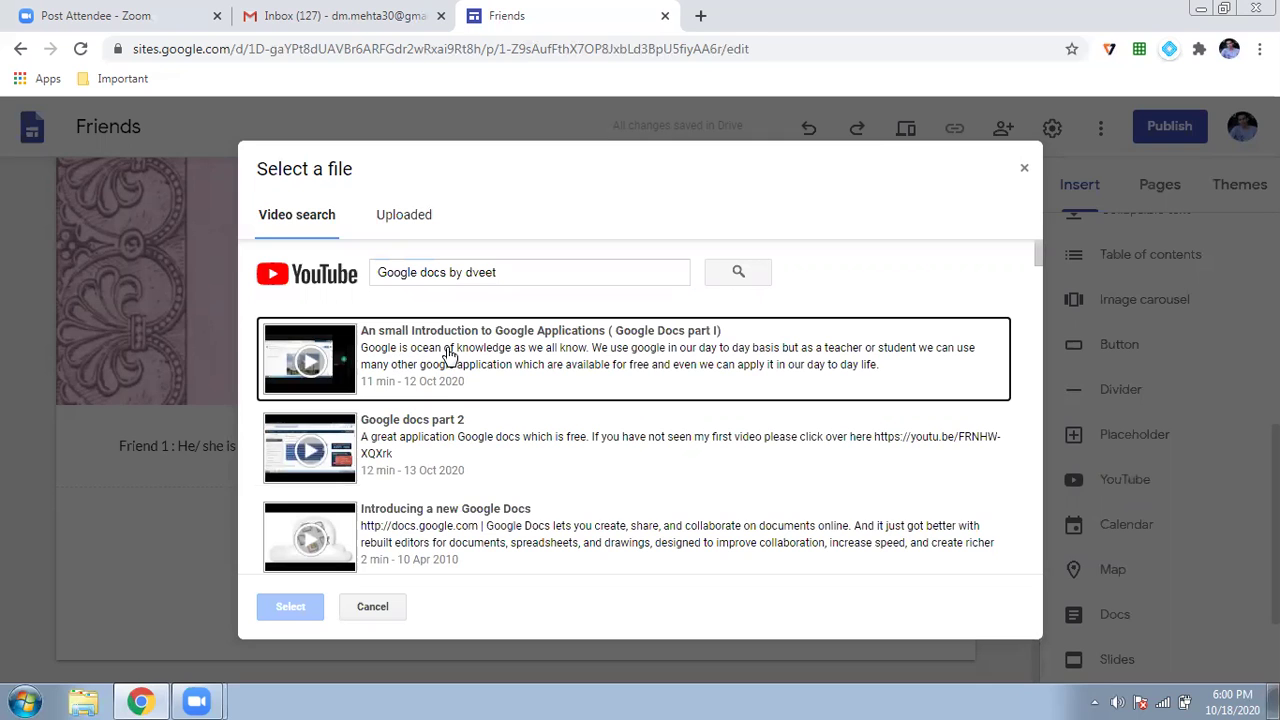
Step: Insert the video "An small Introduction to Google Applications ( Google Docs part I)" and move it towards the middle of its section
click(449, 356)
click(292, 607)
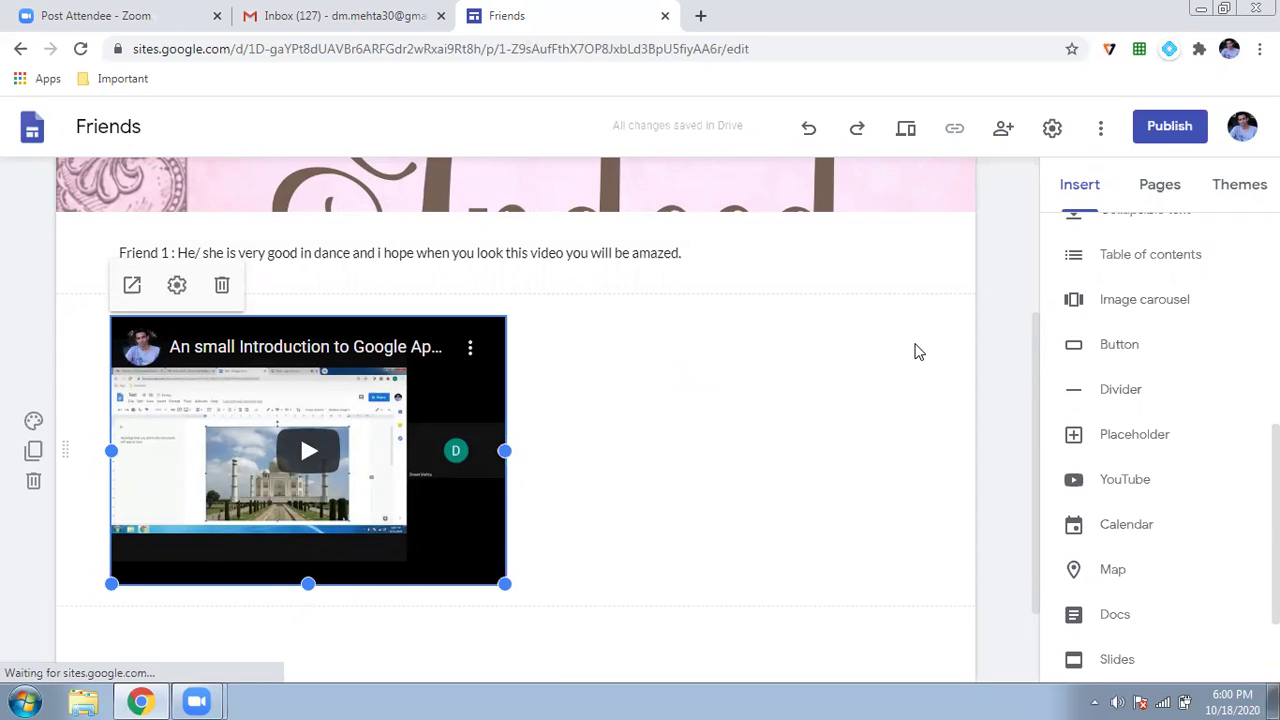
scroll(918, 352, up, 3)
scroll(918, 352, down, 4)
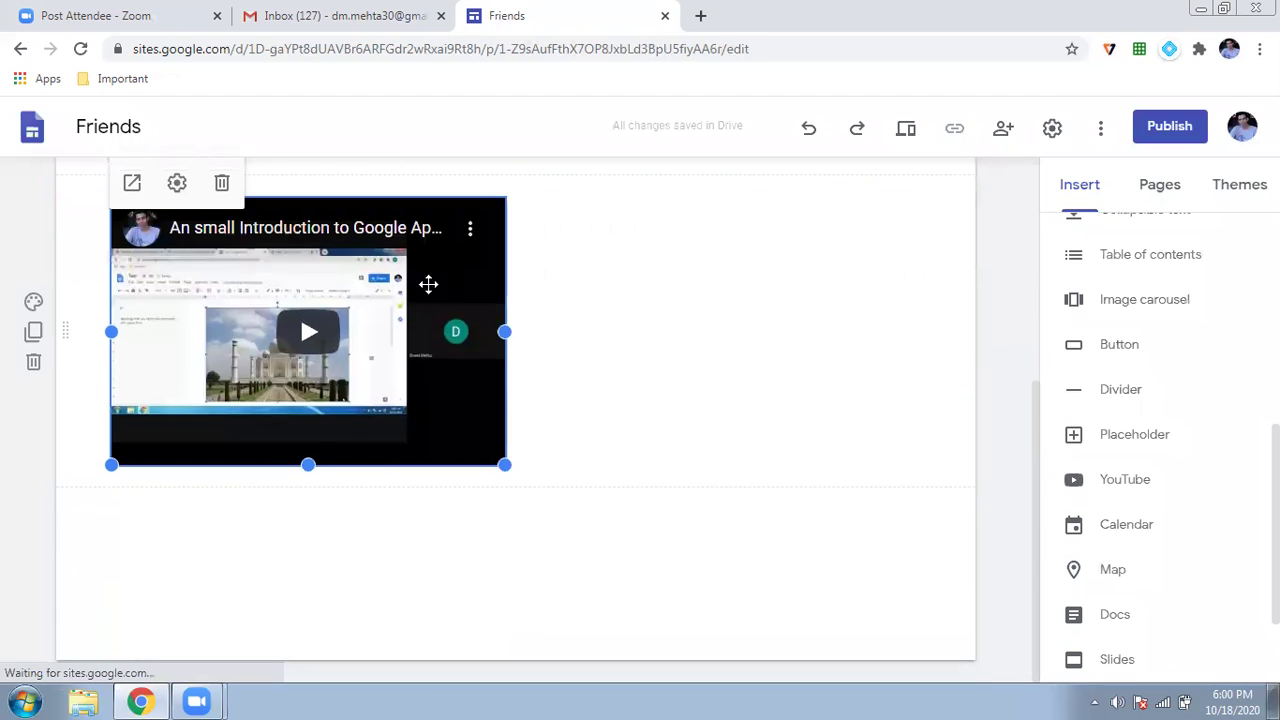
drag(425, 256, 631, 283)
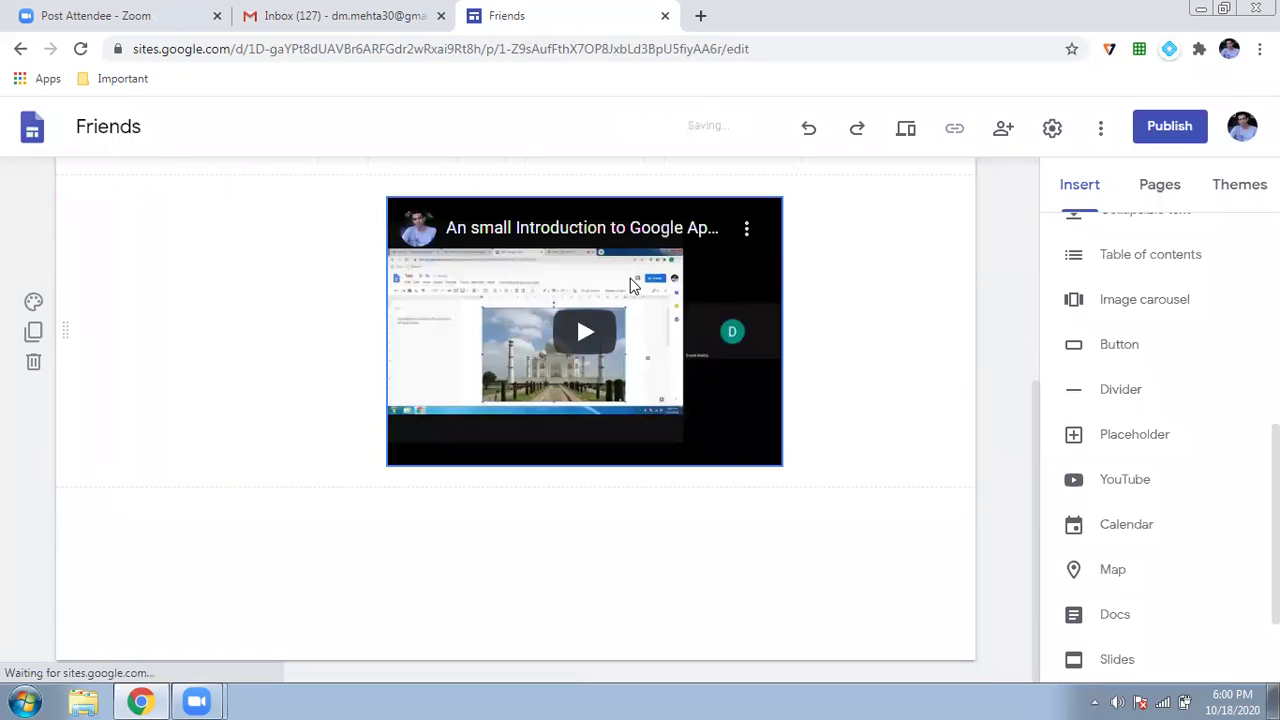
scroll(900, 370, up, 3)
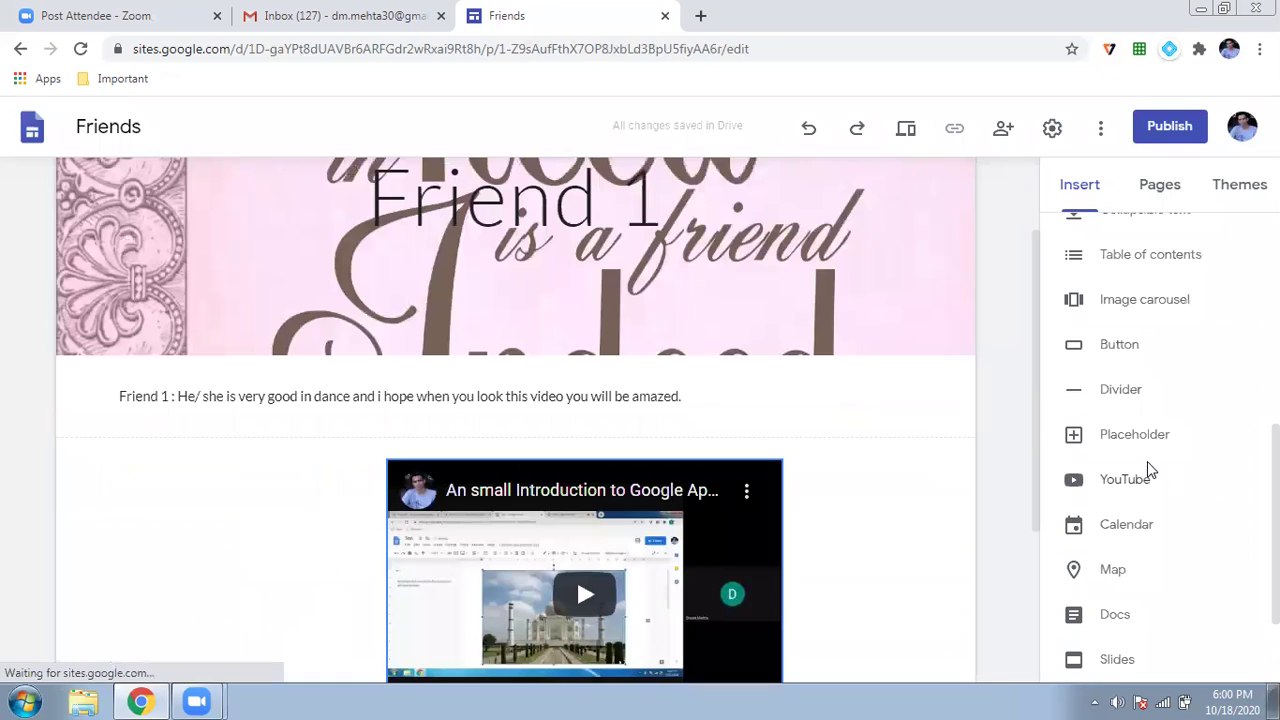
Step: Move the YouTube video to the left edge of its section on the Friend 1 page
scroll(1150, 470, up, 1)
scroll(1150, 470, down, 1)
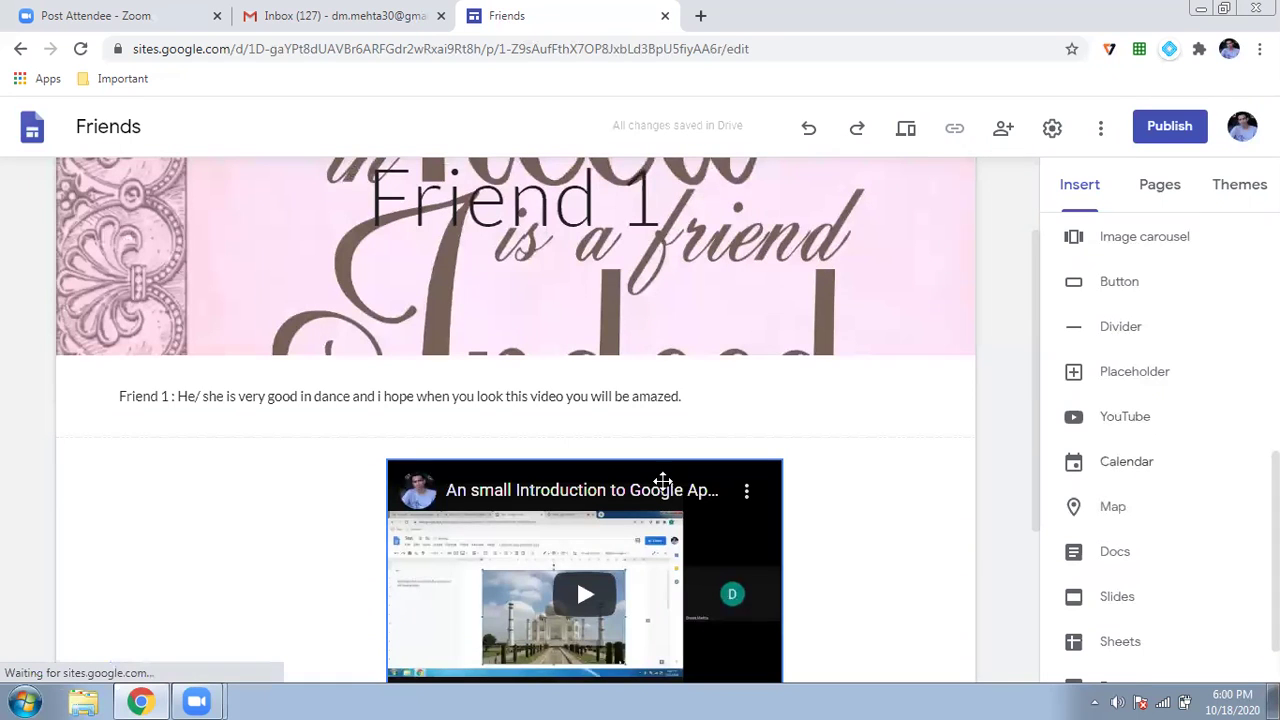
drag(663, 494, 197, 493)
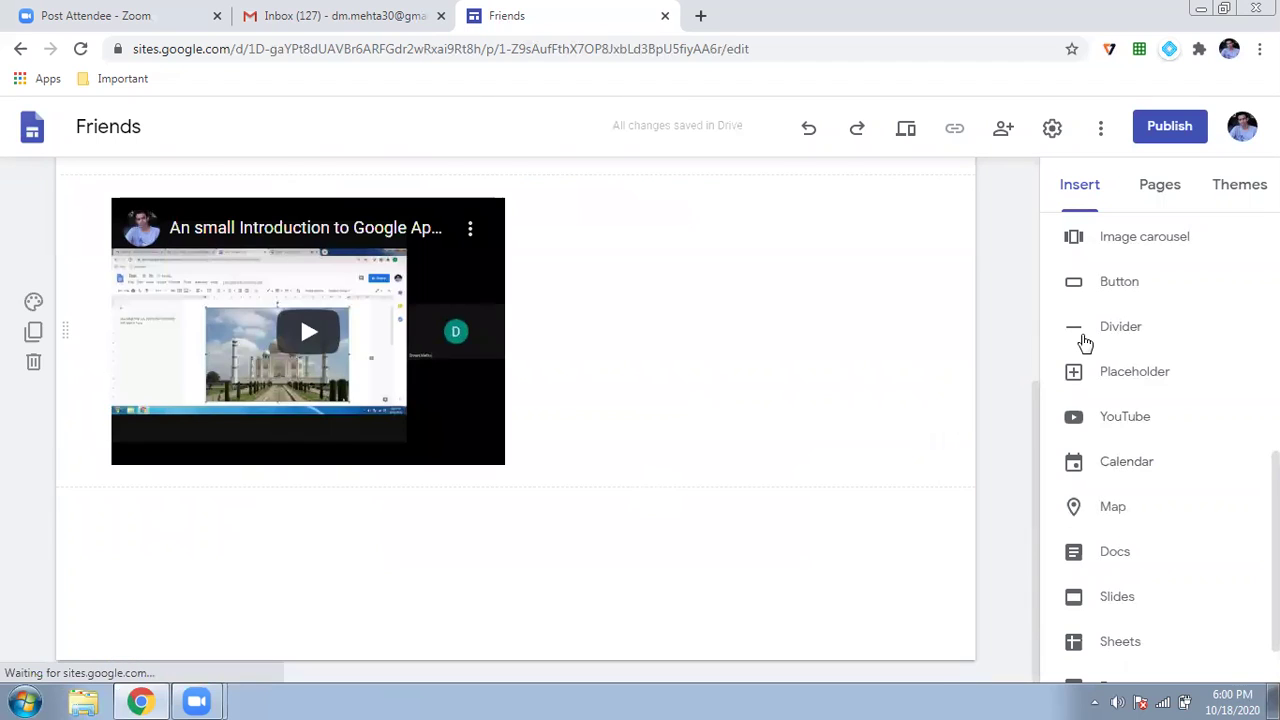
Step: Insert a placeholder, place it directly to the right of the video, and view its content options without choosing one
scroll(1086, 343, up, 5)
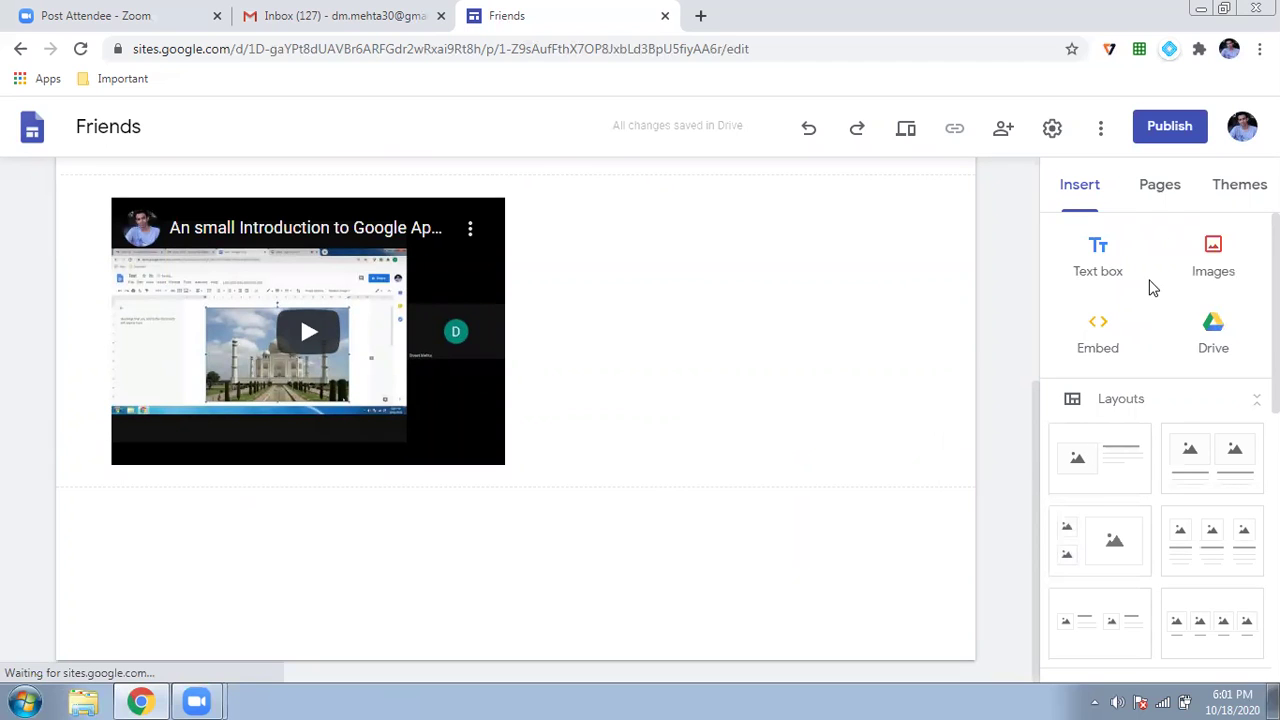
scroll(1150, 288, down, 1)
scroll(1140, 380, down, 2)
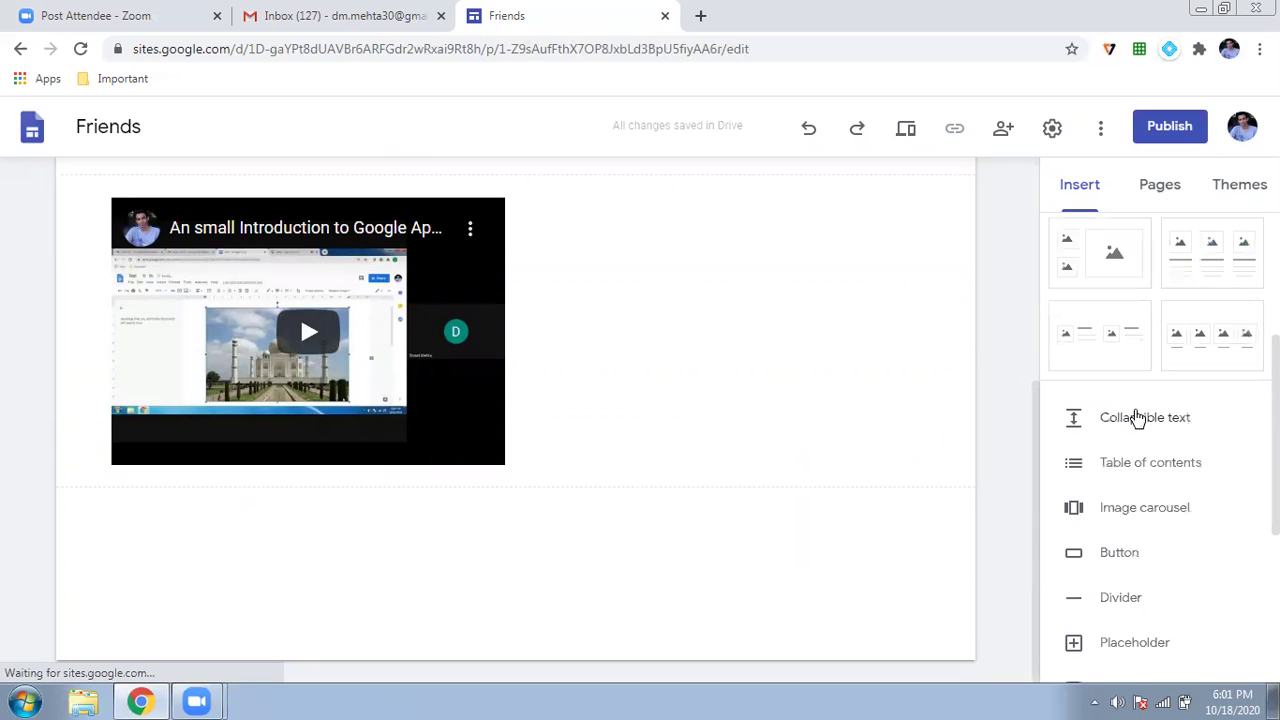
scroll(1128, 545, down, 1)
click(1126, 530)
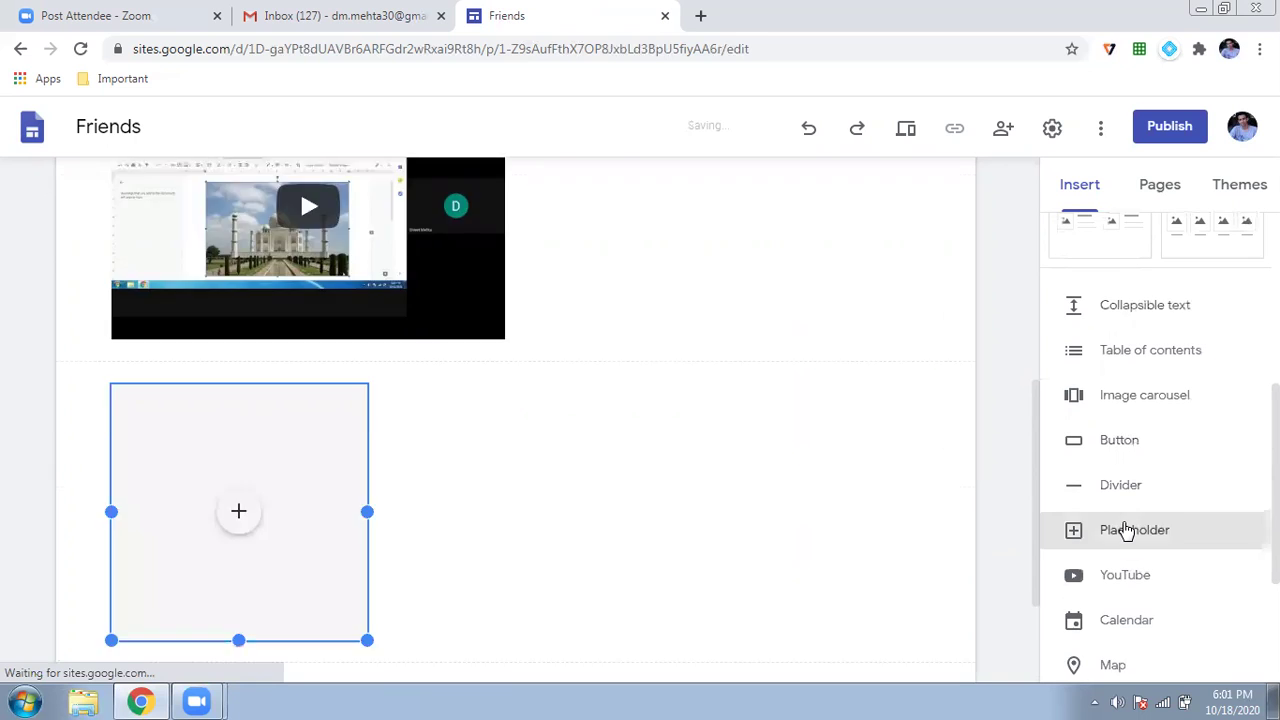
drag(311, 480, 671, 206)
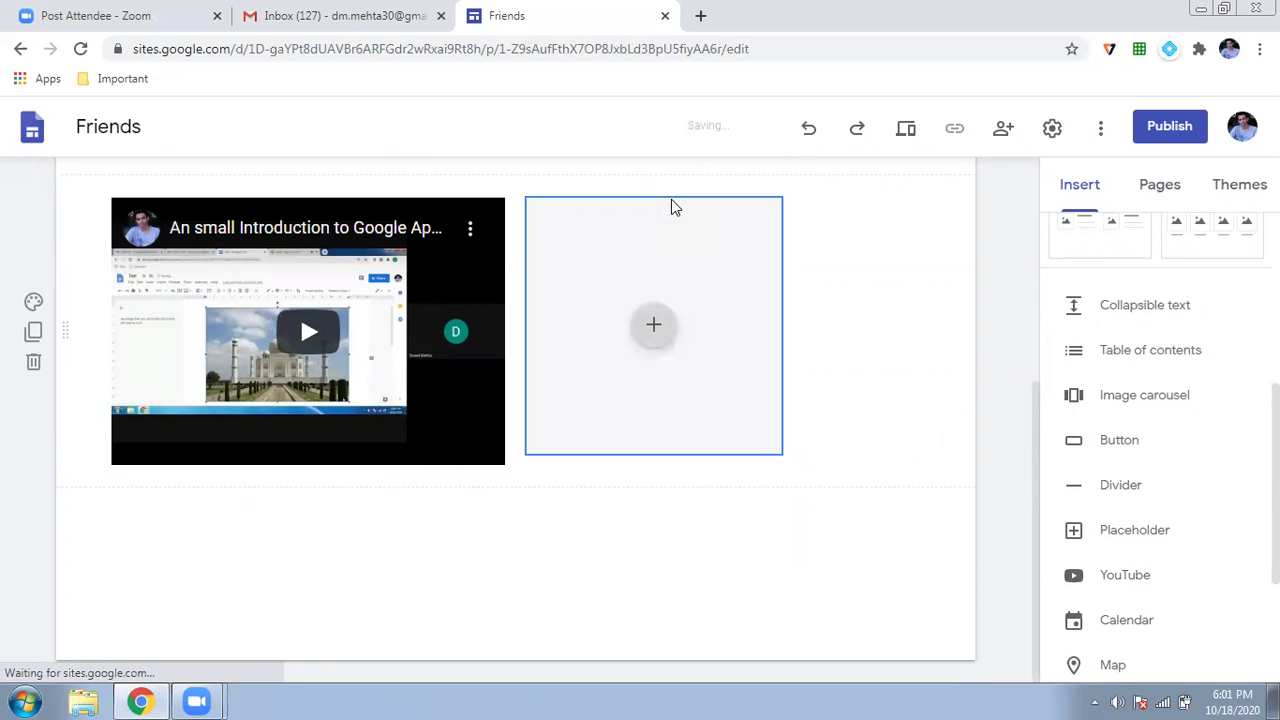
click(655, 326)
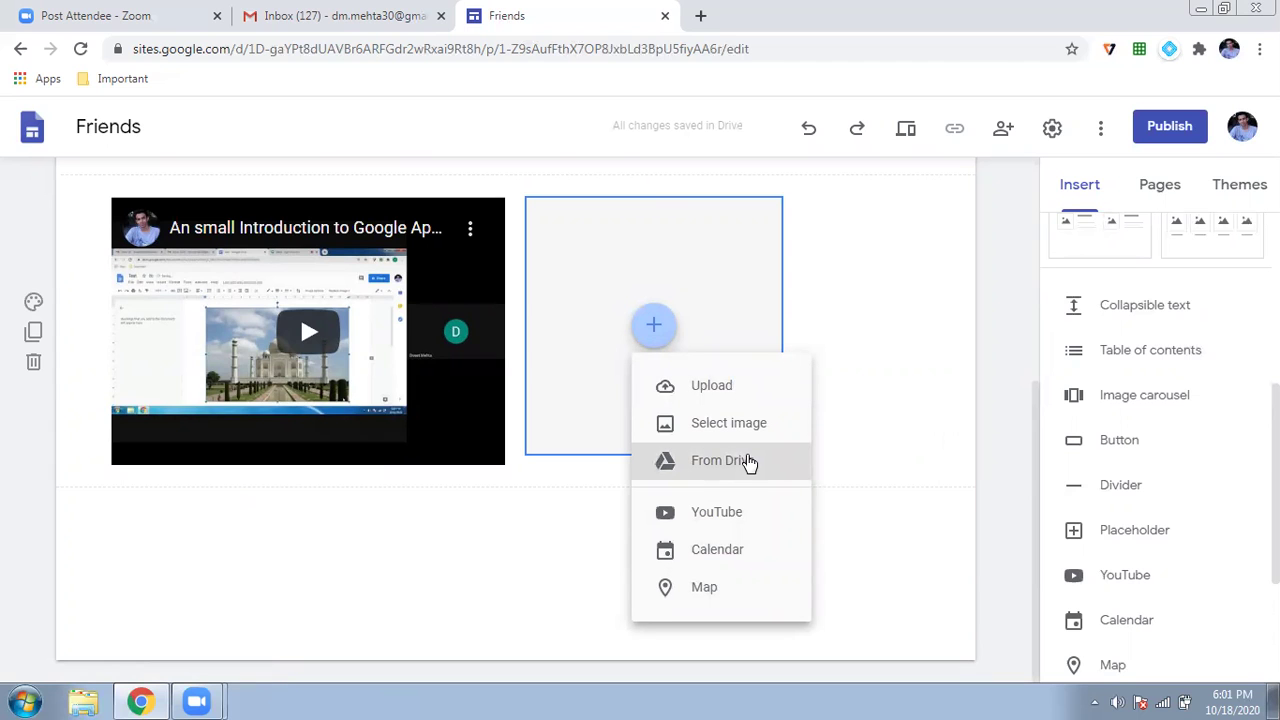
click(491, 600)
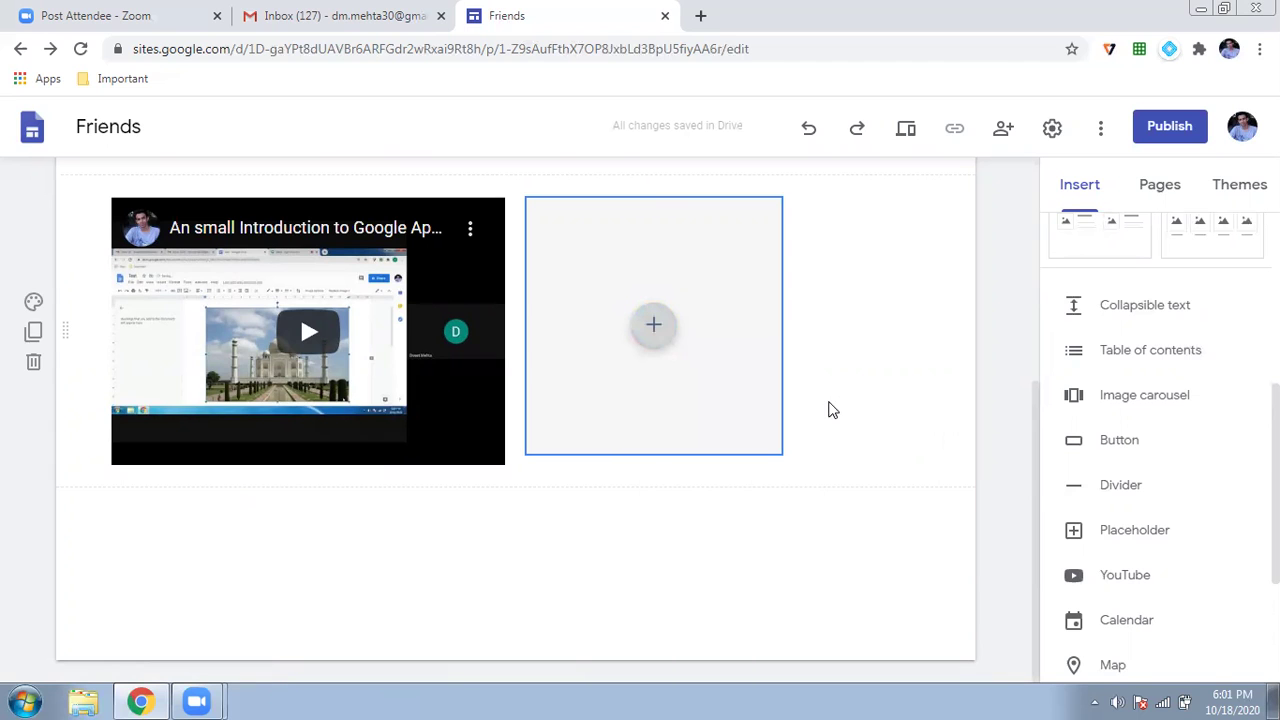
Step: Add a new page named Friend 2 to the site
scroll(829, 409, up, 3)
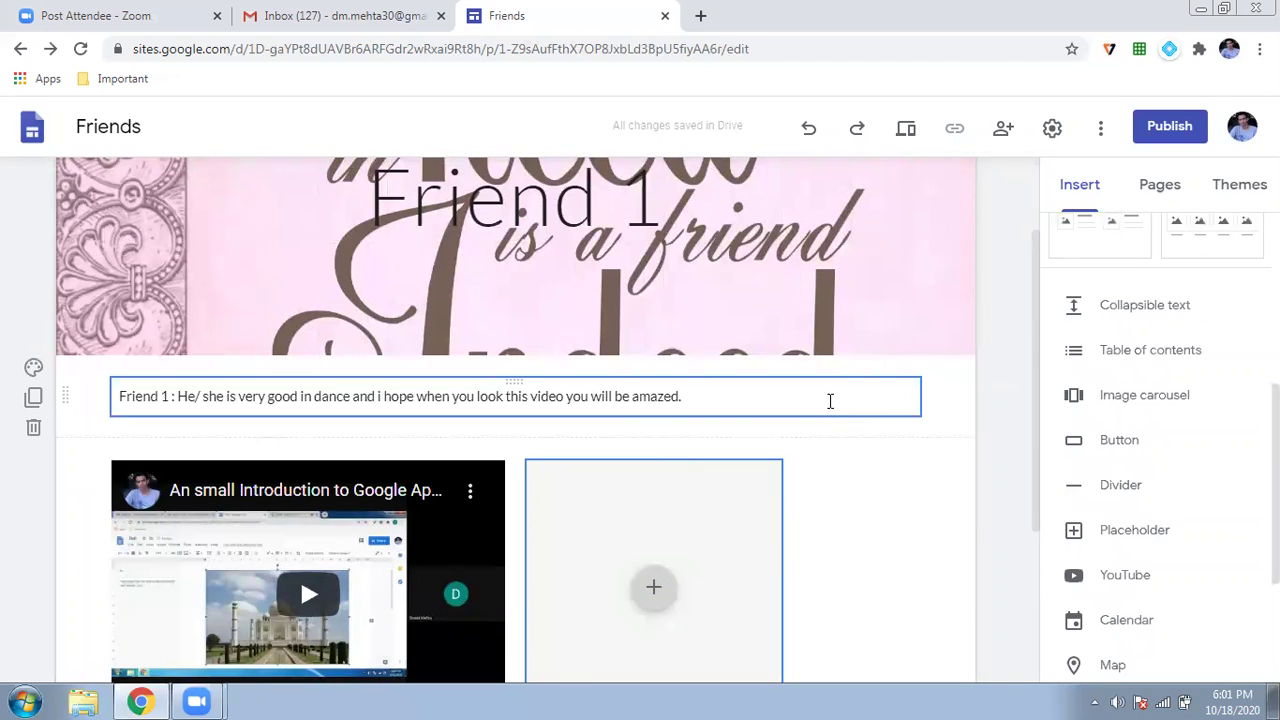
scroll(871, 280, up, 2)
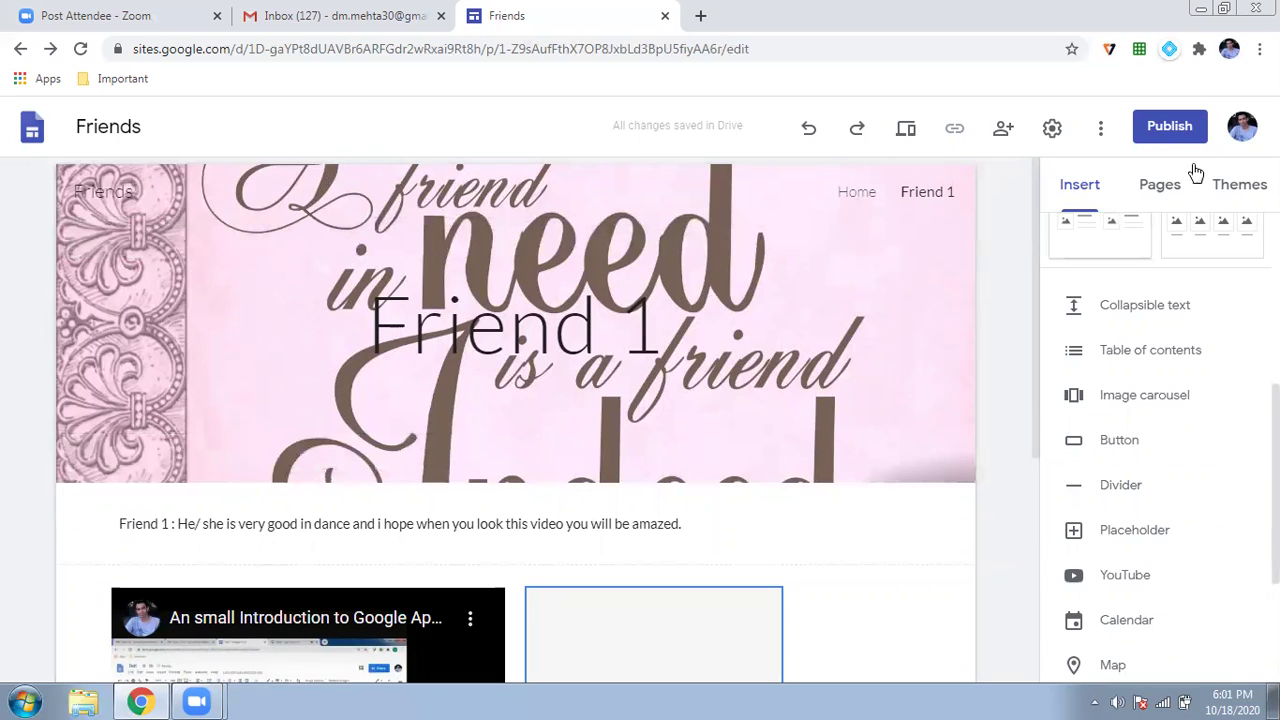
click(1159, 186)
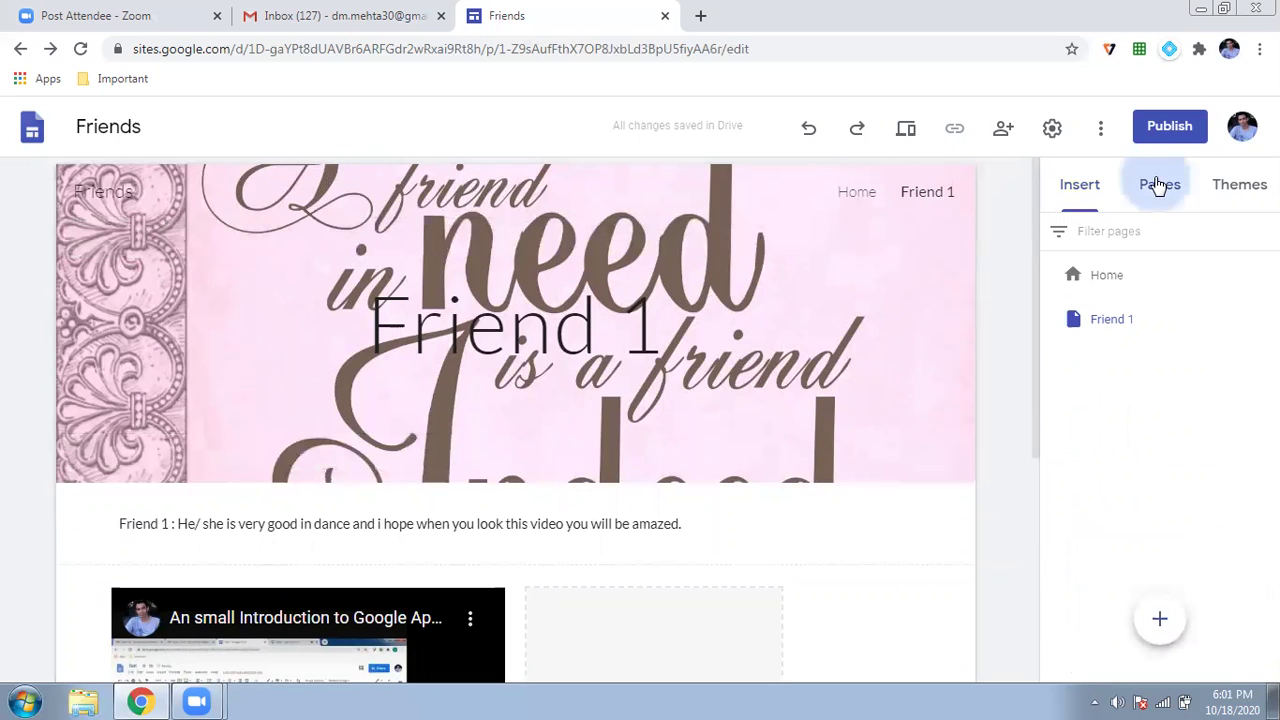
click(1160, 618)
text(Friend 2)
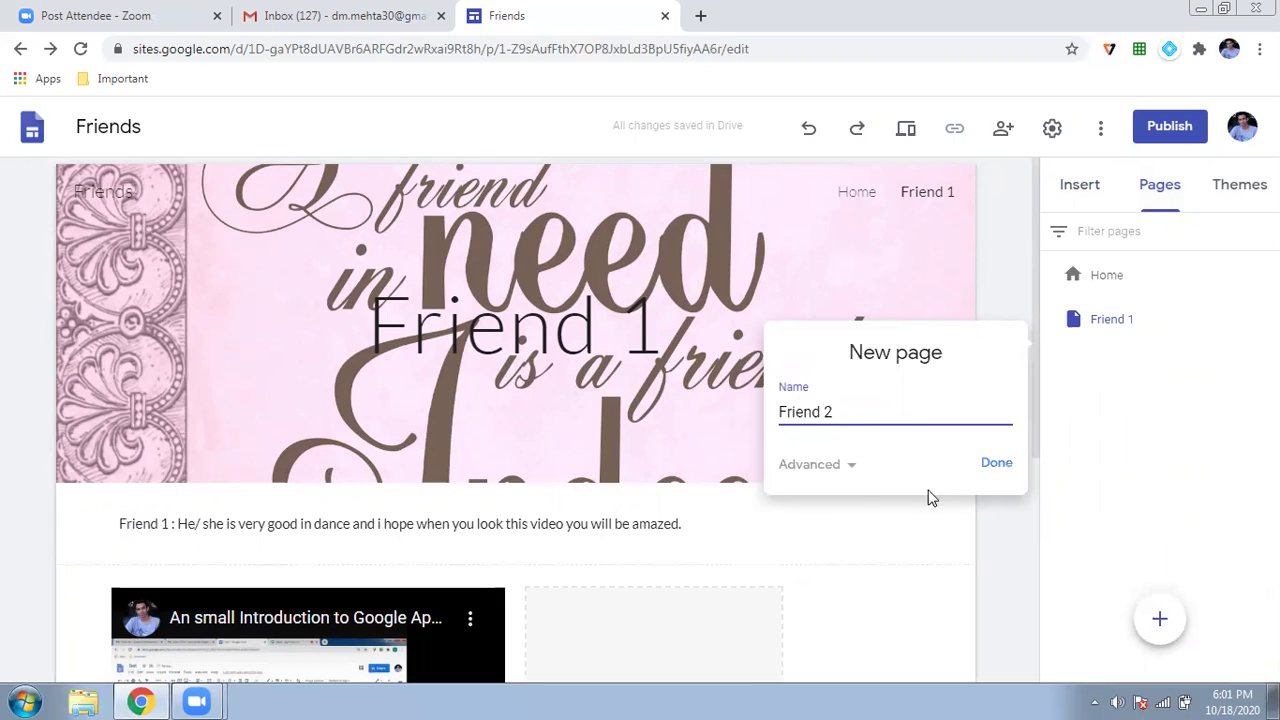
click(996, 464)
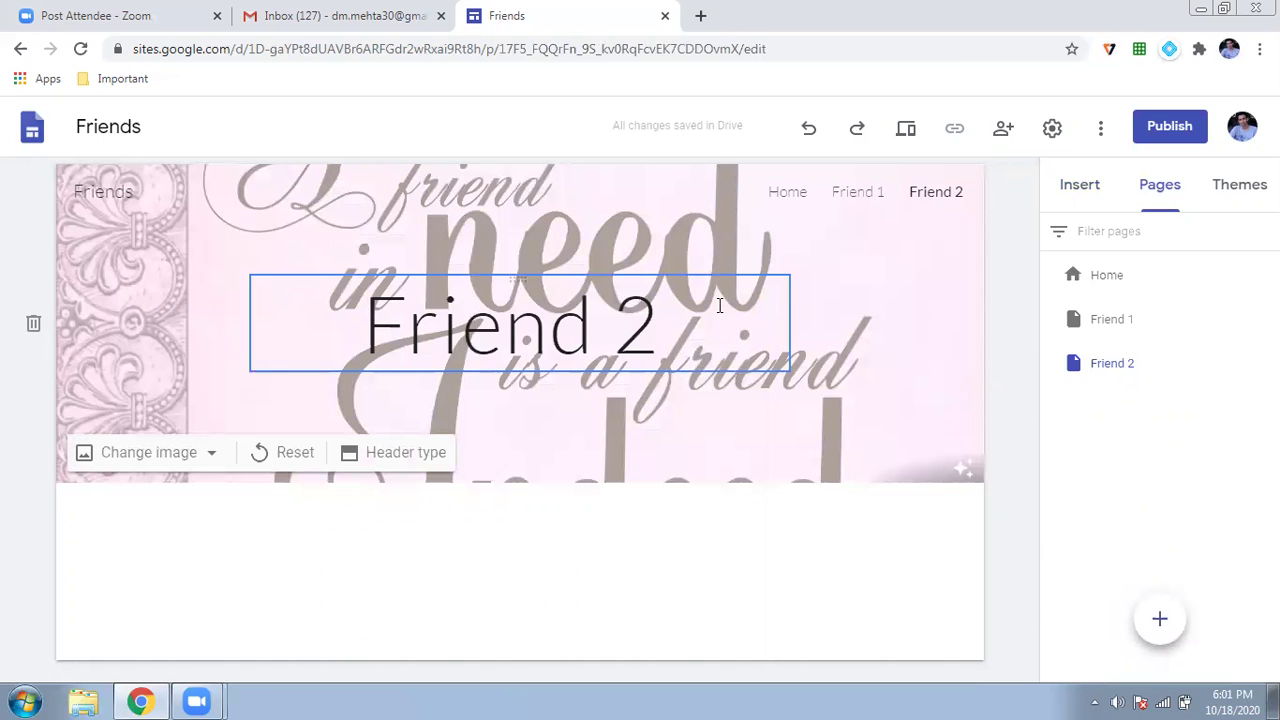
Step: Set the gallery picture of colourful hanging paper strips as the Friend 2 page's header image
click(178, 452)
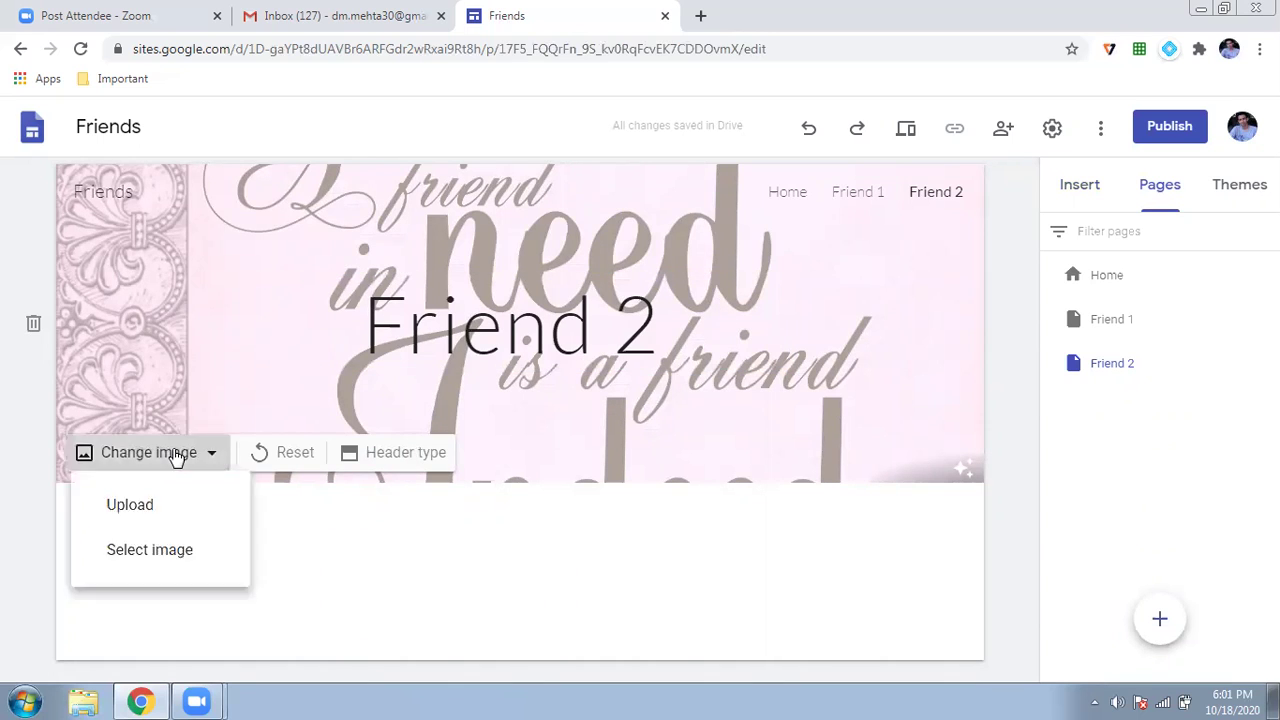
click(156, 554)
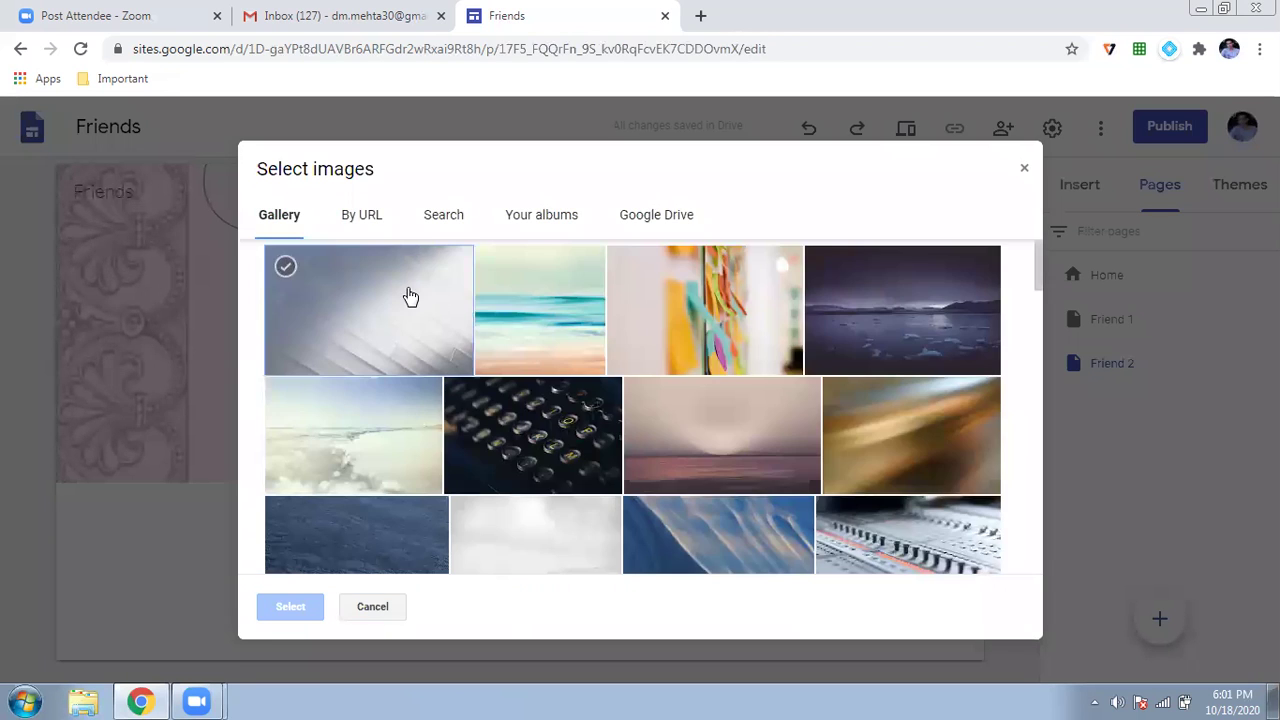
click(678, 342)
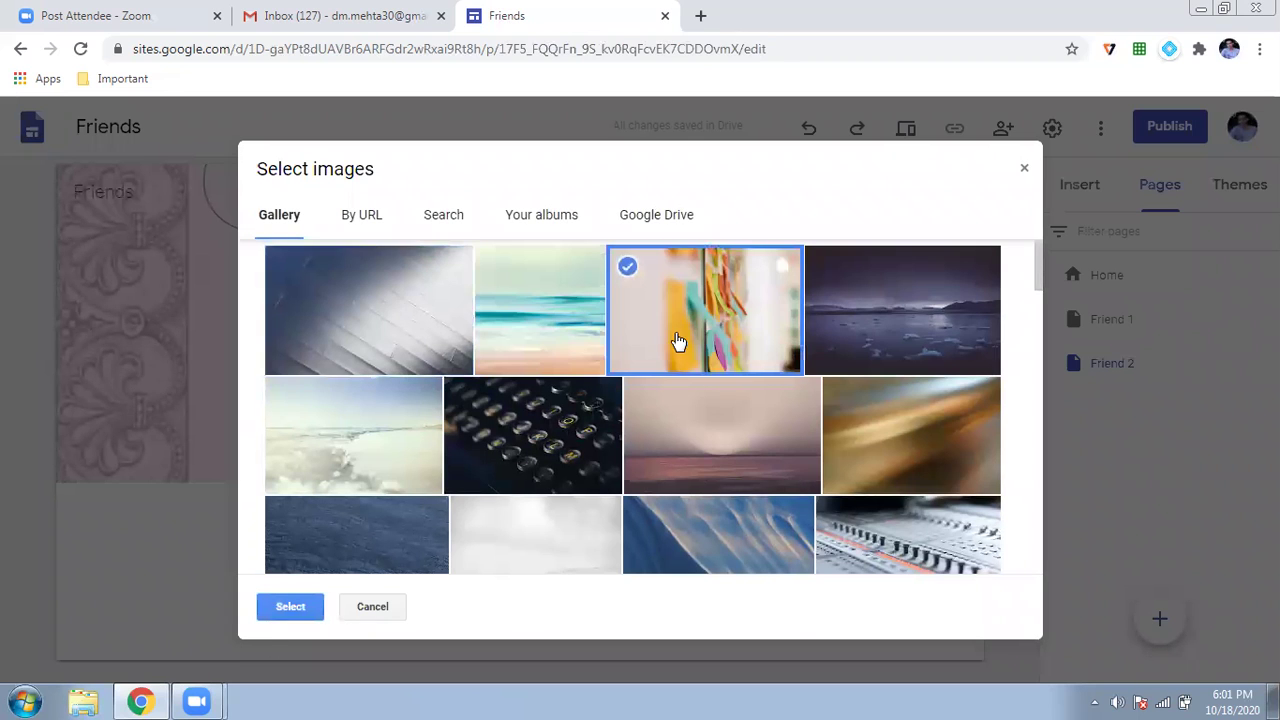
click(317, 610)
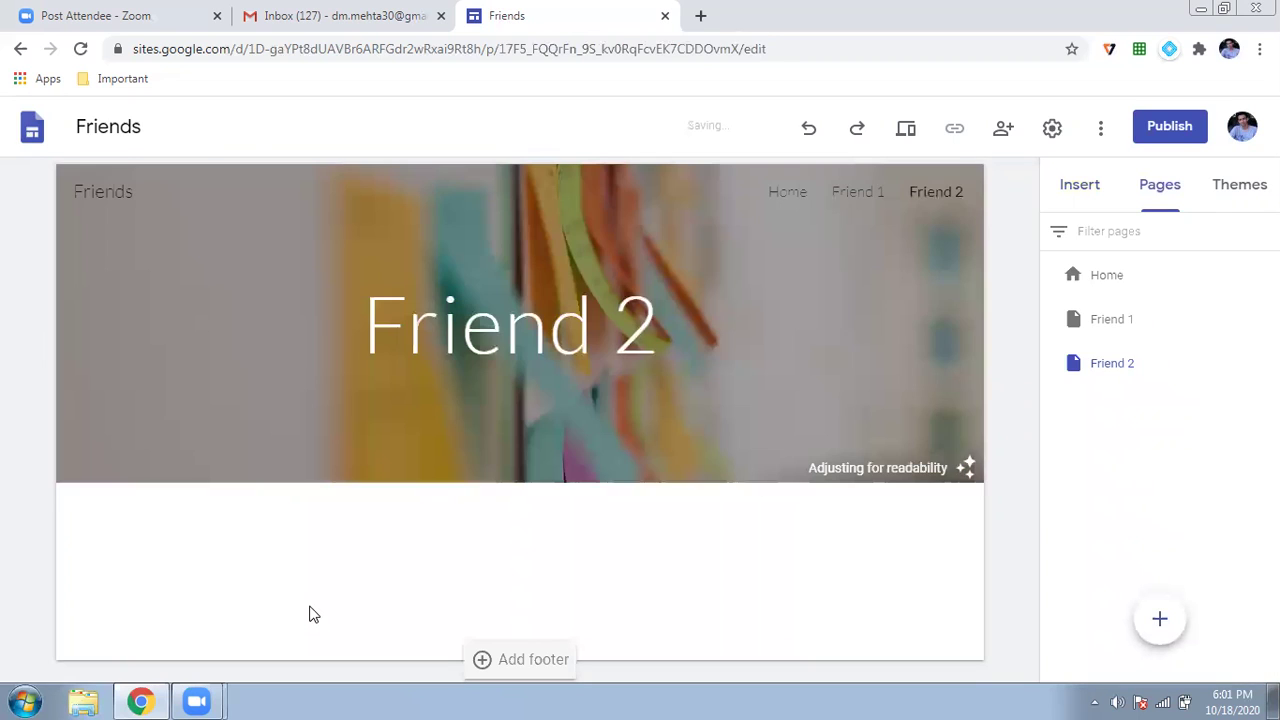
mouse_move(523, 437)
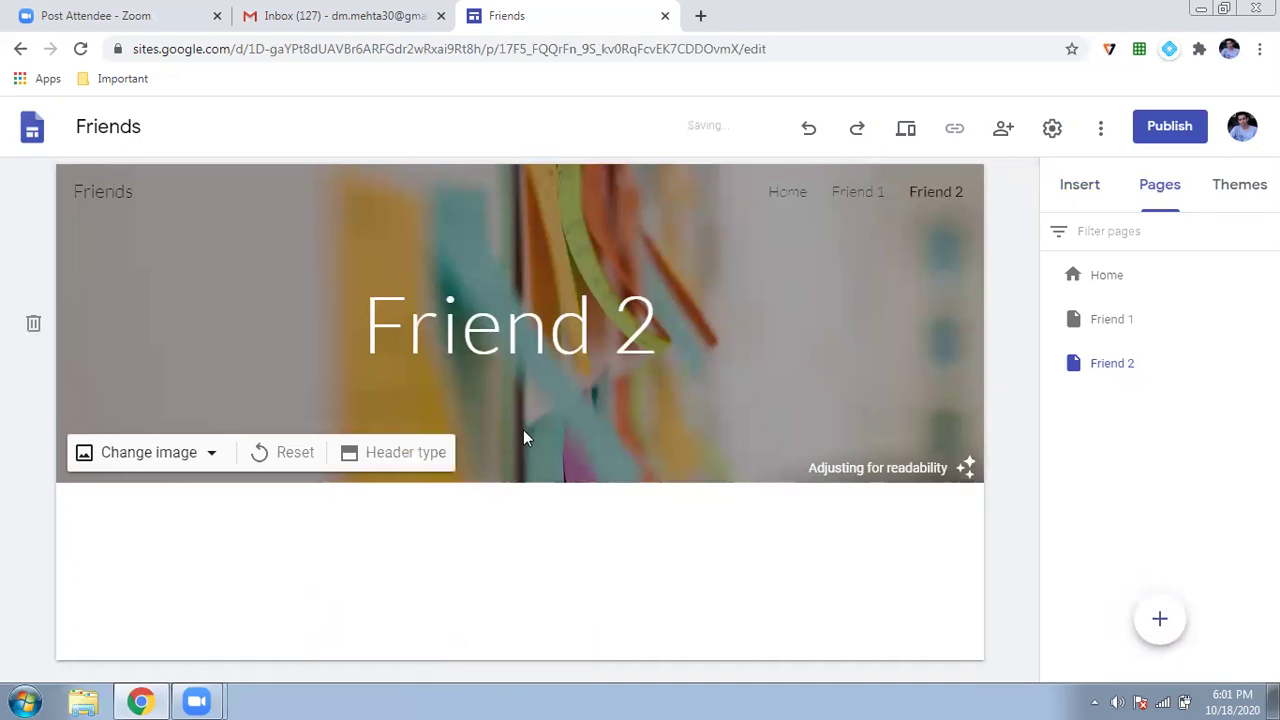
Step: Add a text box reading "HE has a very good business" with an empty line after it below the Friend 2 header
click(1108, 200)
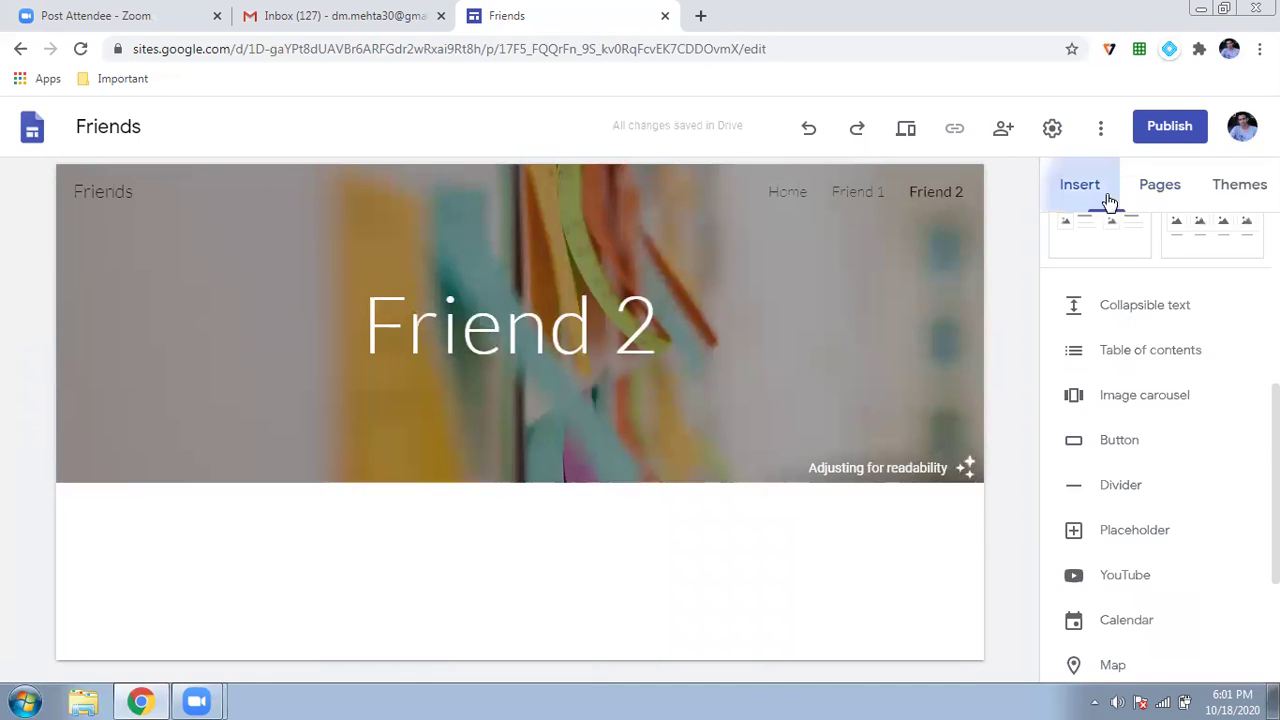
scroll(1151, 417, down, 3)
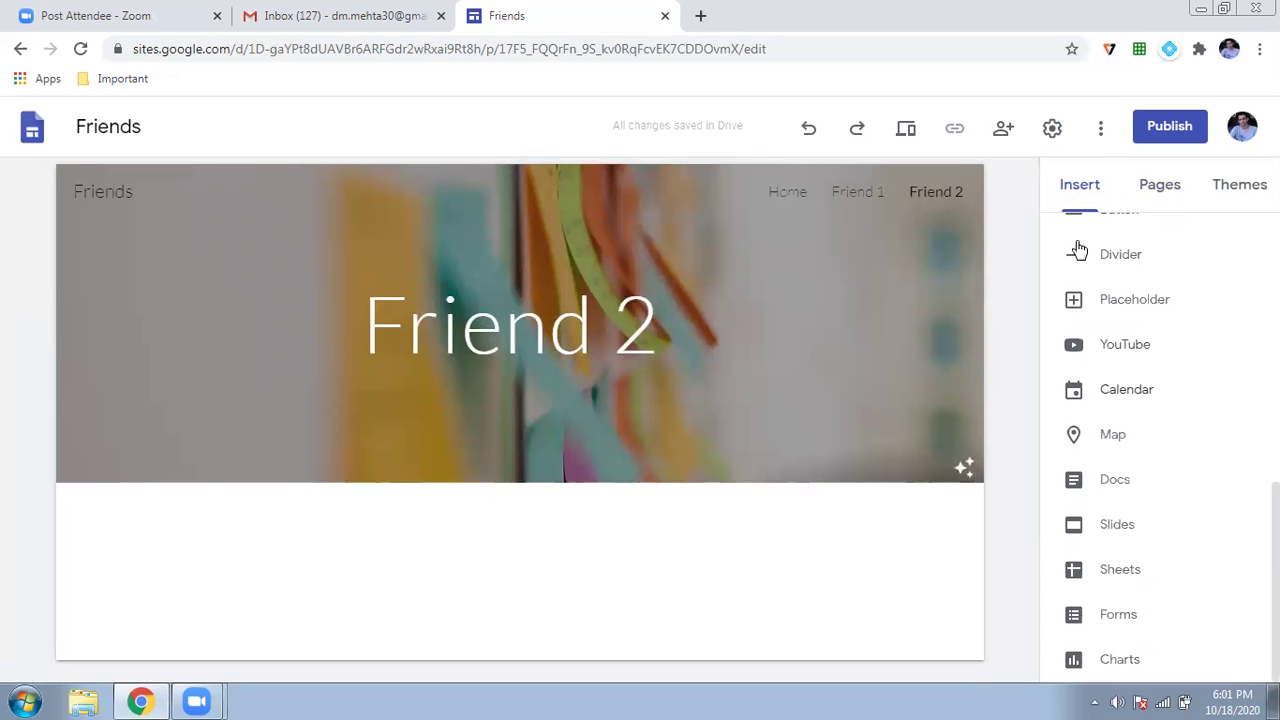
scroll(1078, 249, up, 5)
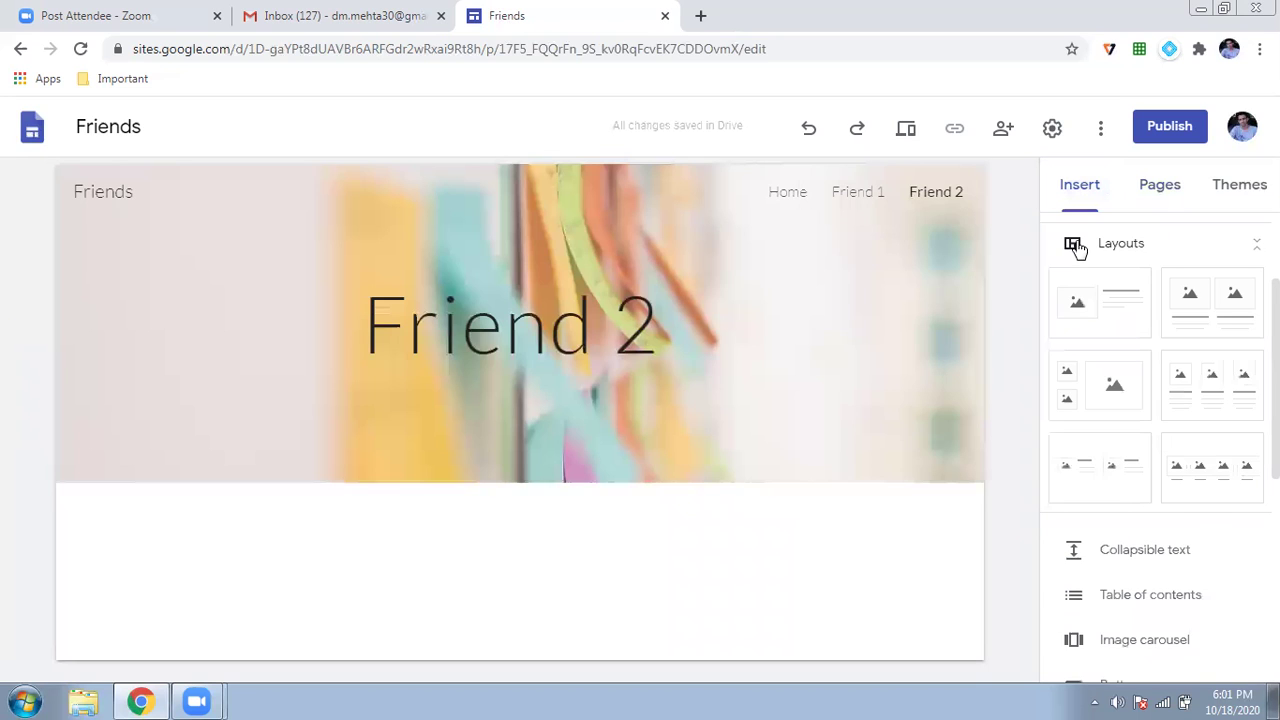
scroll(1077, 255, up, 1)
scroll(1092, 360, down, 1)
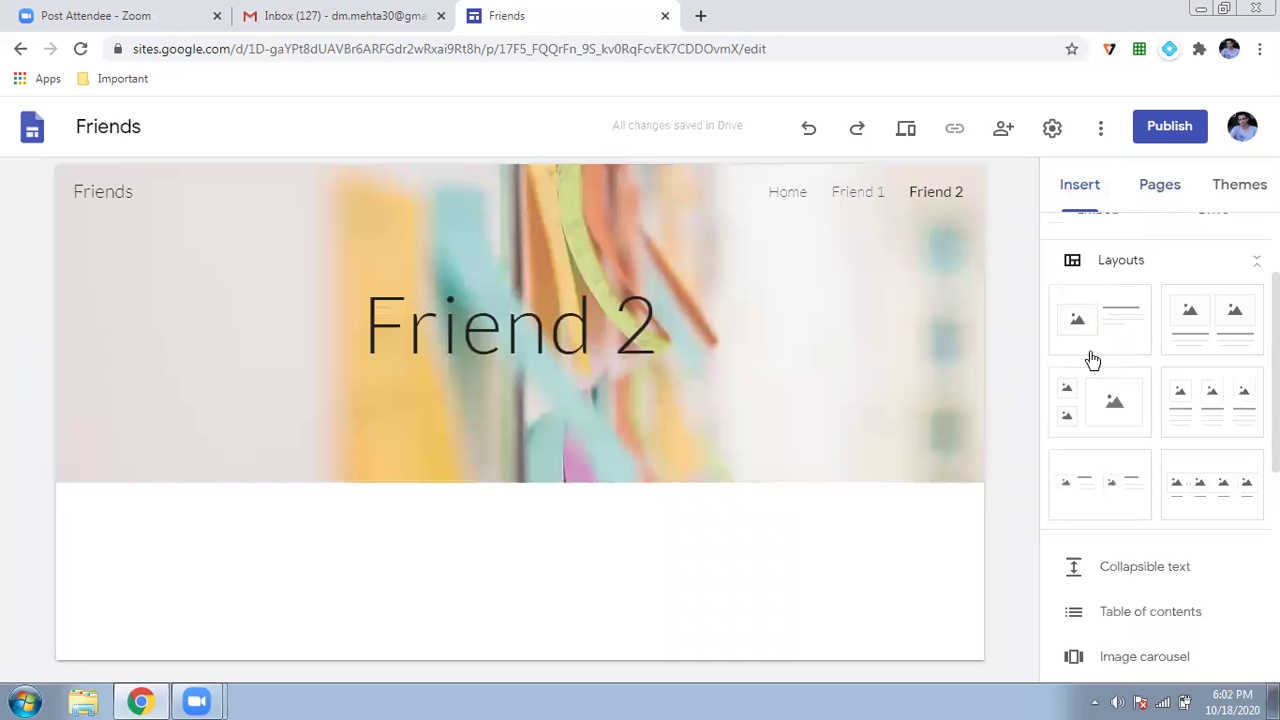
scroll(1092, 360, up, 2)
click(1100, 251)
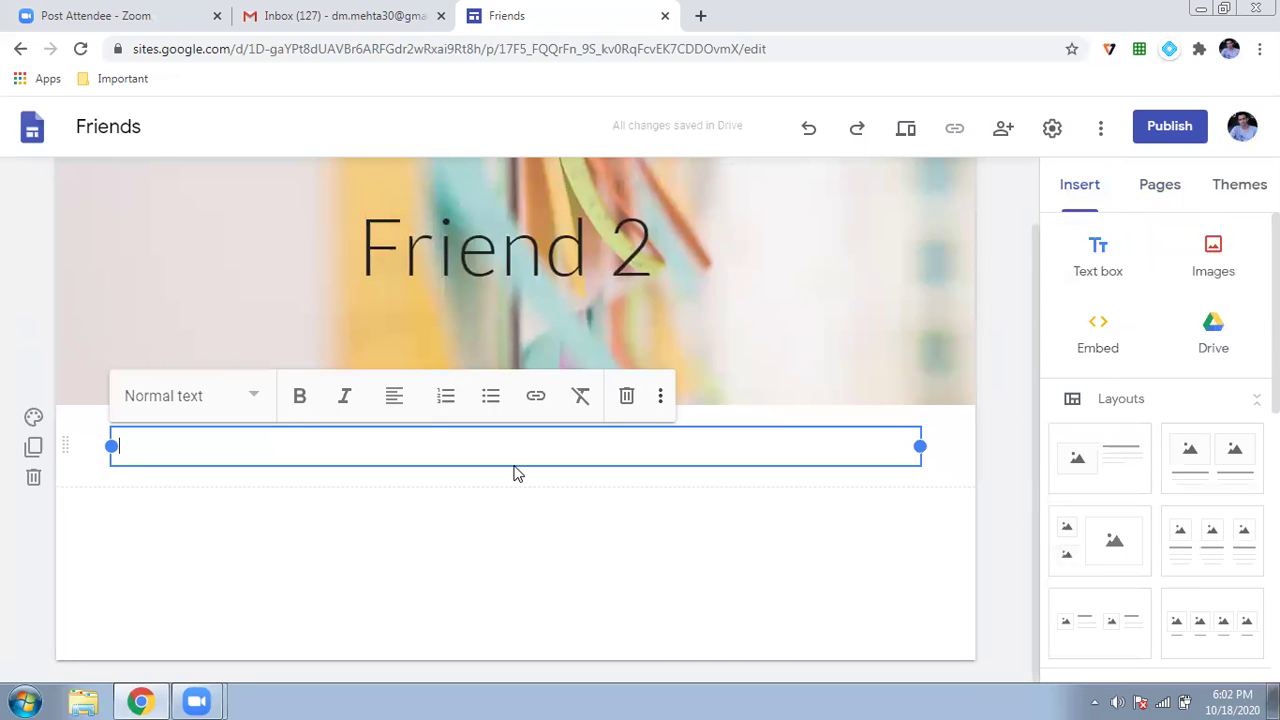
text(HE ahs)
key(BackSpace)
key(BackSpace)
key(BackSpace)
key(BackSpace)
key(BackSpace)
text(has a very good busi)
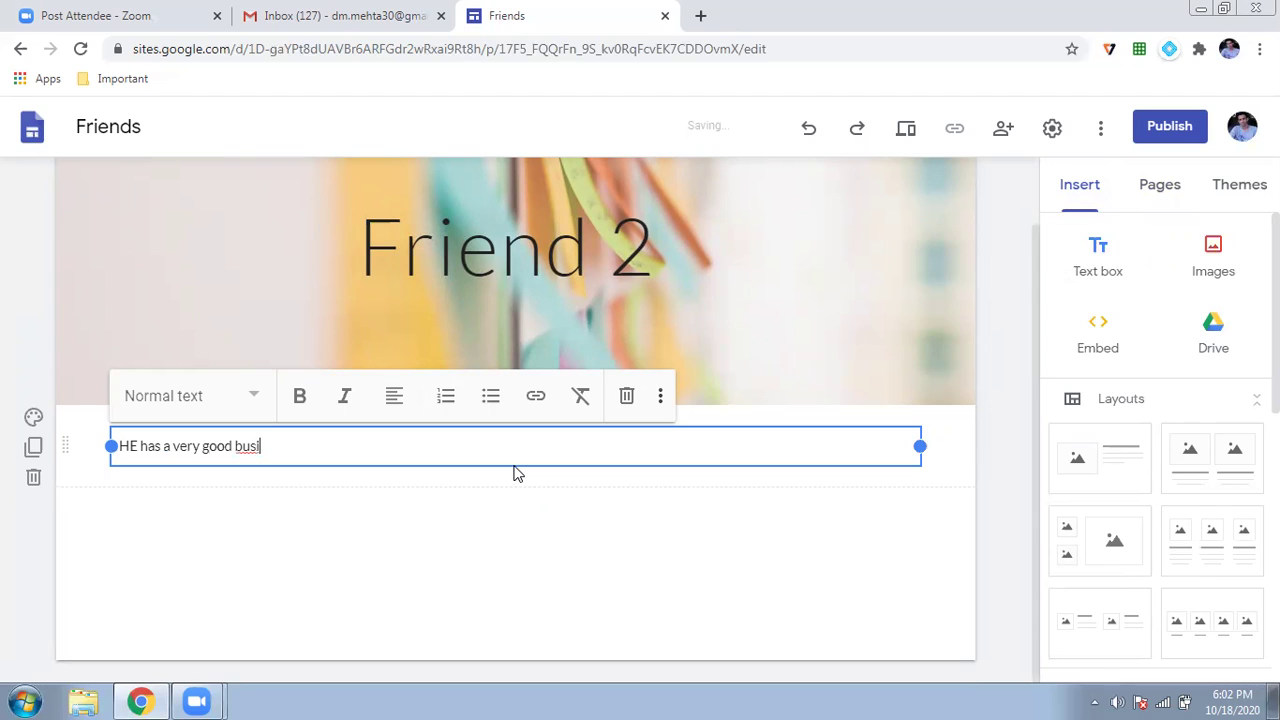
text(ness)
key(Return)
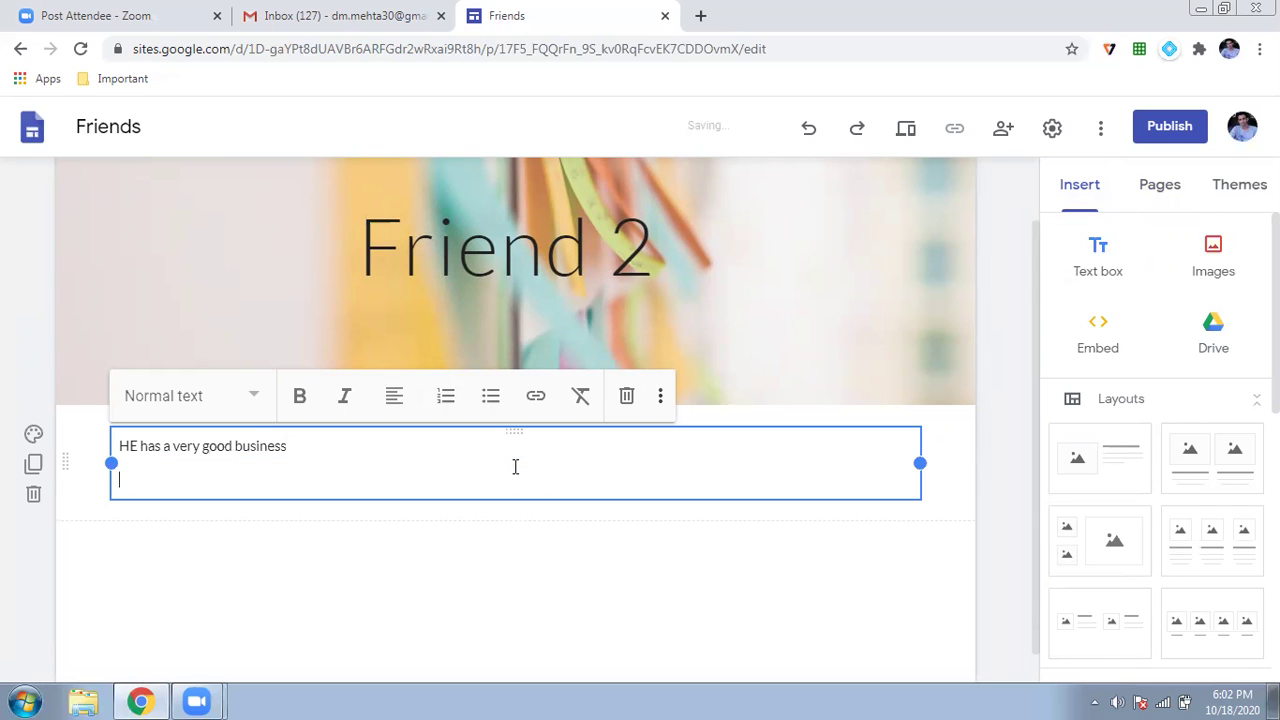
scroll(786, 557, down, 1)
click(780, 557)
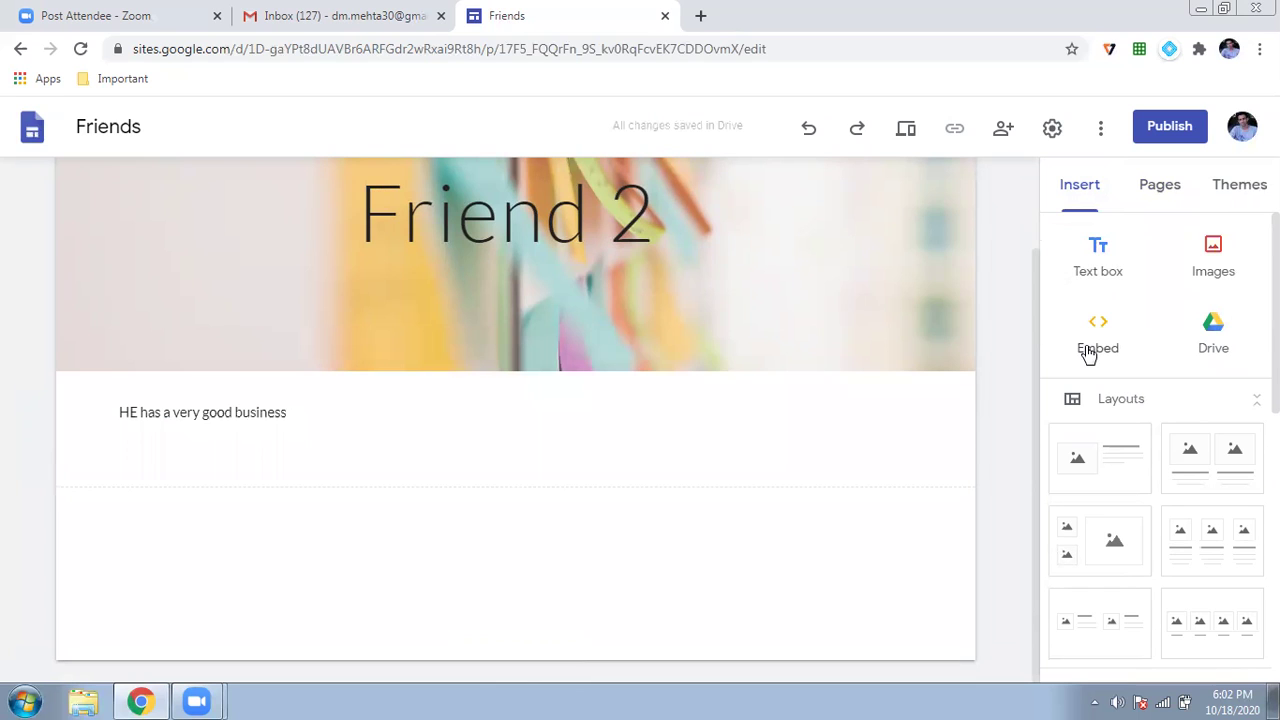
Step: Insert a map of Rajkot, Gujarat, India below the text on the Friend 2 page
scroll(1114, 331, down, 5)
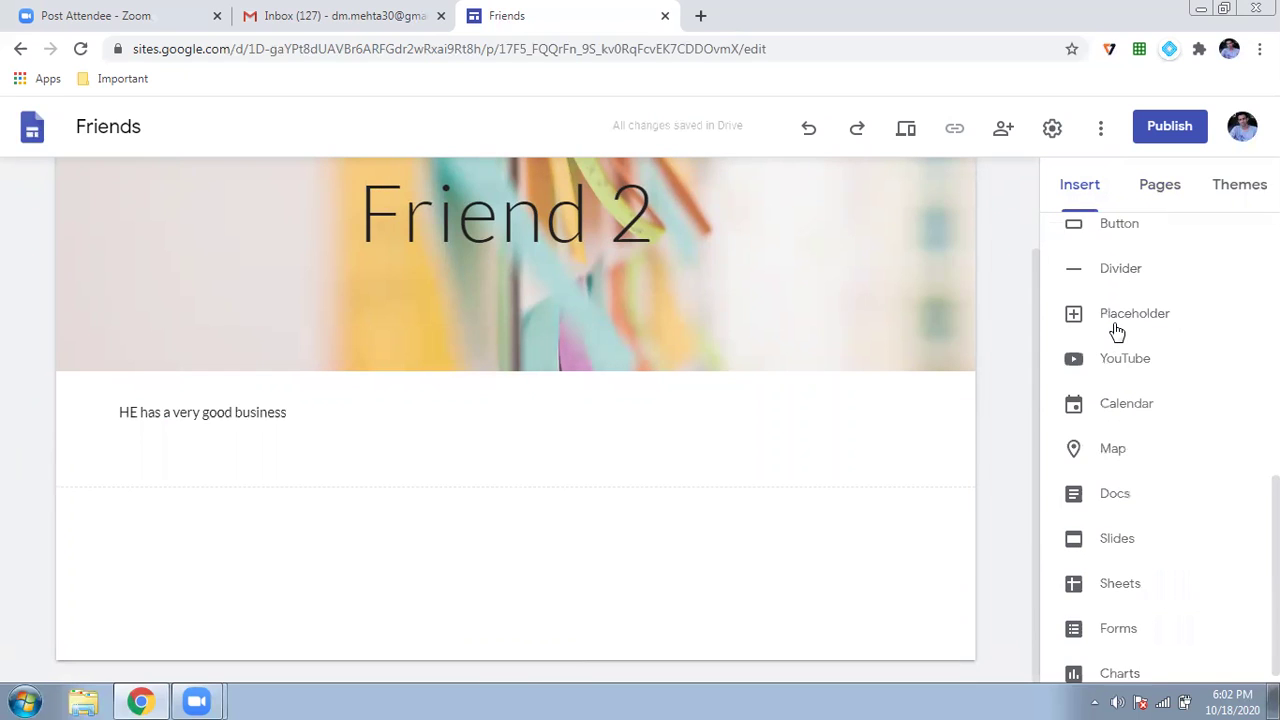
scroll(1112, 348, up, 5)
scroll(1096, 446, down, 6)
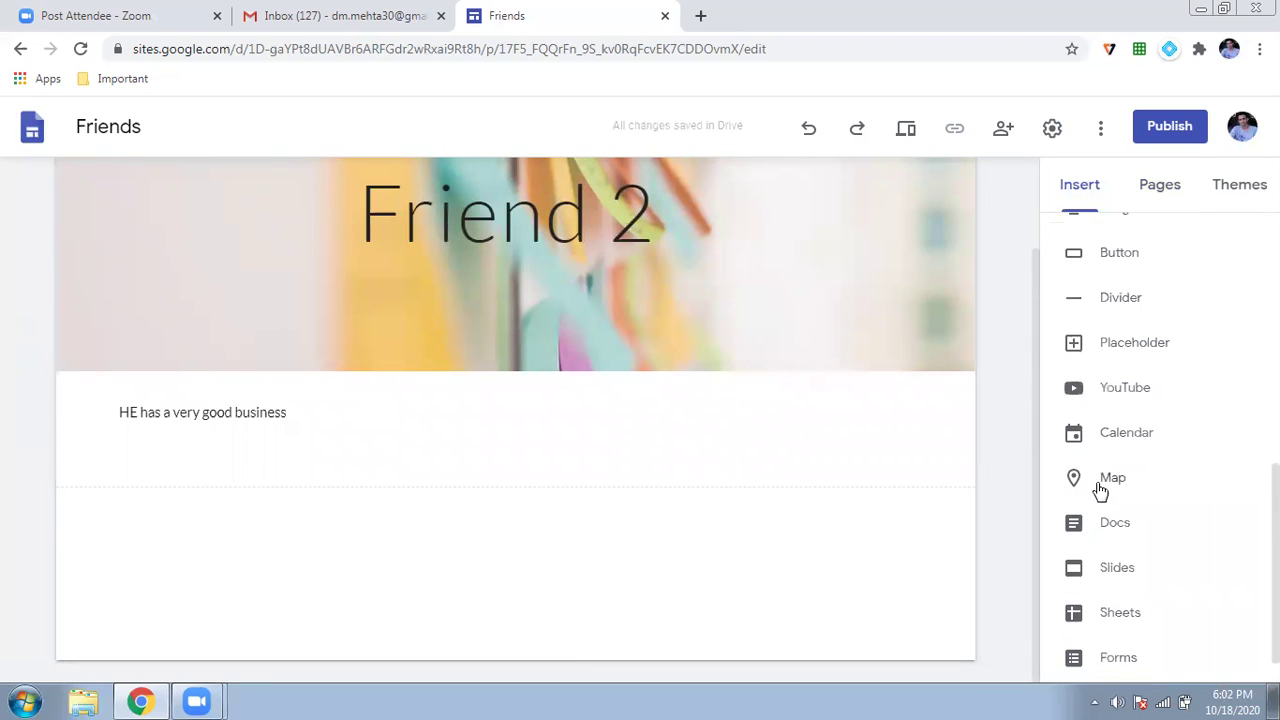
click(1100, 490)
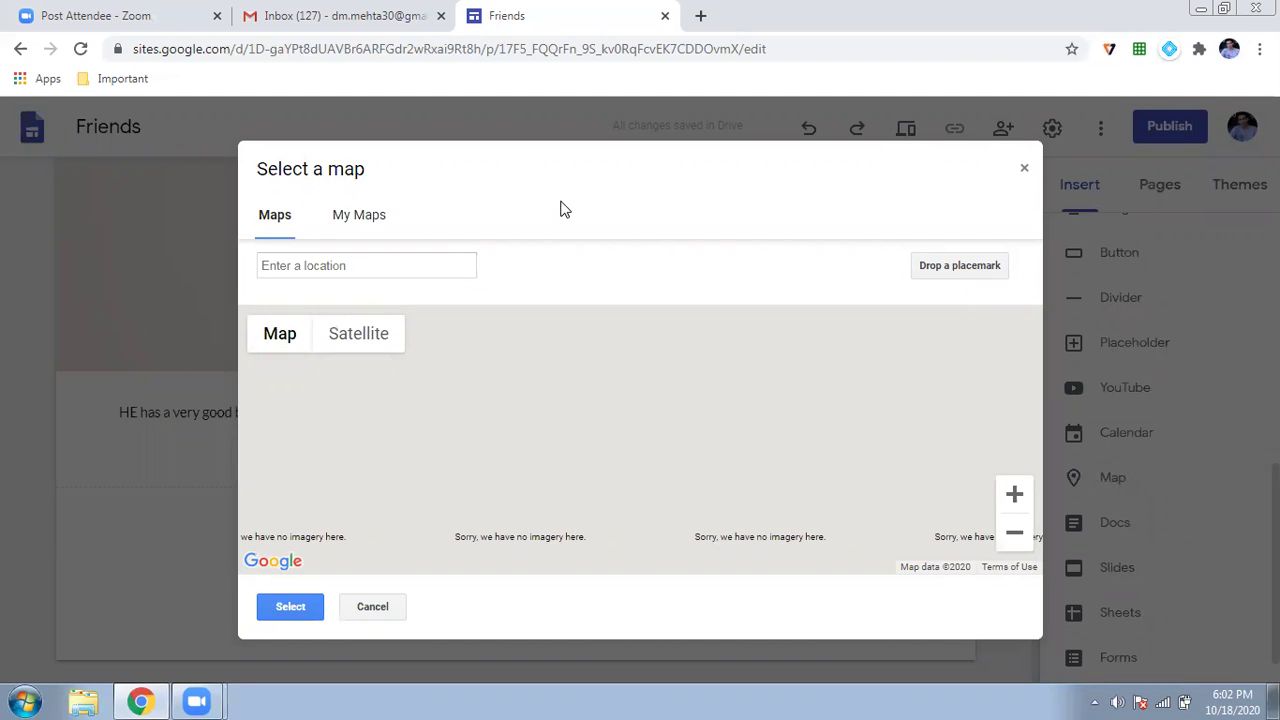
click(411, 261)
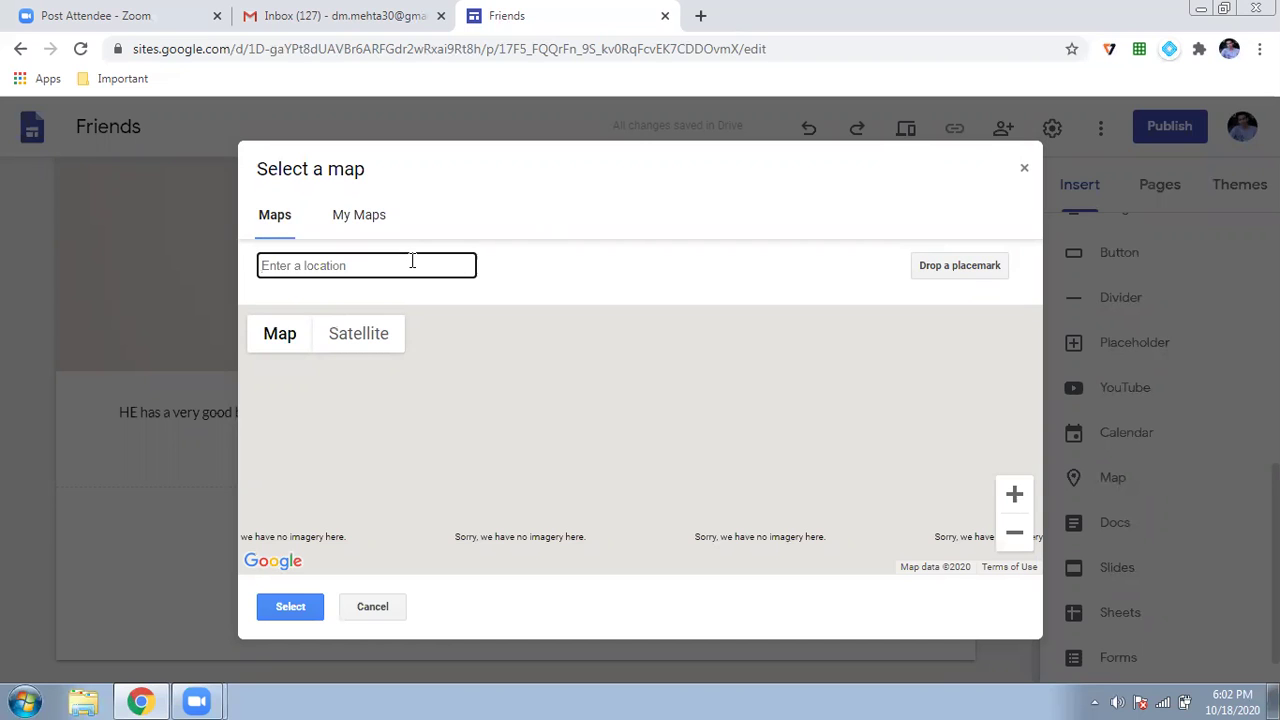
text(Rajkot)
click(390, 299)
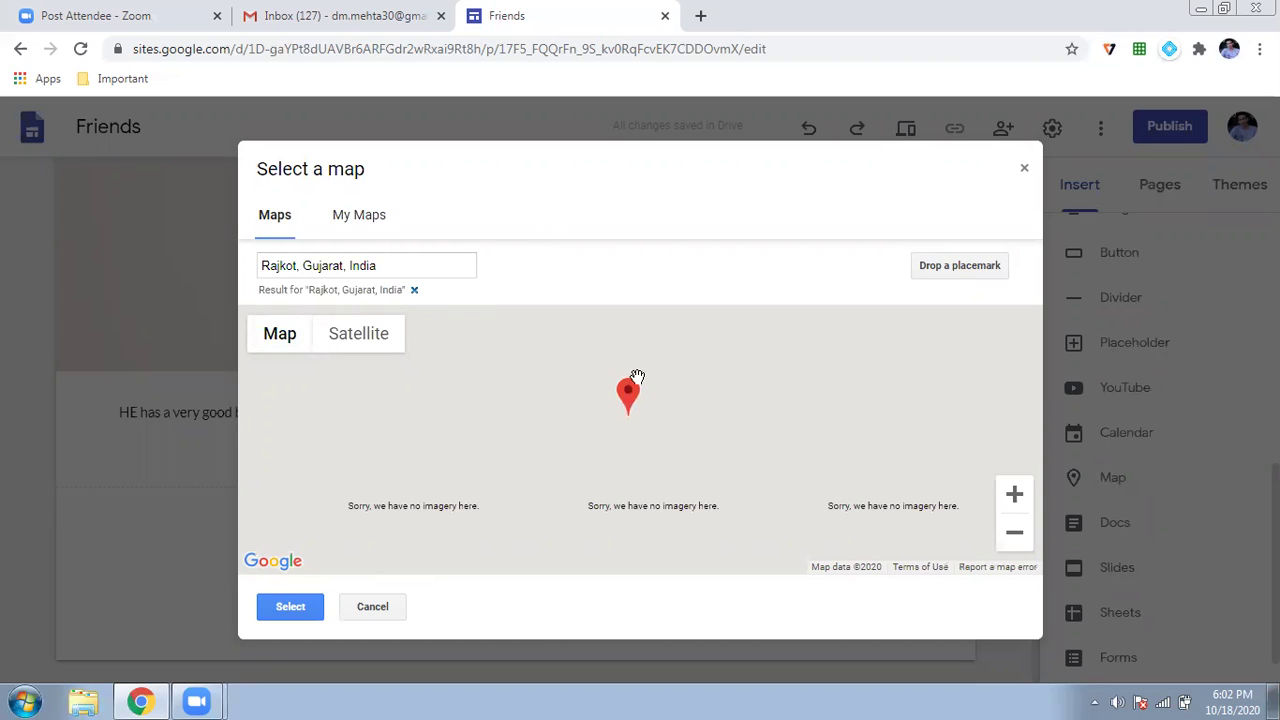
click(264, 612)
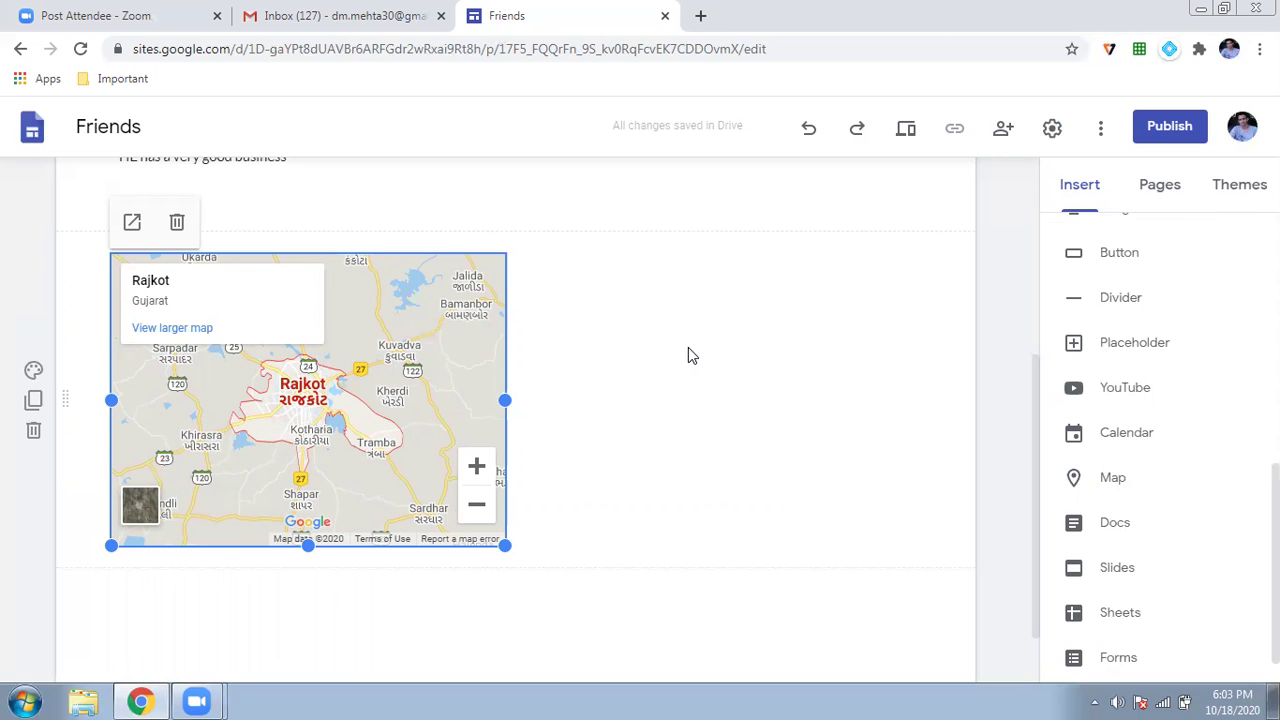
scroll(688, 350, up, 3)
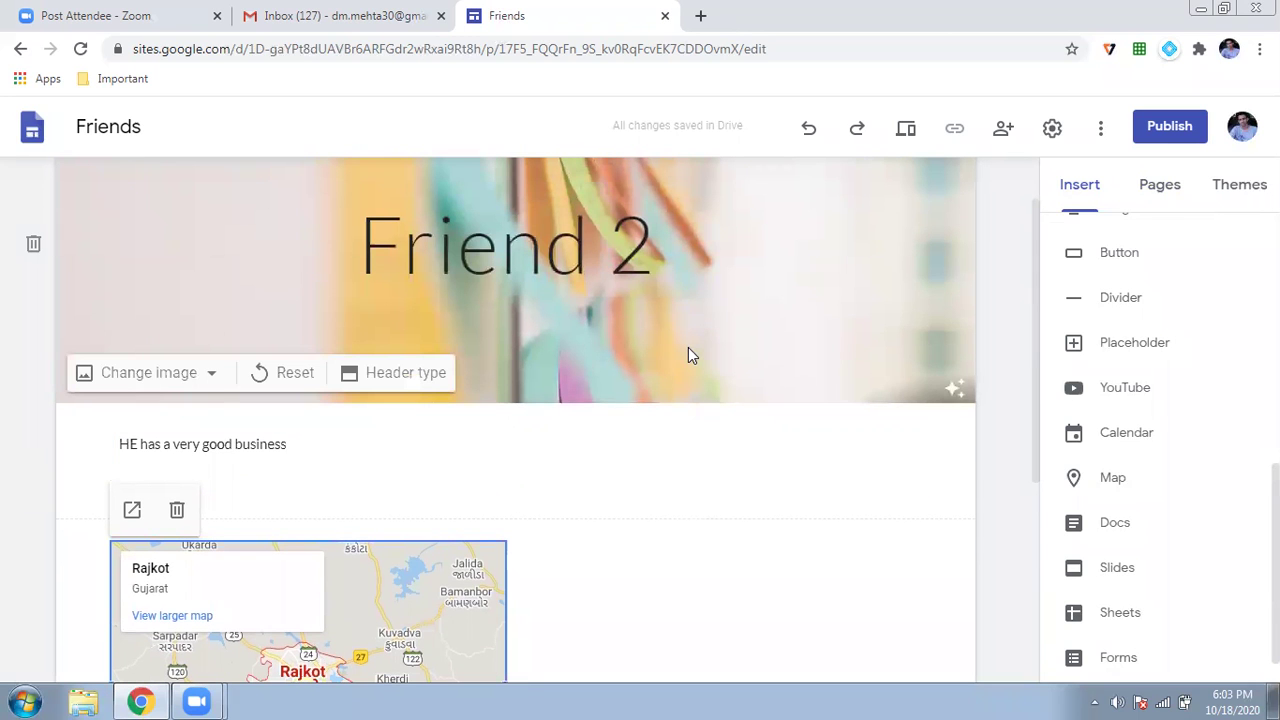
scroll(688, 347, down, 3)
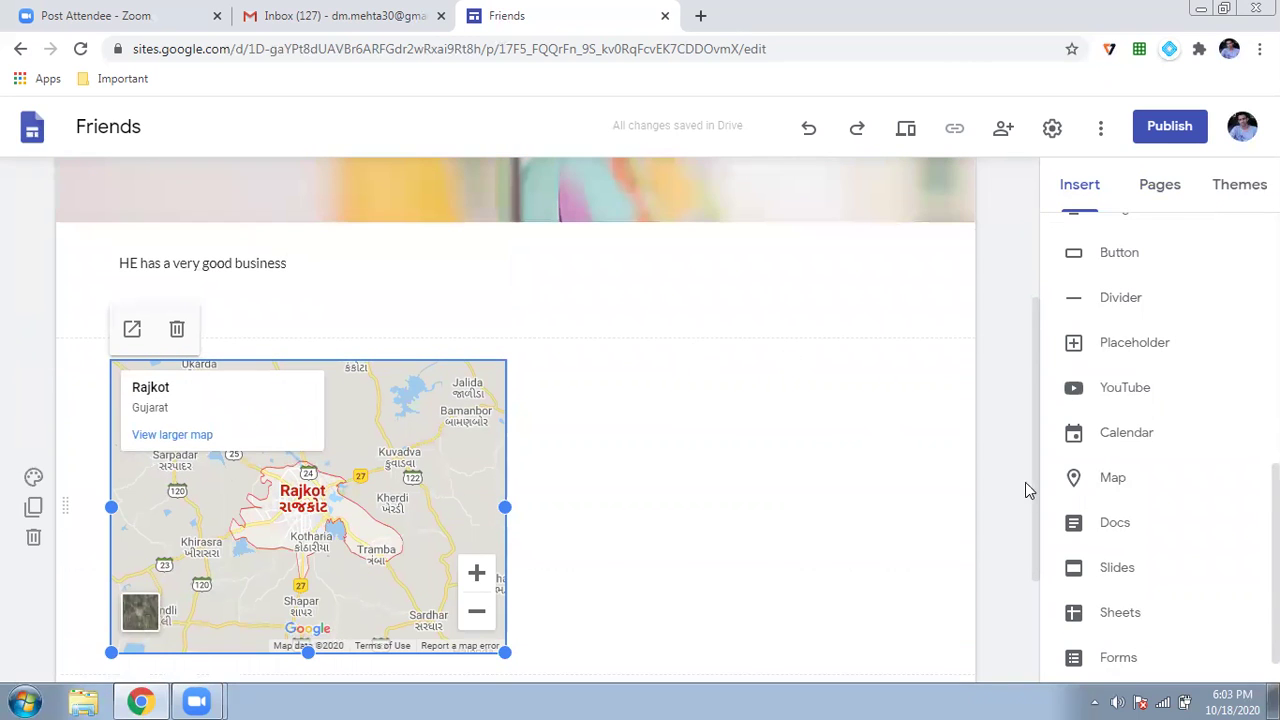
scroll(1124, 577, down, 1)
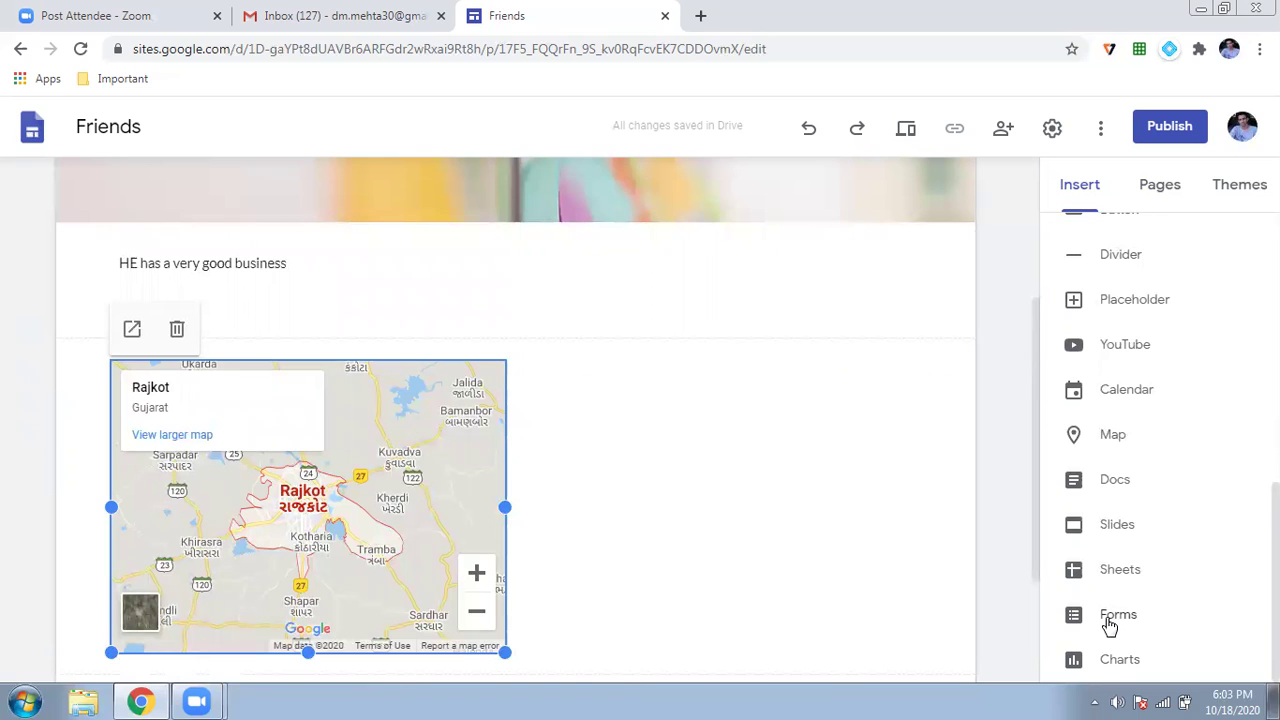
scroll(1107, 619, up, 3)
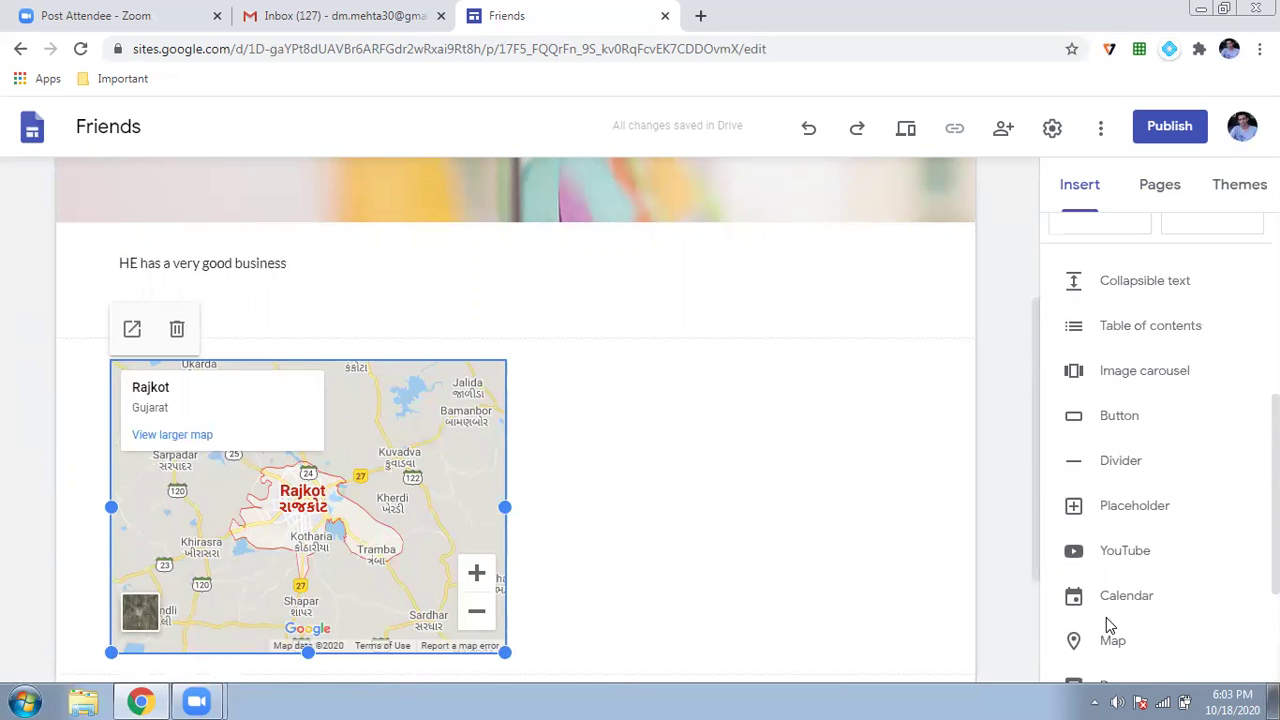
scroll(1106, 617, up, 5)
scroll(737, 426, up, 3)
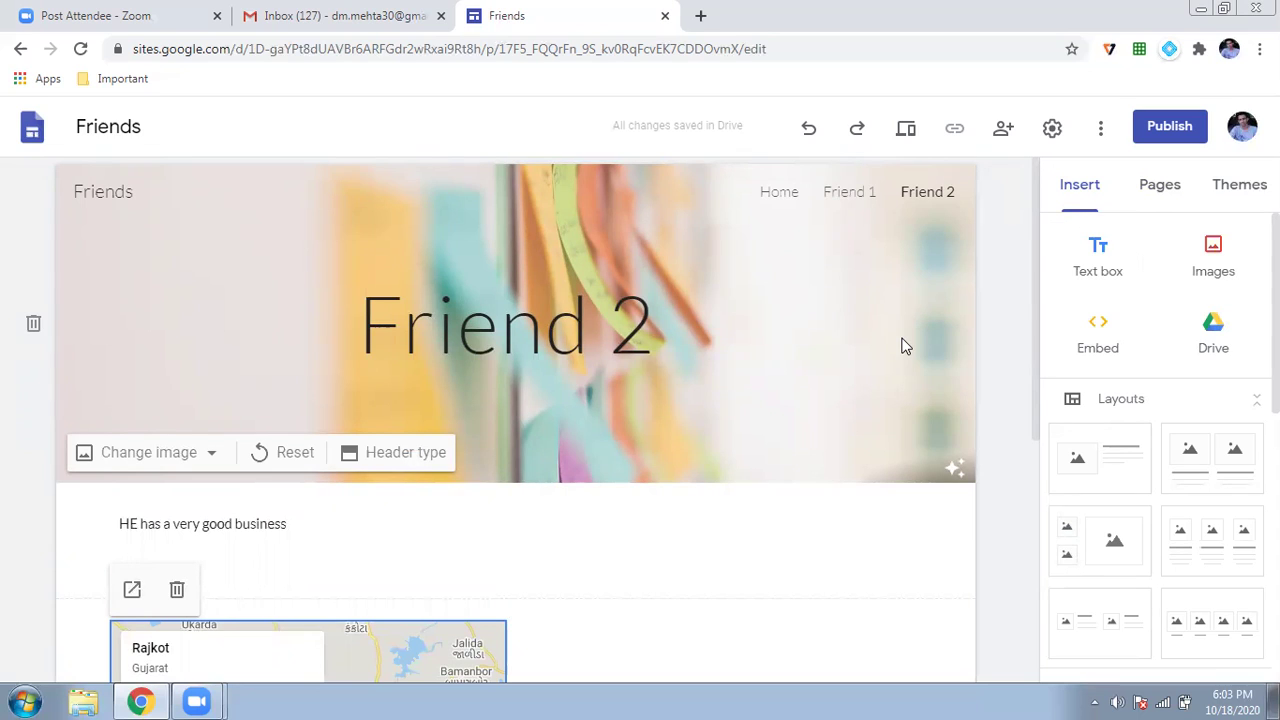
scroll(903, 366, down, 5)
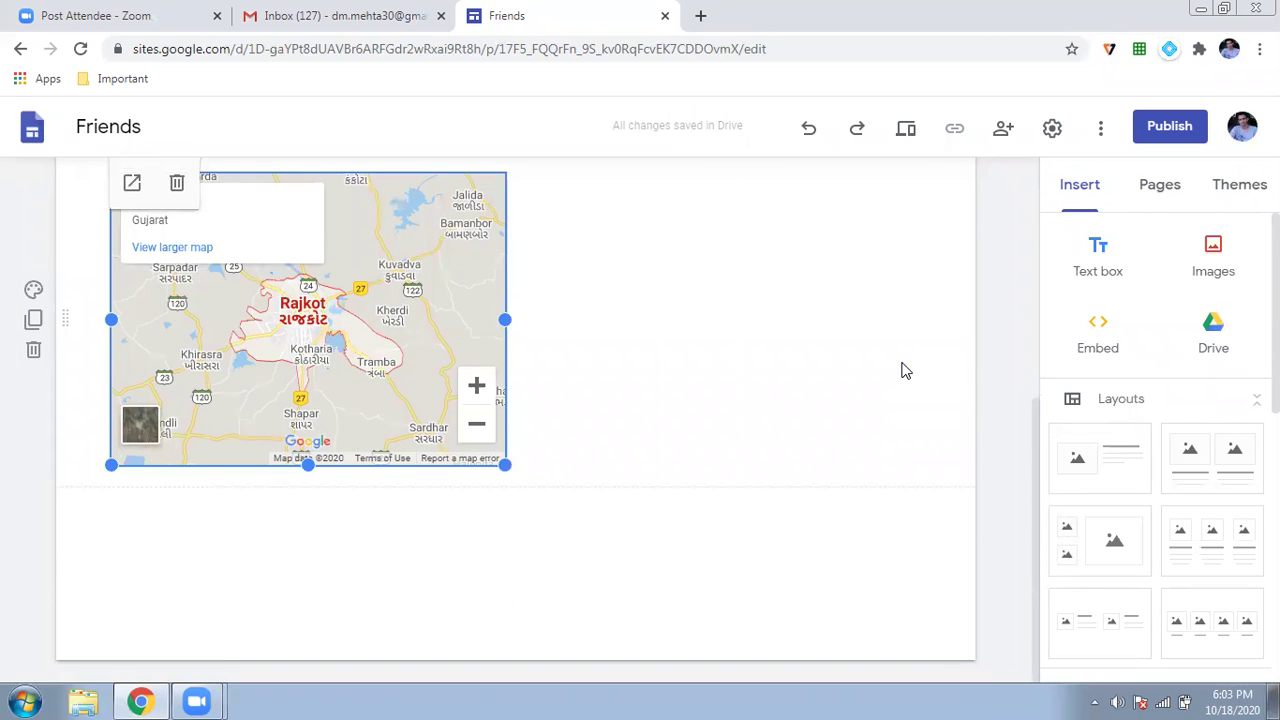
Step: Add a subpage named Further details under the Friend 2 page
click(1161, 200)
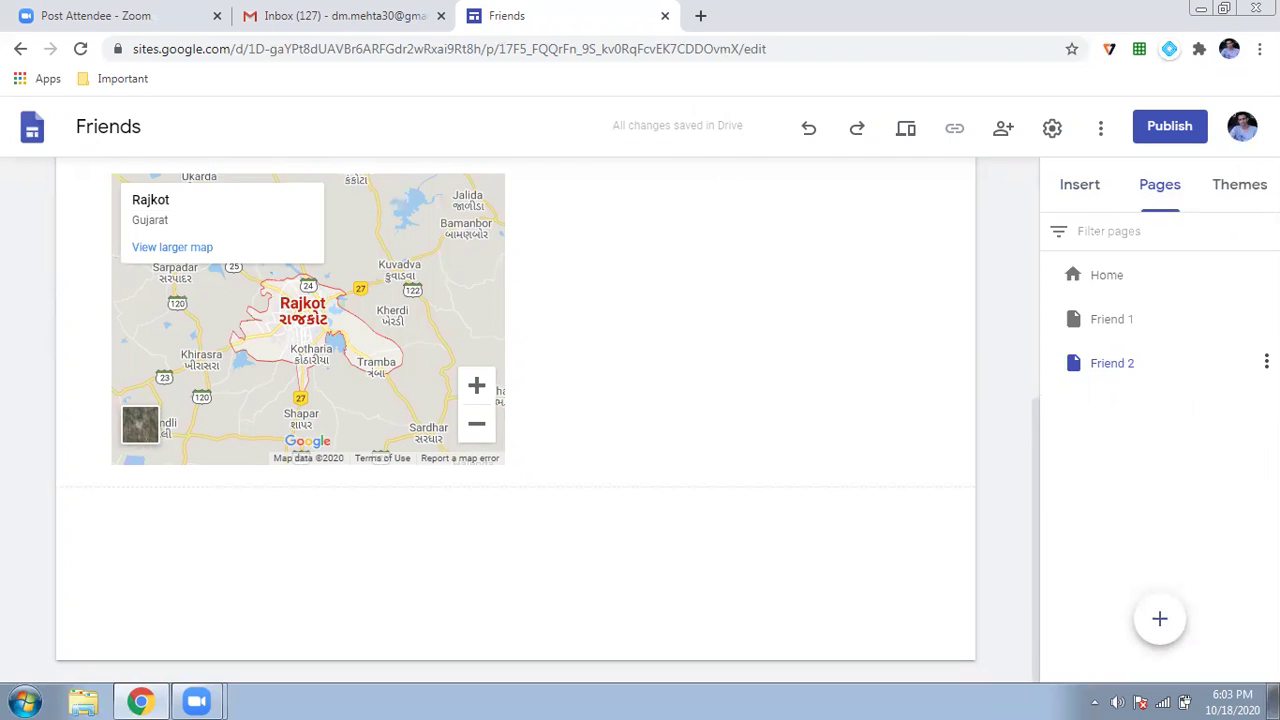
click(1266, 361)
click(1184, 512)
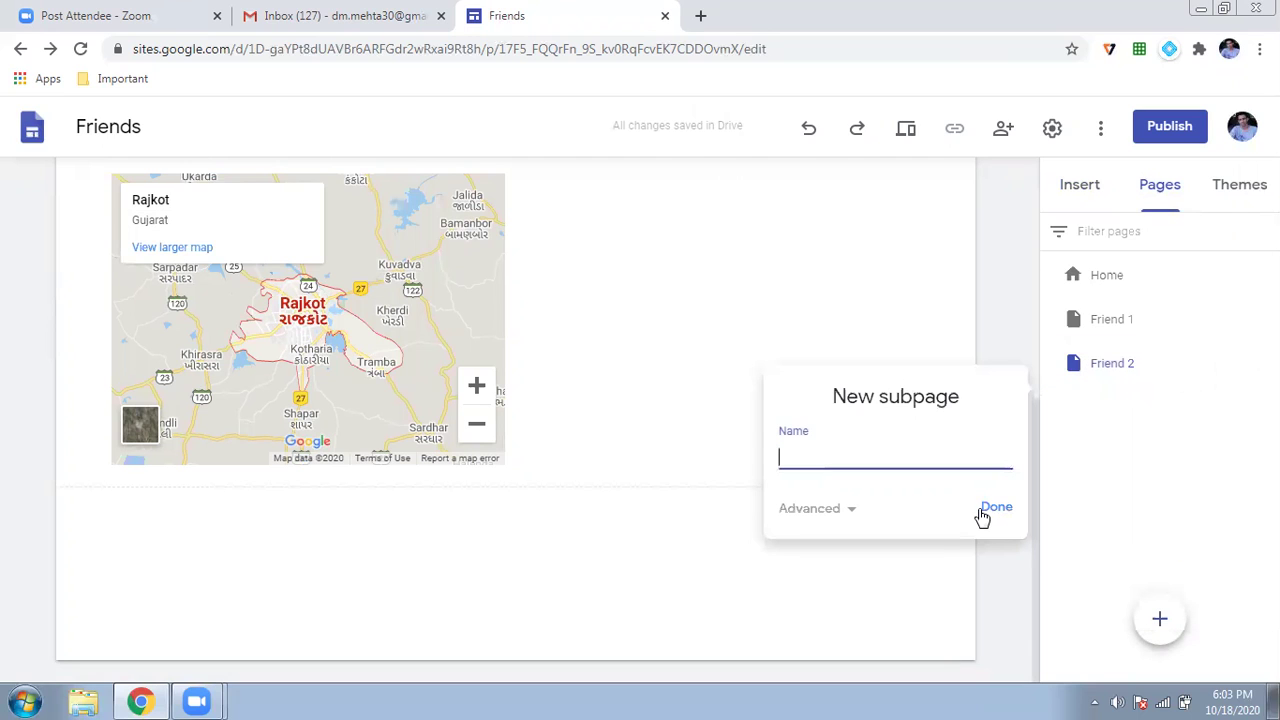
text(Fut)
text(rther de)
text(tails)
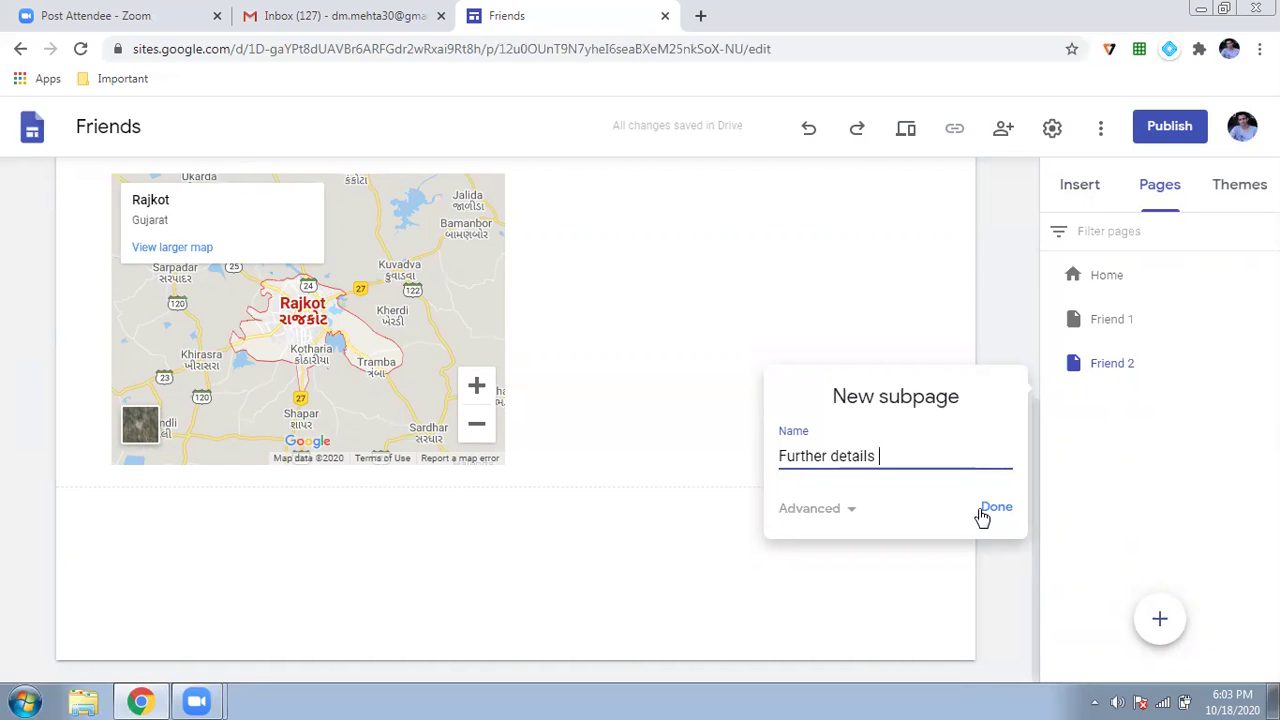
click(983, 517)
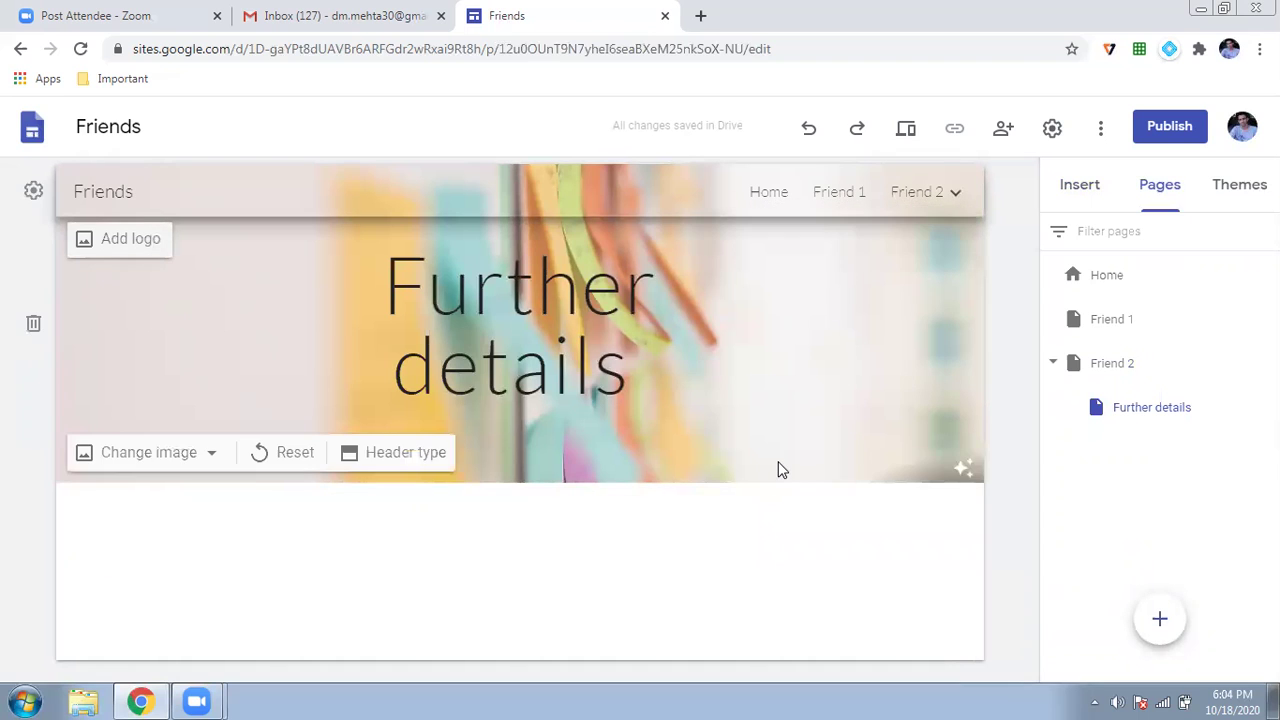
Step: Insert the layout with one image beside a title and text on the Further details page
click(1072, 192)
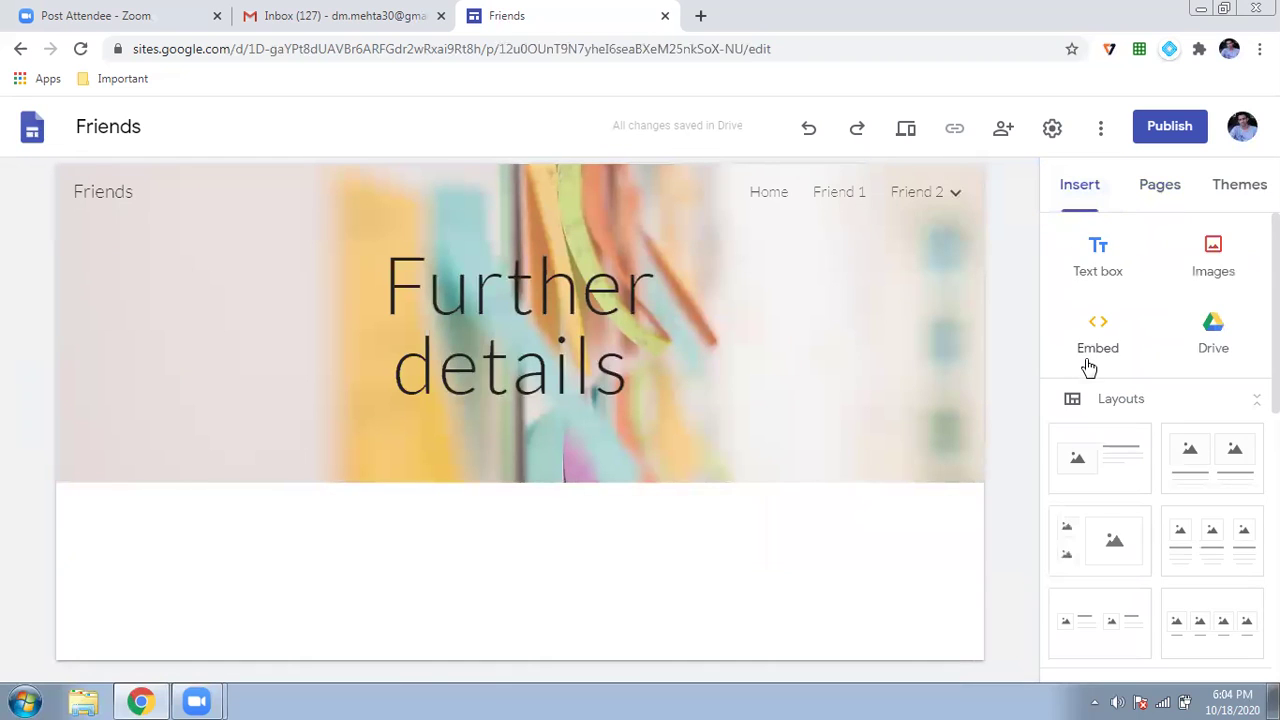
scroll(1086, 366, down, 3)
scroll(1088, 368, up, 2)
scroll(1108, 451, down, 2)
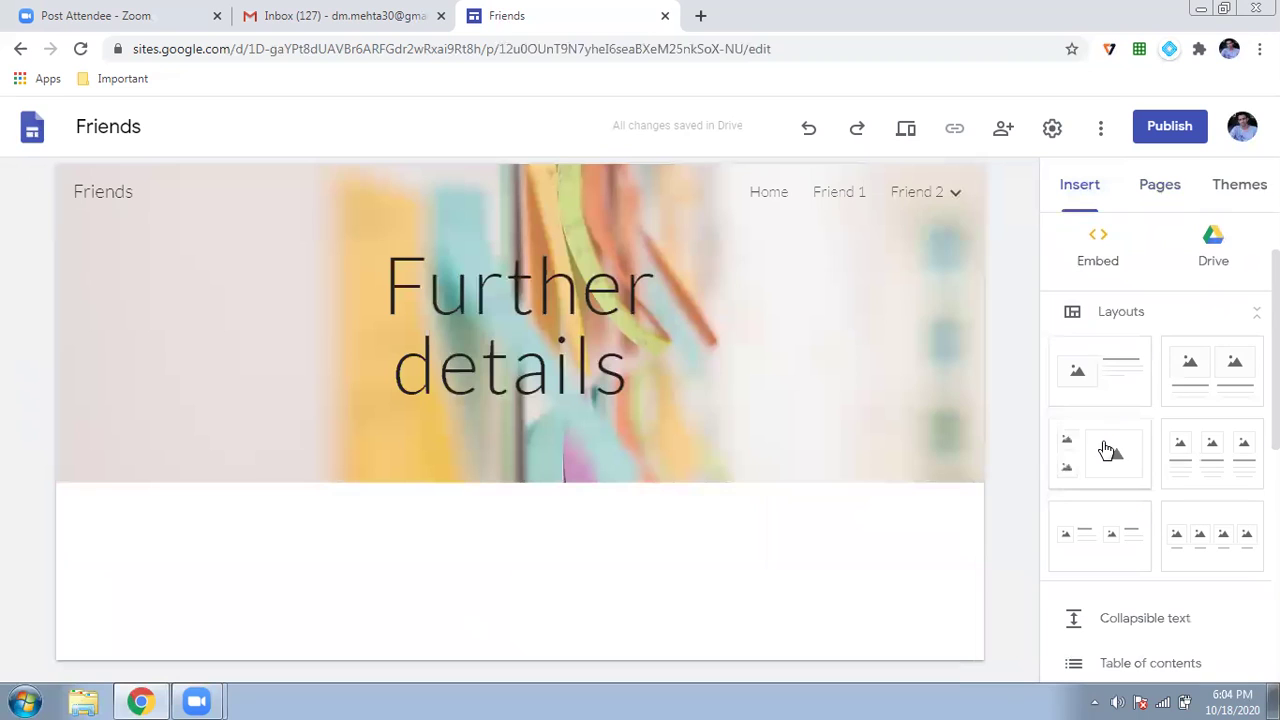
scroll(1106, 450, up, 1)
click(1101, 416)
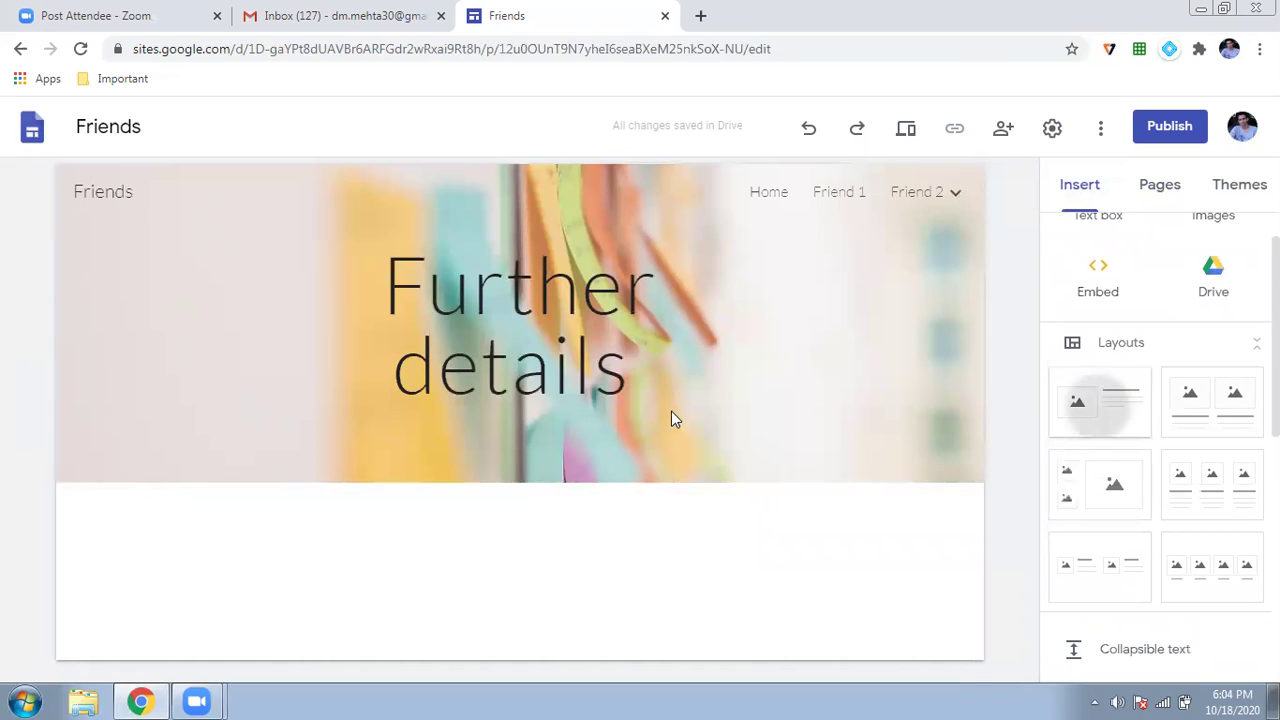
Step: Search Google Images for "friendship quotes" to fill the layout's image placeholder
click(274, 371)
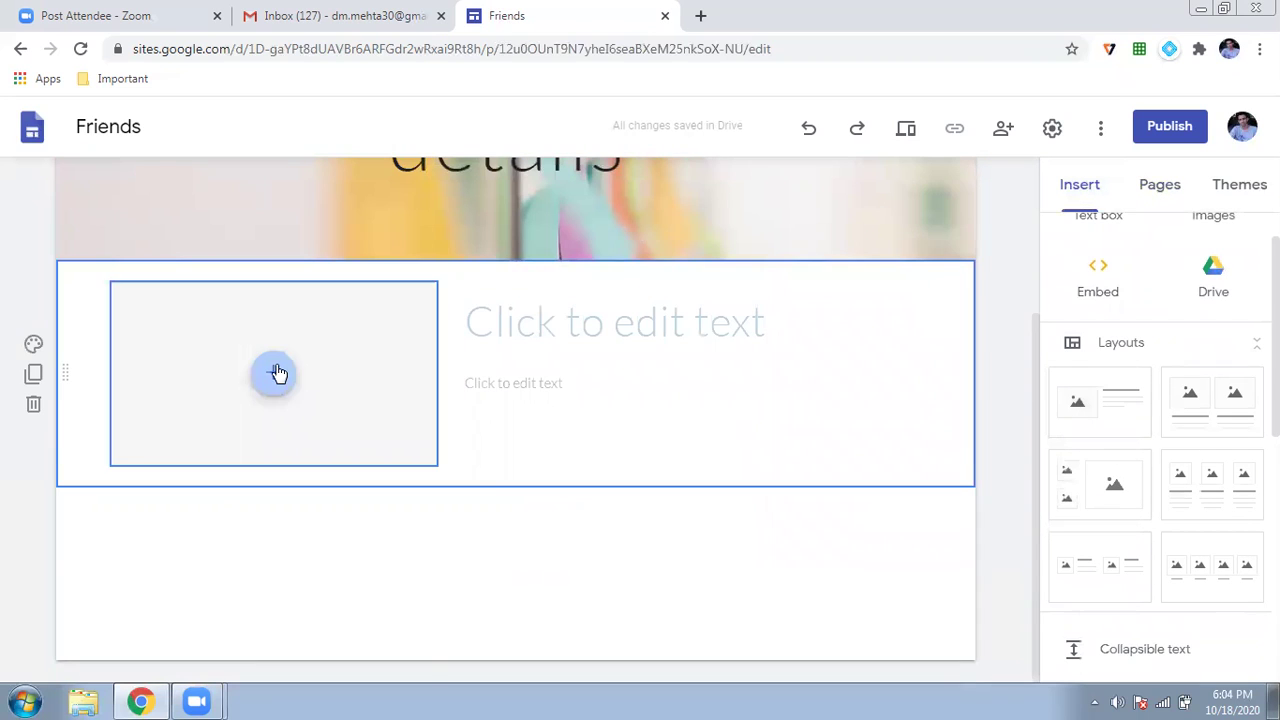
click(274, 372)
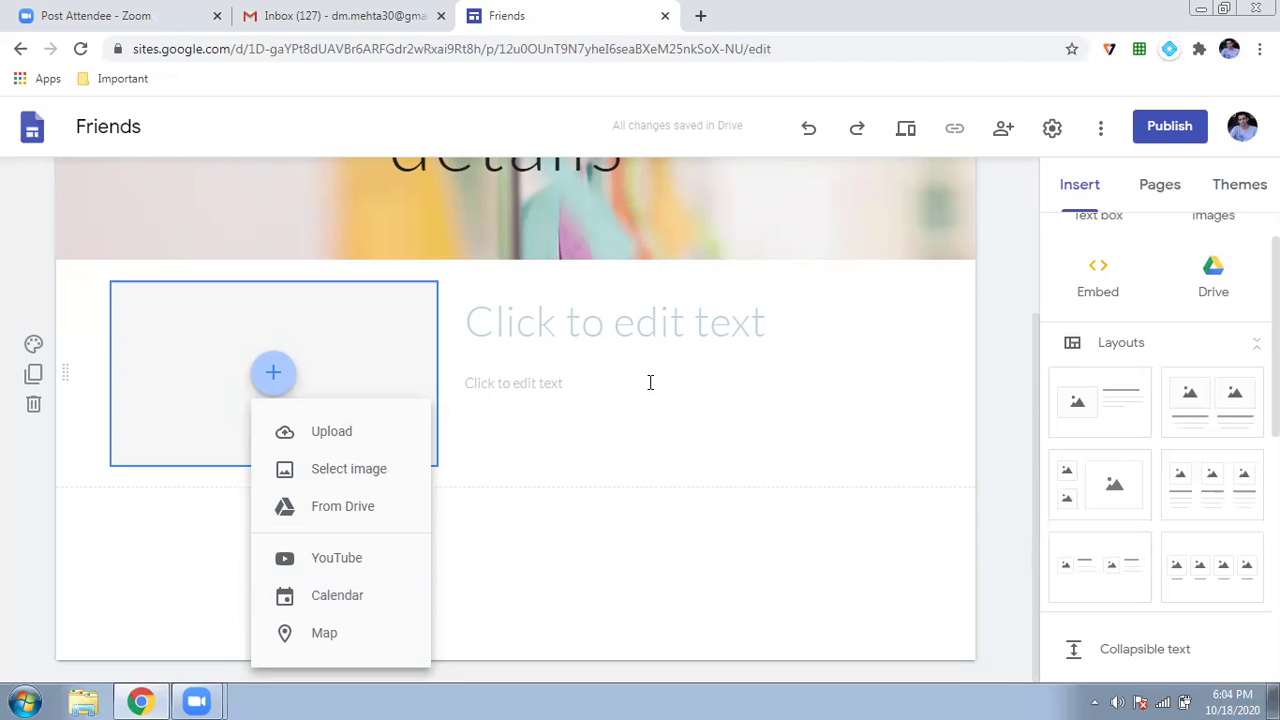
click(361, 484)
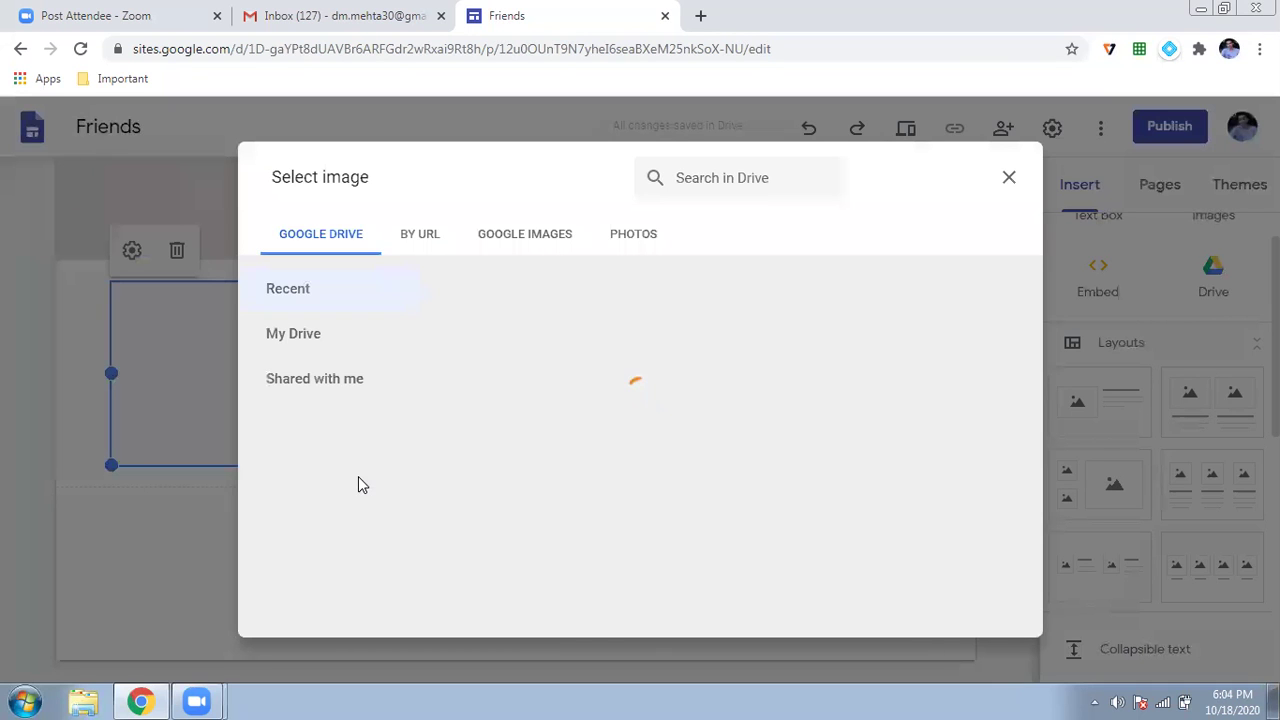
click(548, 243)
click(571, 173)
text(f)
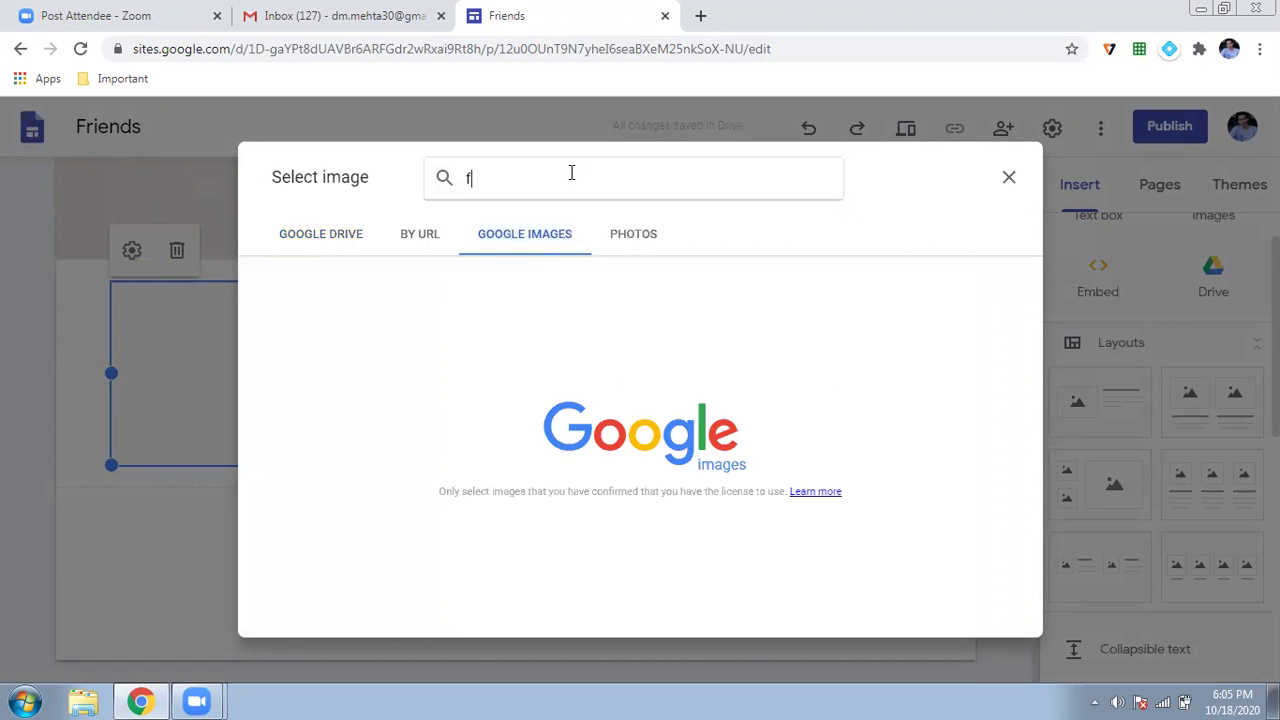
text(riends)
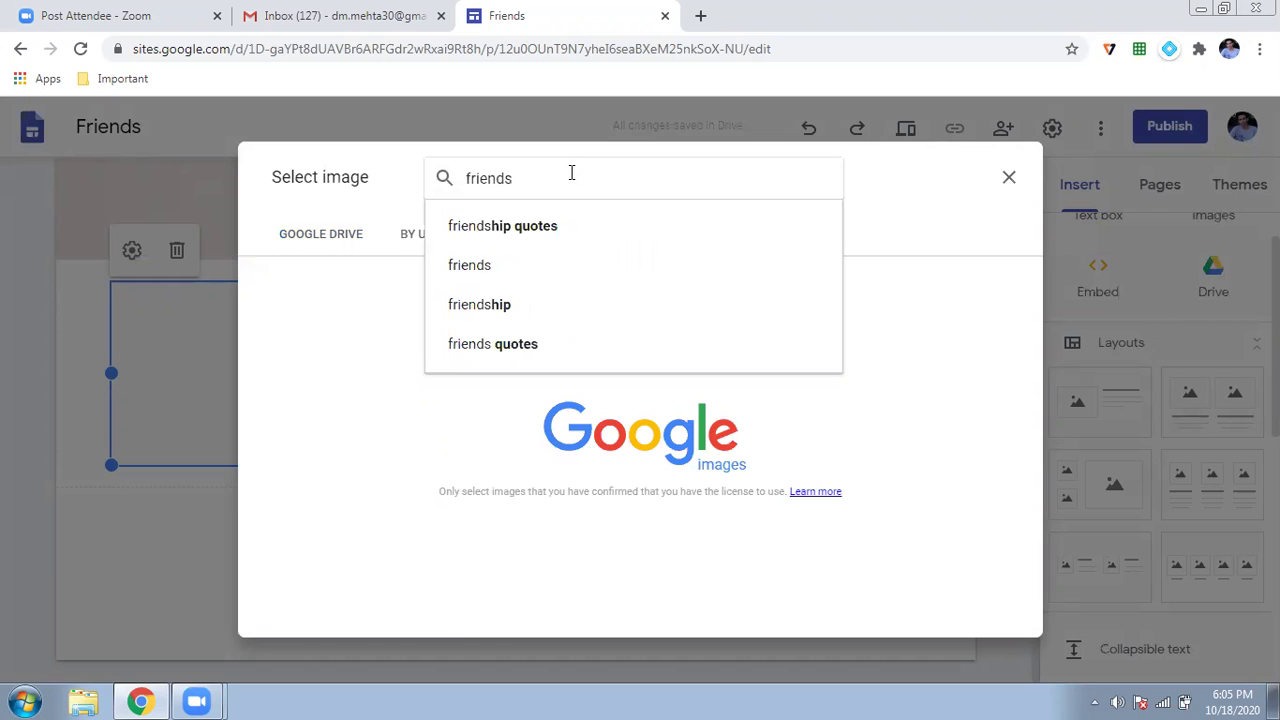
key(Down)
key(Return)
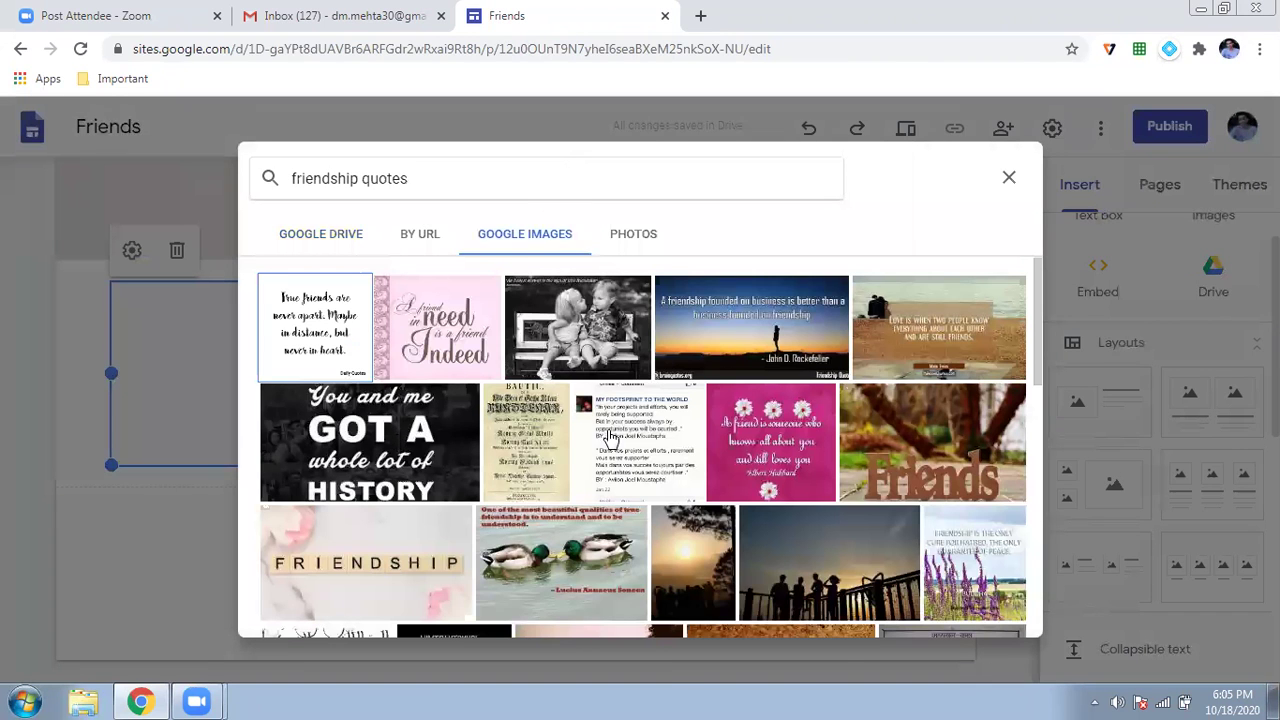
Step: Insert the picture of people silhouetted on mountain rocks at sunset into the layout's image placeholder
scroll(678, 330, down, 4)
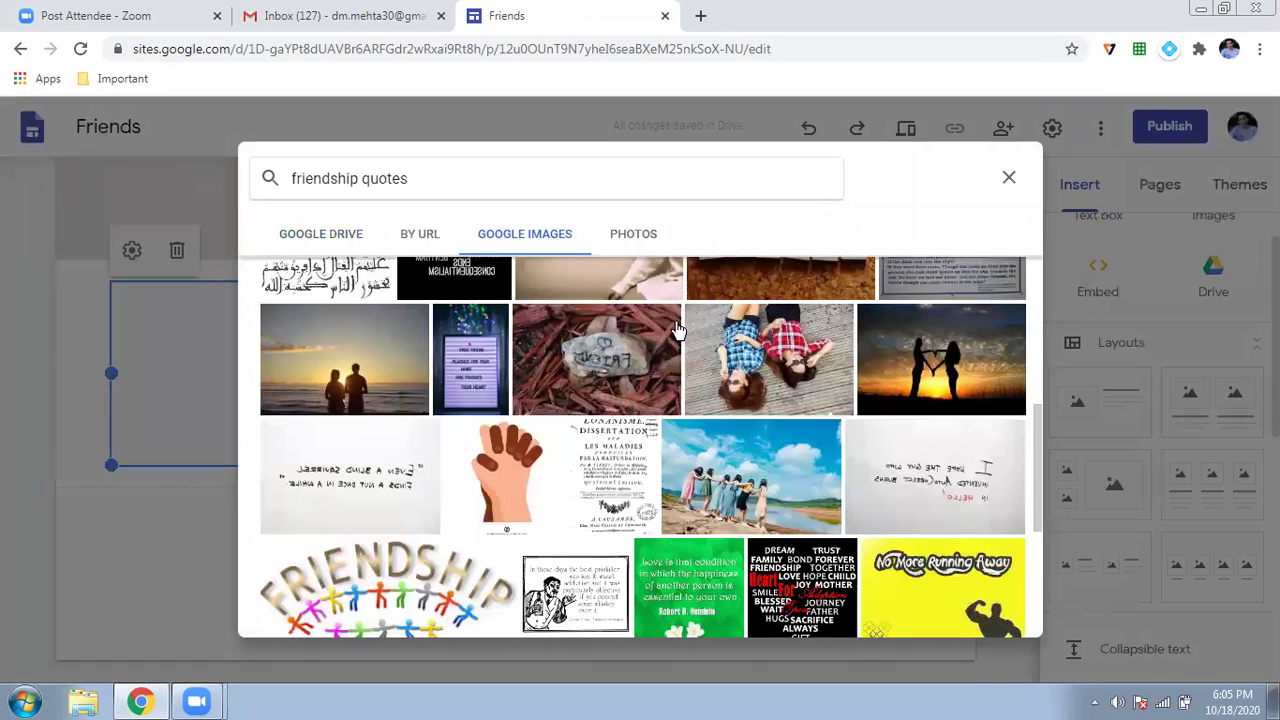
scroll(678, 330, down, 2)
scroll(668, 418, down, 1)
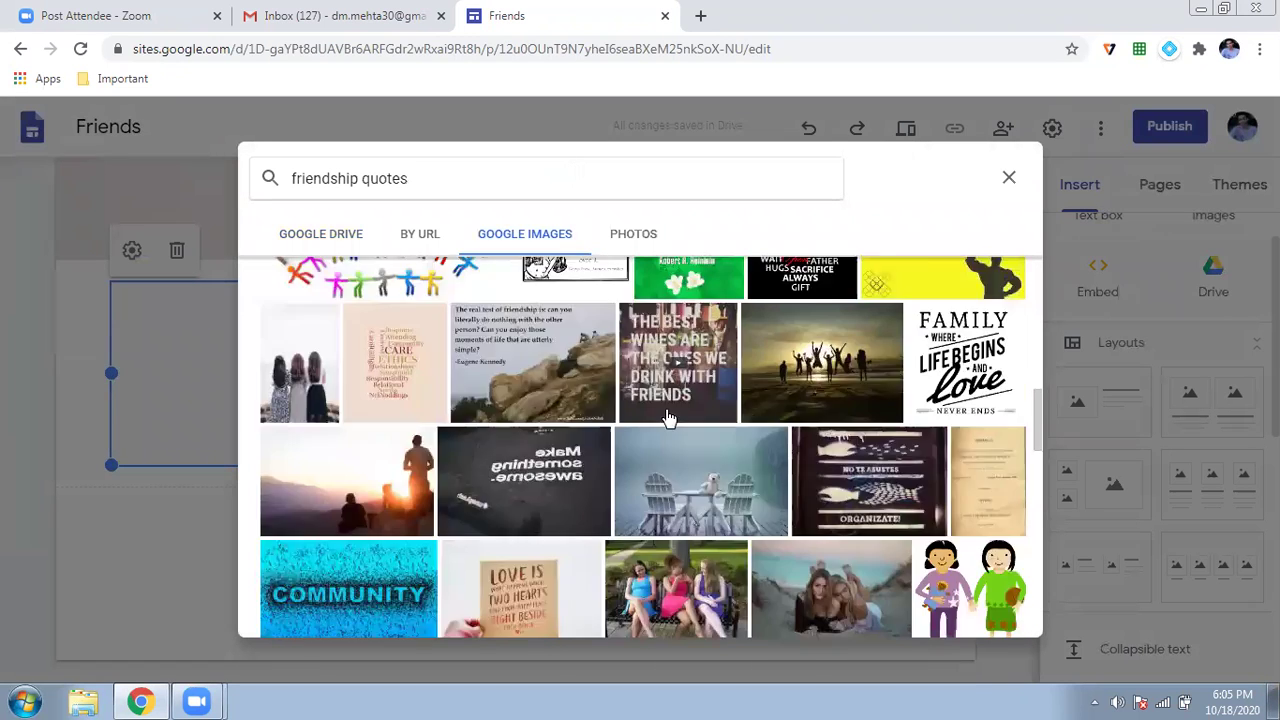
scroll(668, 418, down, 3)
scroll(443, 366, up, 2)
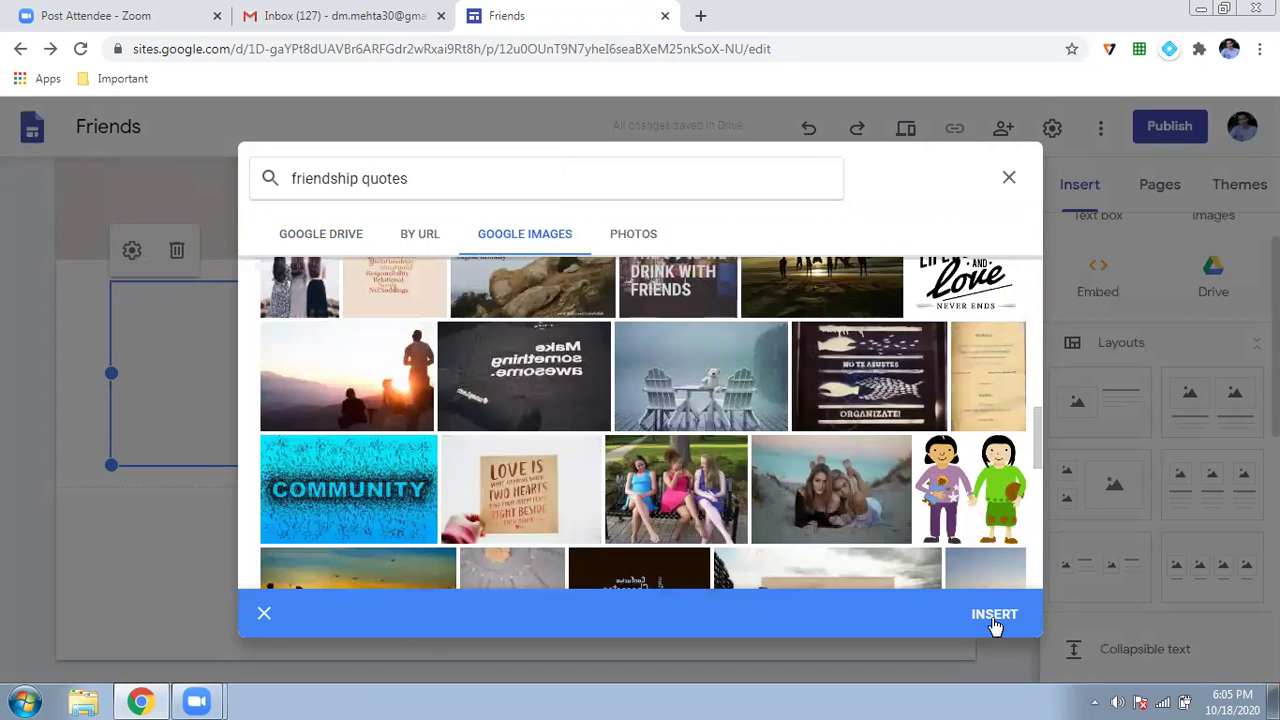
click(995, 617)
Step: Enter "This is my friendship" as the title beside the sunset picture
click(588, 343)
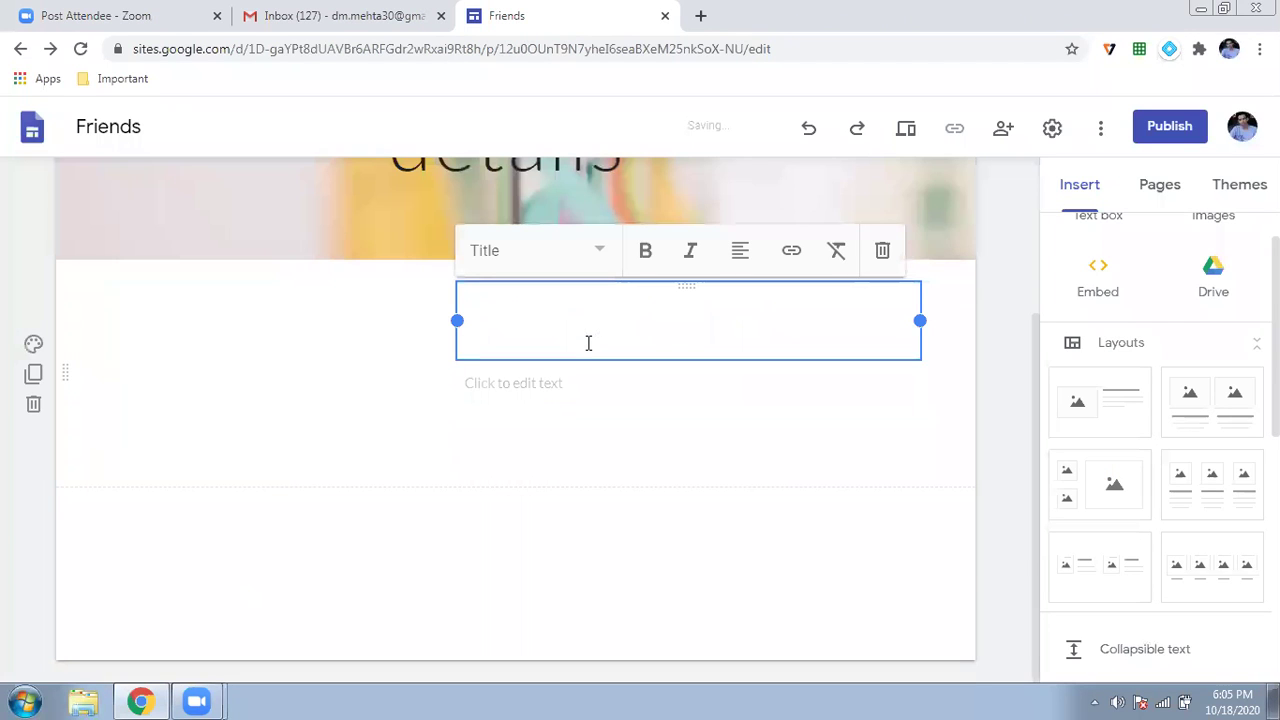
text(This is )
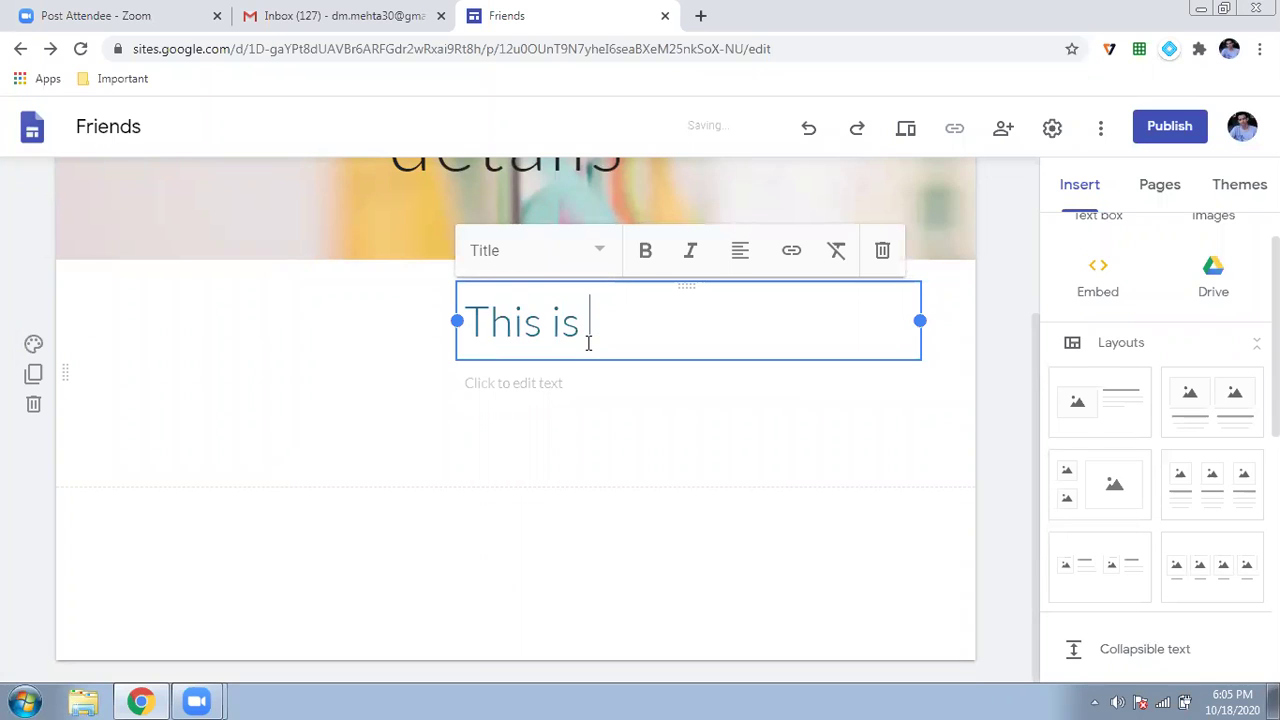
text(my frie)
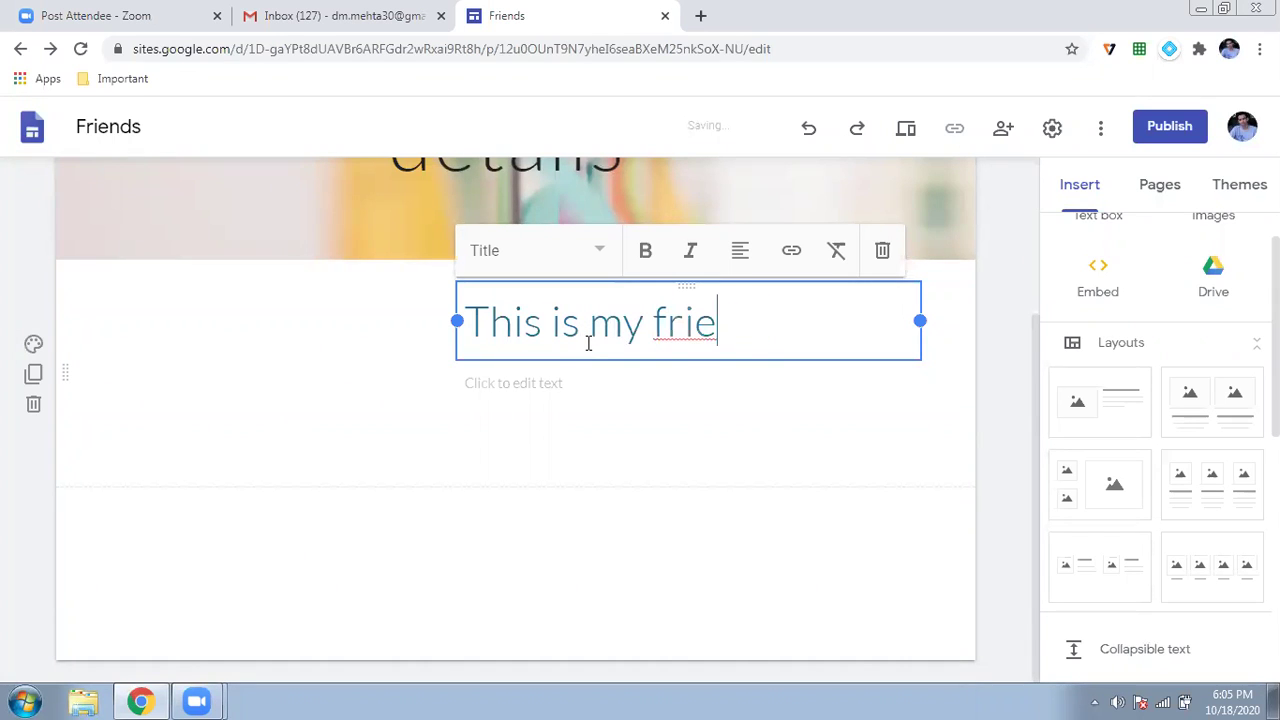
text(ns)
key(BackSpace)
text(d)
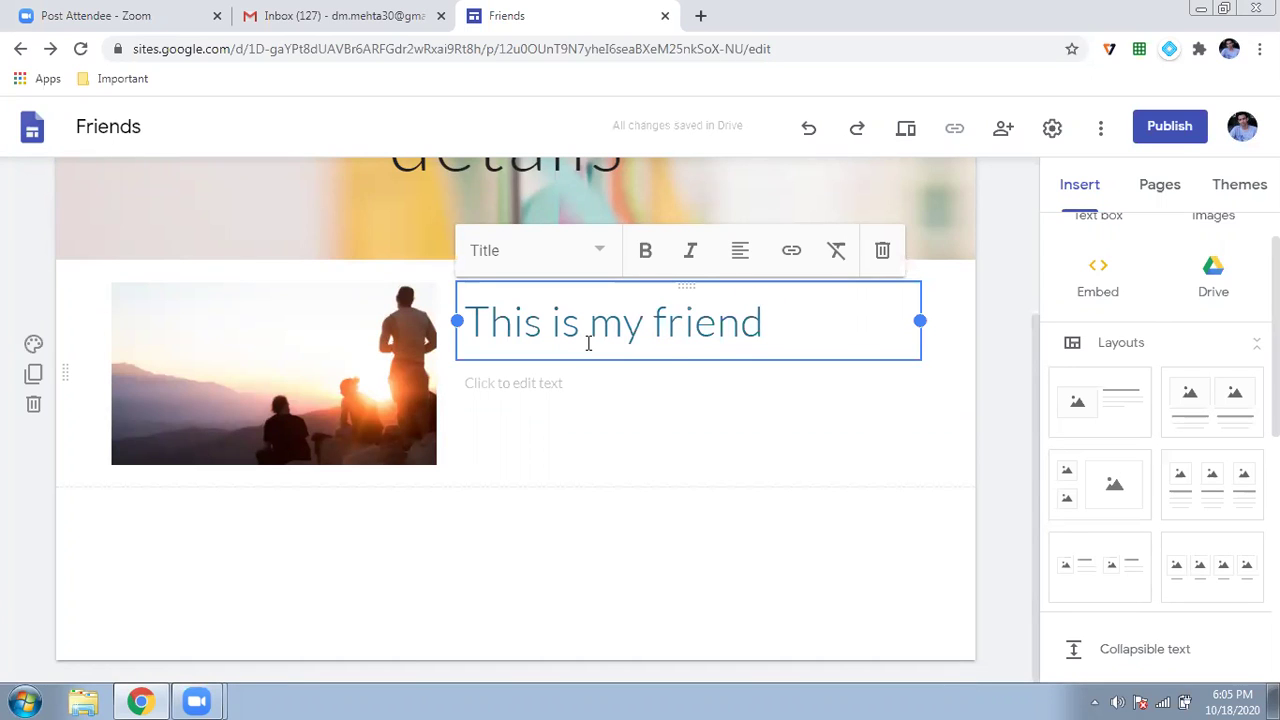
key(BackSpace)
text(ship)
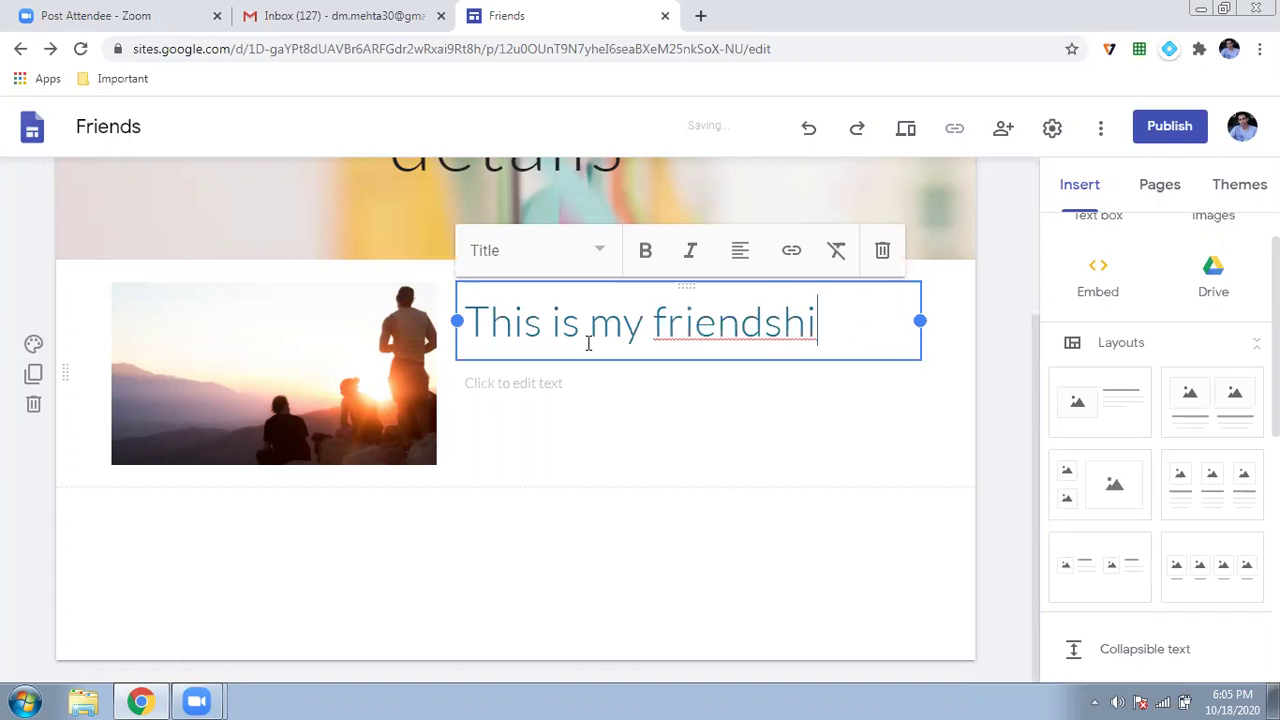
Step: Enter "This a very nice" as the body text under the "This is my friendship" title
click(560, 381)
text(Tjhis)
key(BackSpace)
key(BackSpace)
key(BackSpace)
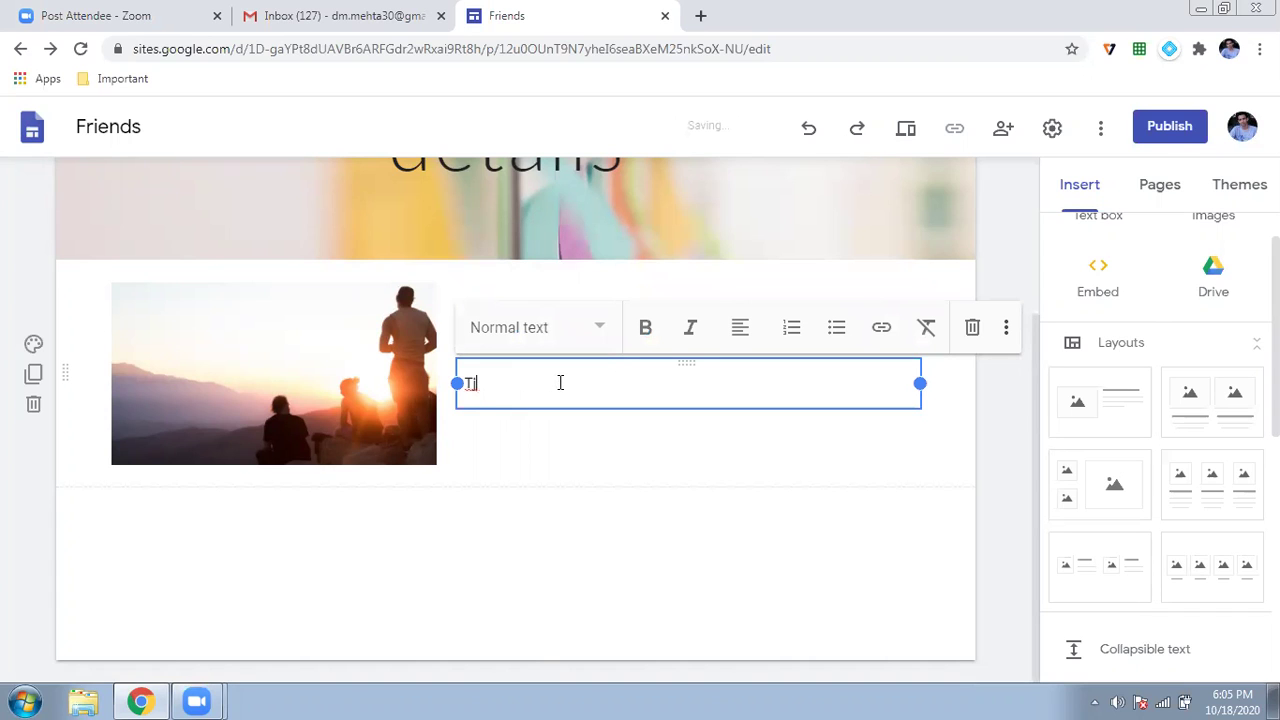
text(his a very nice)
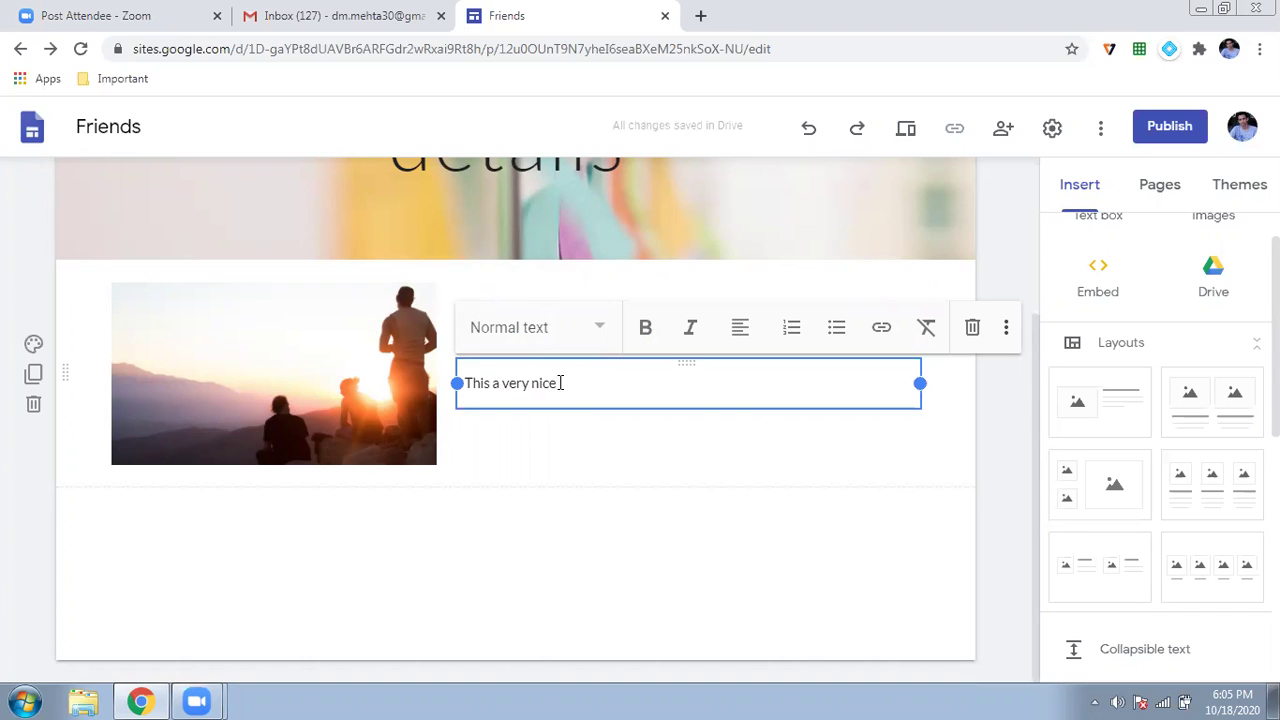
click(805, 487)
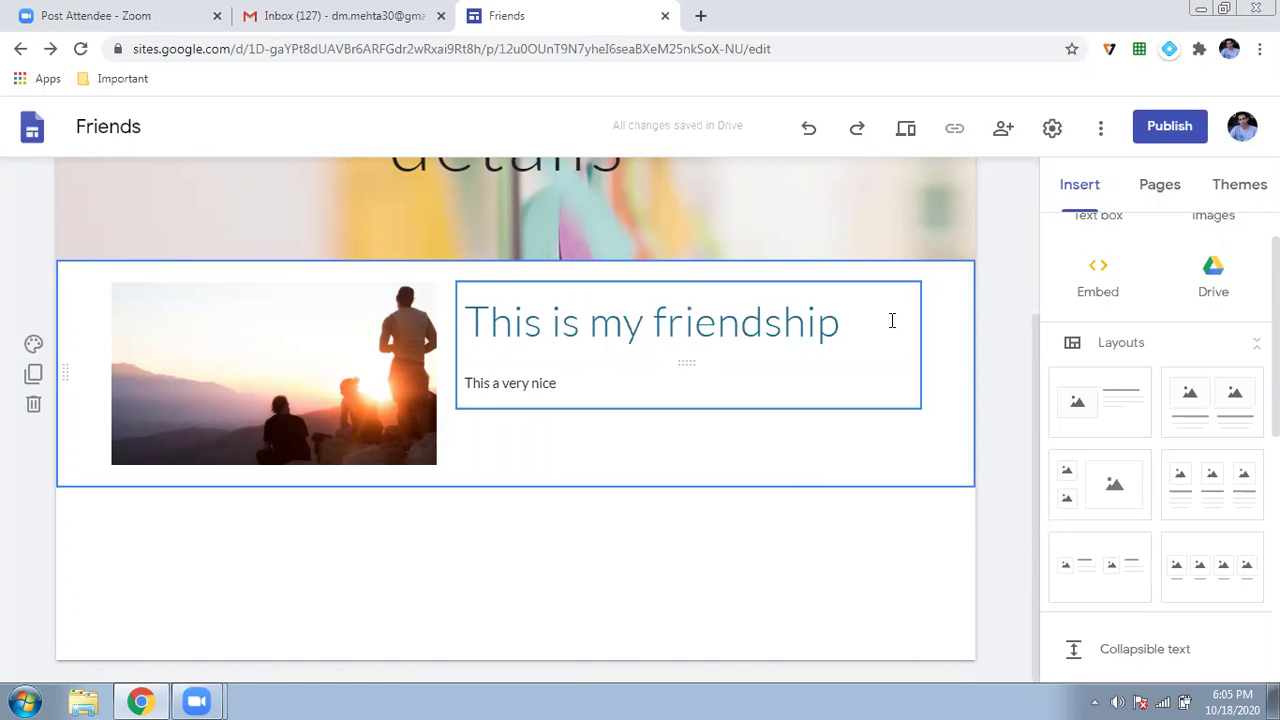
Step: Open the Home page and review its header, navigation, heading and image carousel
scroll(834, 249, up, 2)
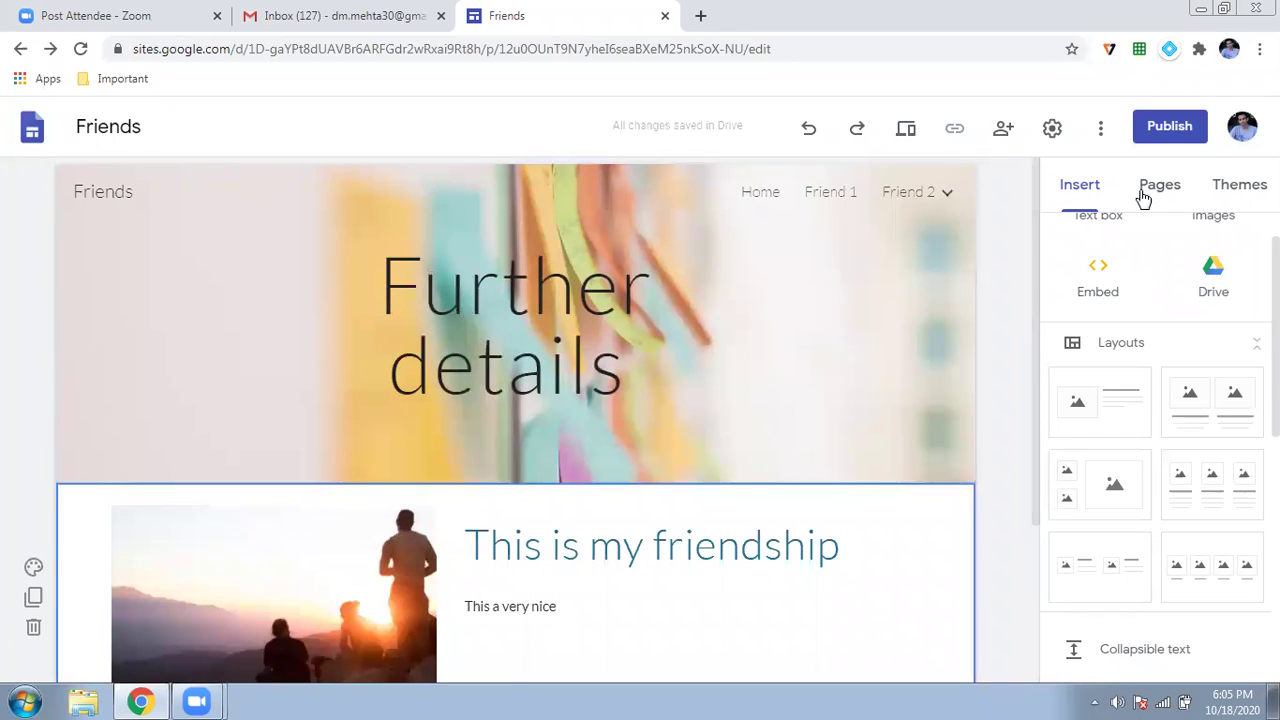
click(763, 192)
scroll(819, 420, down, 3)
scroll(819, 420, down, 2)
scroll(819, 420, up, 3)
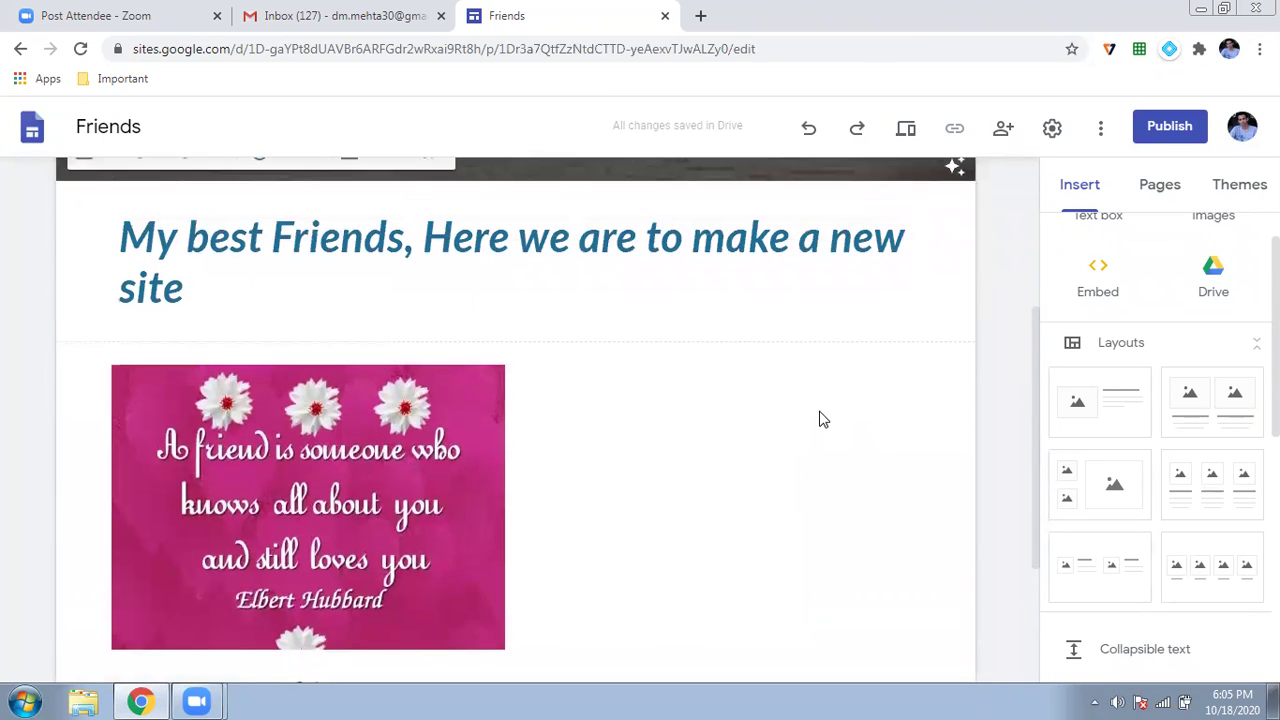
scroll(819, 420, up, 3)
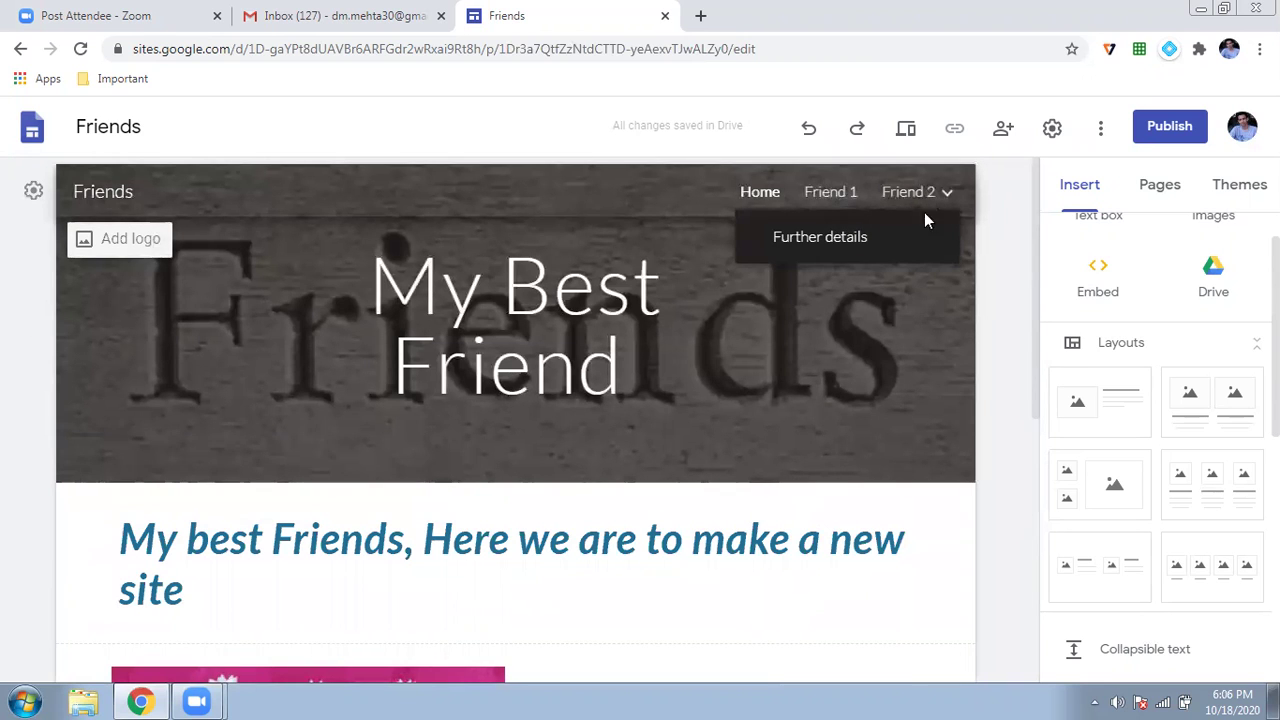
scroll(1034, 257, down, 5)
scroll(1034, 257, up, 4)
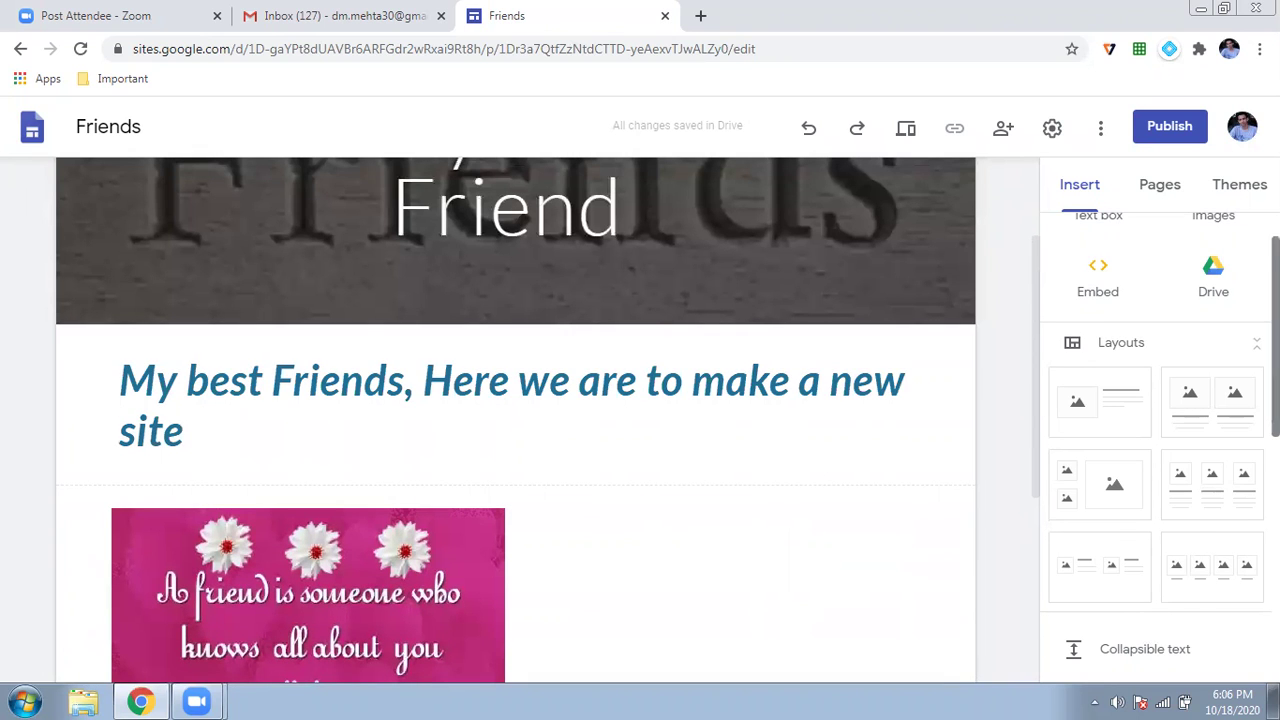
scroll(1189, 297, up, 1)
Step: Add a text box to the Home page and place it below the image carousel
click(1095, 248)
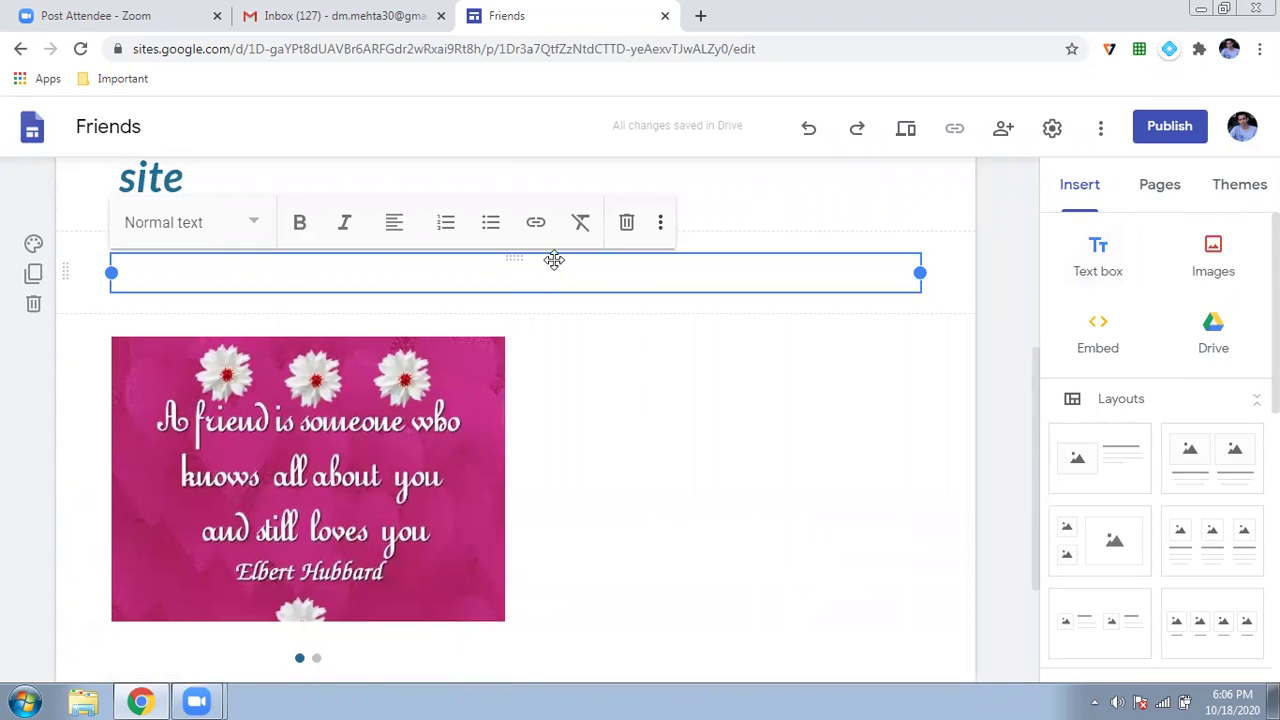
drag(554, 262, 390, 511)
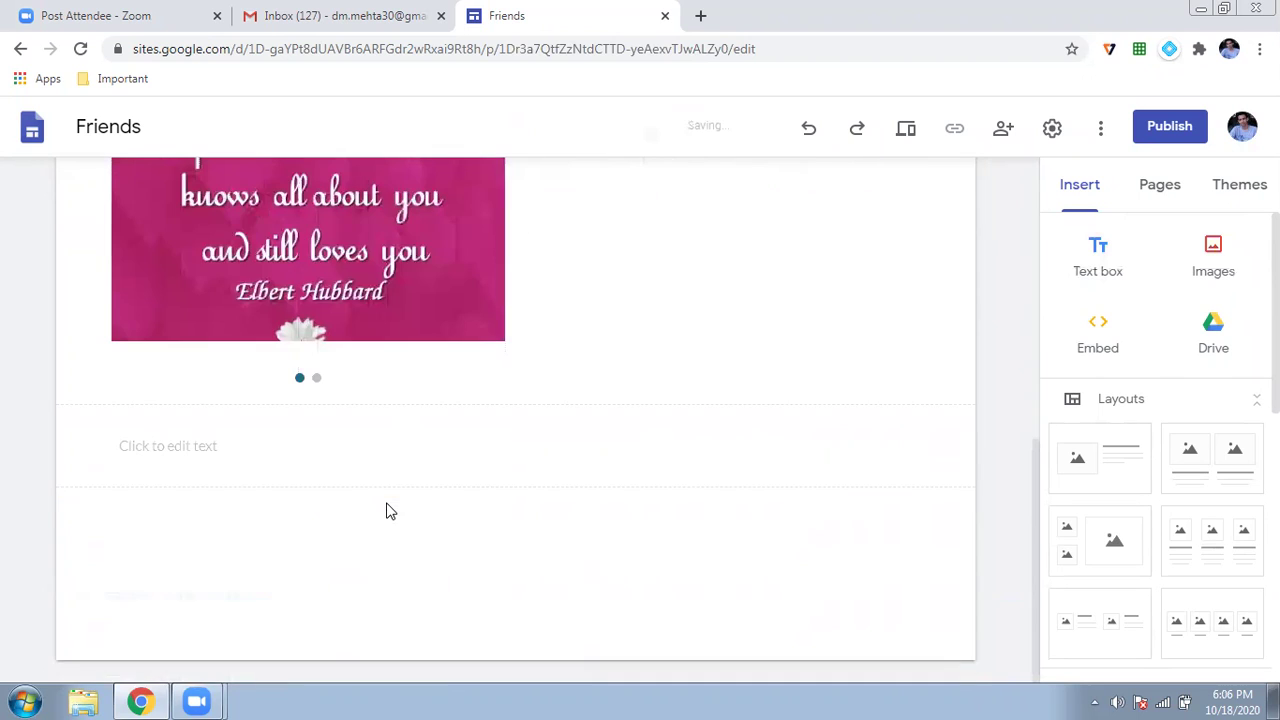
click(330, 438)
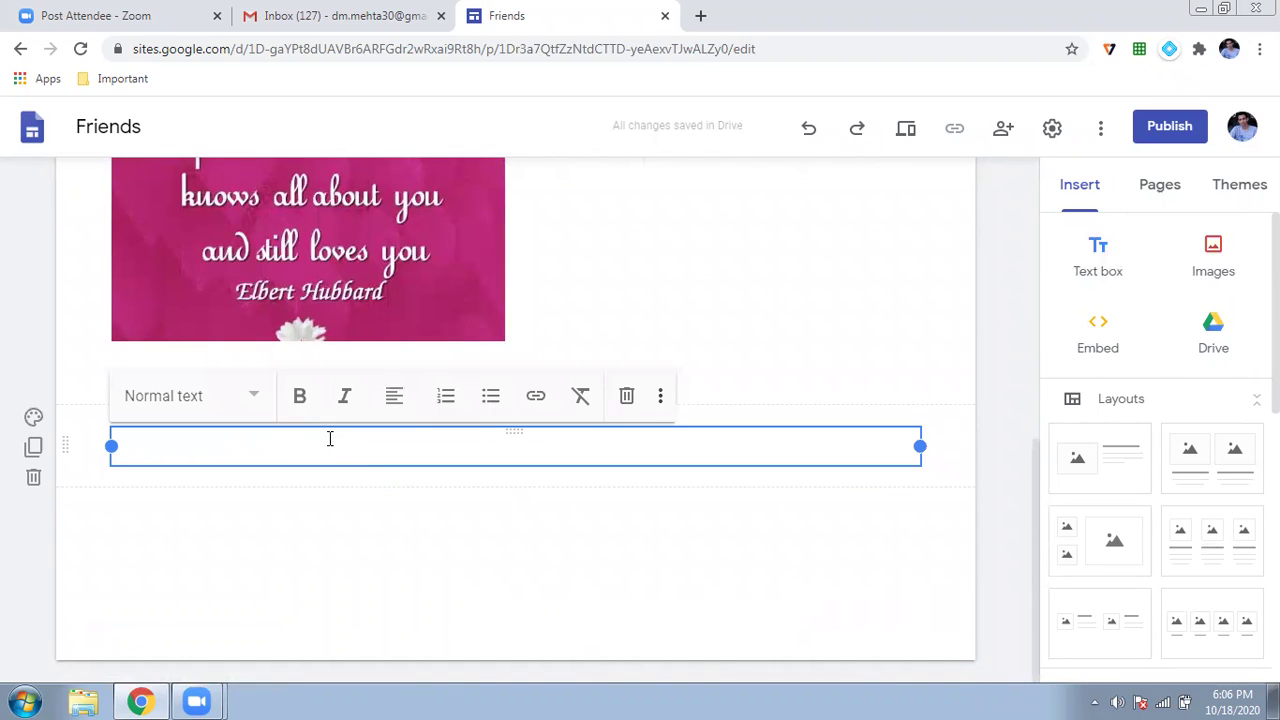
Step: Insert a link to the Friend 1 page in the text box with the display text "Name friend 1"
click(532, 399)
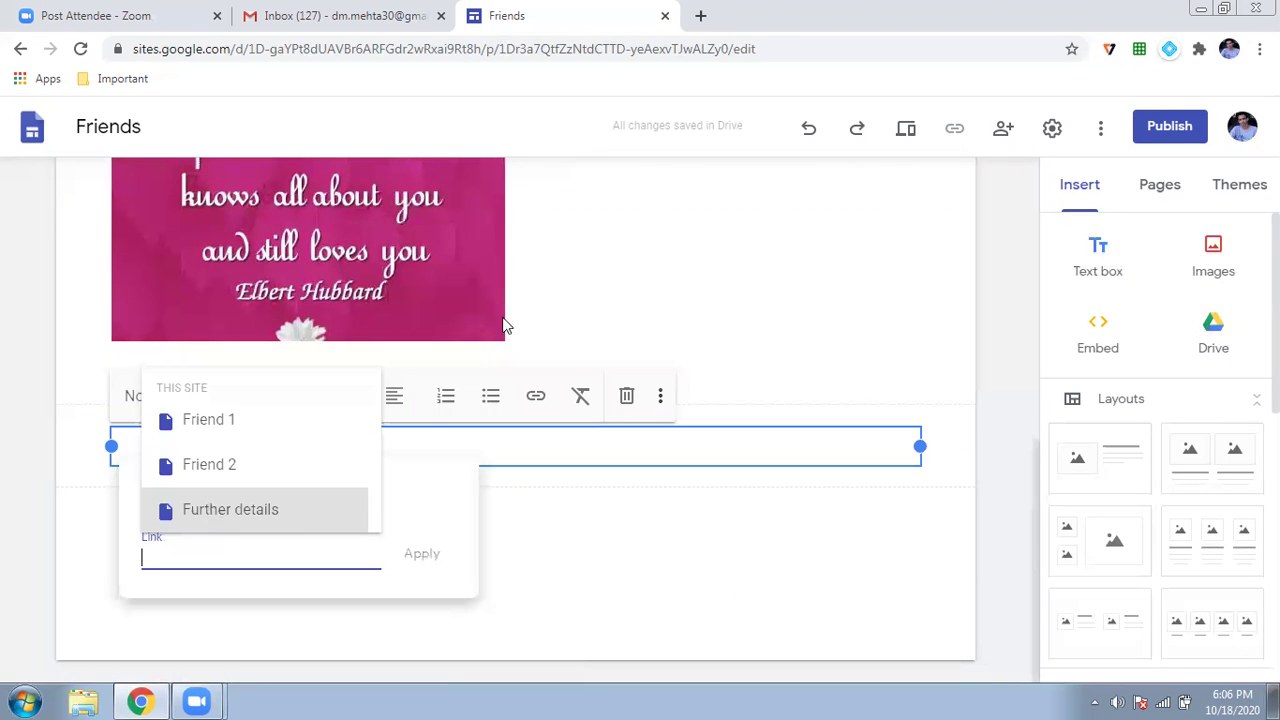
click(209, 424)
drag(211, 502, 118, 515)
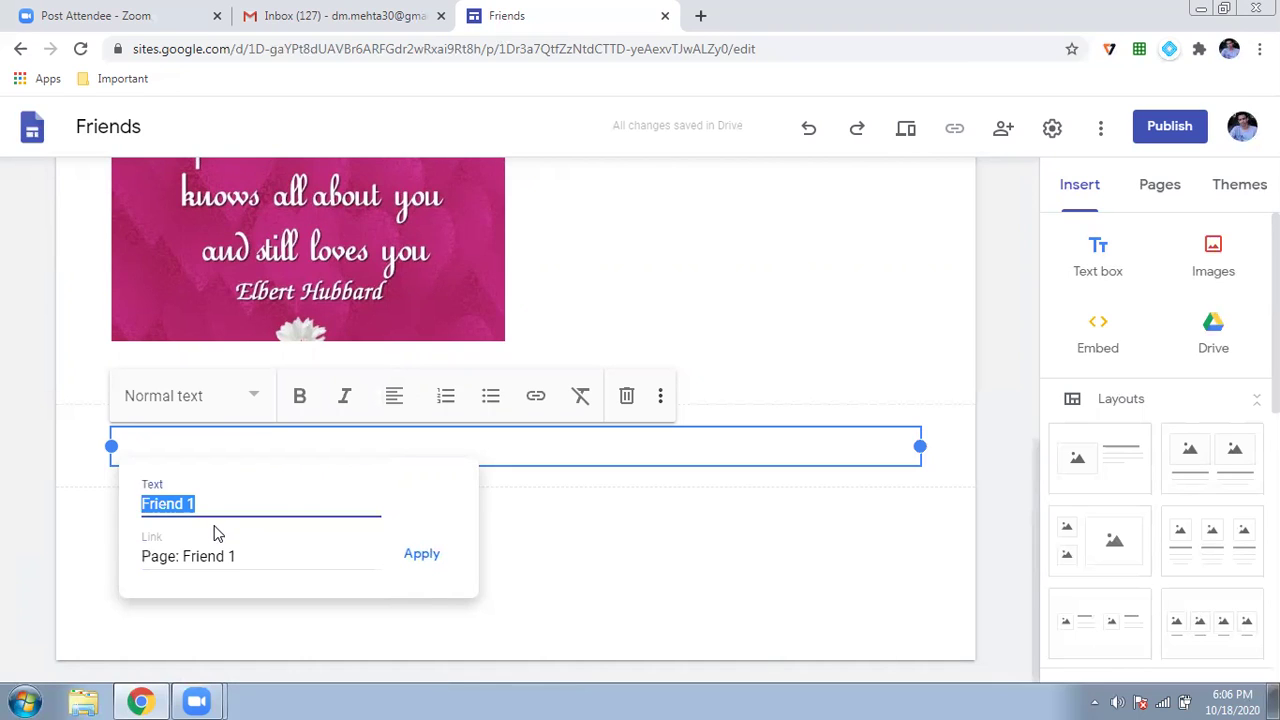
key(BackSpace)
text(Name )
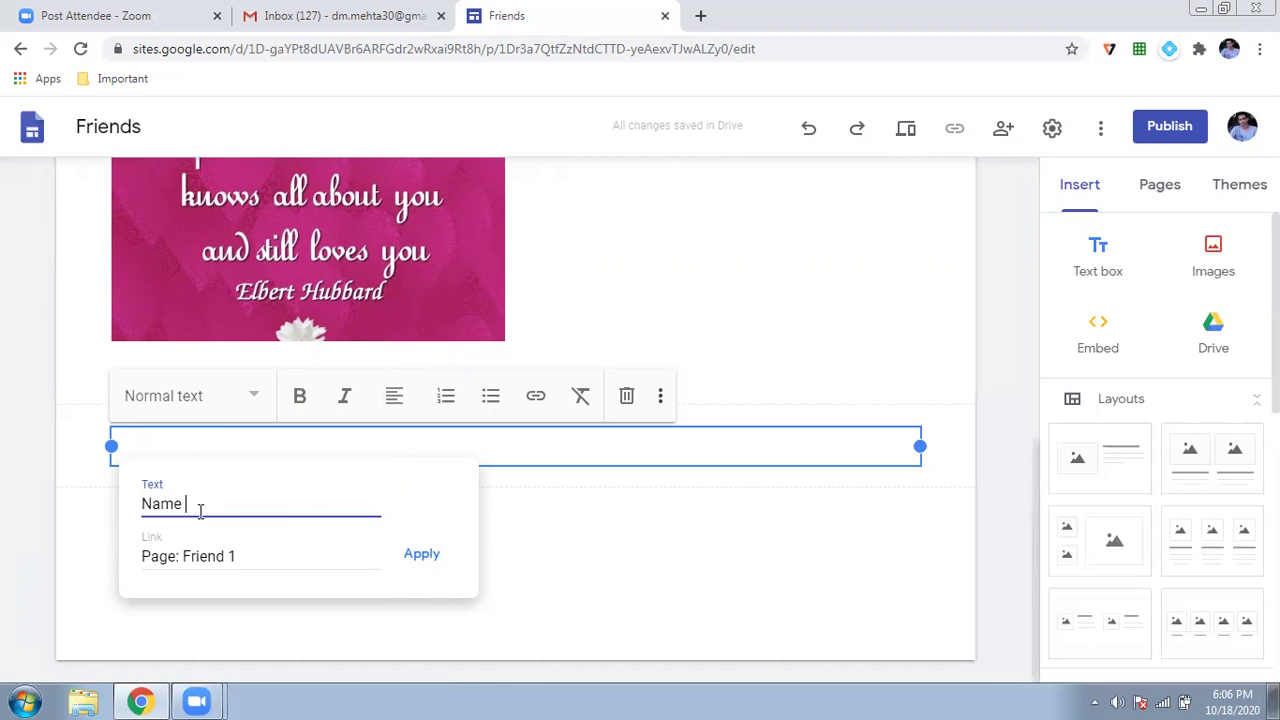
text(friend 1)
click(436, 556)
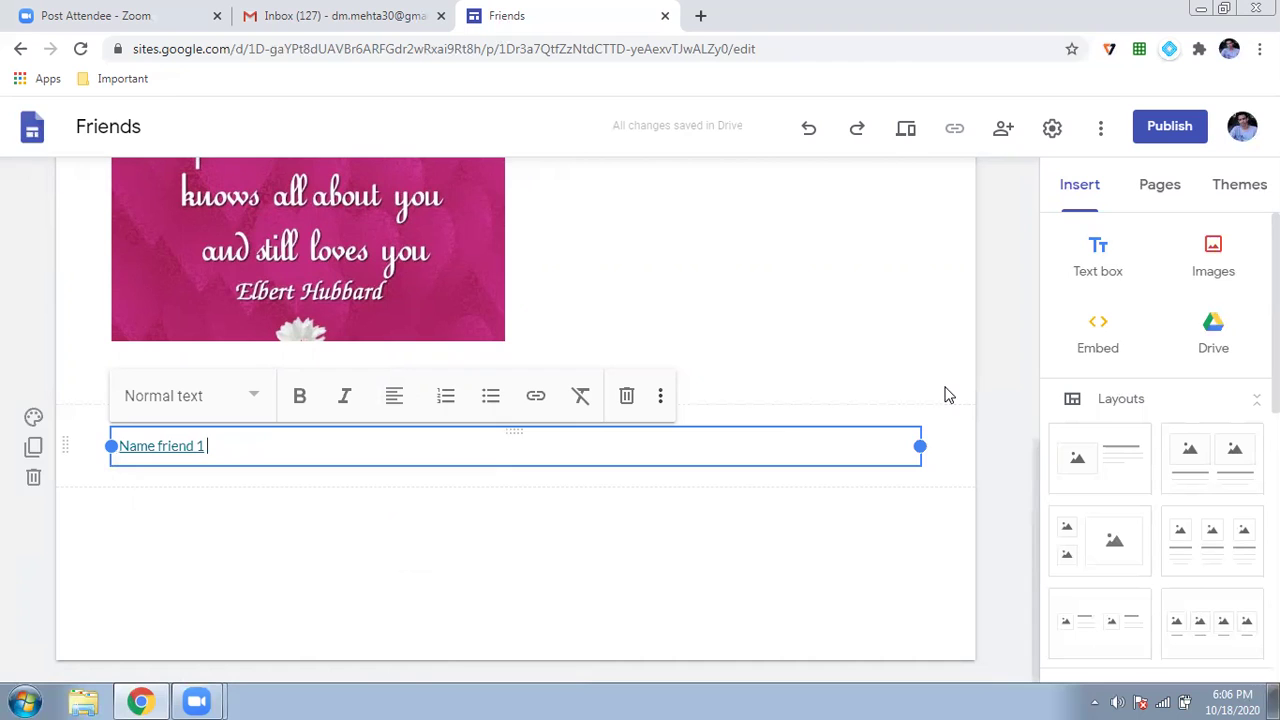
Step: Add another text box below the "Name friend 1" link and choose the Further details page as its link target
click(1089, 292)
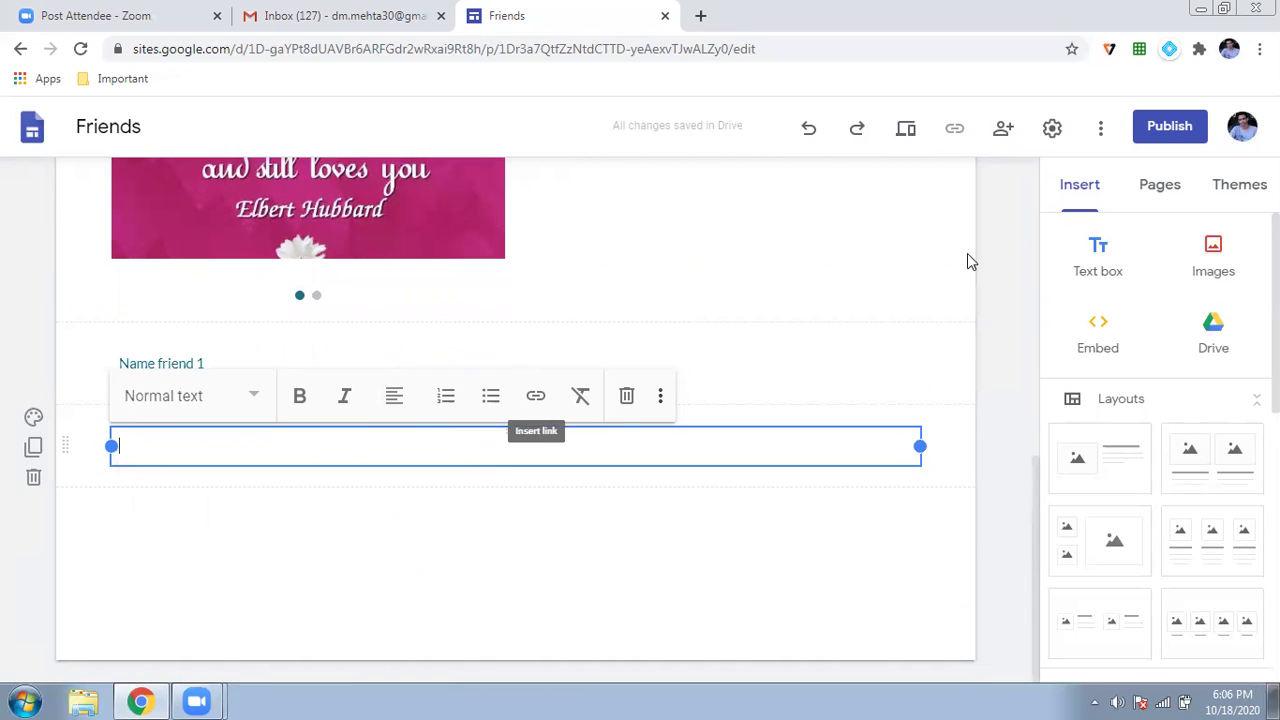
click(537, 397)
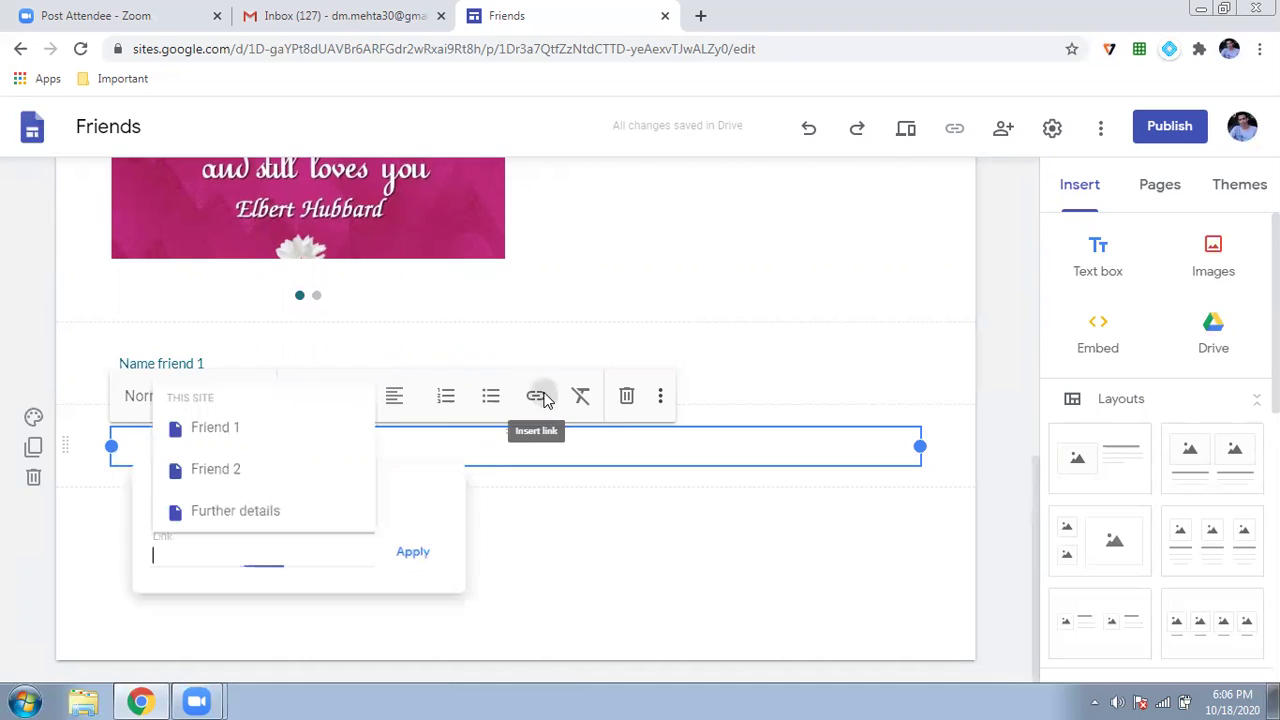
click(269, 512)
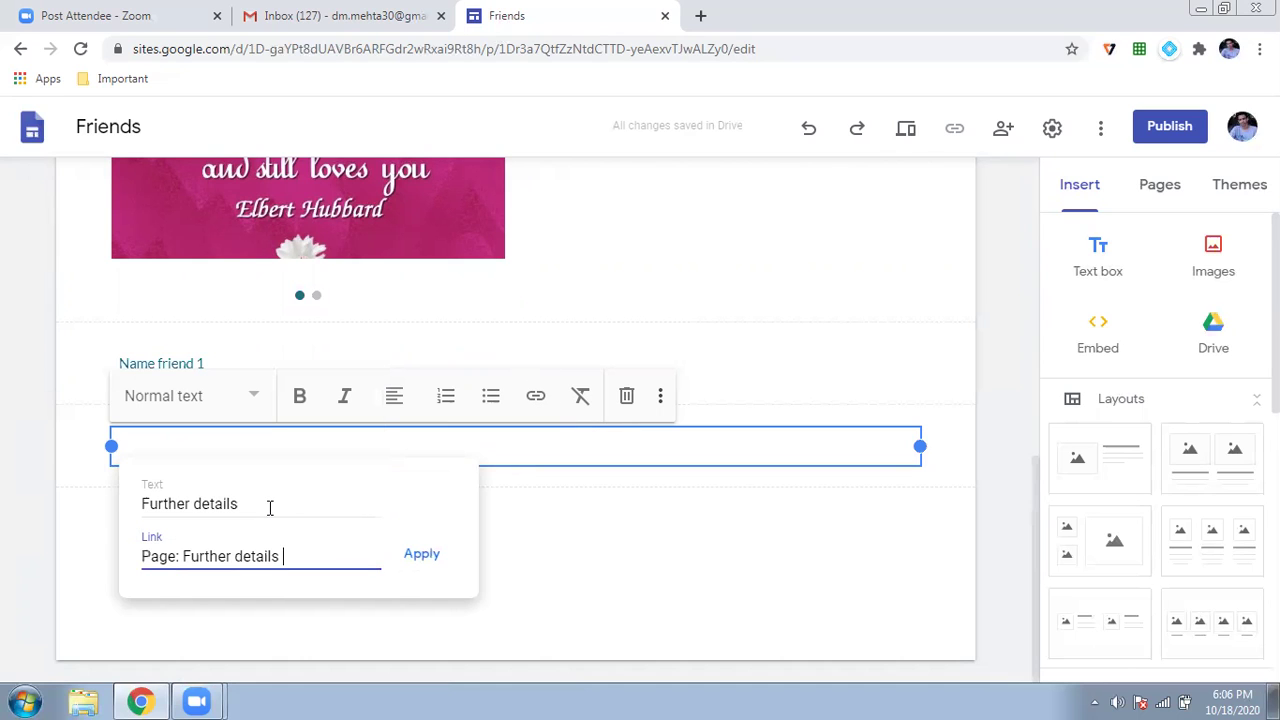
Step: Set the display text of the Further details link to "Detail of my friend 2" and apply the link
drag(269, 512, 203, 509)
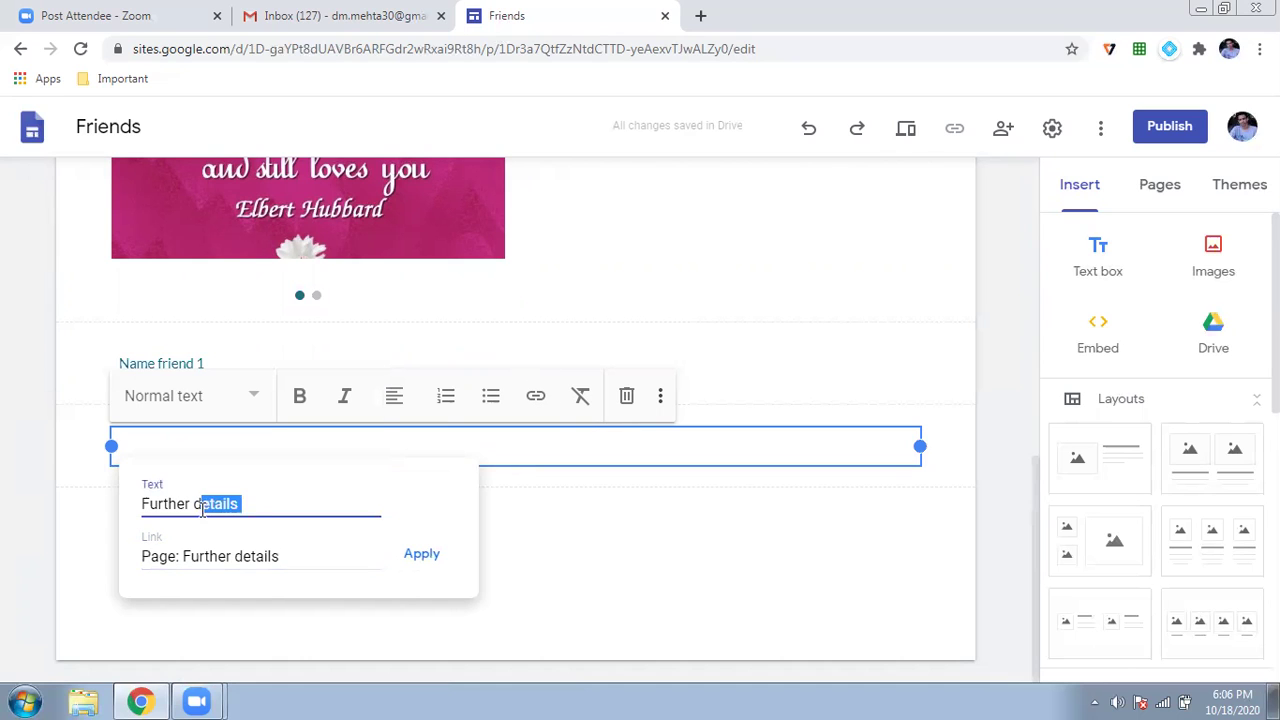
key(BackSpace)
key(BackSpace)
key(BackSpace)
key(BackSpace)
key(BackSpace)
key(BackSpace)
key(BackSpace)
key(BackSpace)
key(BackSpace)
key(BackSpace)
text(dea)
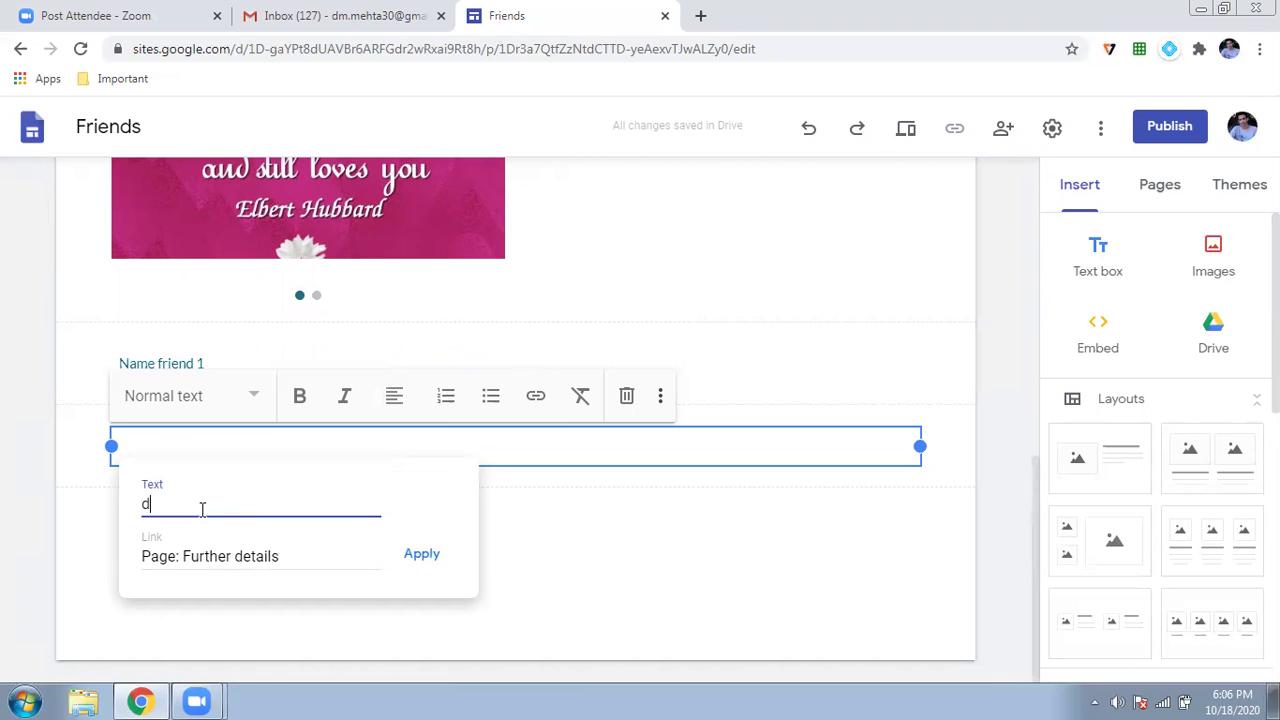
key(BackSpace)
key(BackSpace)
key(BackSpace)
text(Deat)
key(BackSpace)
text(tail of my friends)
key(BackSpace)
text(2)
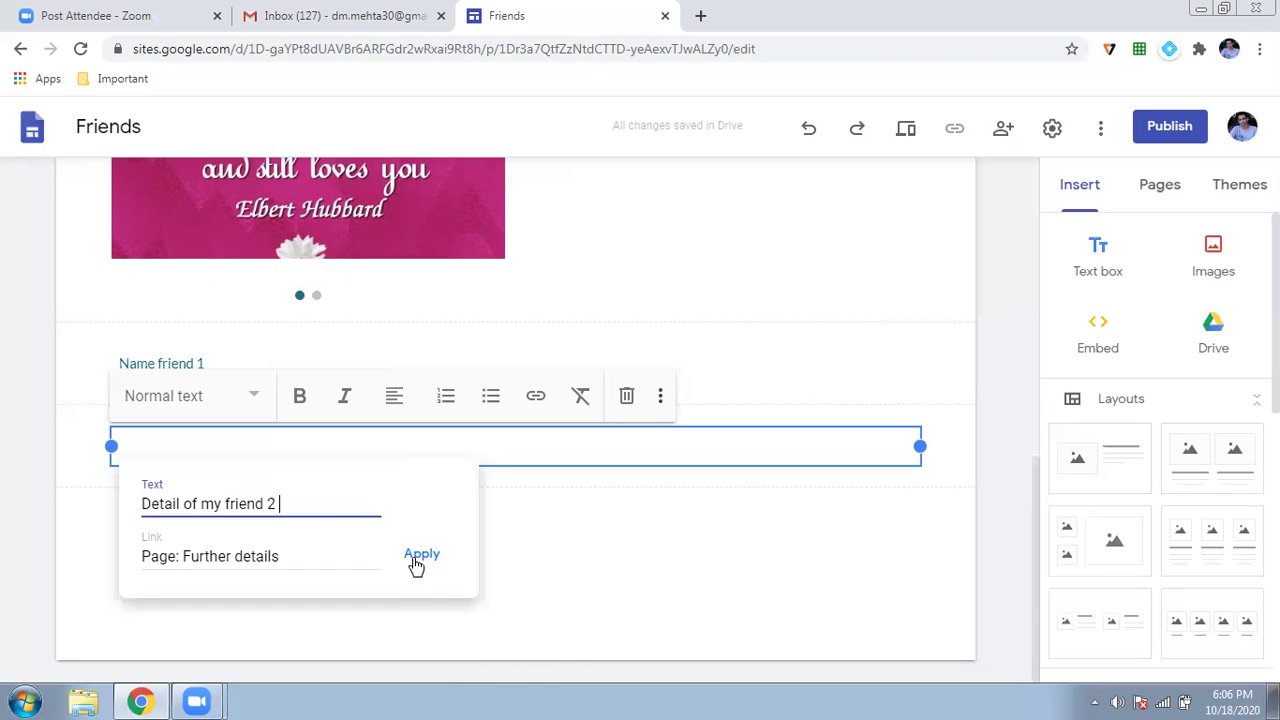
click(416, 566)
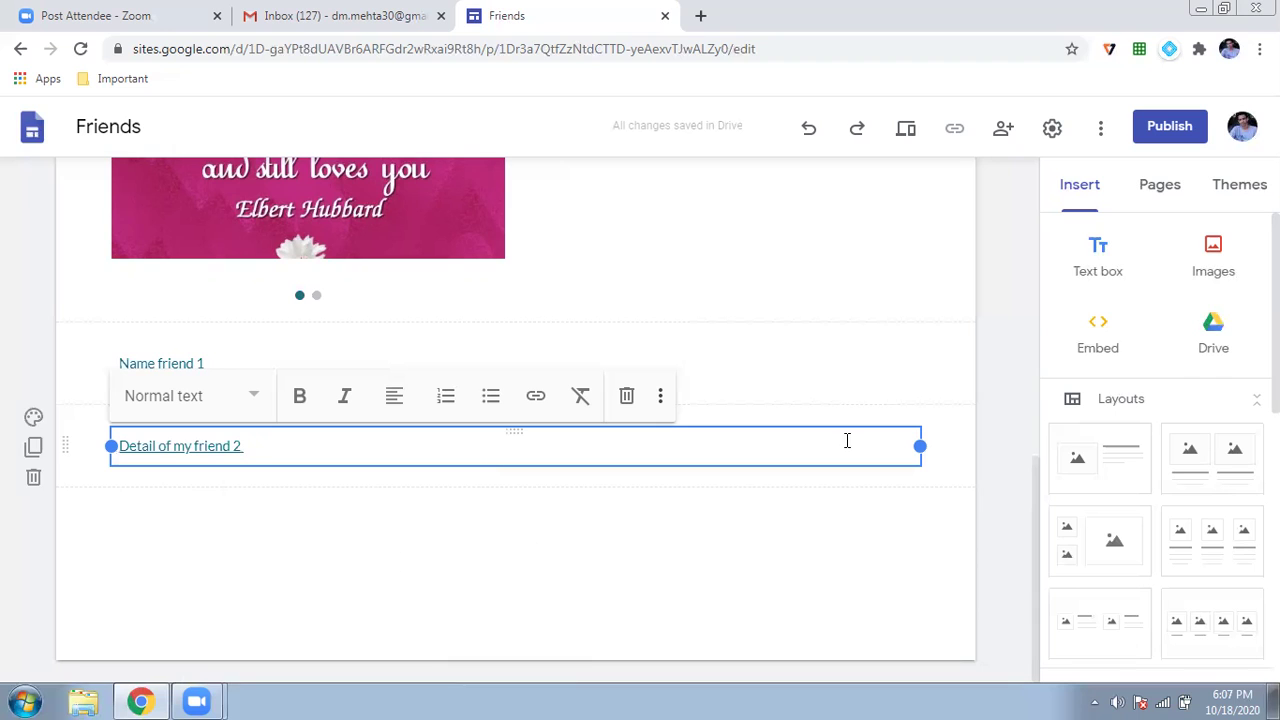
Step: Look over the Home page and preview the site to check its header, heading, carousel and the two text links
scroll(849, 437, up, 6)
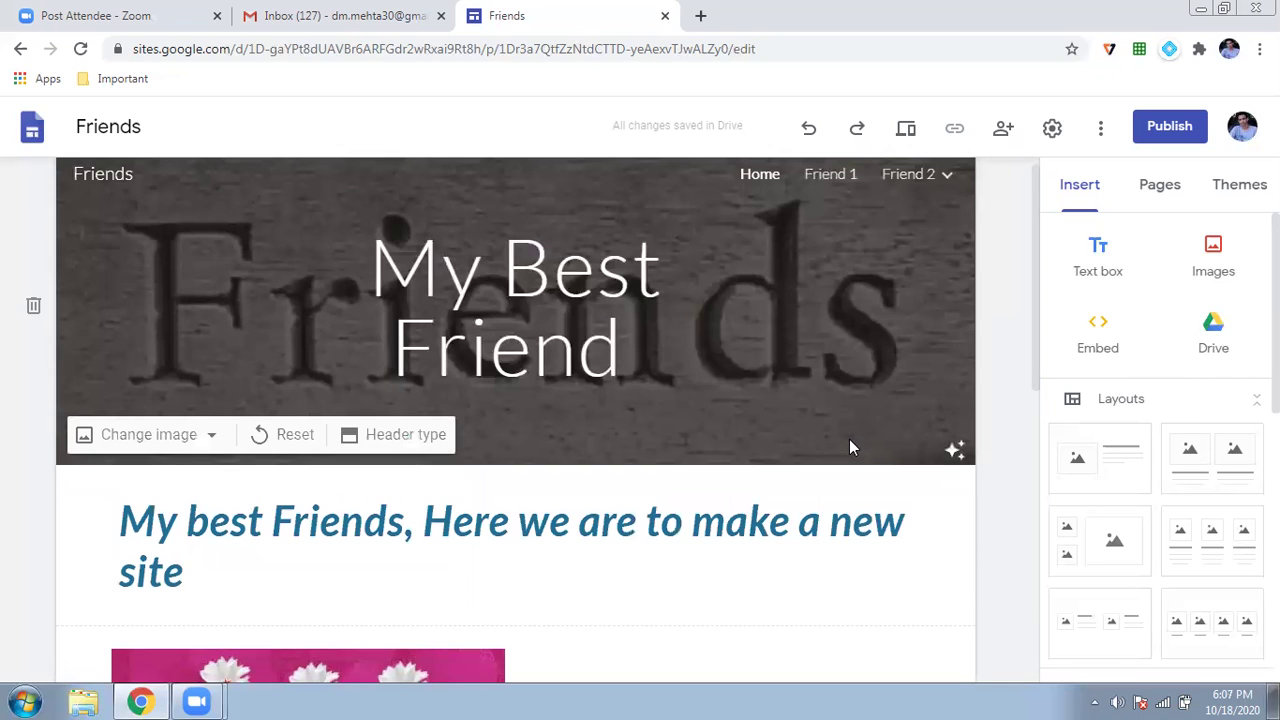
scroll(849, 446, down, 1)
scroll(849, 446, down, 3)
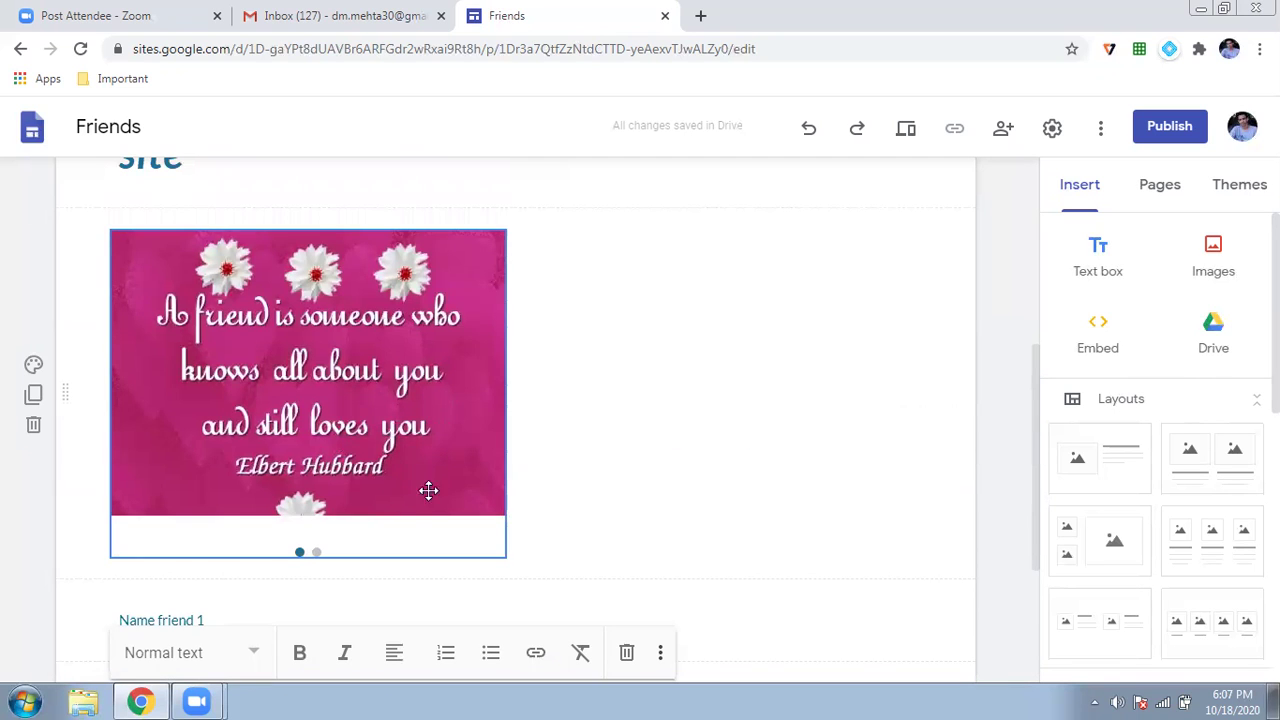
scroll(757, 460, up, 4)
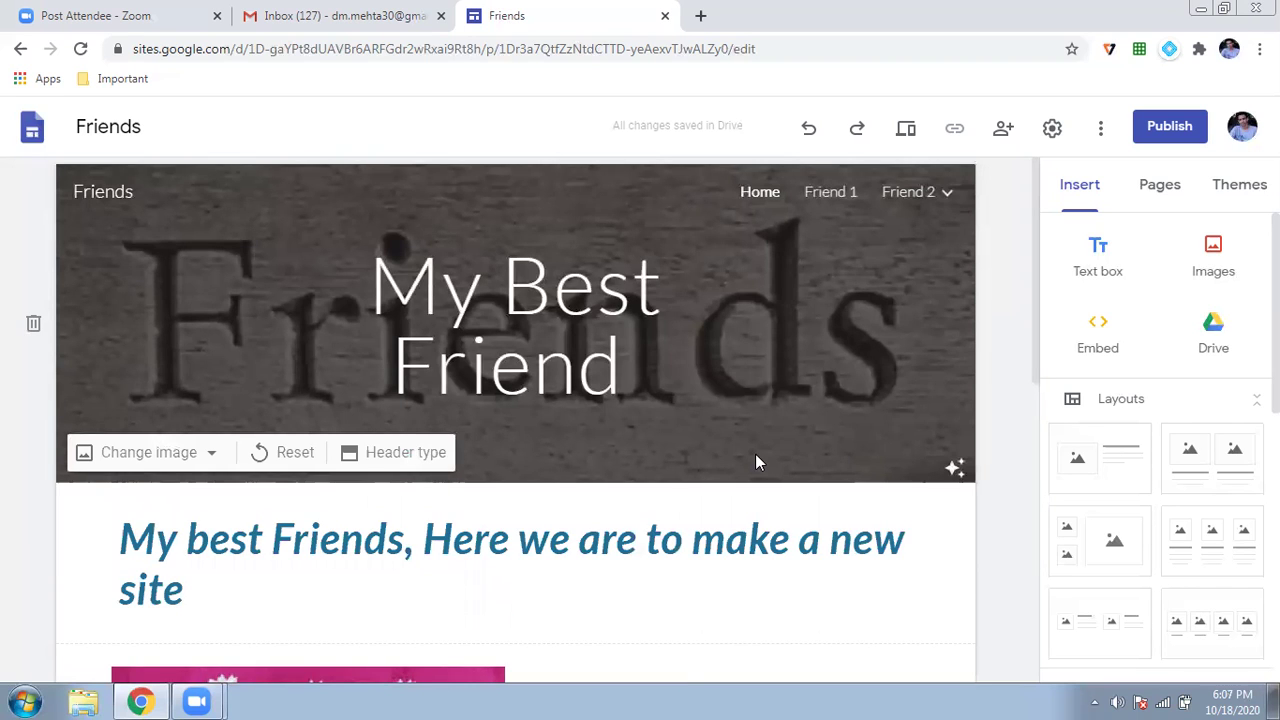
click(911, 138)
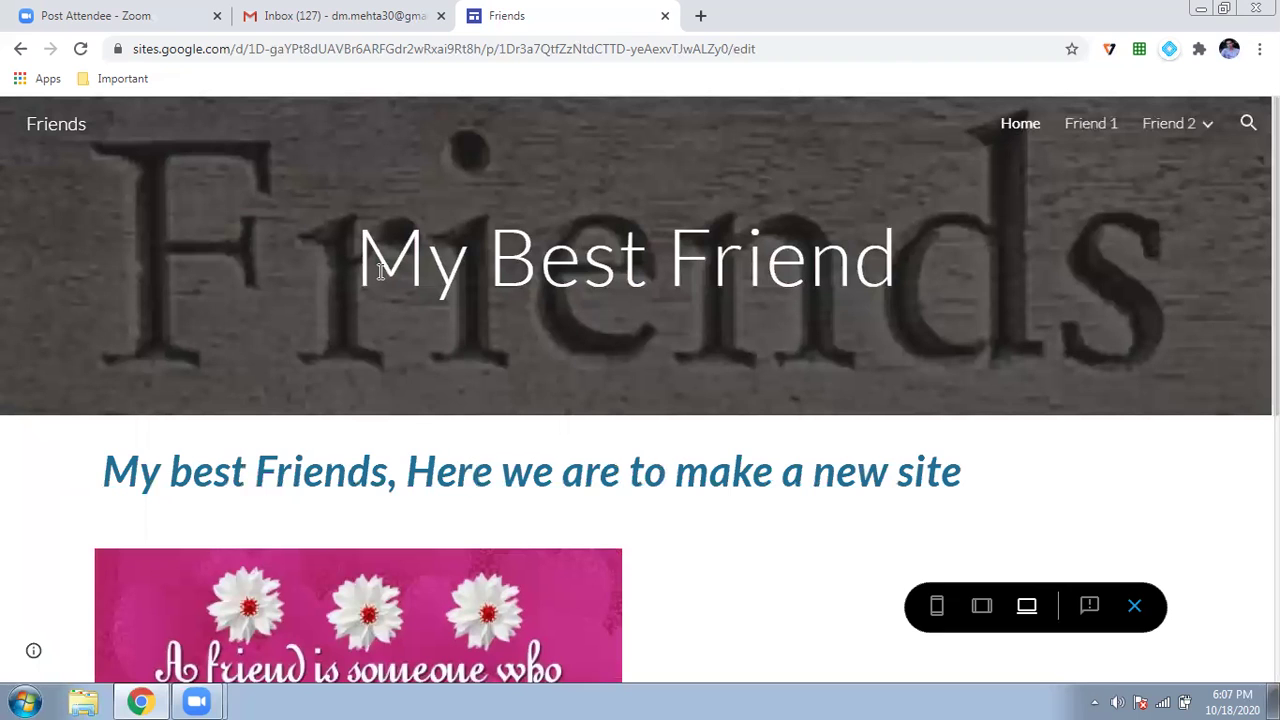
scroll(380, 275, down, 1)
scroll(379, 278, down, 3)
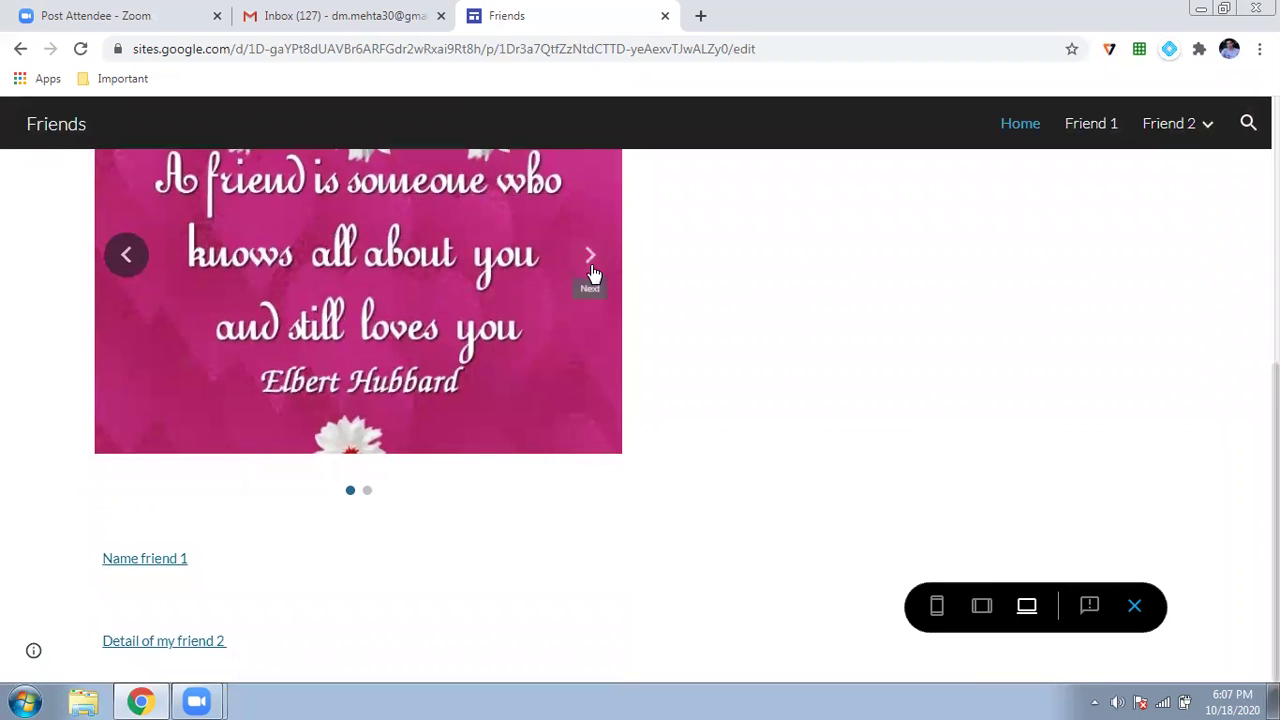
Step: Step the Home page carousel forward and back in the preview to check both images and the content around it
scroll(591, 277, up, 1)
click(592, 389)
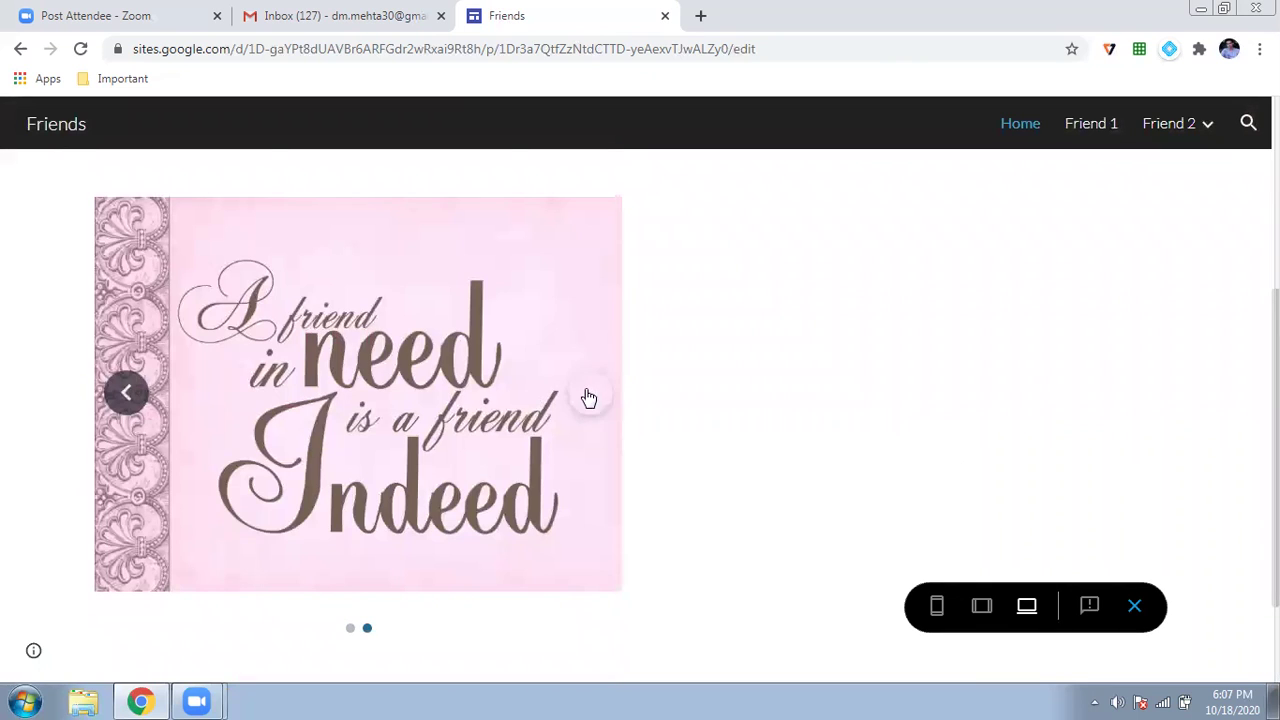
click(587, 393)
click(588, 395)
click(588, 398)
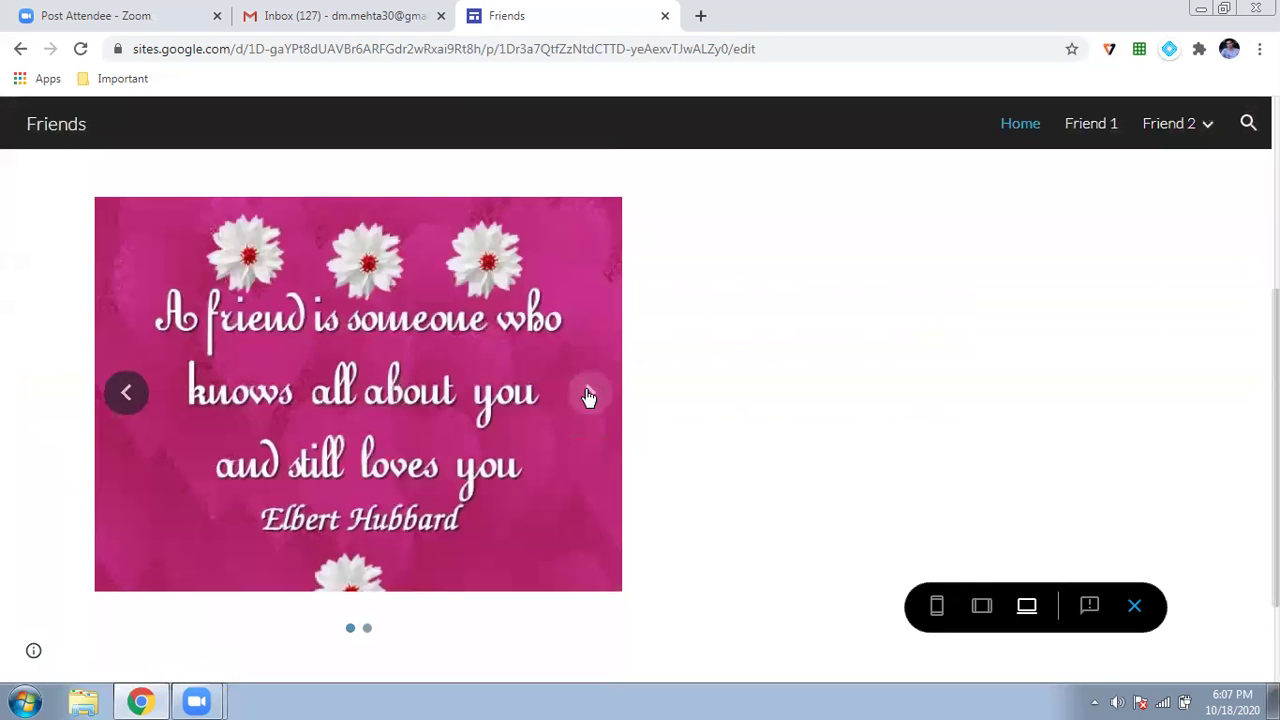
click(588, 398)
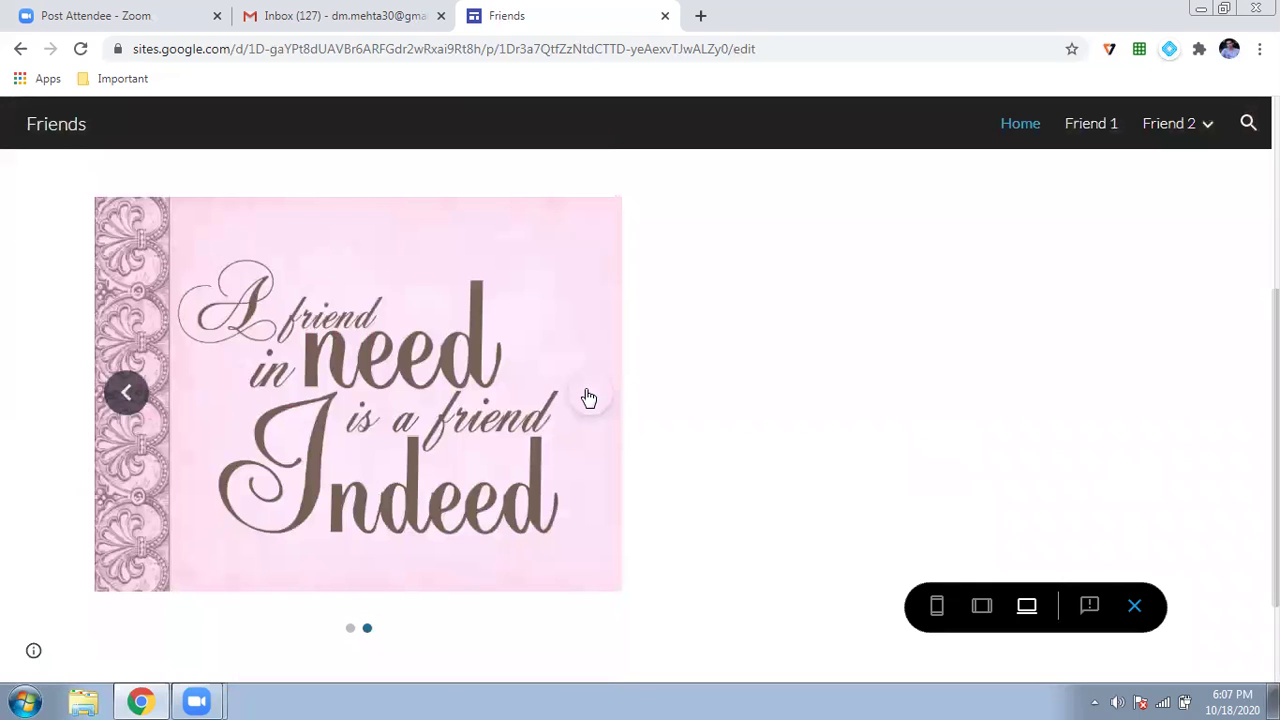
click(122, 400)
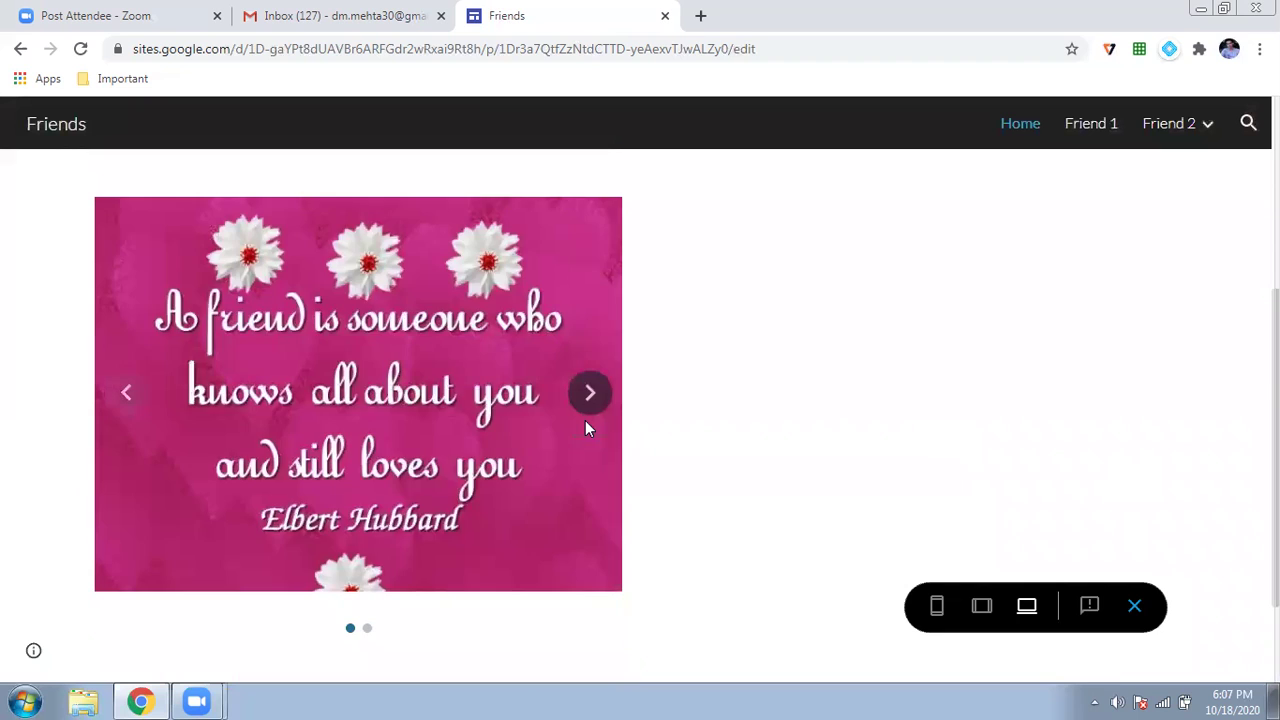
click(589, 414)
click(589, 414)
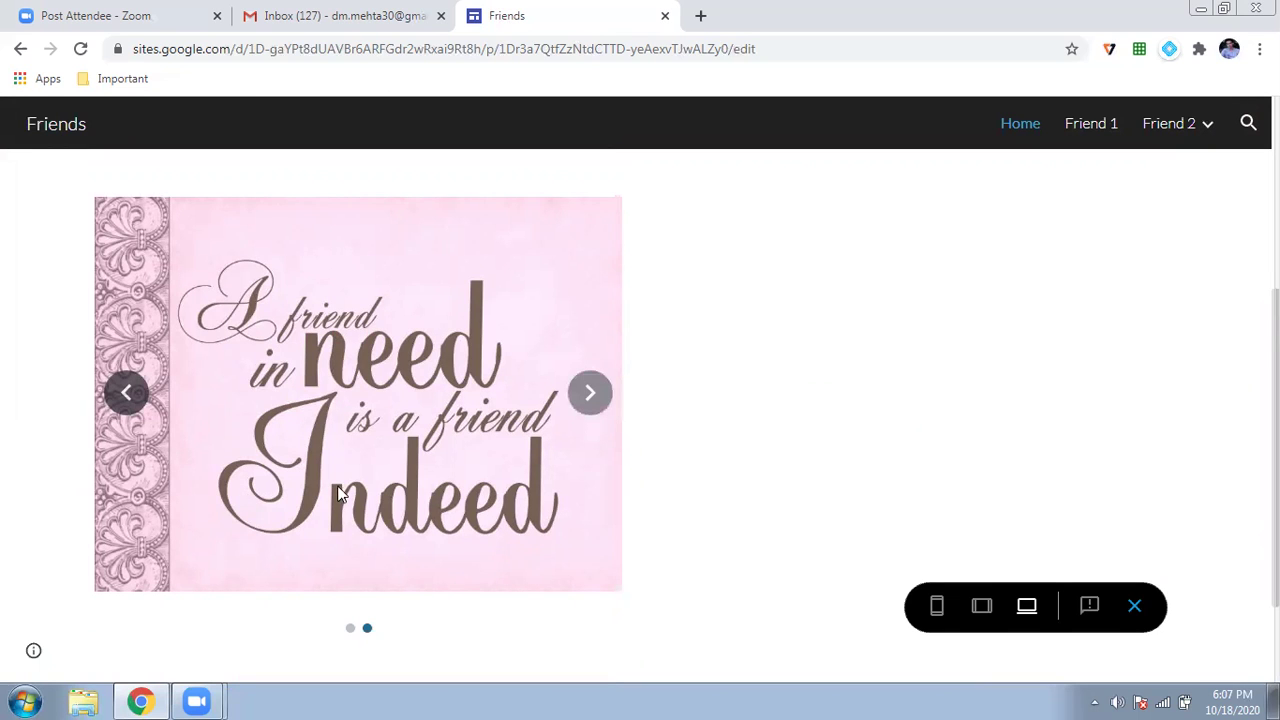
scroll(452, 364, up, 2)
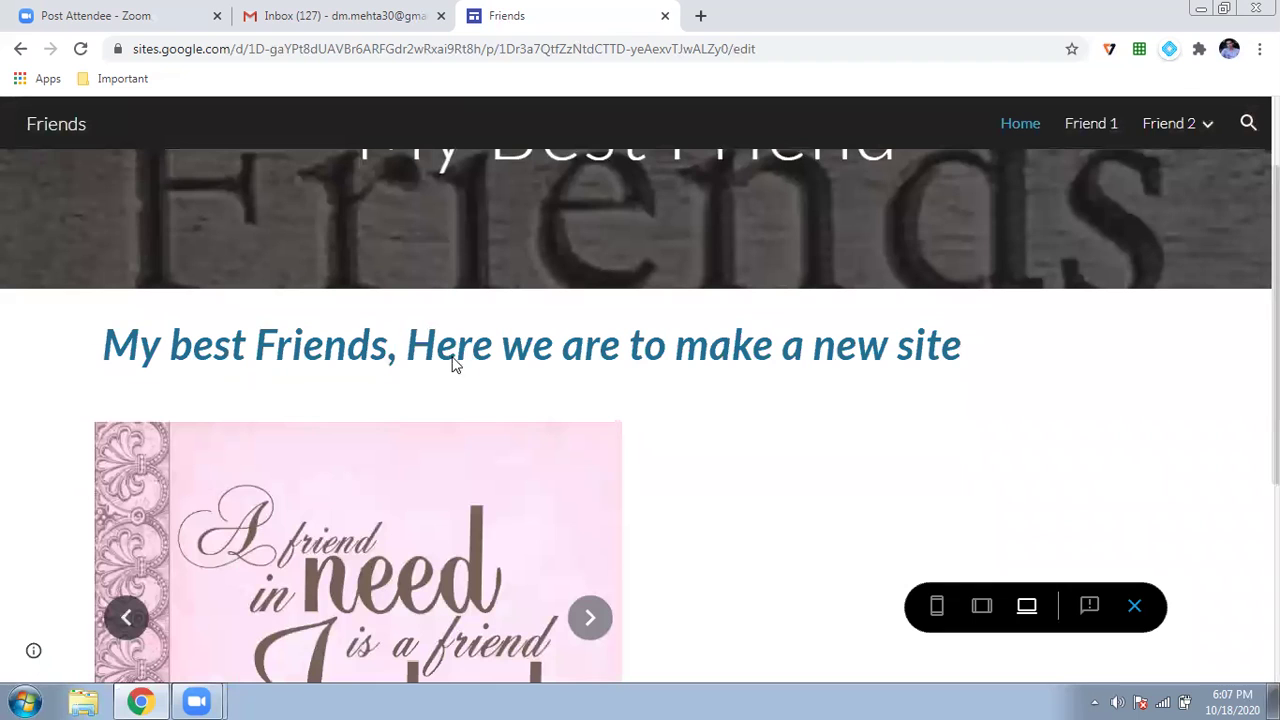
scroll(589, 474, down, 2)
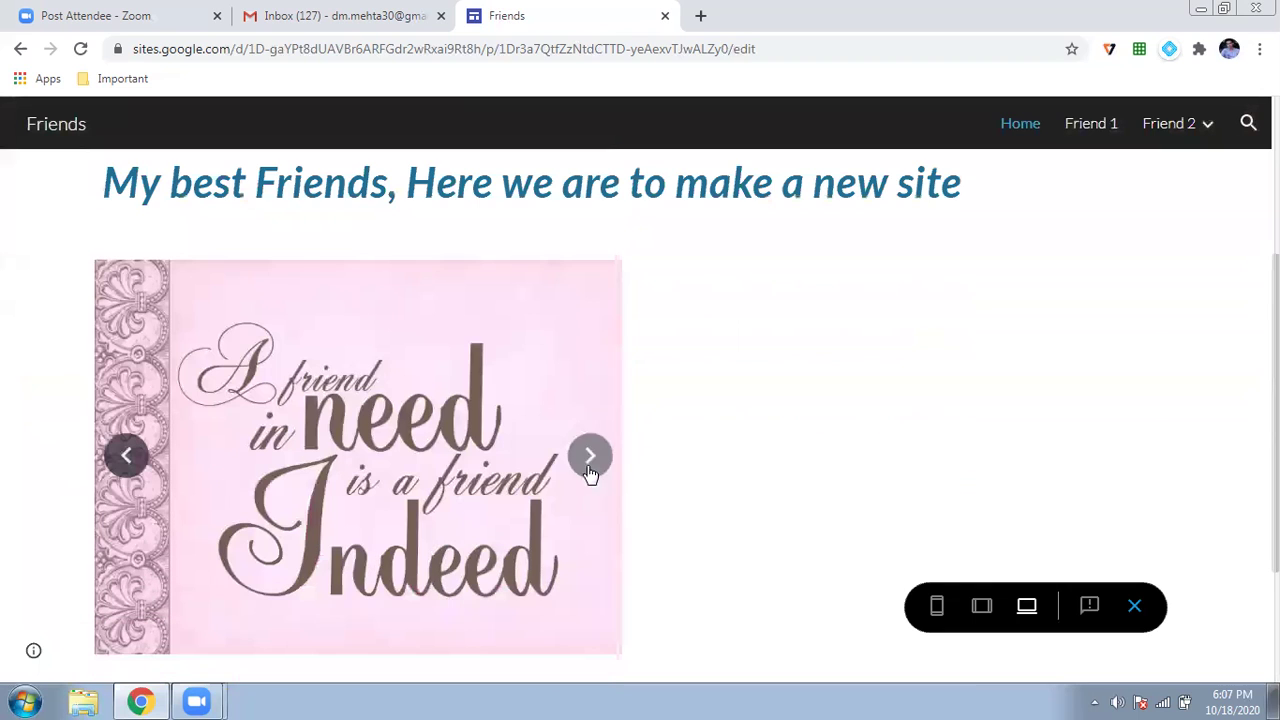
click(589, 476)
click(589, 475)
scroll(754, 346, down, 2)
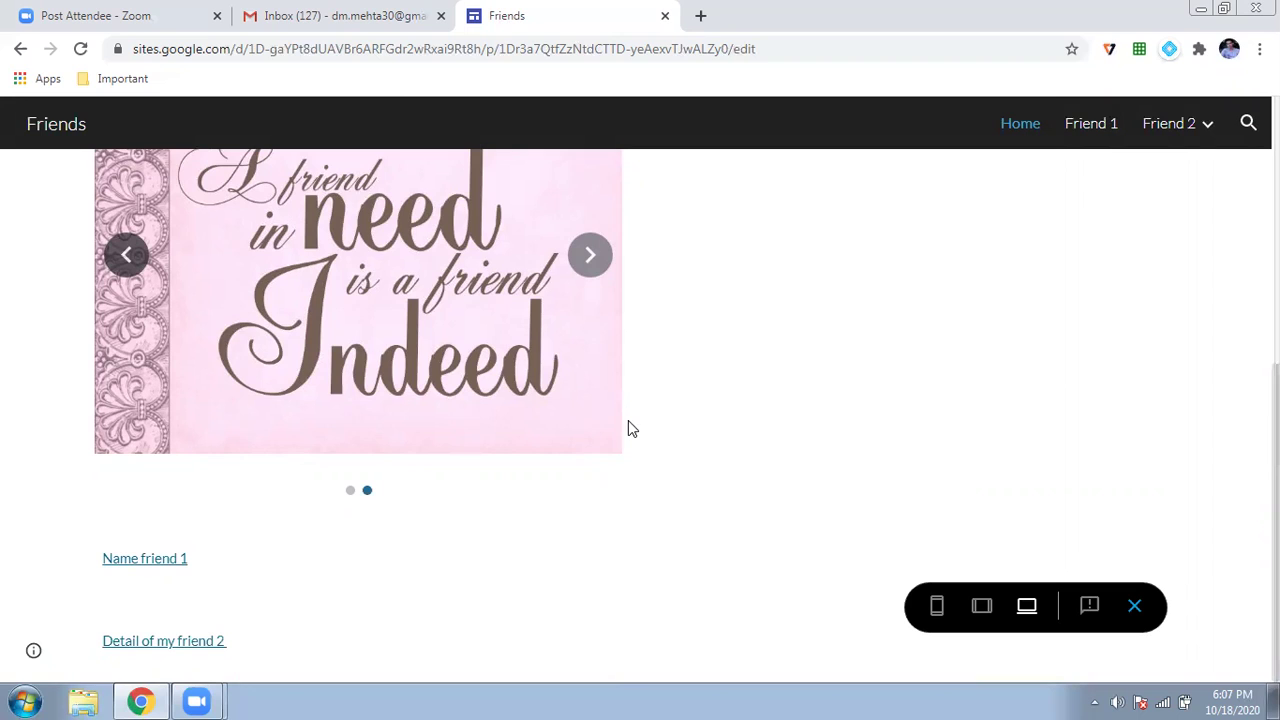
Step: Open the Friend 1 page in the preview and review its header, description and embedded video
click(1091, 128)
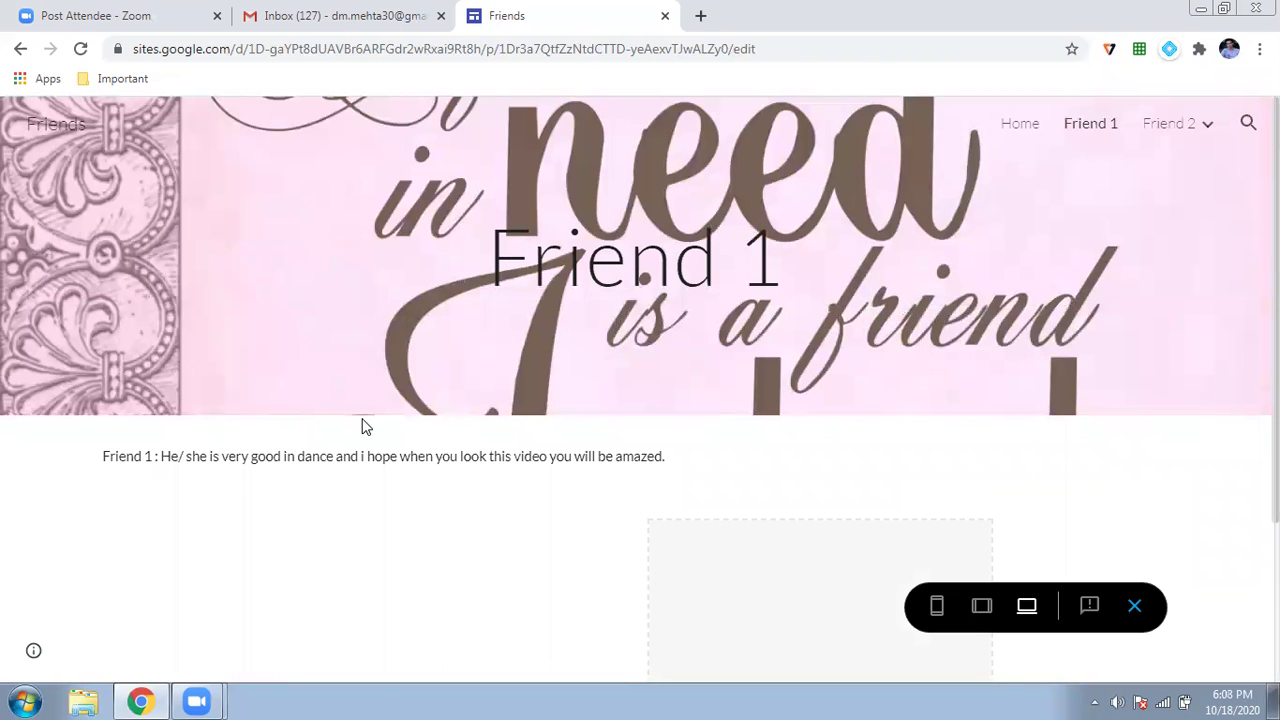
scroll(363, 427, down, 1)
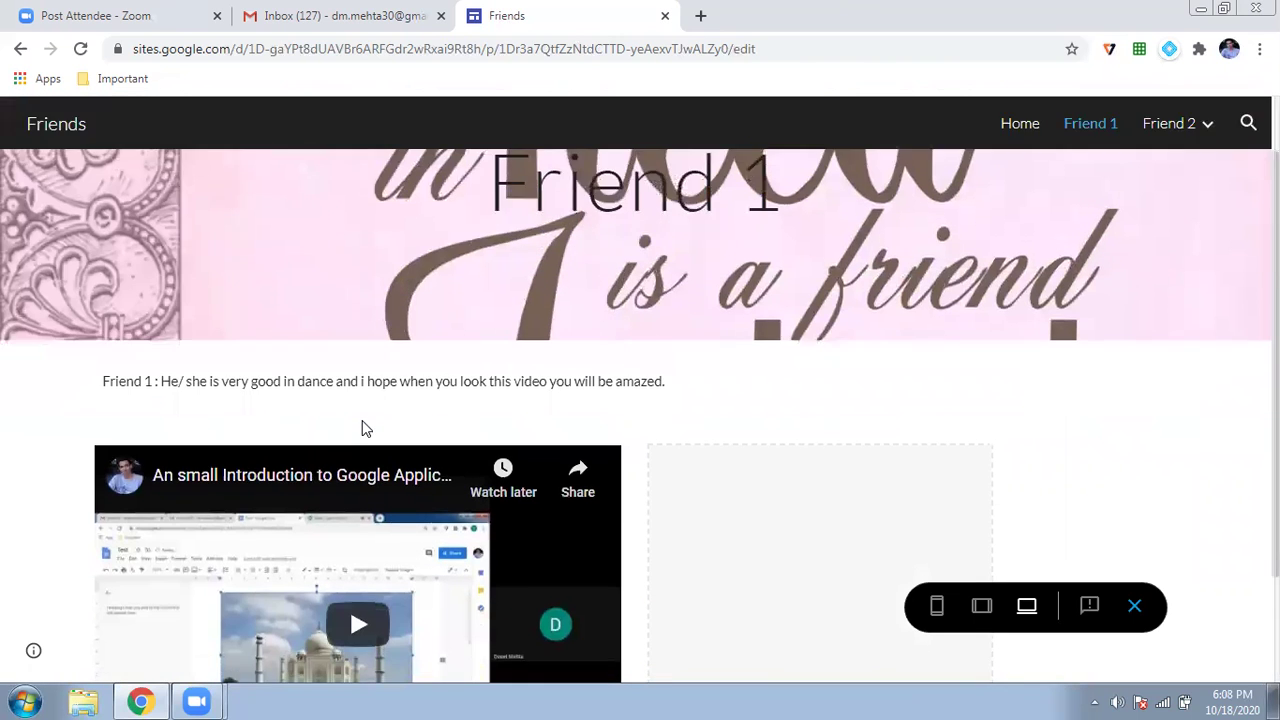
scroll(362, 428, down, 1)
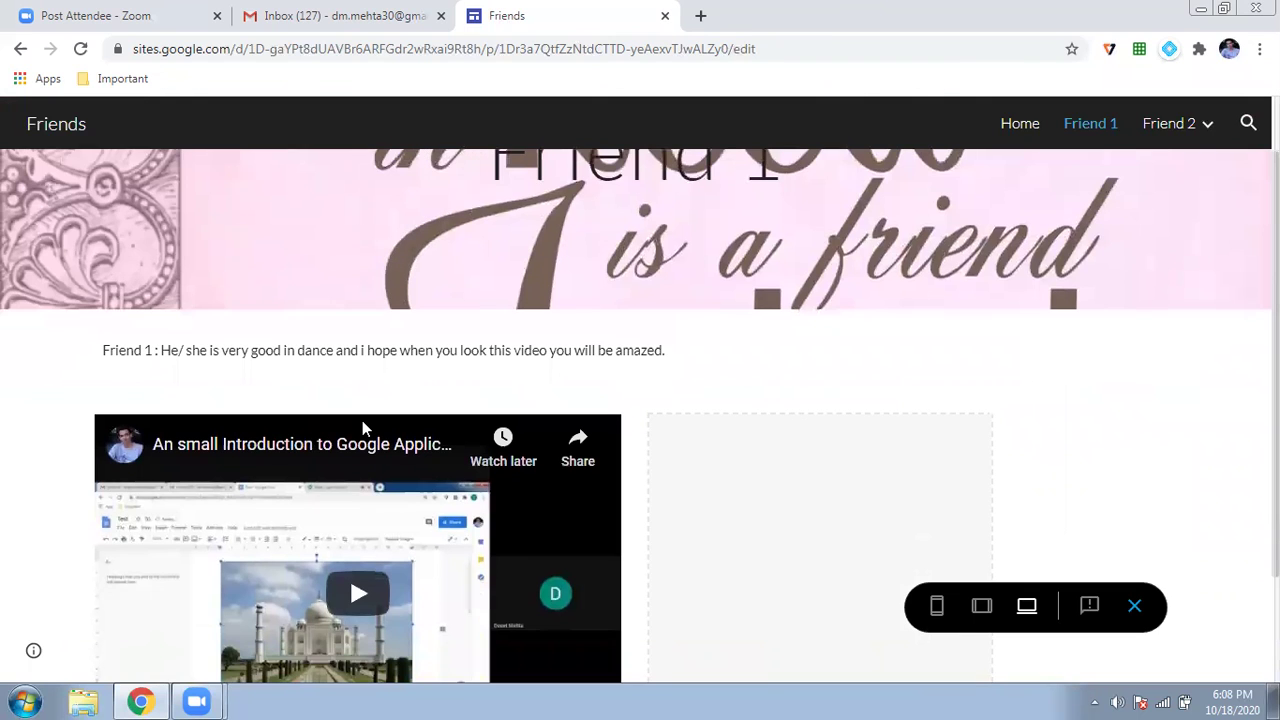
scroll(362, 428, down, 1)
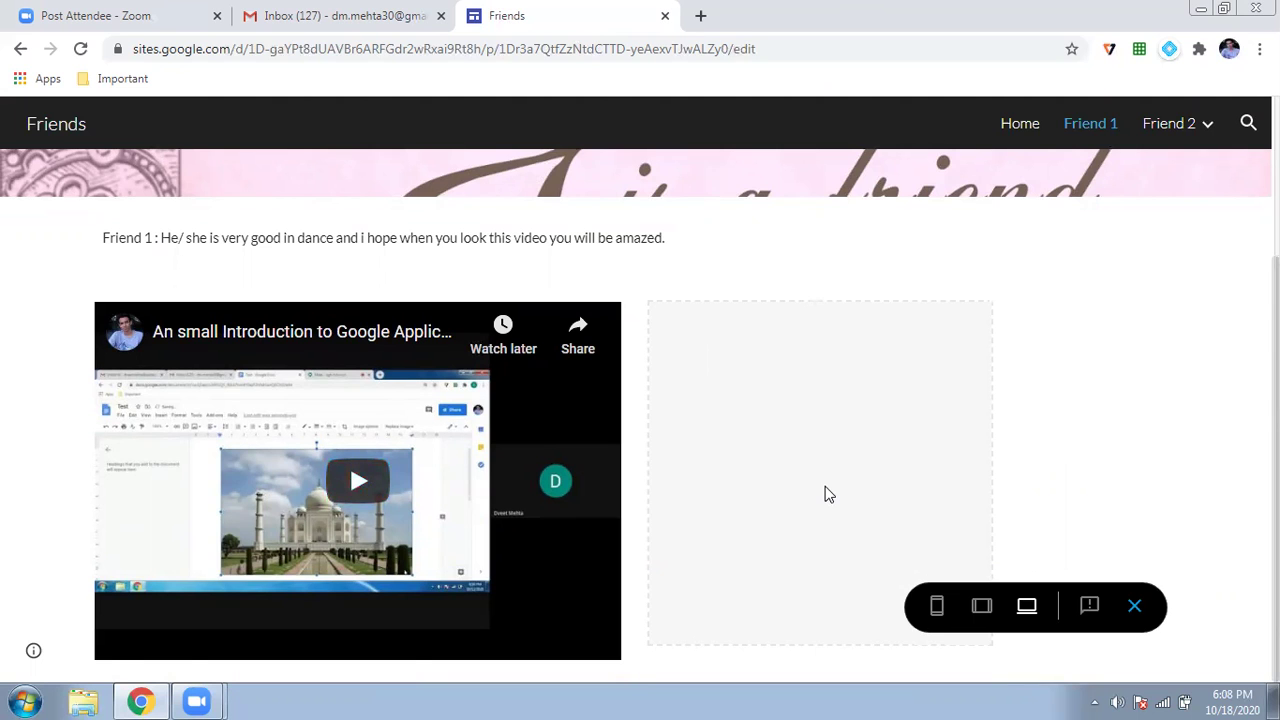
scroll(826, 494, up, 3)
Step: Open the Friend 2 page in the preview and review its header, text and embedded map
mouse_move(1177, 129)
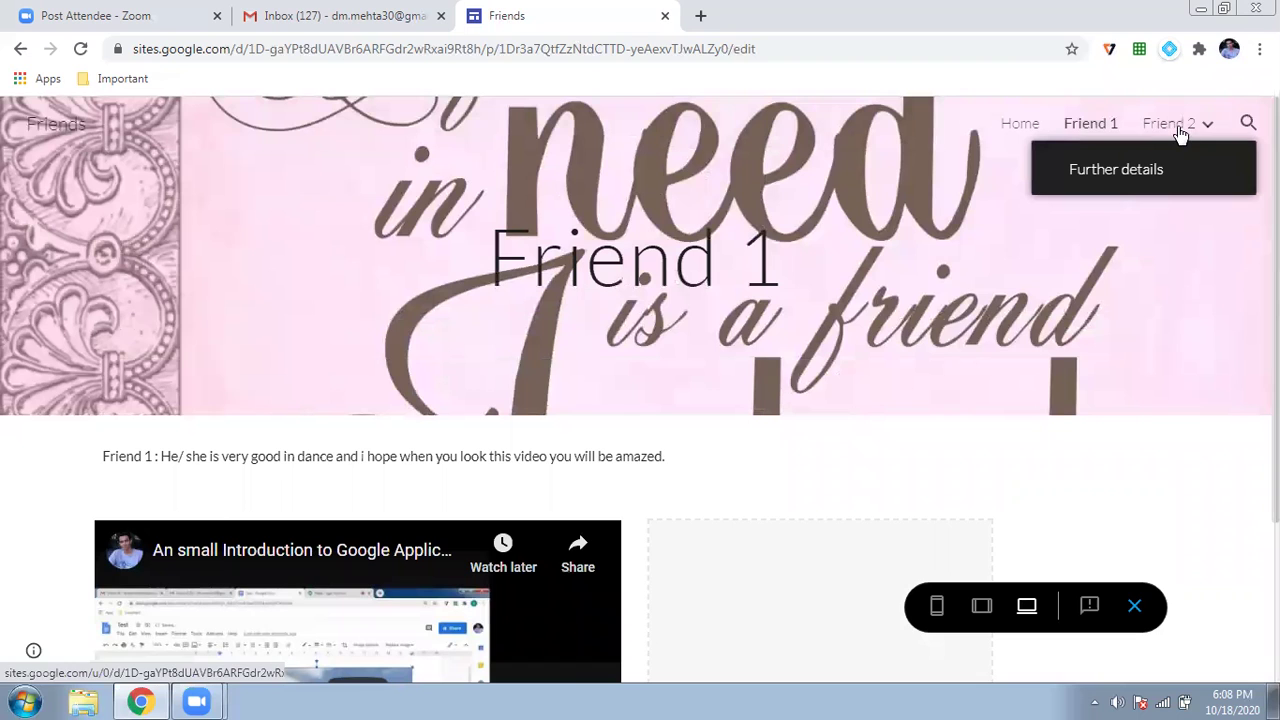
click(1171, 124)
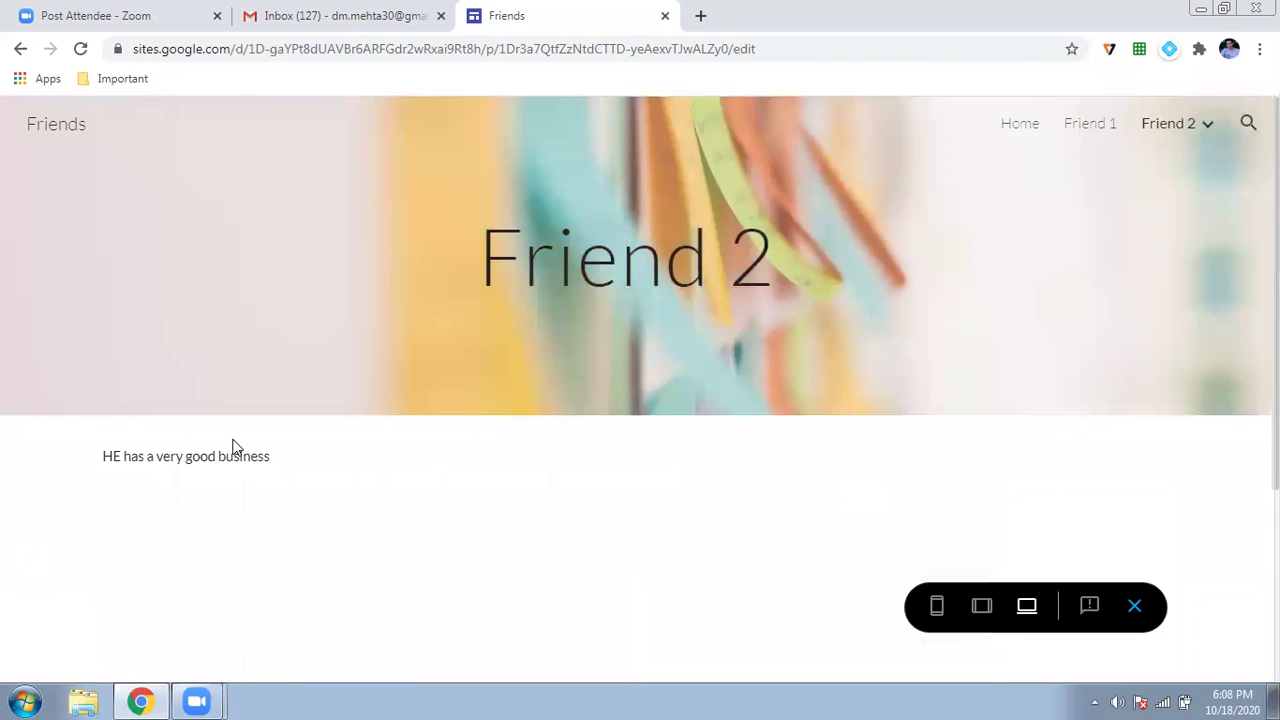
scroll(235, 448, down, 2)
scroll(233, 440, down, 1)
scroll(231, 437, up, 1)
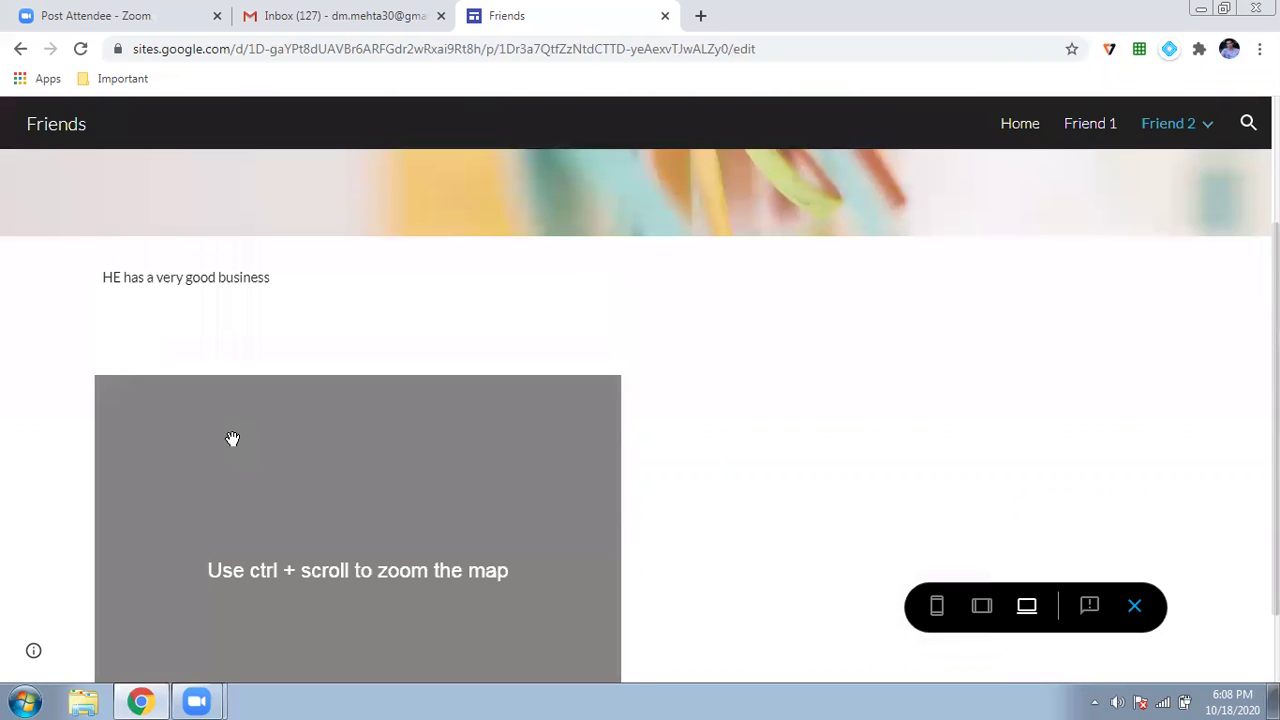
scroll(240, 440, down, 1)
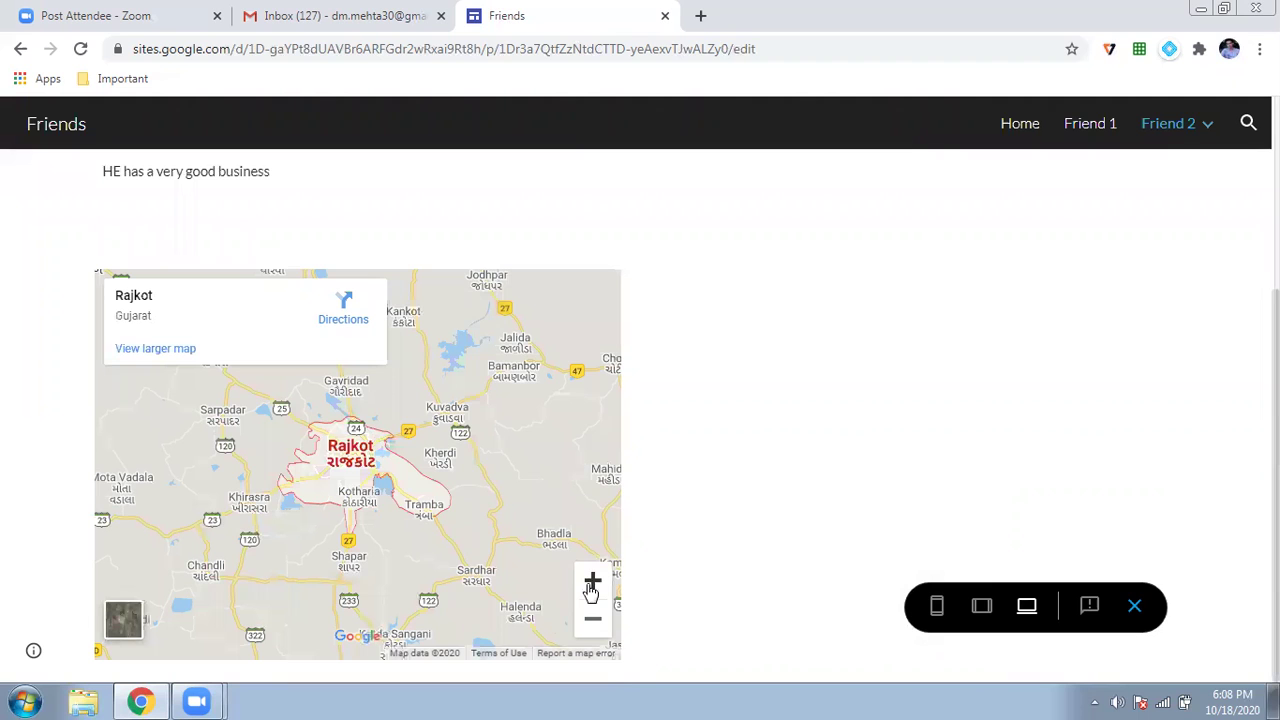
Step: Zoom the embedded Rajkot map in and out on the Friend 2 page in the preview
click(592, 582)
click(592, 582)
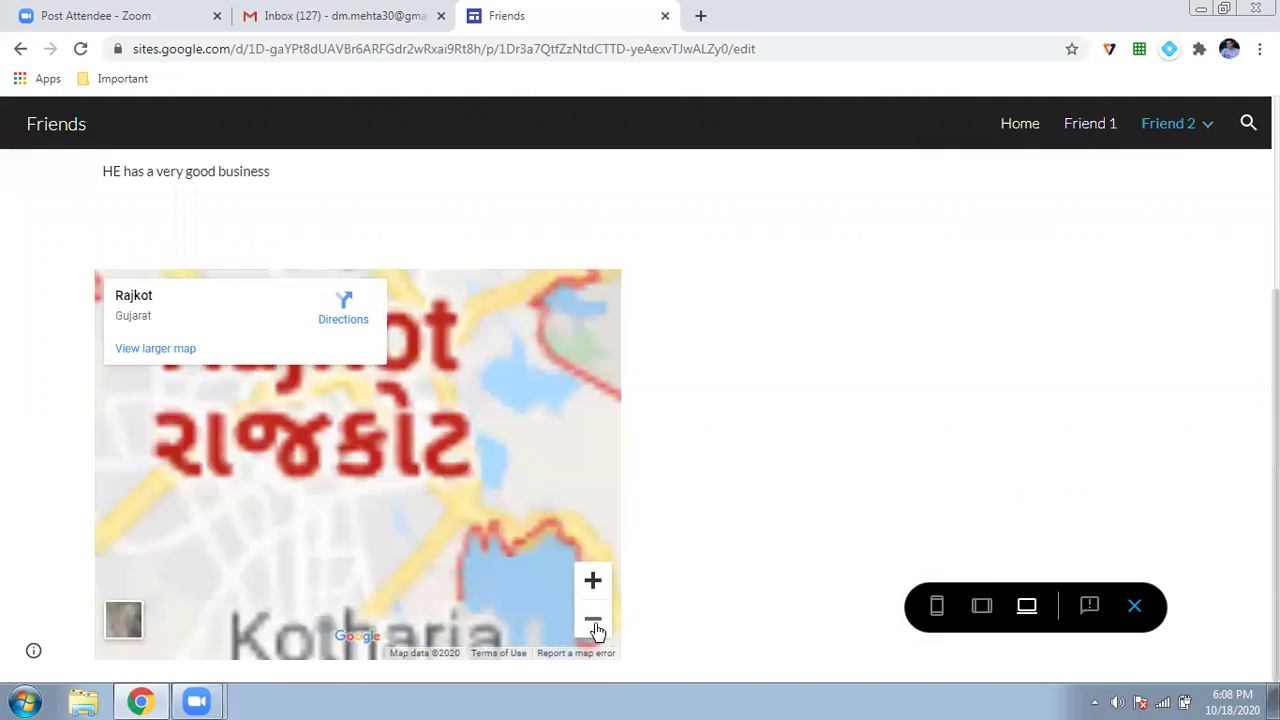
click(593, 621)
click(593, 621)
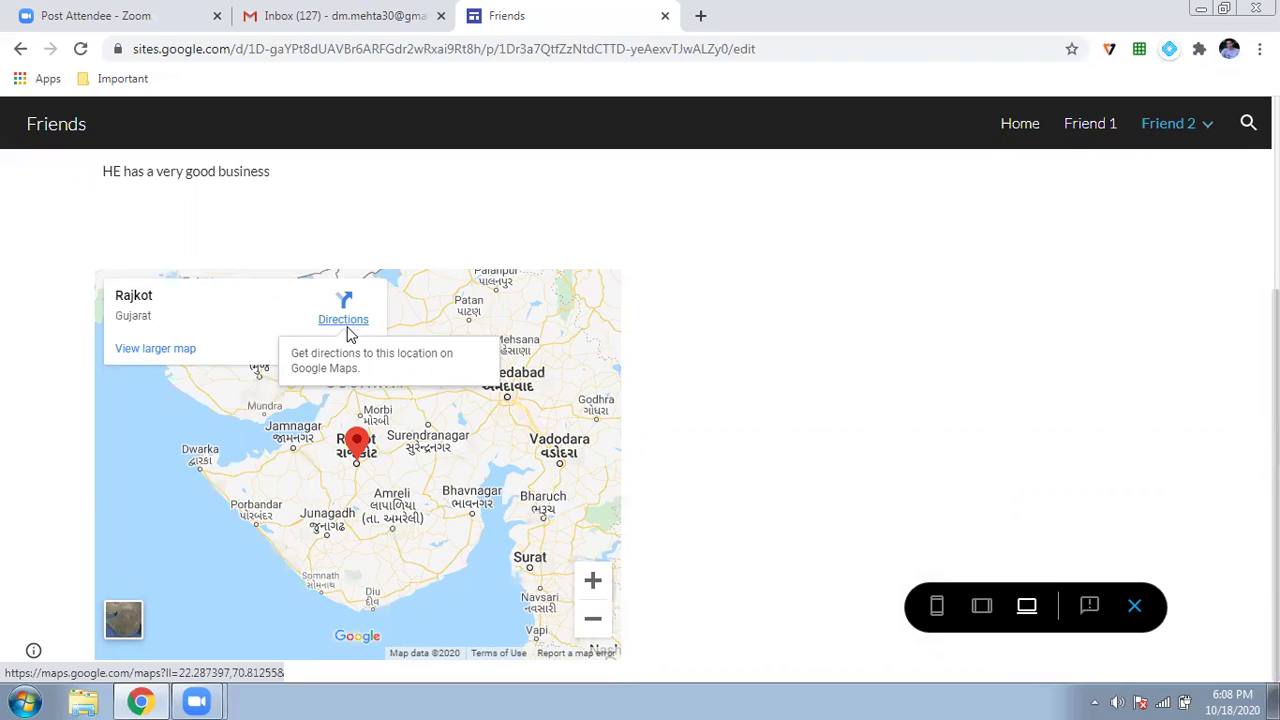
Step: Open the Further details subpage in the preview, review its header and content, and switch the preview to phone size
mouse_move(1166, 134)
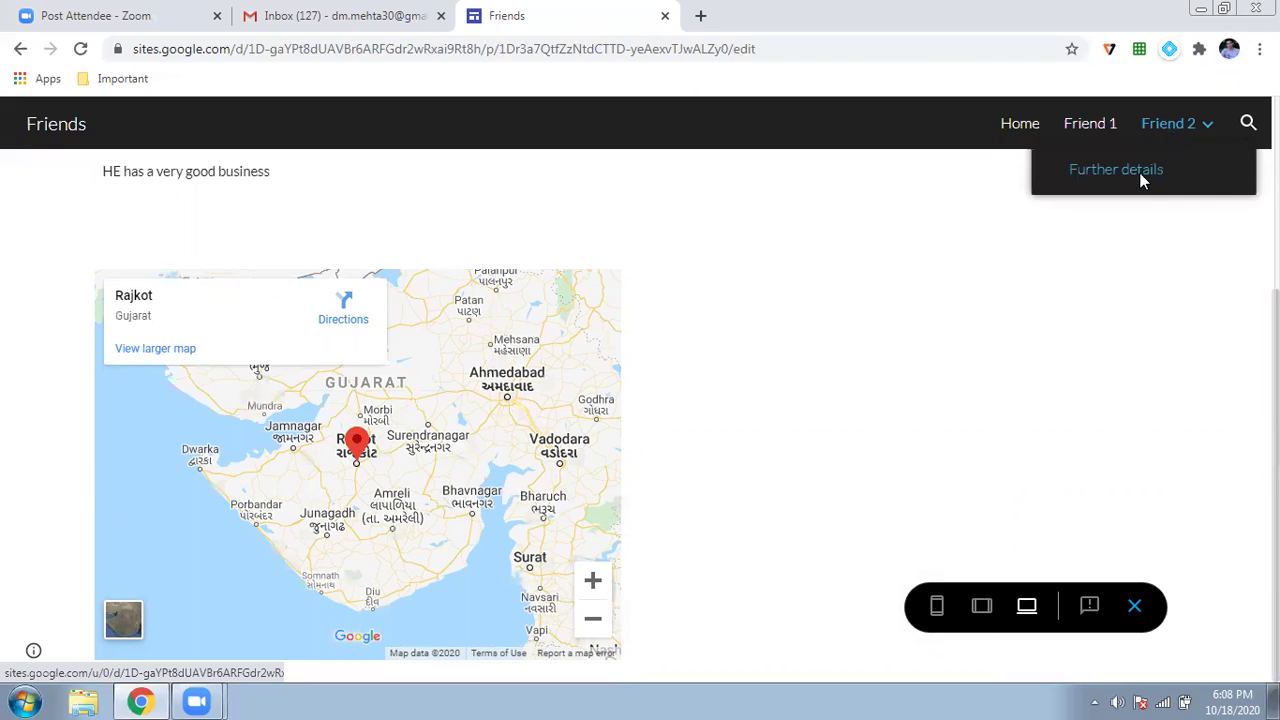
click(1112, 172)
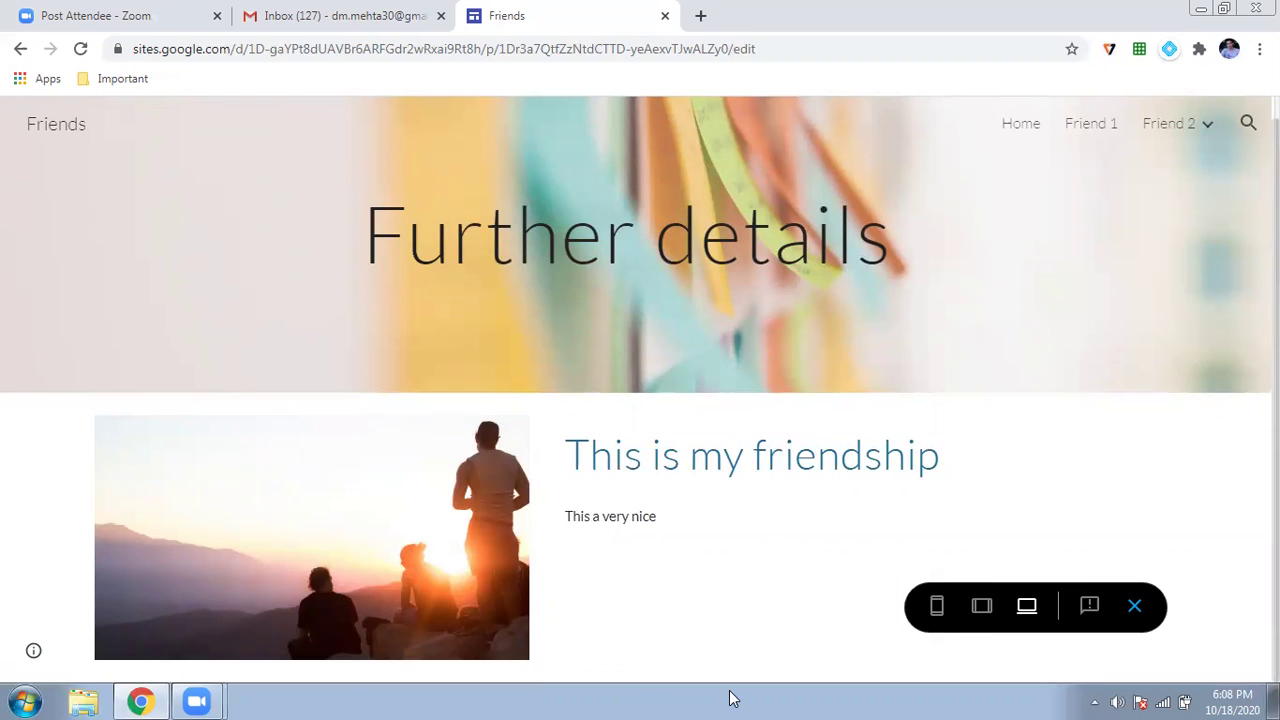
click(937, 606)
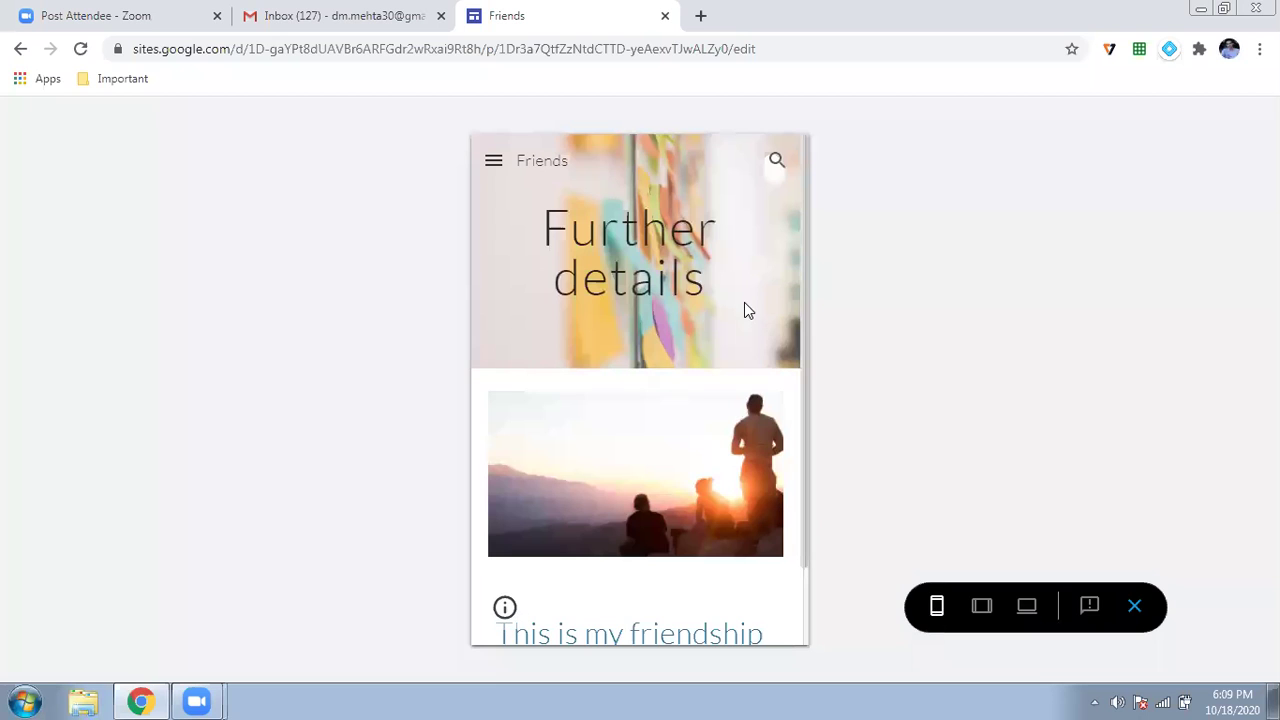
Step: Open the Home page in the phone preview and check its text links and both carousel images
click(493, 160)
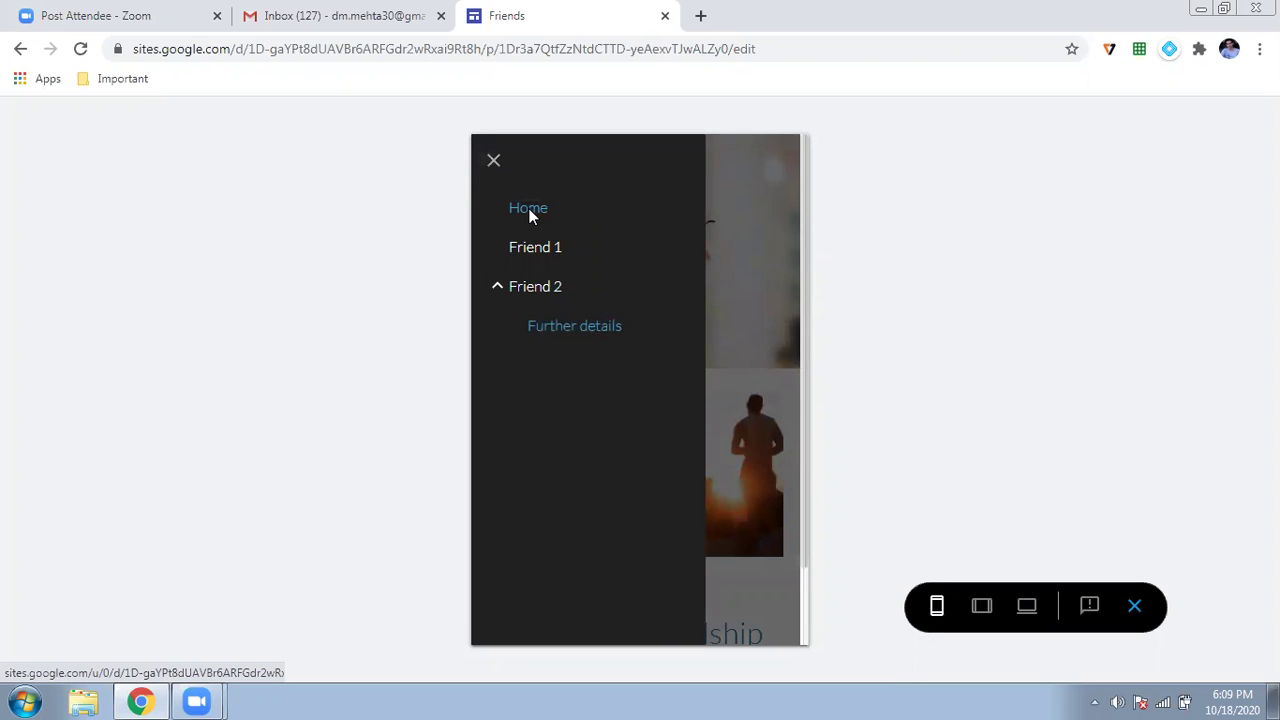
click(529, 200)
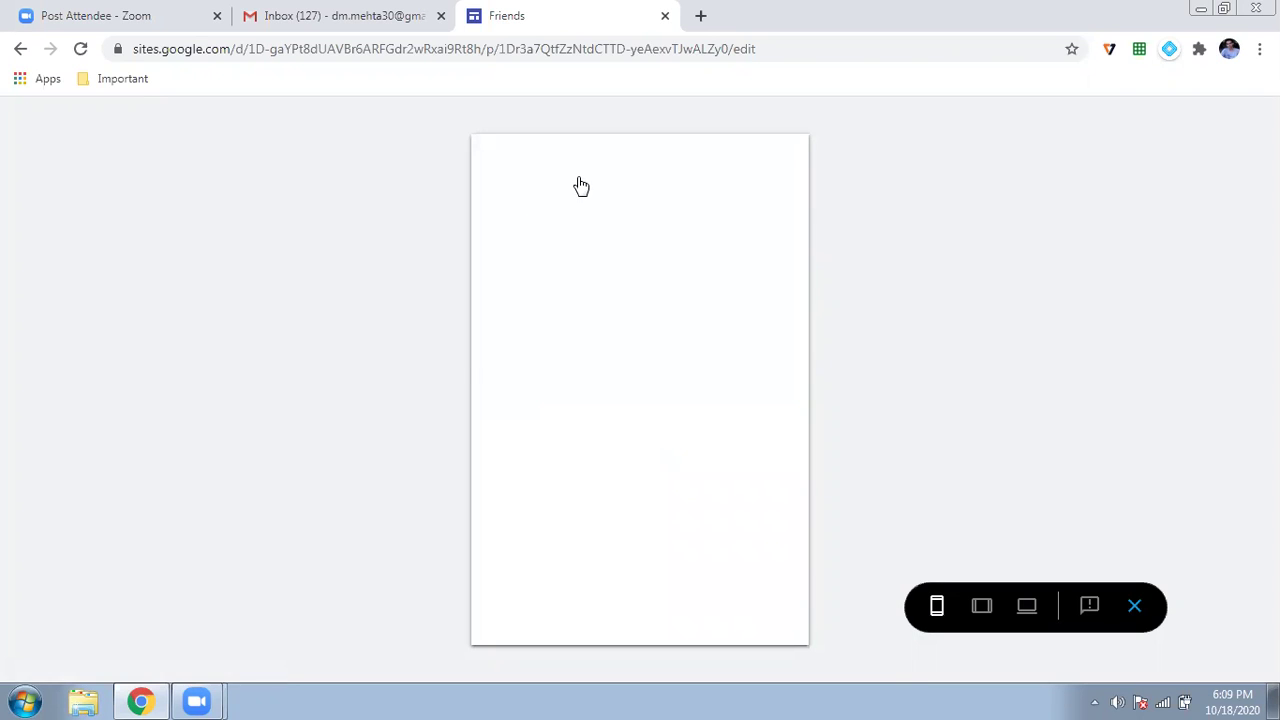
scroll(585, 229, down, 5)
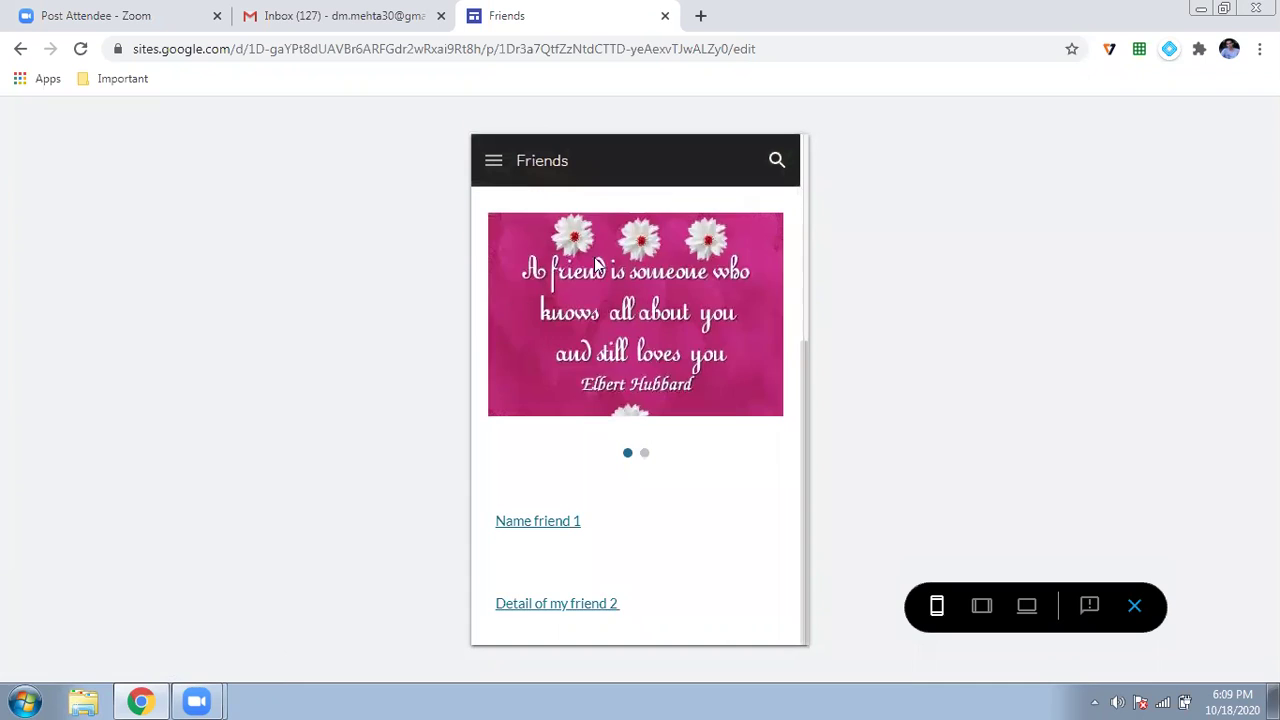
click(736, 330)
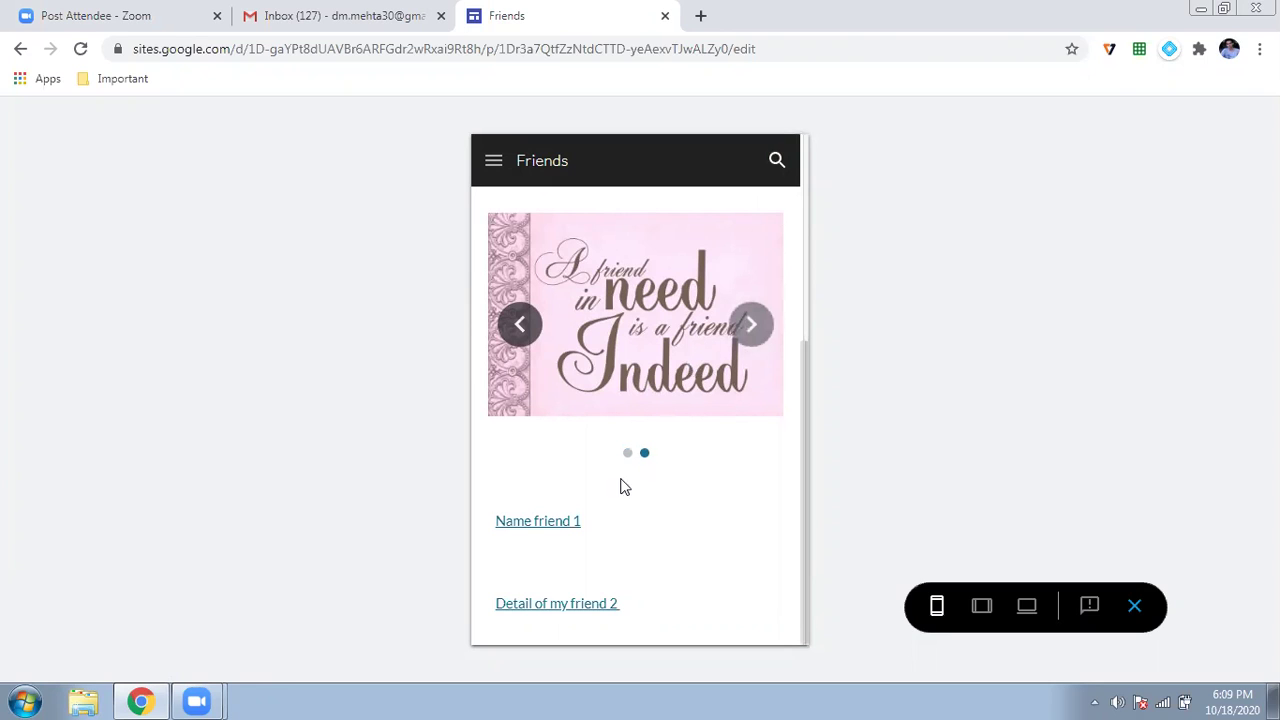
Step: Follow the Name friend 1 link in the phone preview and review the page's header, description, video and navigation menu
click(563, 523)
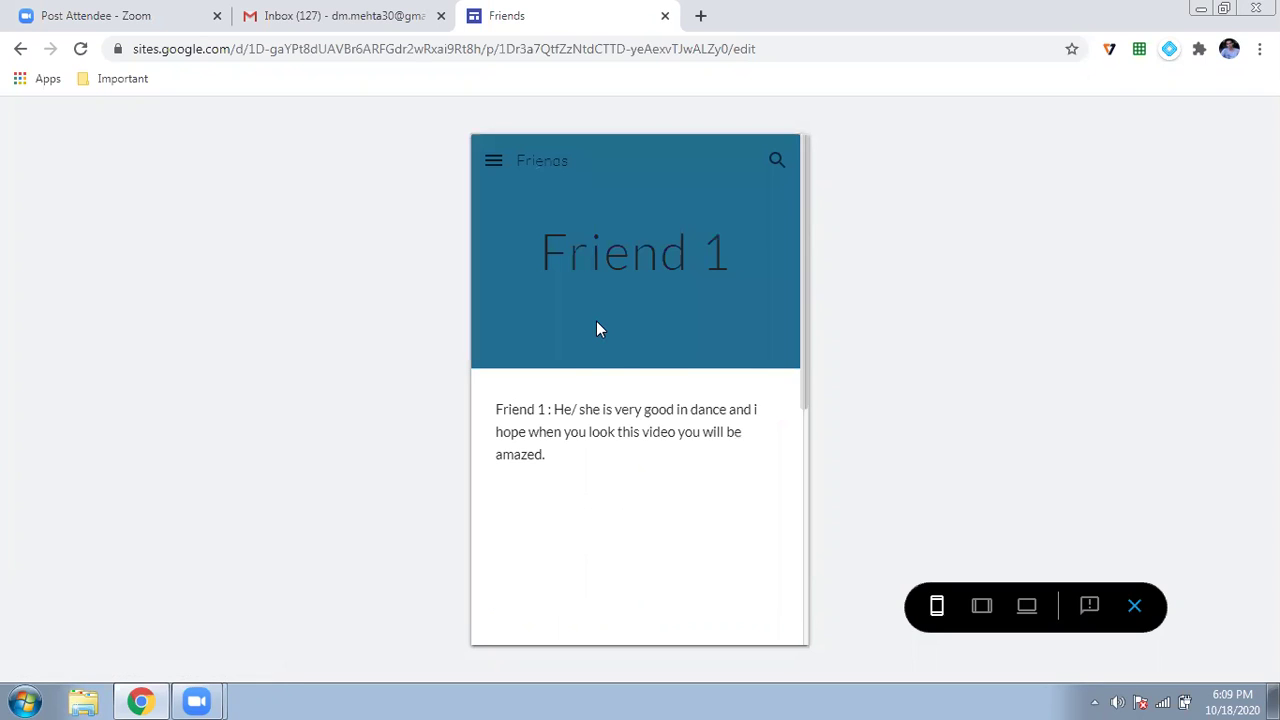
scroll(596, 330, down, 3)
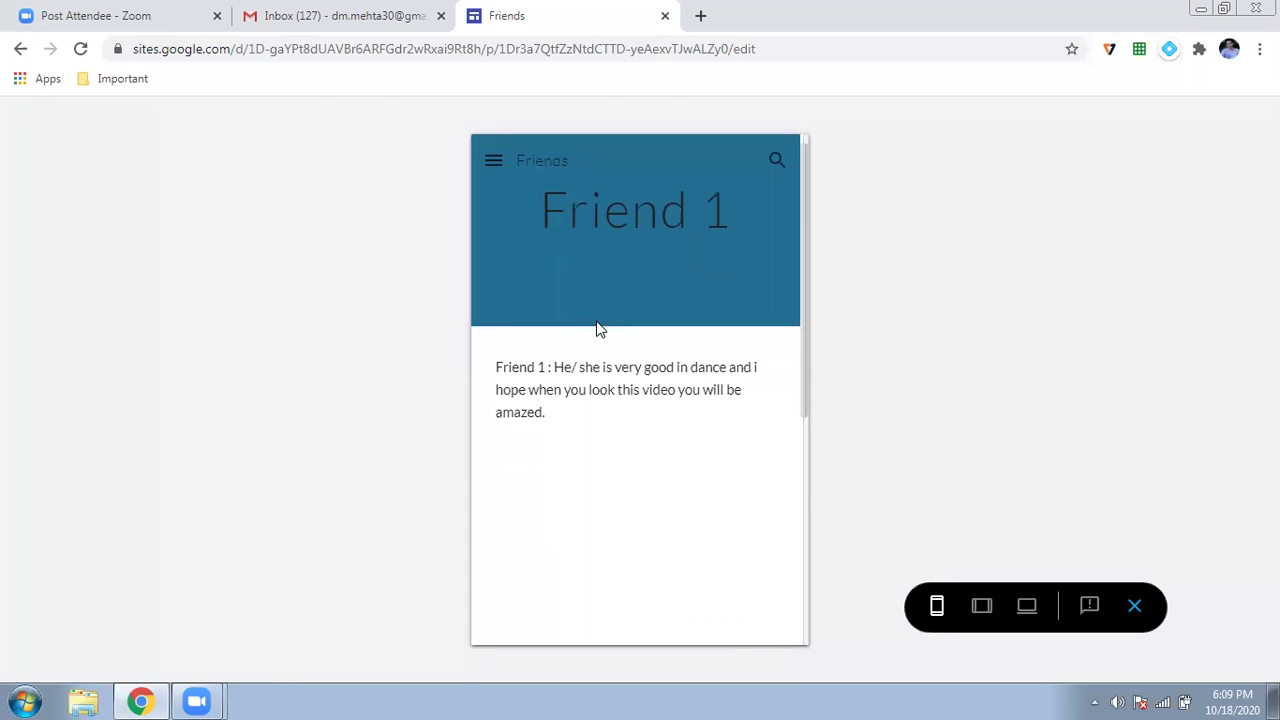
click(493, 163)
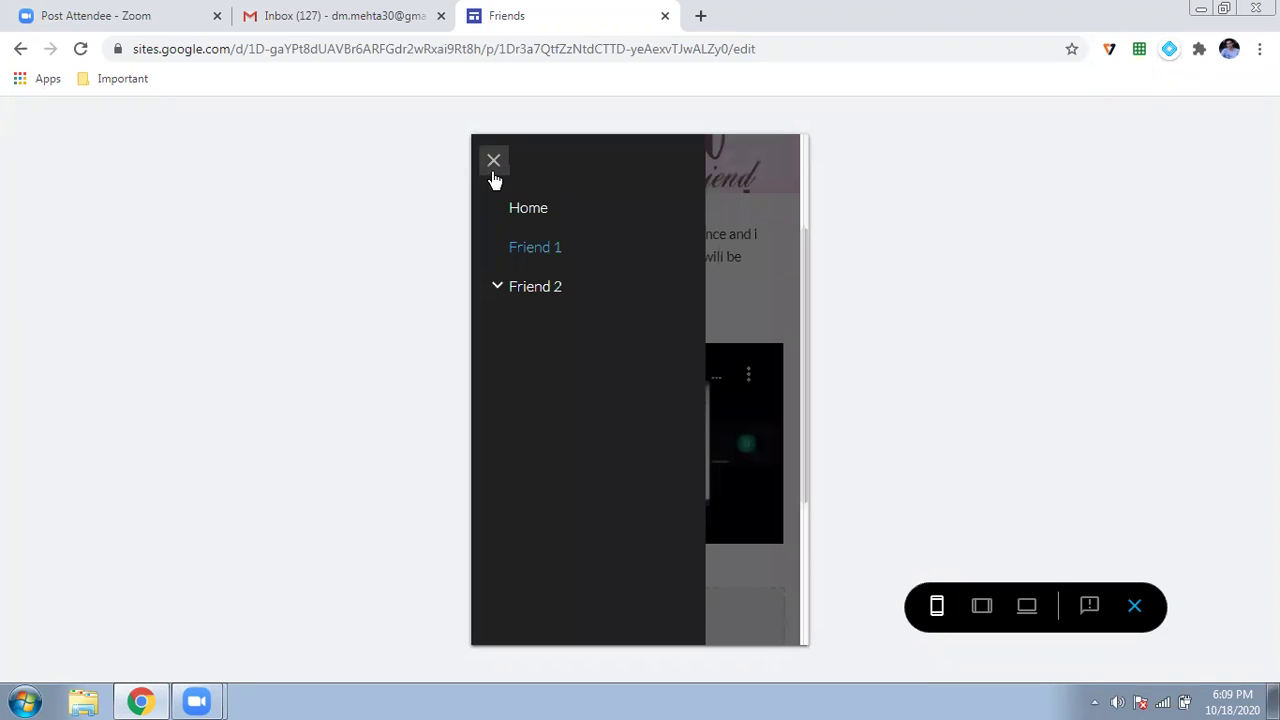
click(493, 163)
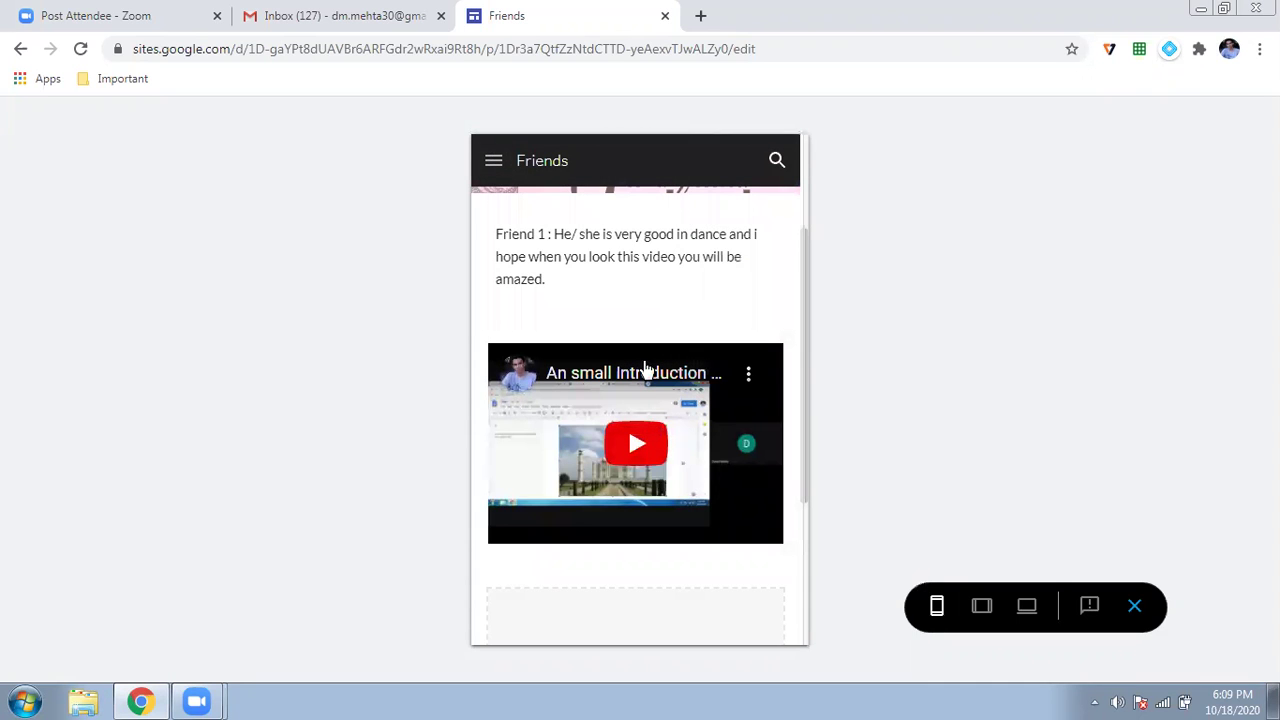
scroll(597, 222, up, 3)
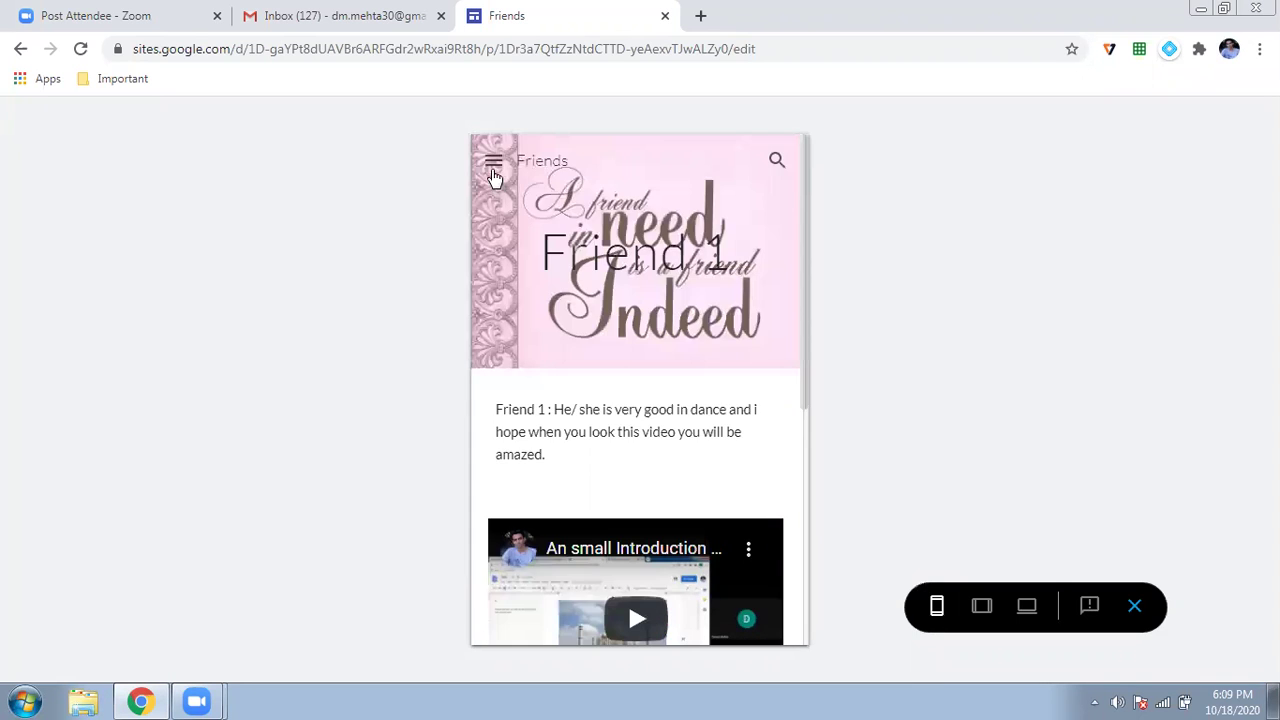
Step: Open the Friend 2 page in the phone preview and review its header, text and embedded map
click(493, 163)
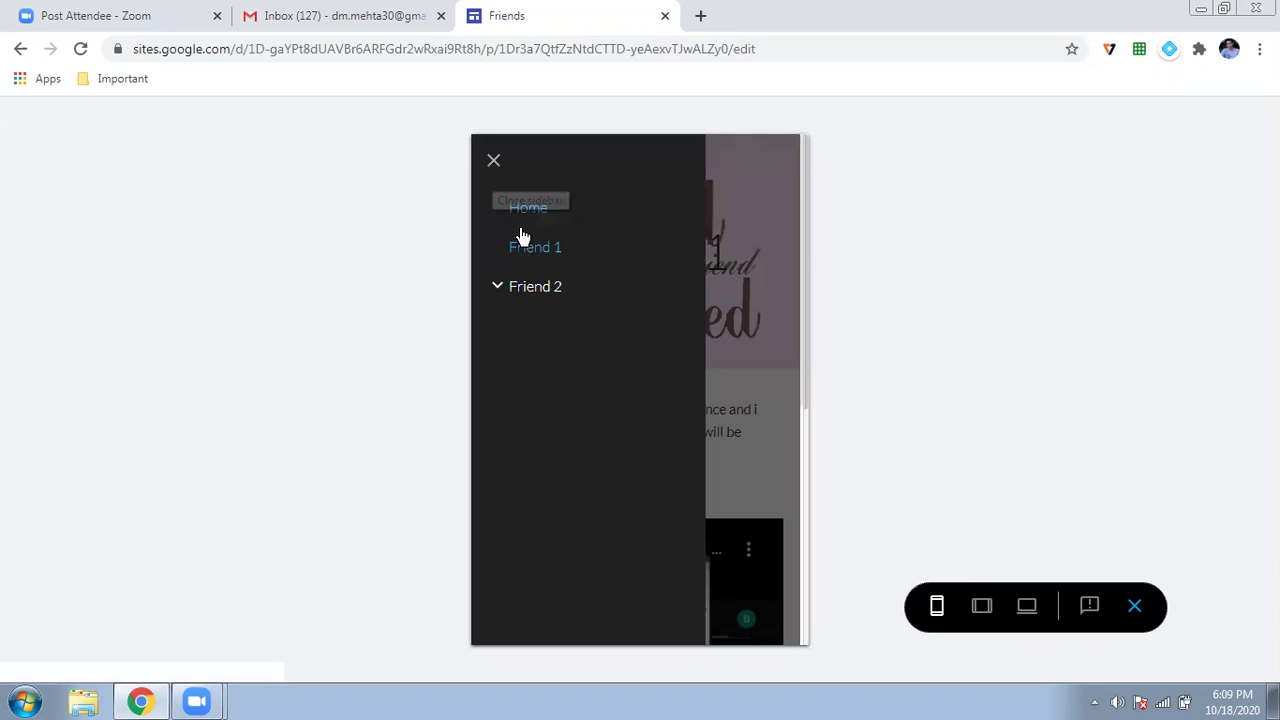
click(512, 290)
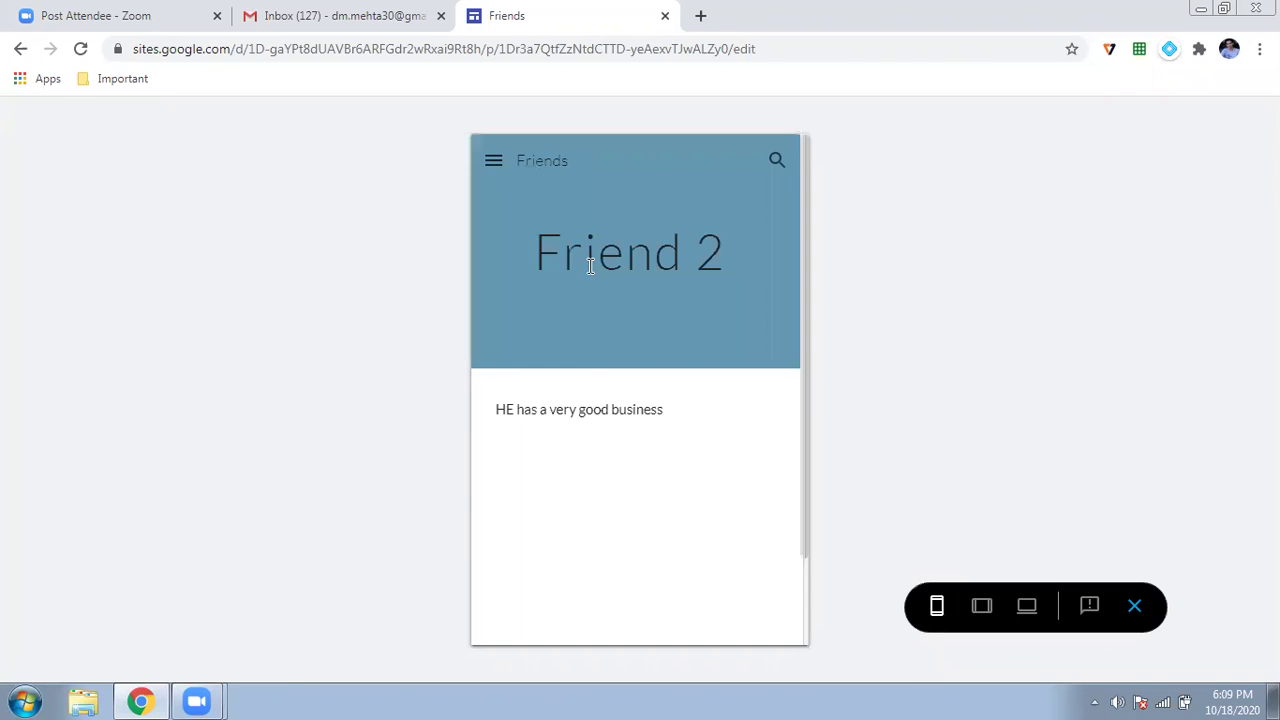
scroll(590, 266, down, 1)
scroll(590, 275, up, 1)
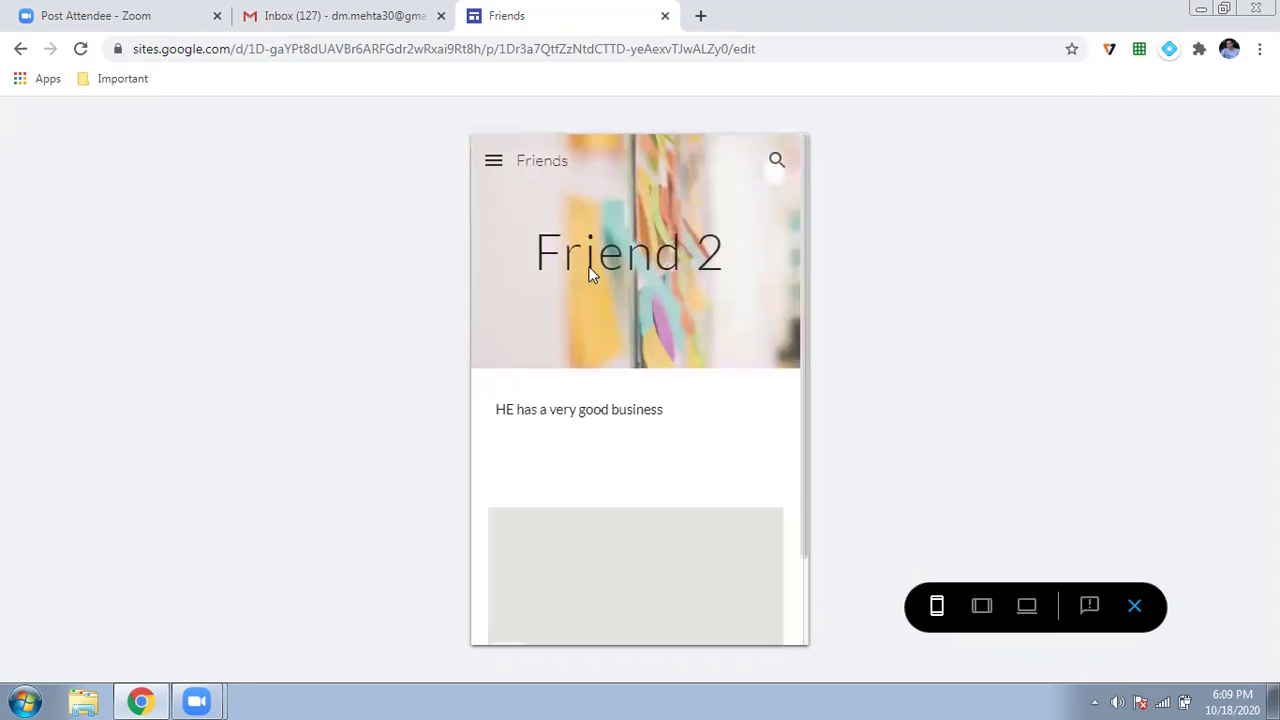
scroll(590, 275, down, 1)
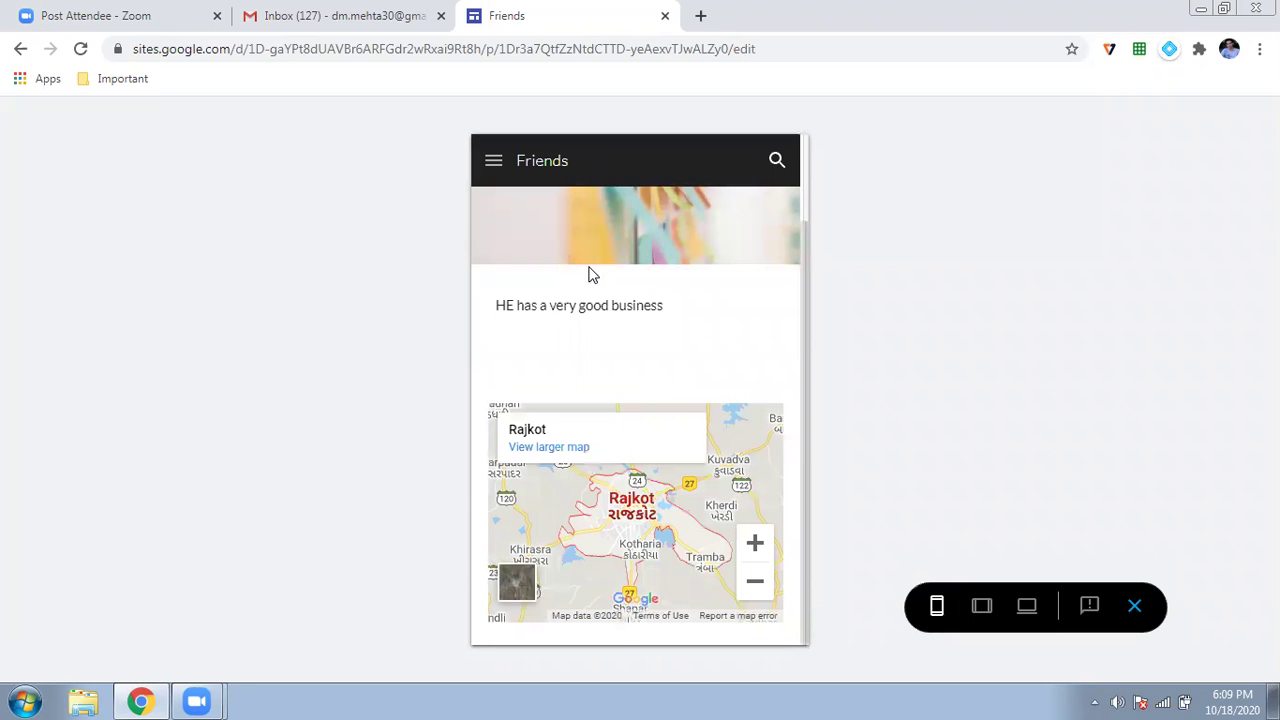
Step: Review the Further details page's image and text in the phone preview, and exit the preview to the editor
click(495, 163)
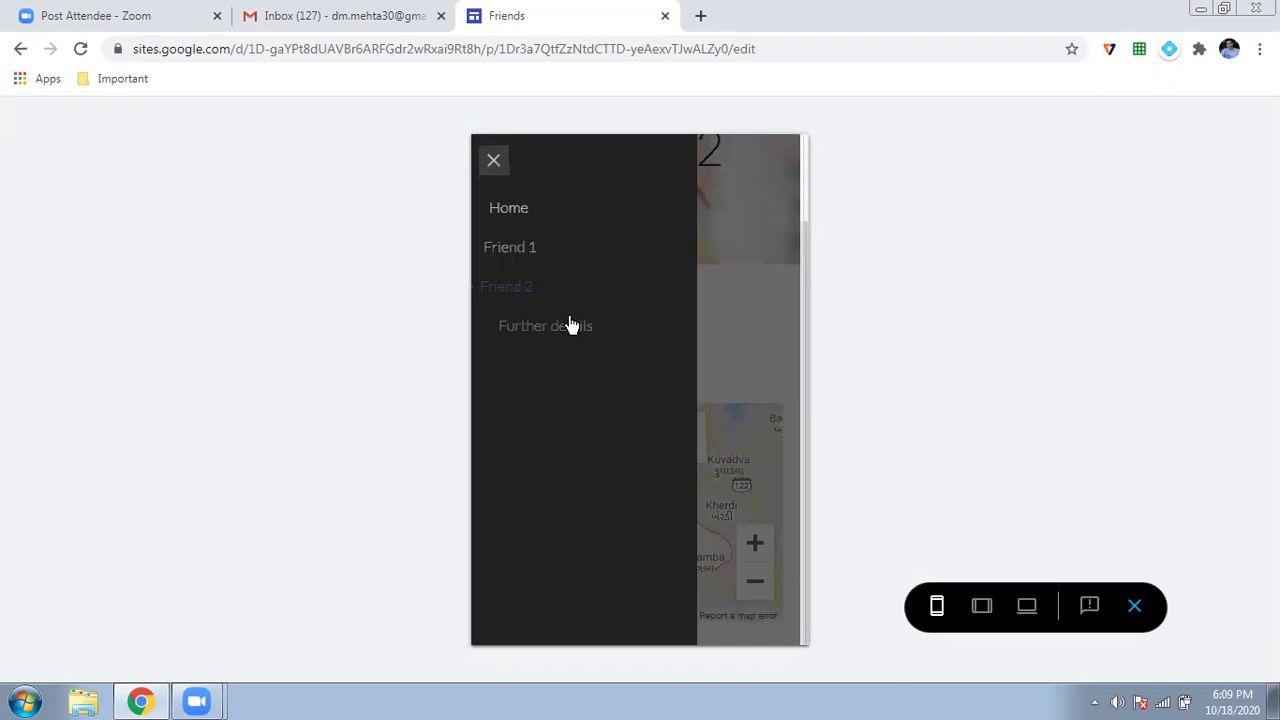
click(568, 325)
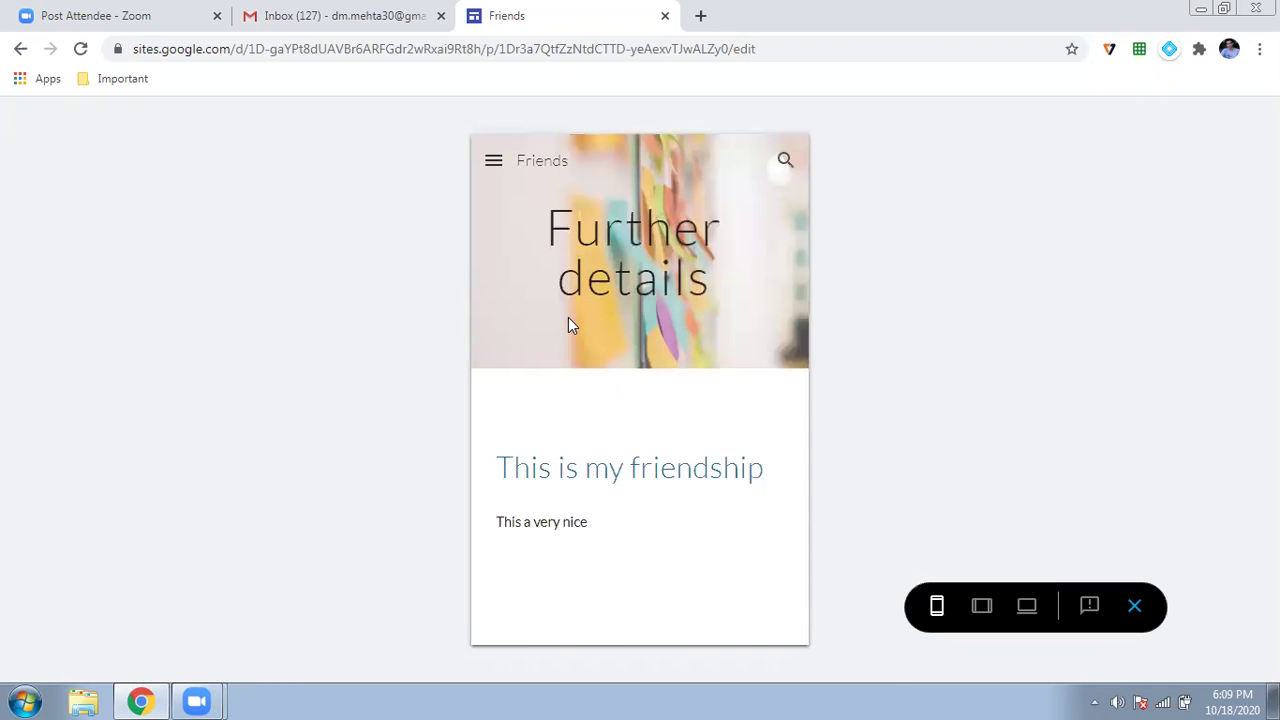
scroll(575, 306, down, 2)
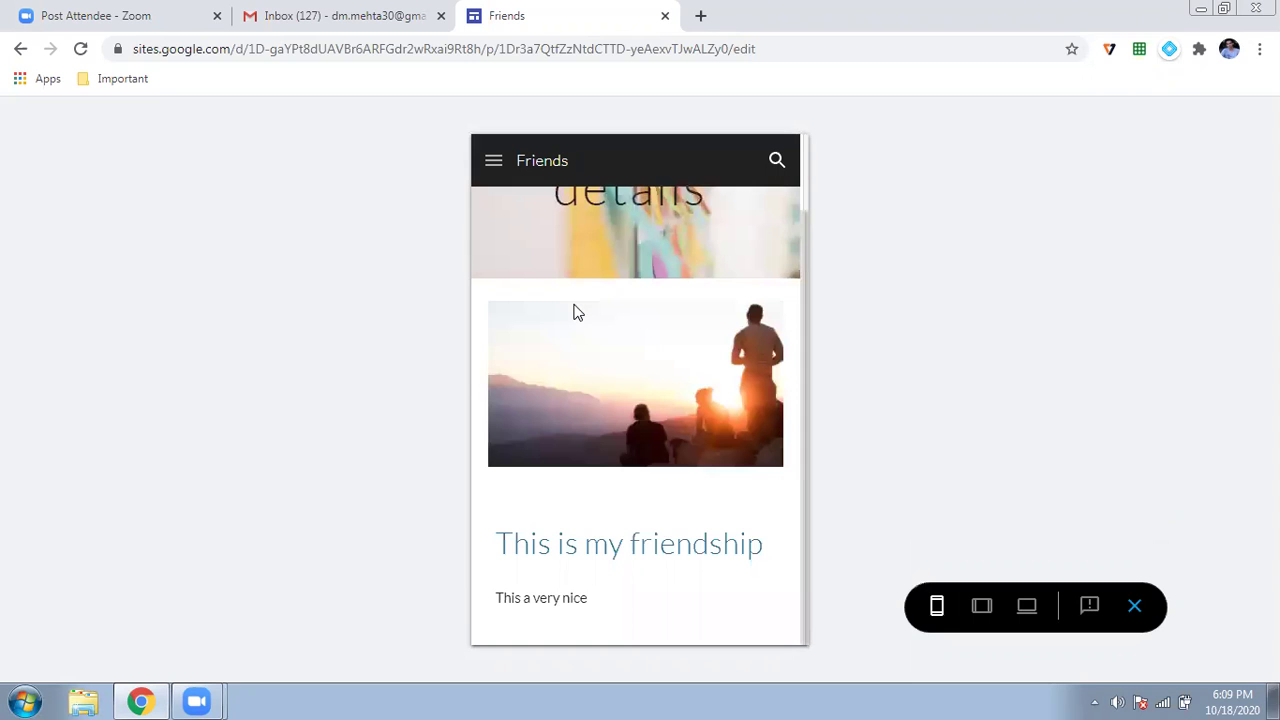
click(1136, 610)
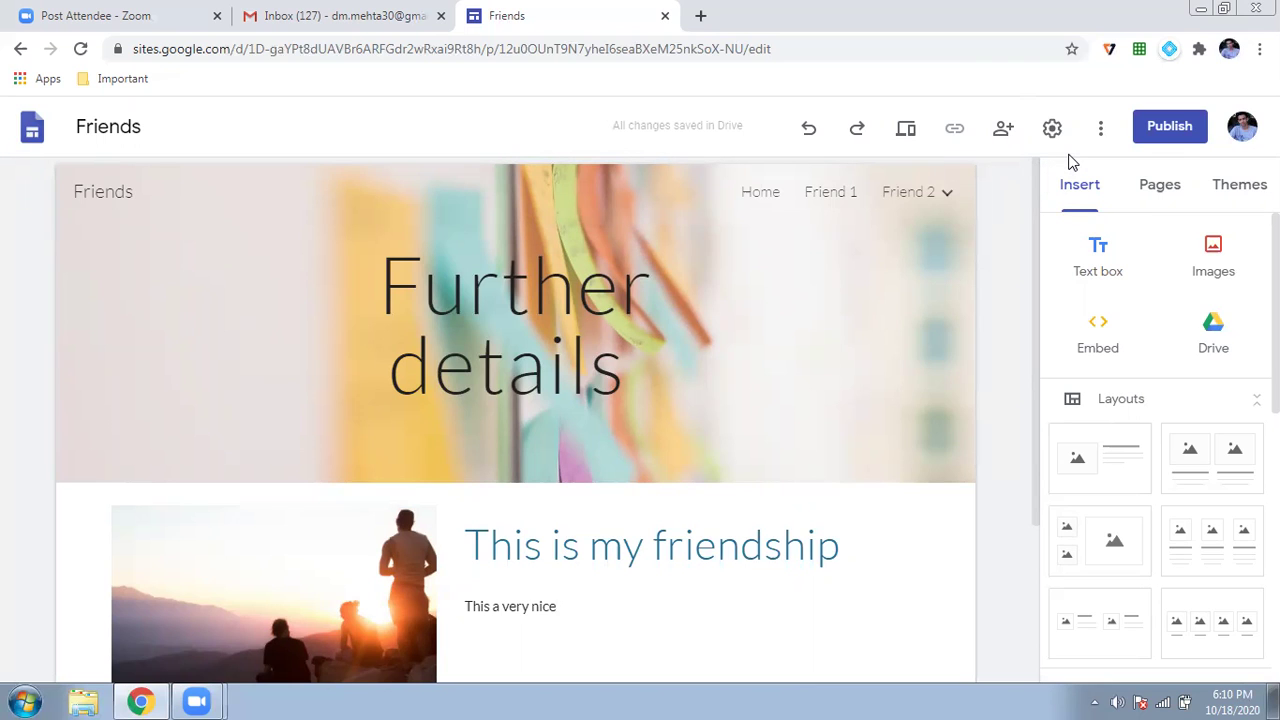
Step: Try out web addresses for the site in the Publish to the web settings, and cancel without publishing
click(1187, 130)
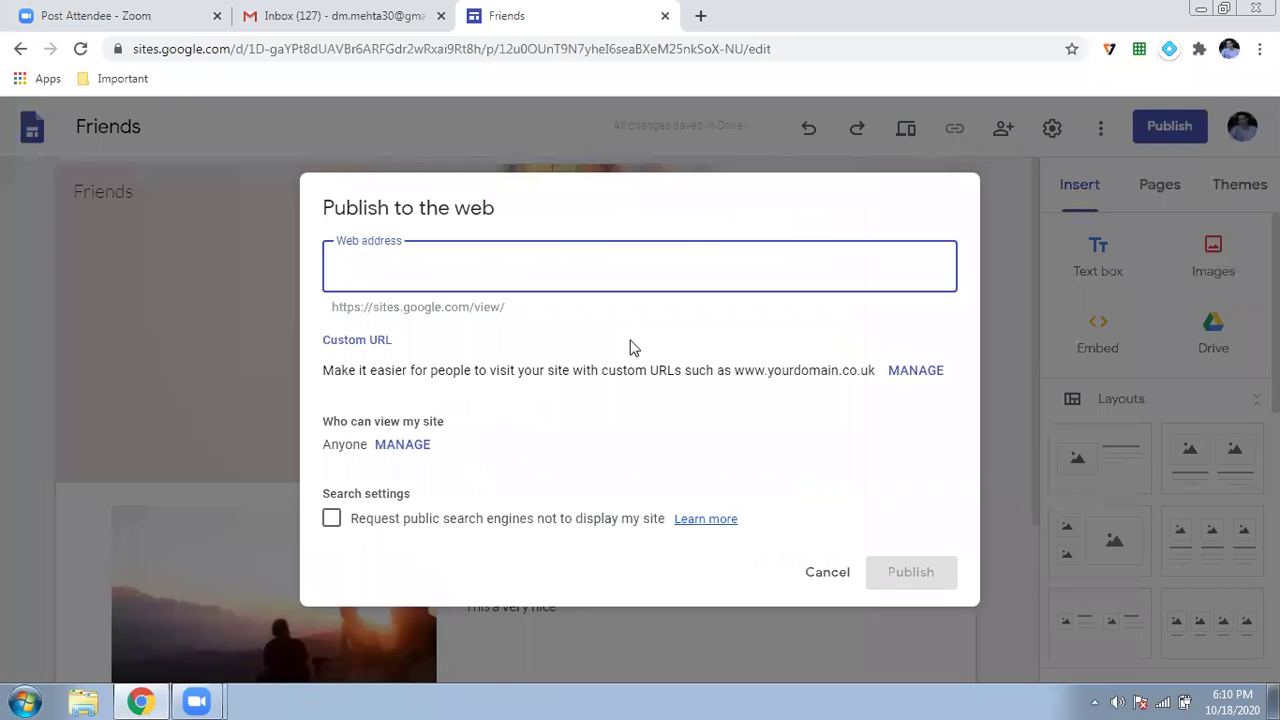
text(dveetfriends-)
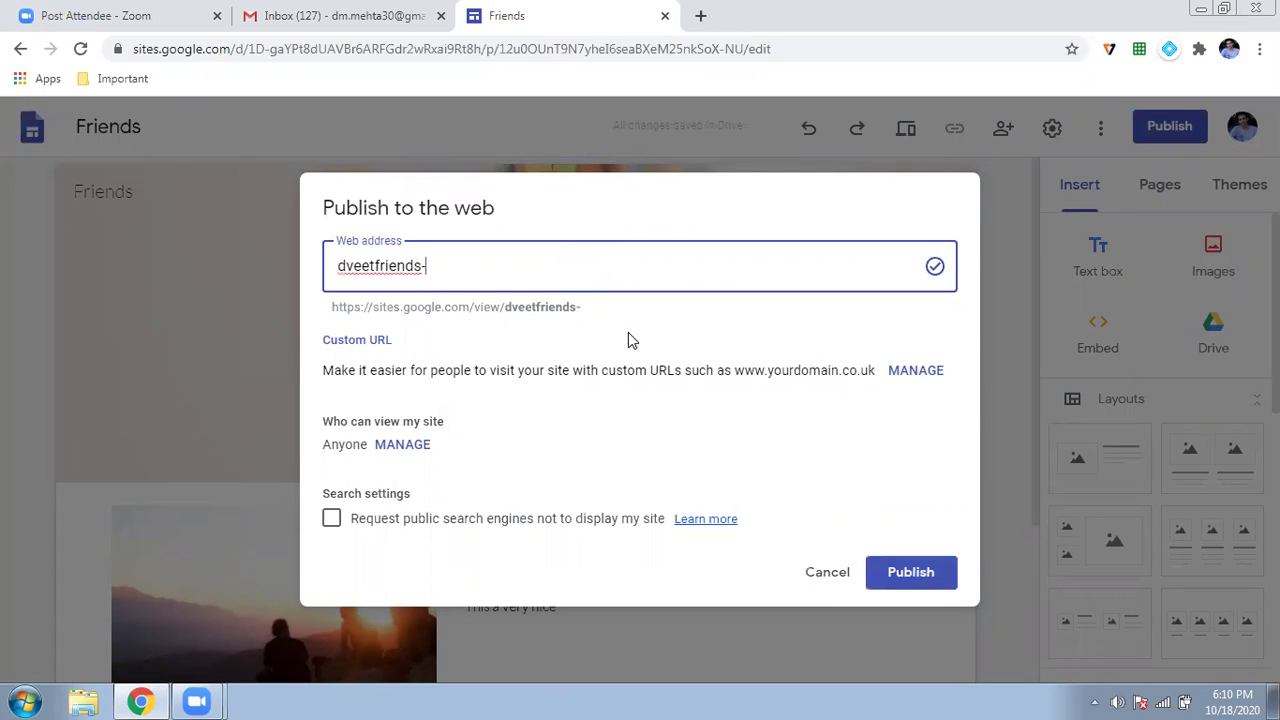
key(BackSpace)
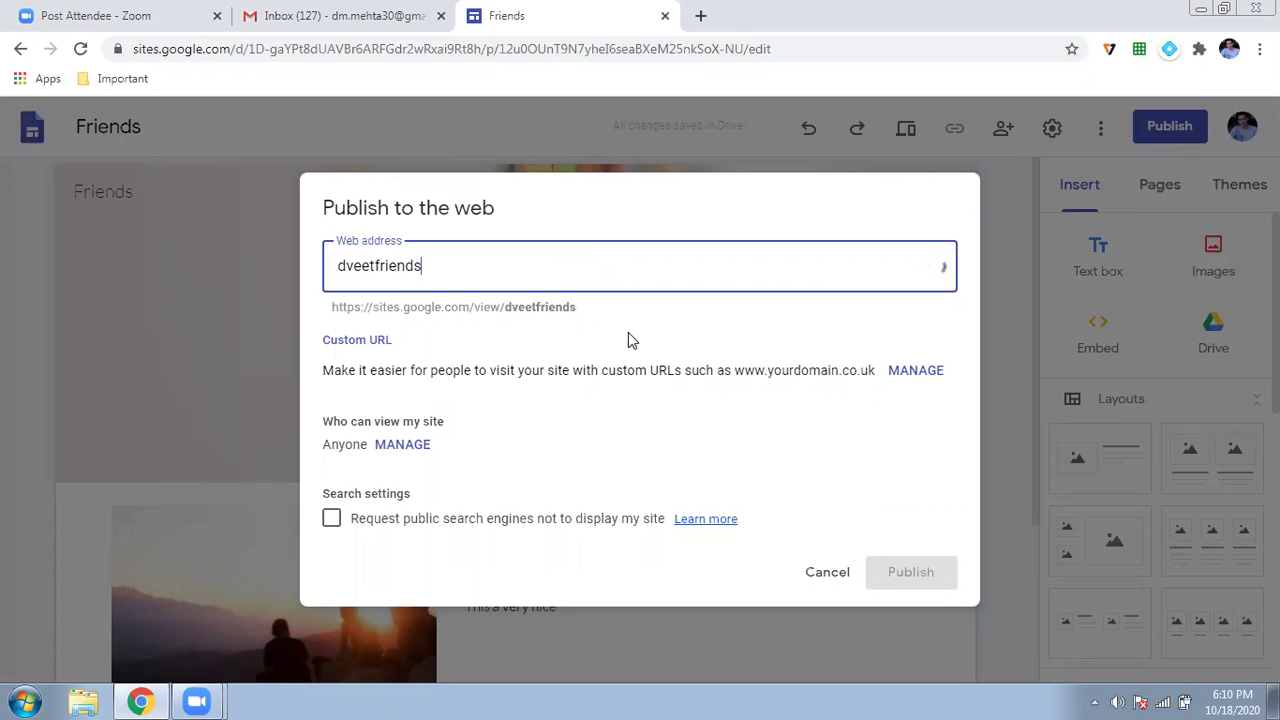
key(BackSpace)
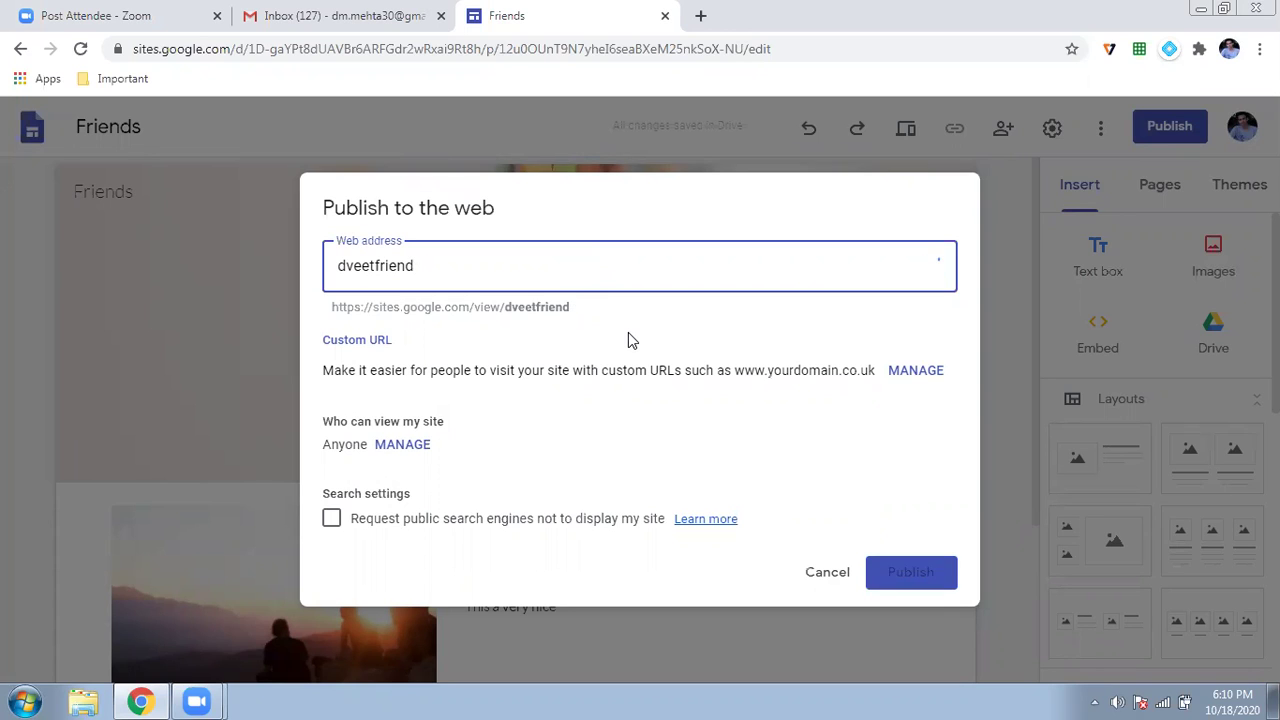
key(ctrl+BackSpace)
text(friends-)
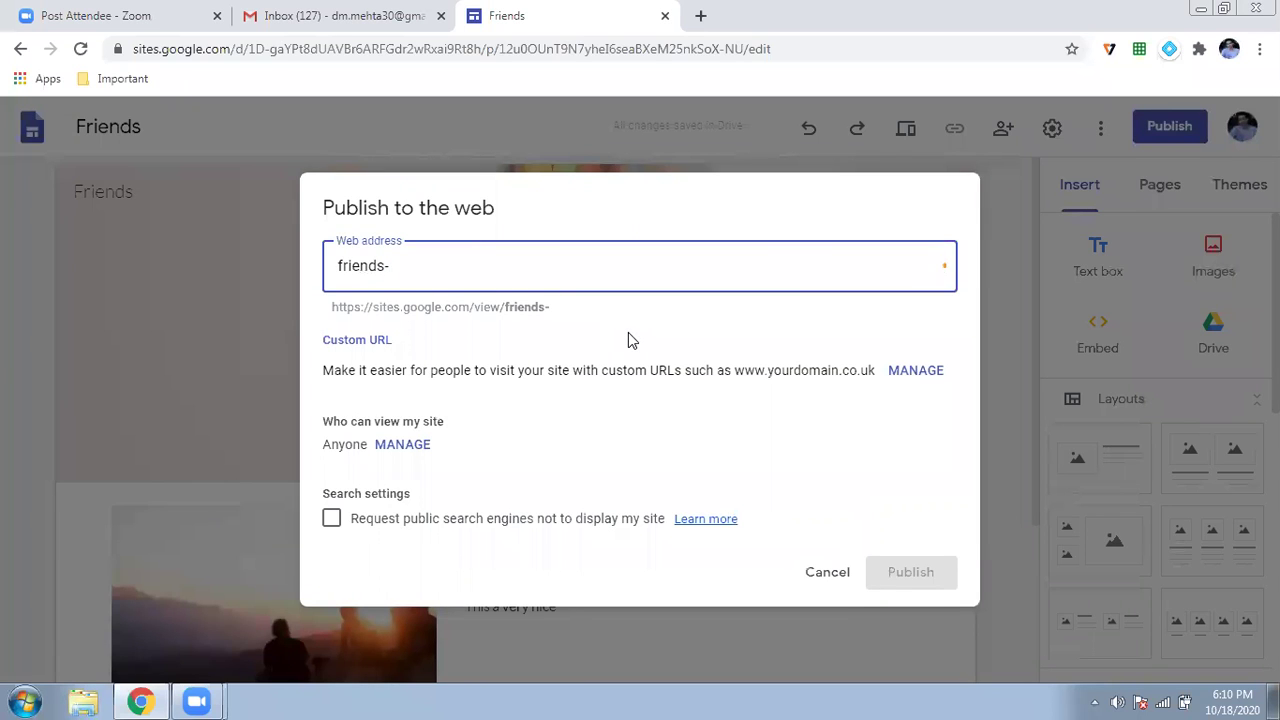
key(BackSpace)
key(ctrl+BackSpace)
text(dveetfriends)
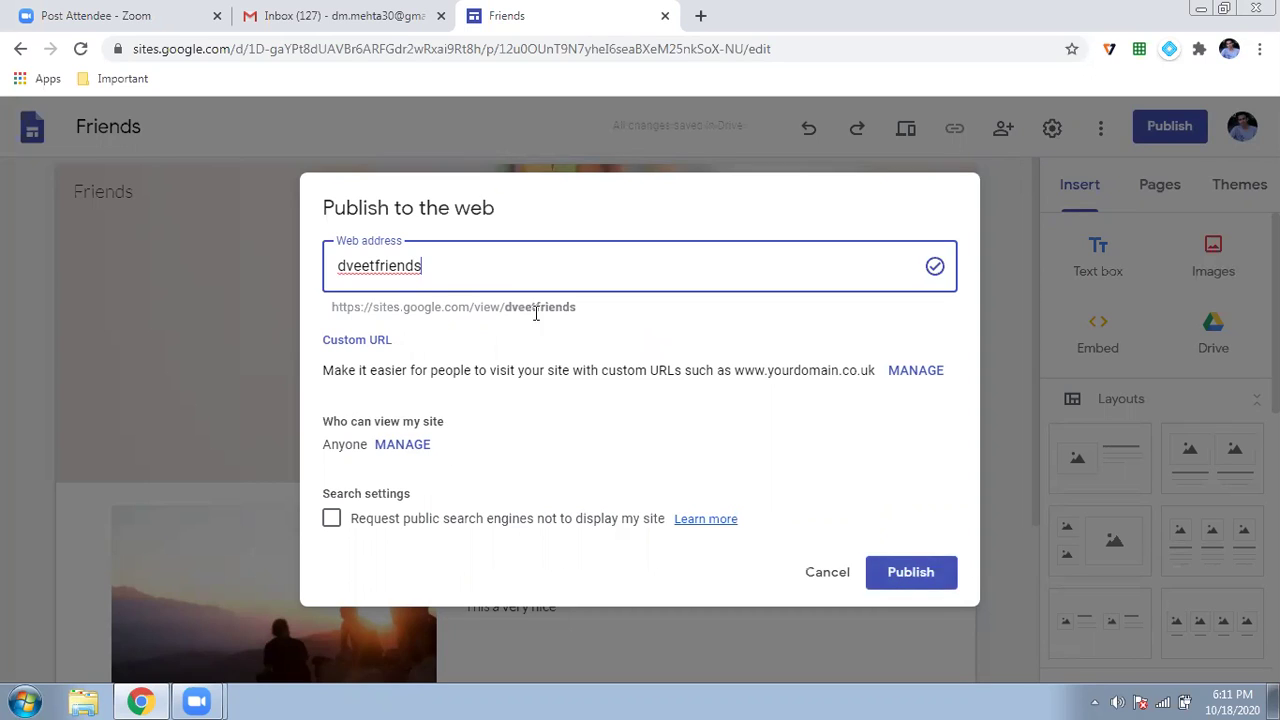
drag(578, 308, 446, 311)
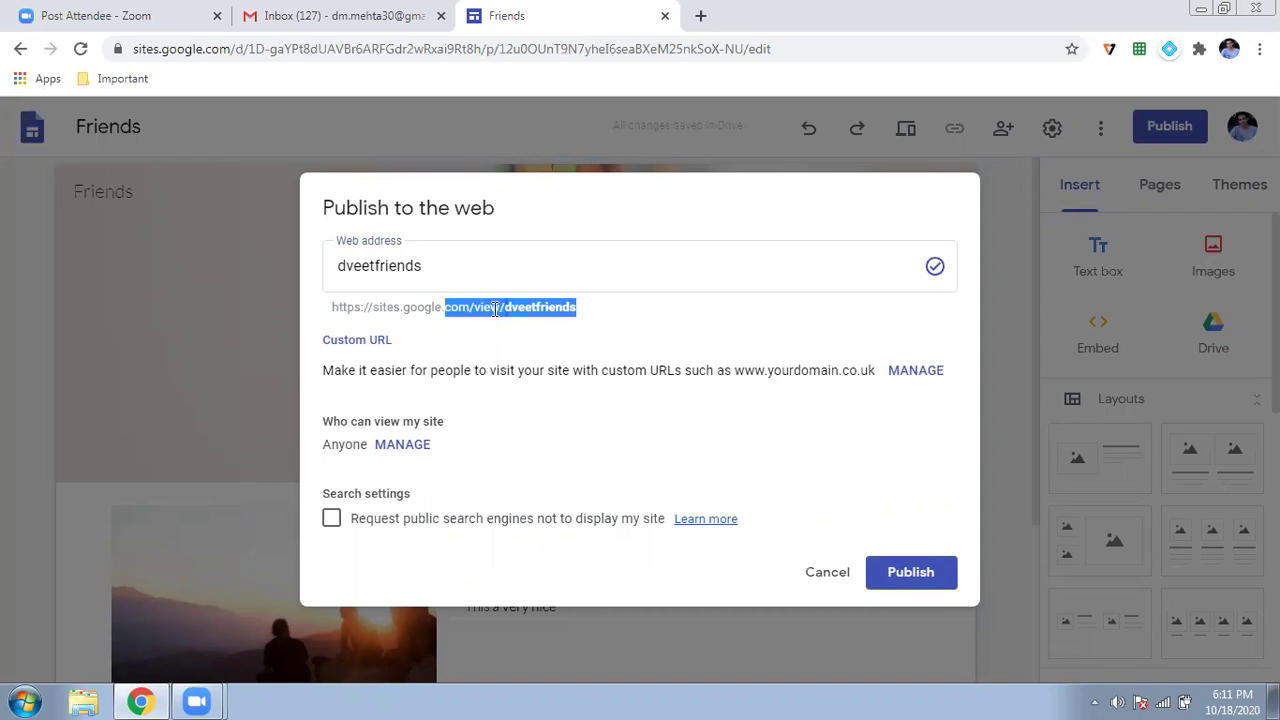
click(826, 572)
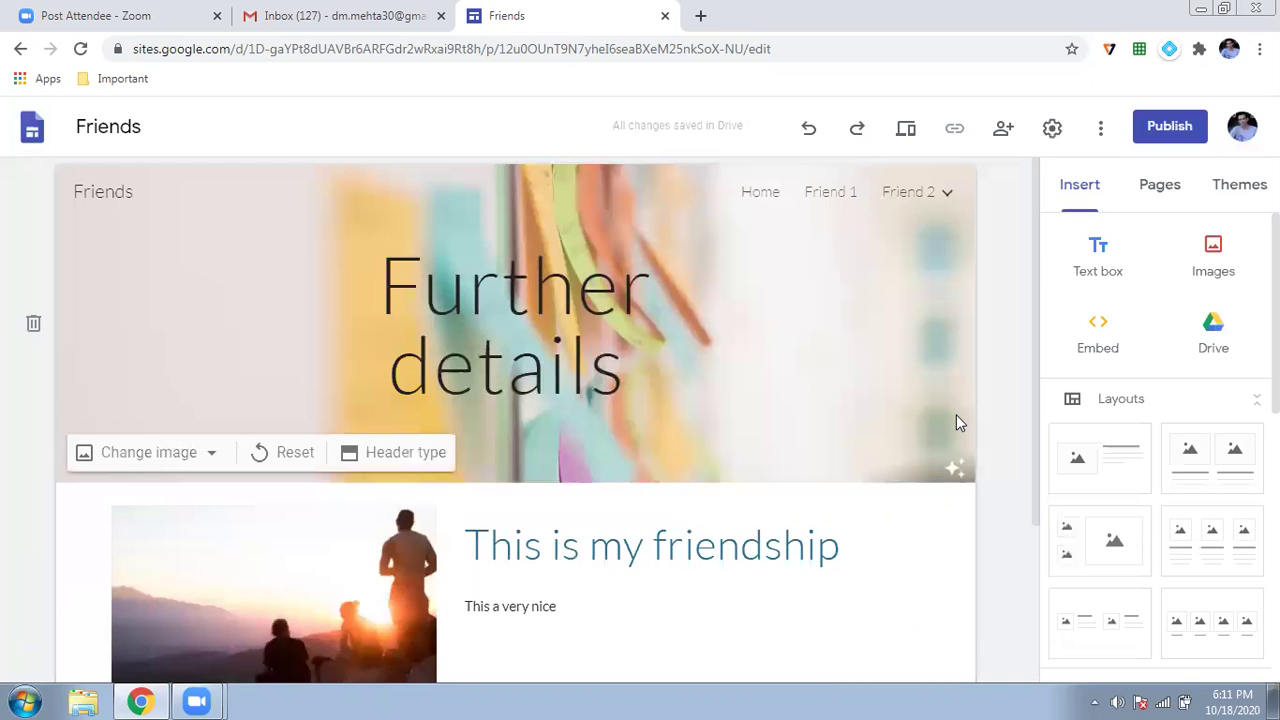